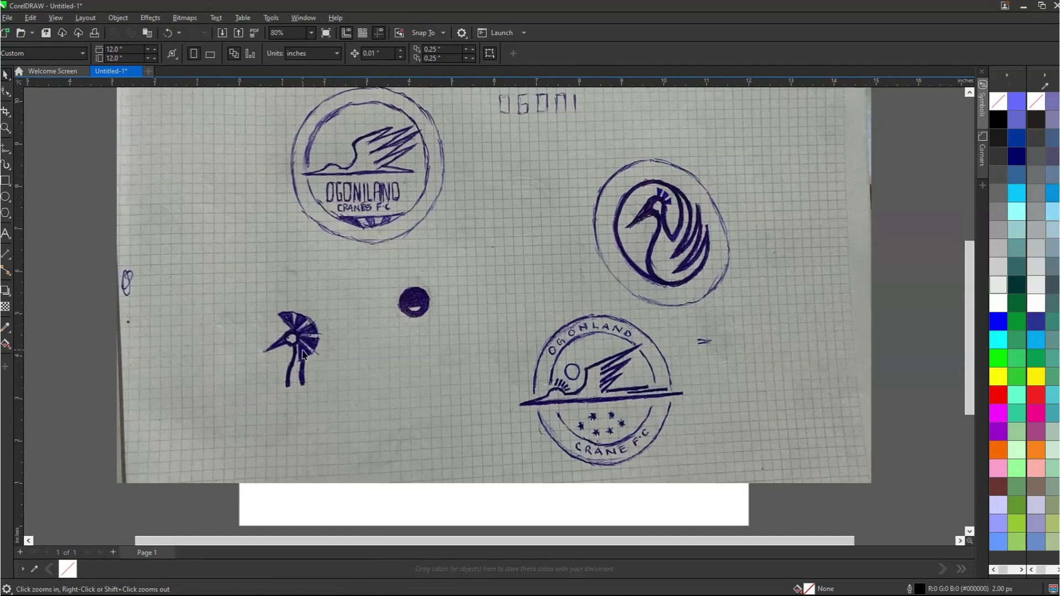
# Step: Zoom in to inspect the bird, OGONILAND crane emblem and circled swan-necked crane sketches
pyautogui.moveTo(246, 296); pyautogui.dragTo(365, 414)
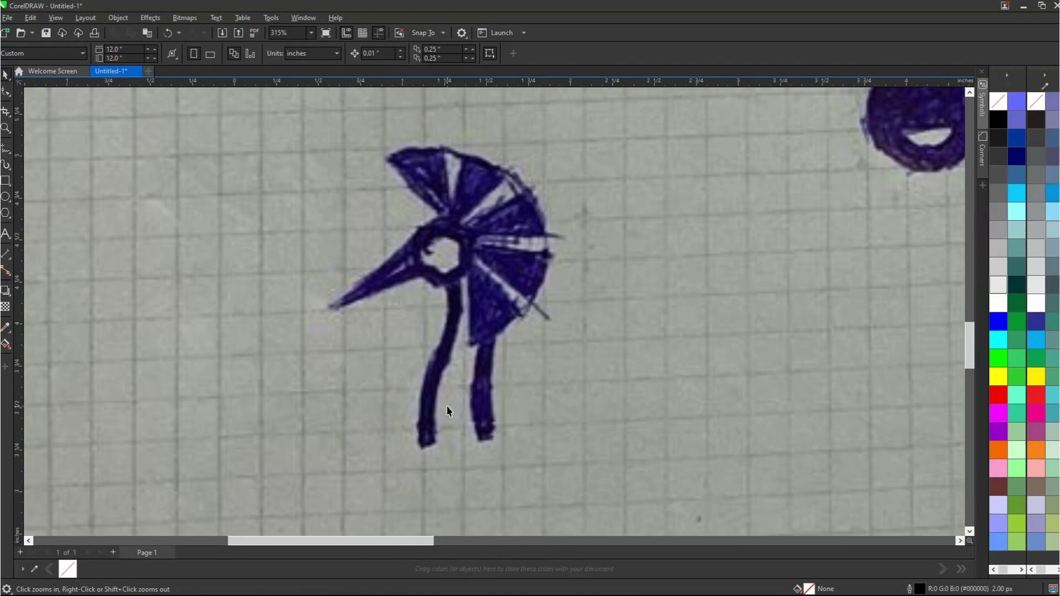
pyautogui.scroll(-3, 461, 376)
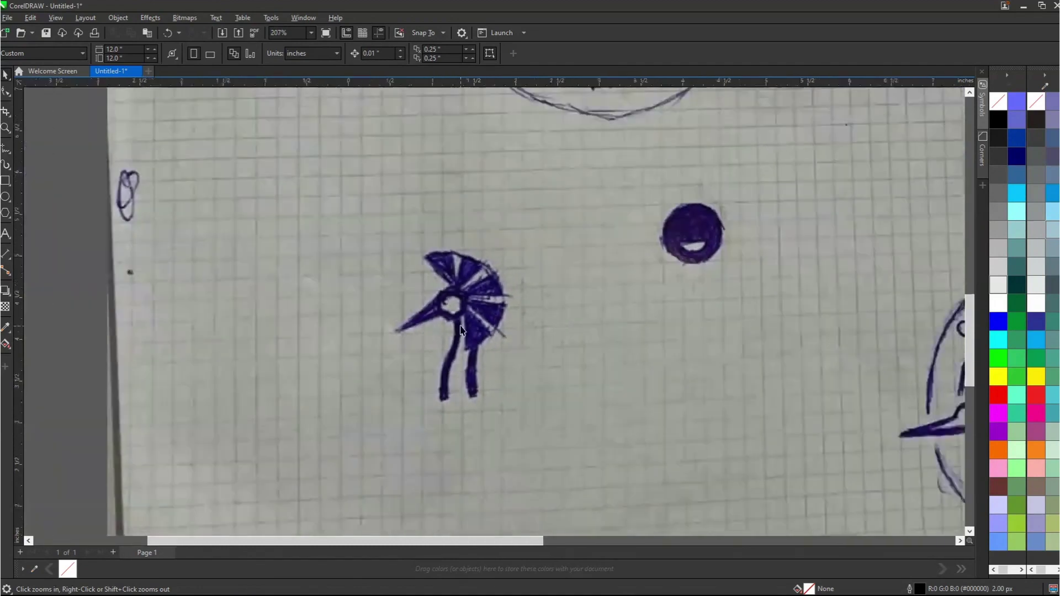
pyautogui.scroll(-3, 461, 330)
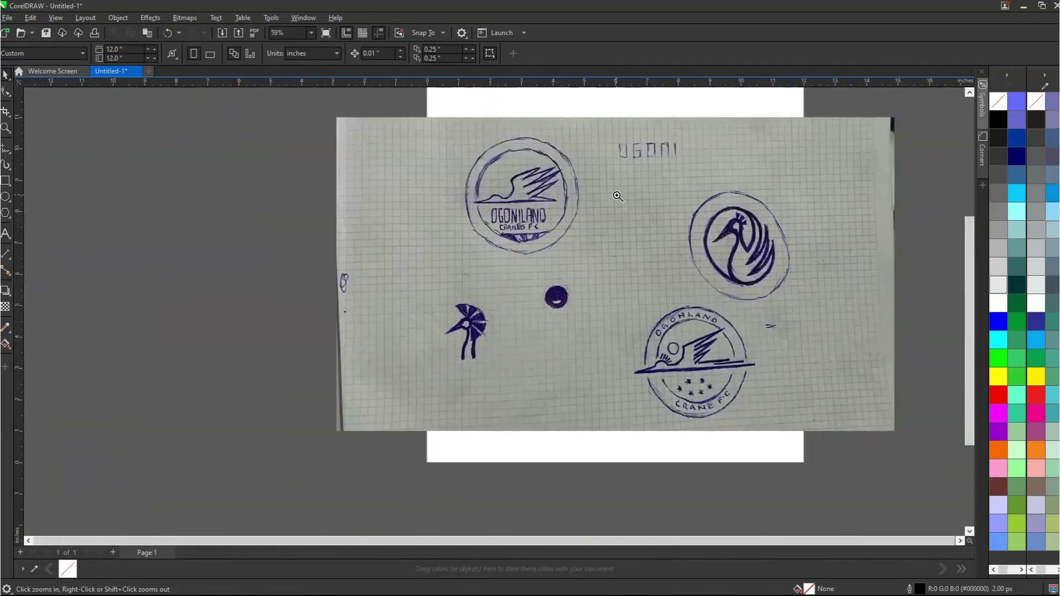
pyautogui.moveTo(440, 113); pyautogui.dragTo(594, 260)
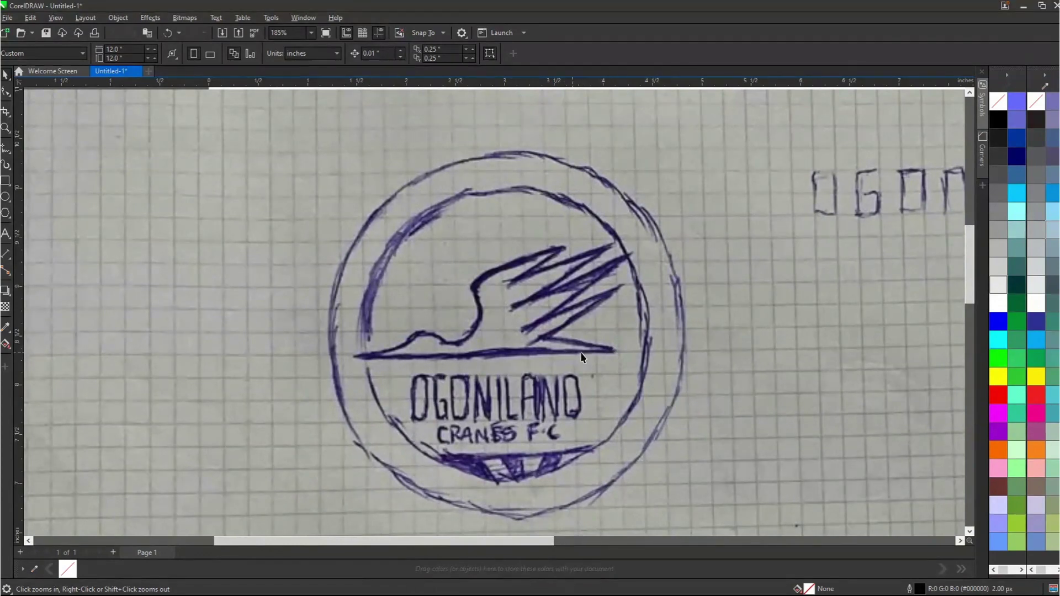
pyautogui.scroll(-5, 356, 403)
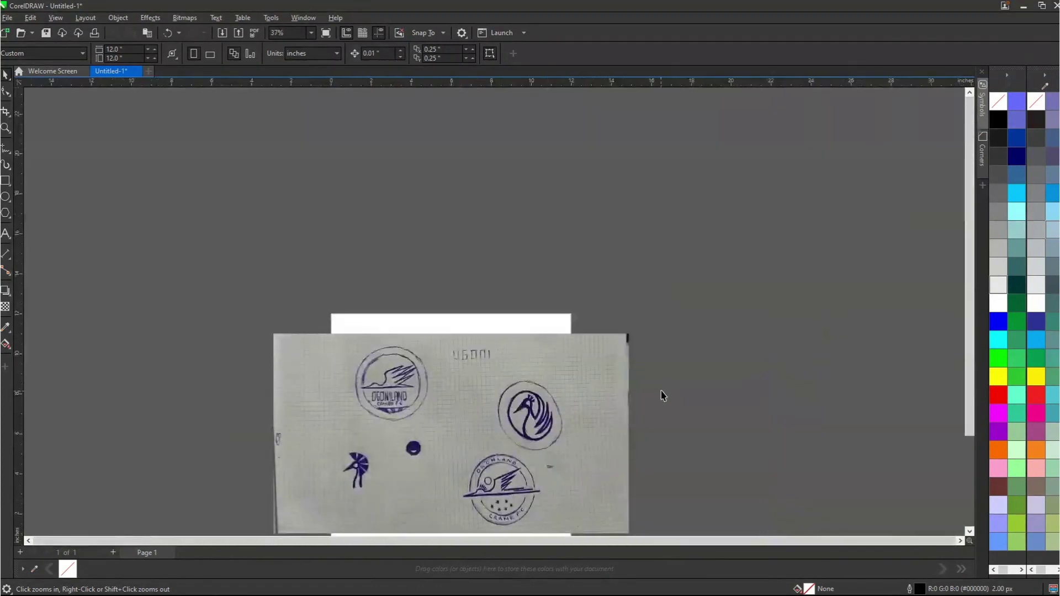
pyautogui.moveTo(494, 387); pyautogui.dragTo(574, 467)
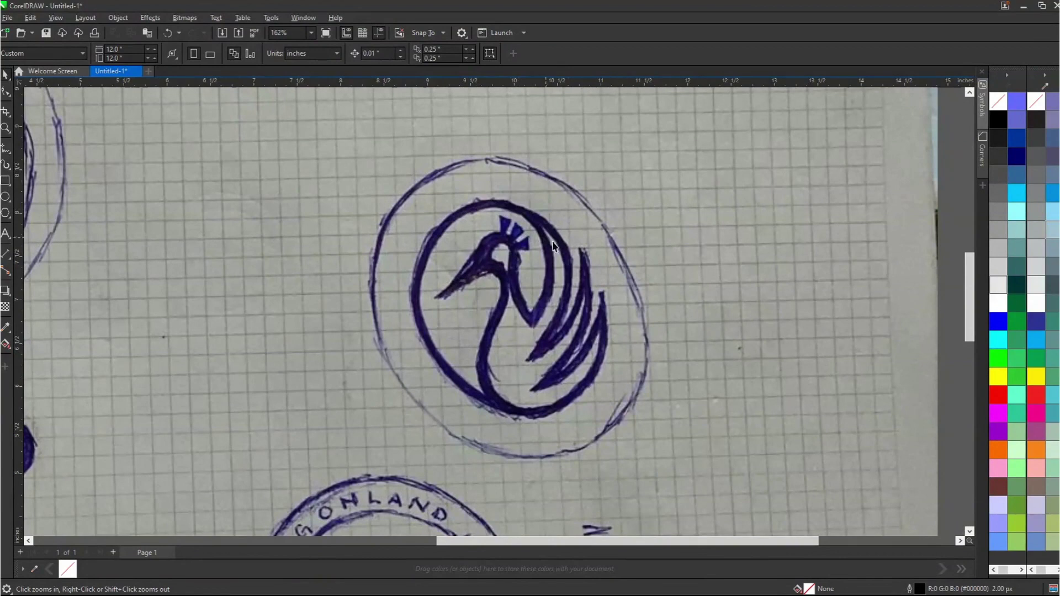
pyautogui.scroll(-4, 611, 284)
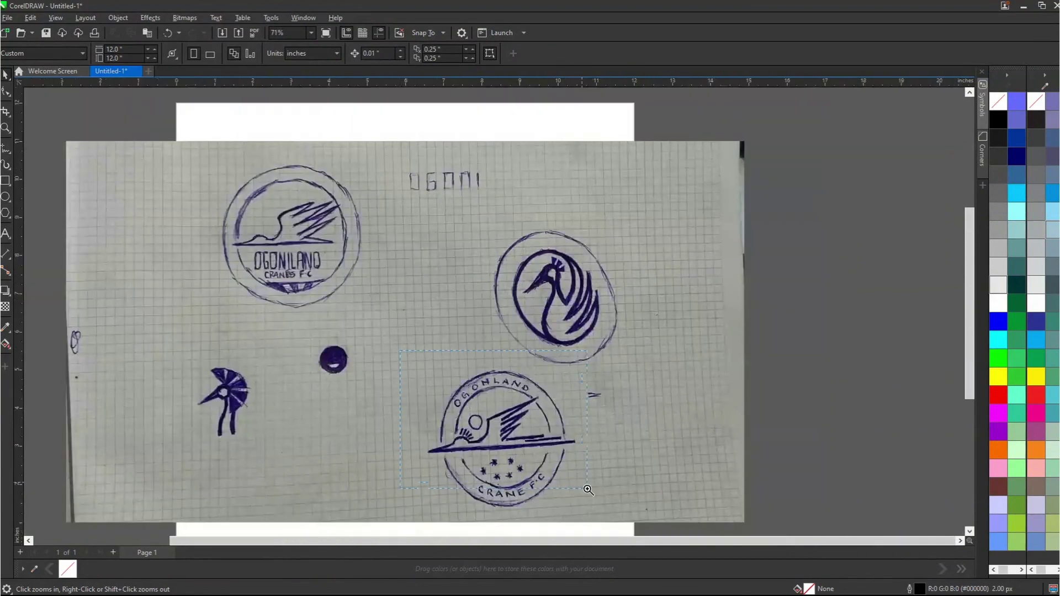
pyautogui.scroll(3, 588, 505)
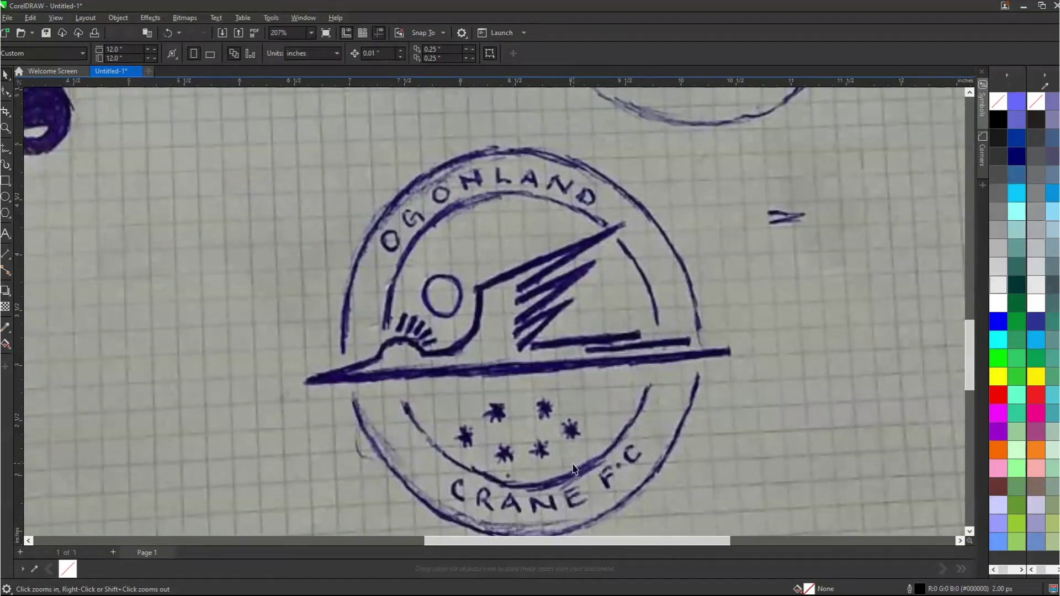
pyautogui.scroll(-3, 585, 469)
pyautogui.scroll(-2, 578, 461)
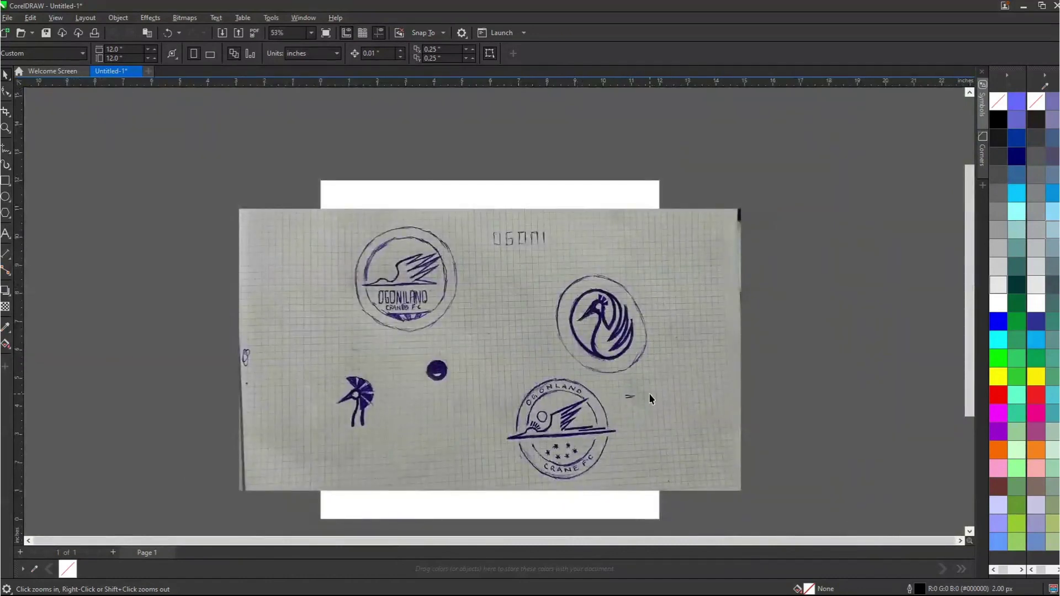
# Step: Move the sketch photo up and left and zoom in on the bottom crane badge
pyautogui.press('space')
pyautogui.moveTo(620, 443)
pyautogui.mouseDown()
pyautogui.moveTo(594, 420)
pyautogui.moveTo(587, 431)
pyautogui.mouseUp()
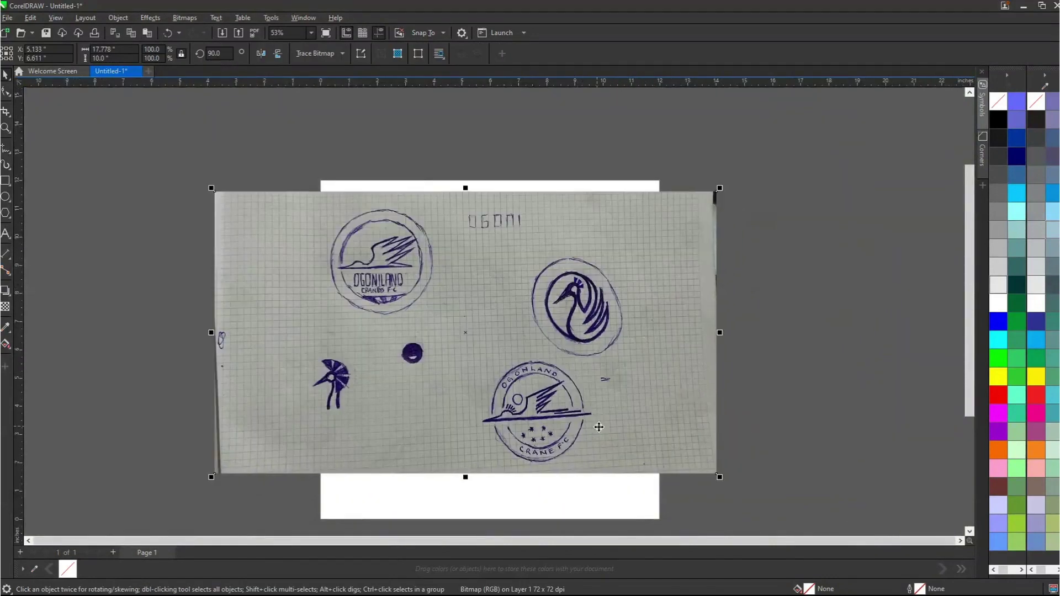
pyautogui.press('space')
pyautogui.moveTo(259, 294)
pyautogui.mouseDown()
pyautogui.moveTo(350, 358)
pyautogui.moveTo(632, 480)
pyautogui.mouseUp()
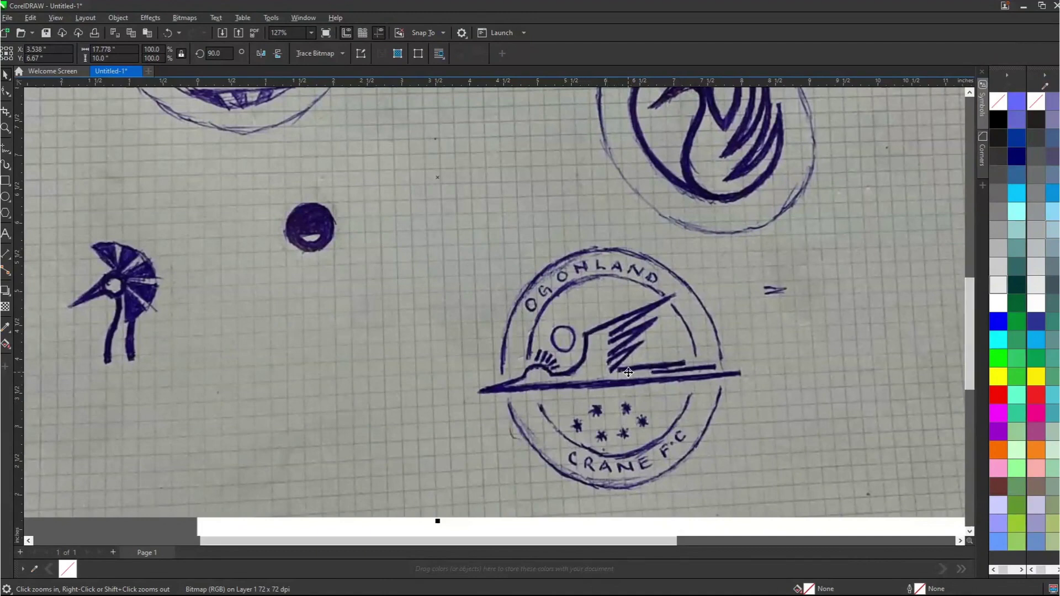
pyautogui.moveTo(969, 324); pyautogui.dragTo(973, 292)
pyautogui.press('space')
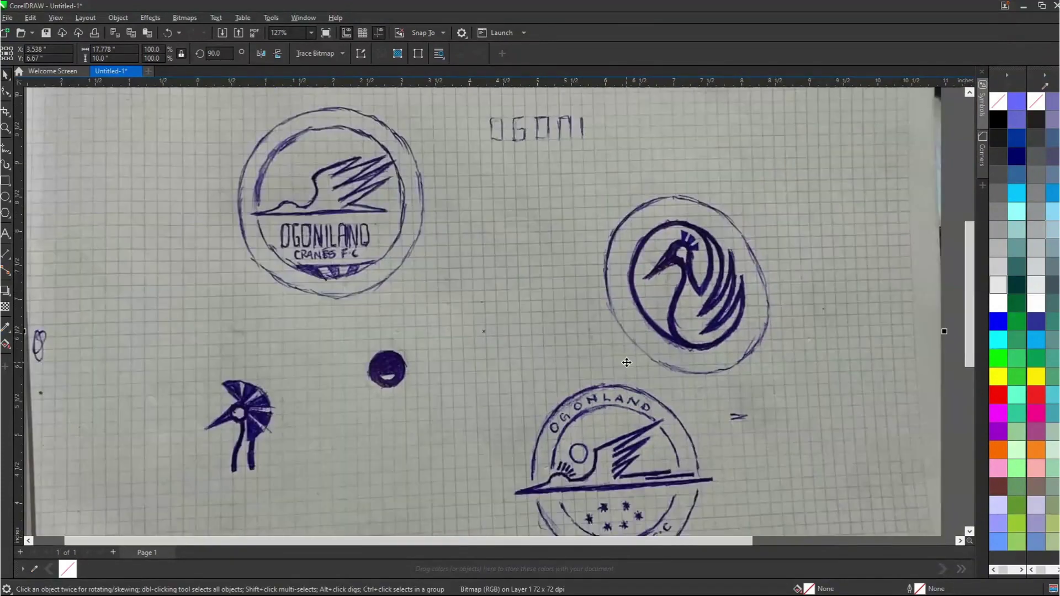
pyautogui.scroll(-2, 627, 362)
pyautogui.scroll(3, 631, 481)
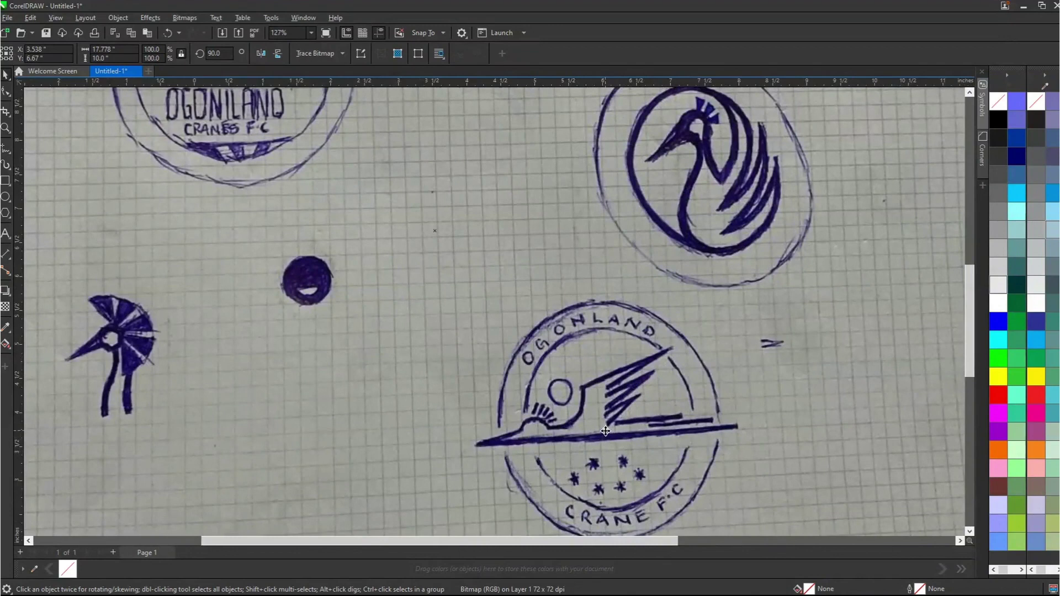
pyautogui.scroll(-1, 607, 430)
pyautogui.scroll(2, 610, 429)
pyautogui.scroll(1, 617, 428)
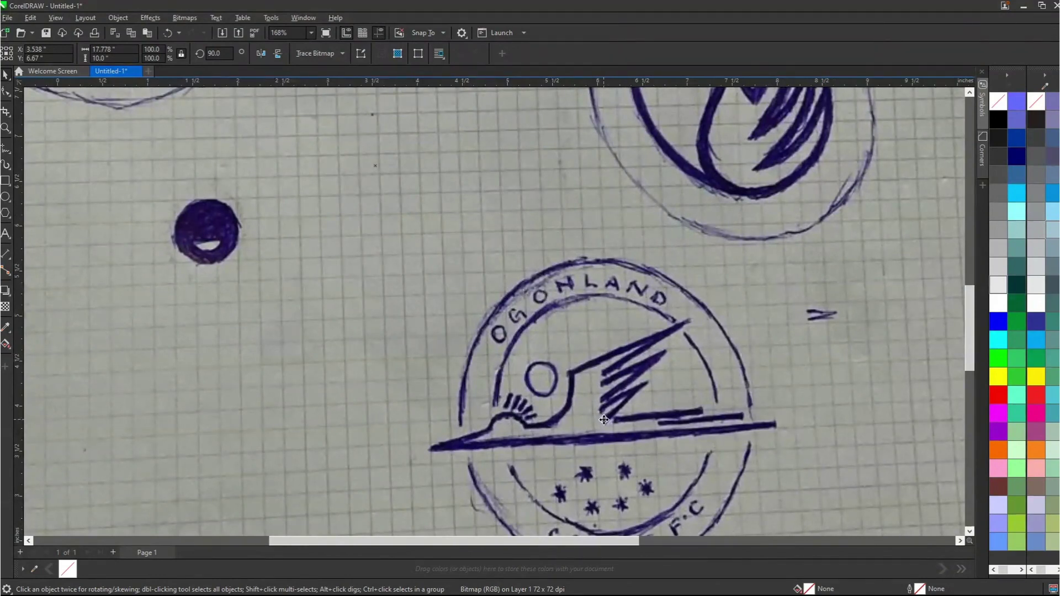
pyautogui.scroll(-3, 607, 421)
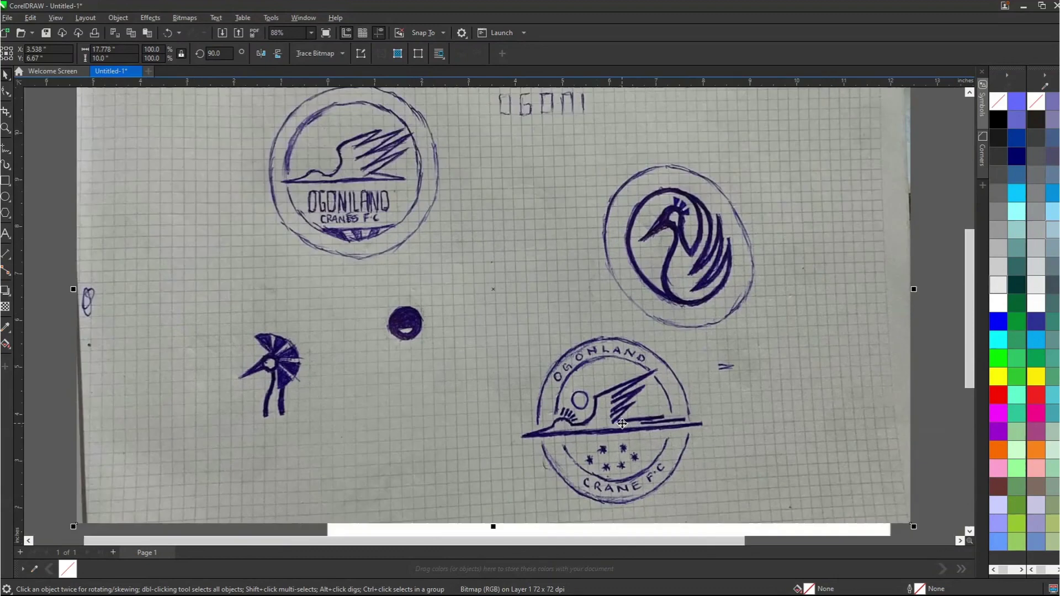
pyautogui.scroll(-2, 623, 424)
# Step: Draw a square over the bottom crane badge and nudge it to centre on the badge
pyautogui.press('F6')
pyautogui.moveTo(538, 348); pyautogui.dragTo(677, 487)
pyautogui.press('space')
pyautogui.moveTo(647, 439)
pyautogui.mouseDown()
pyautogui.moveTo(658, 447)
pyautogui.moveTo(649, 414)
pyautogui.mouseUp()
# Step: Intersect the square with the sketch photo and delete the leftover original photo
pyautogui.keyDown('shift'); pyautogui.click(711, 385); pyautogui.keyUp('shift')
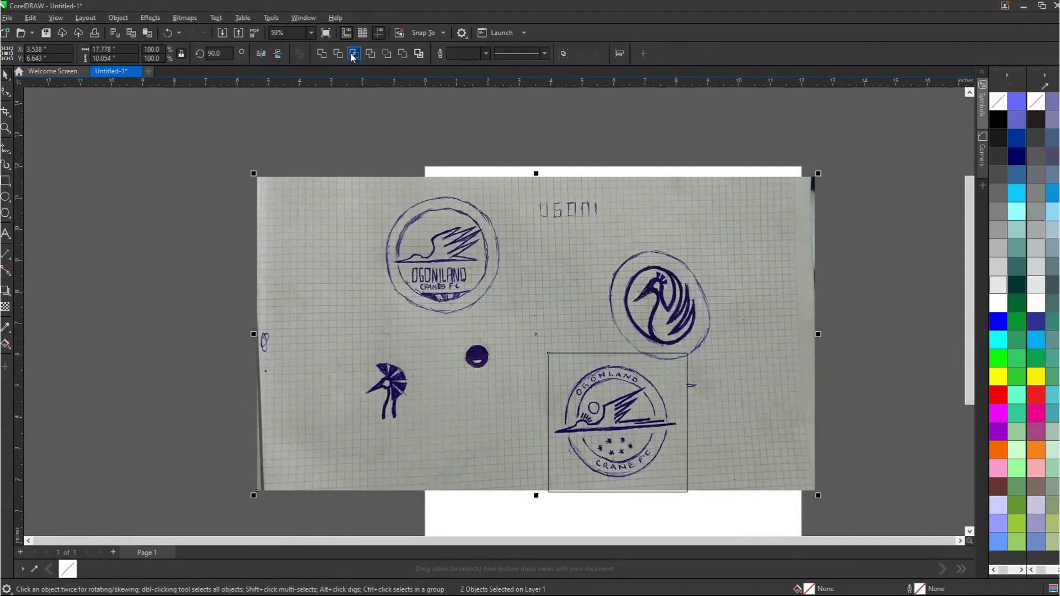
pyautogui.click(353, 55)
pyautogui.click(722, 308)
pyautogui.moveTo(722, 308); pyautogui.dragTo(338, 243)
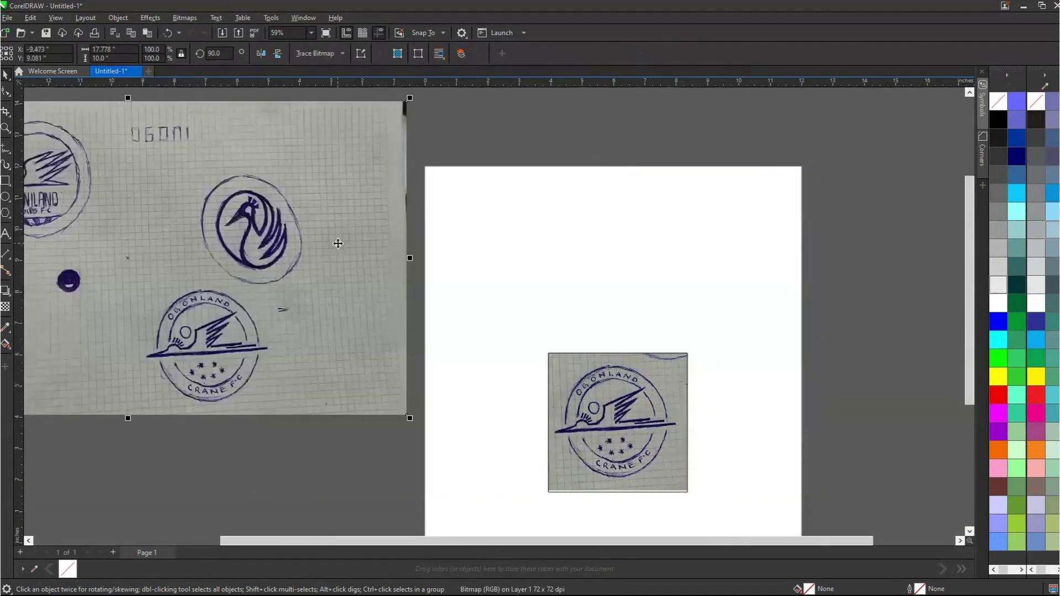
pyautogui.press('Delete')
# Step: Move the cropped badge up and left and enlarge it to 153.5%
pyautogui.click(632, 421)
pyautogui.moveTo(632, 422); pyautogui.dragTo(620, 392)
pyautogui.moveTo(675, 325); pyautogui.dragTo(731, 283)
pyautogui.scroll(-1, 597, 384)
pyautogui.scroll(2, 596, 383)
# Step: Drag a horizontal guideline from the top ruler along the badge's long stroke
pyautogui.click(682, 333)
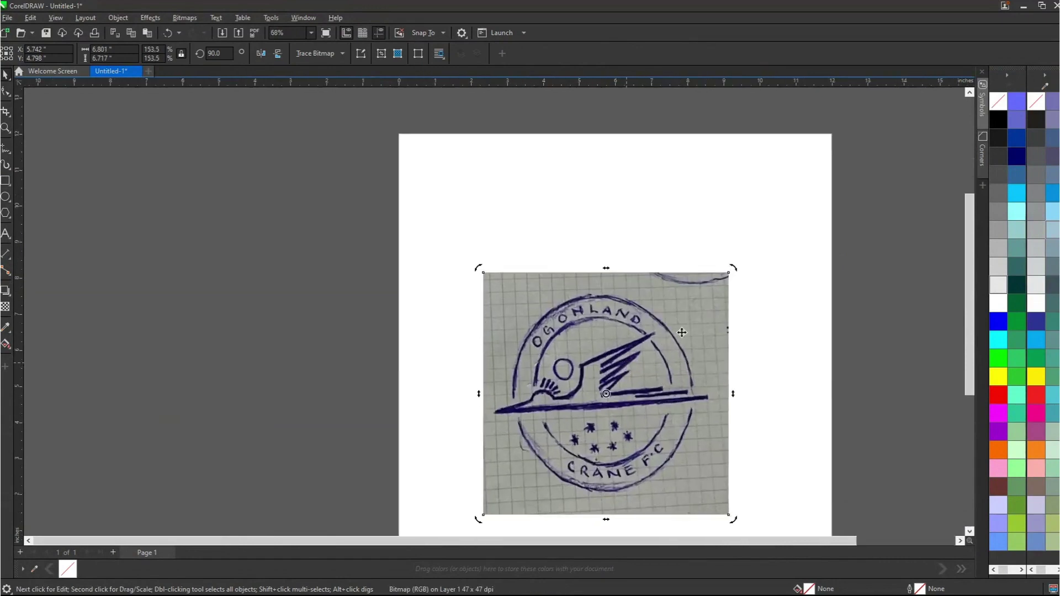
pyautogui.scroll(1, 637, 372)
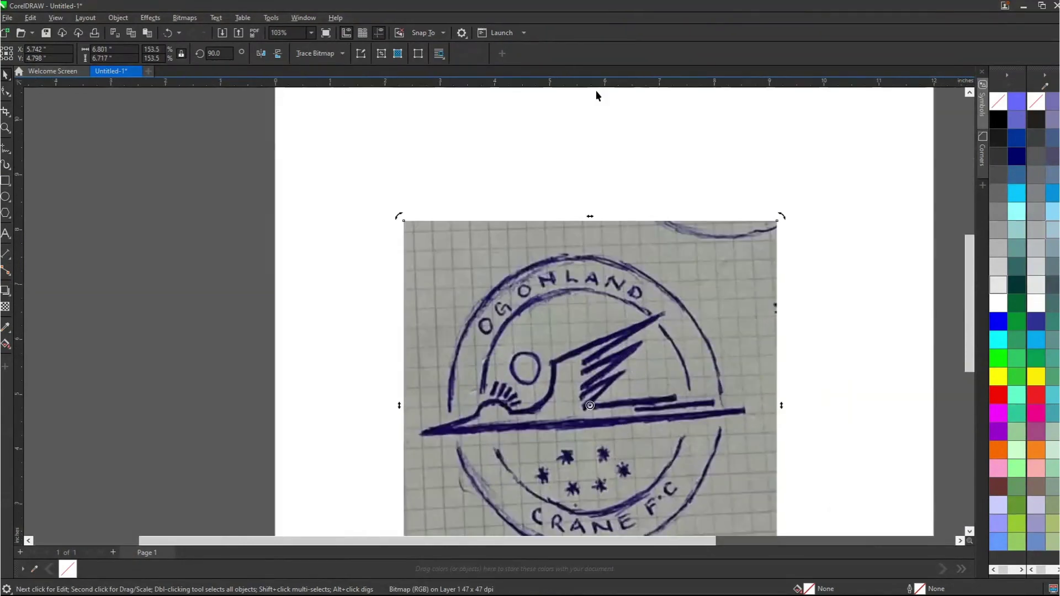
pyautogui.moveTo(596, 82); pyautogui.dragTo(577, 434)
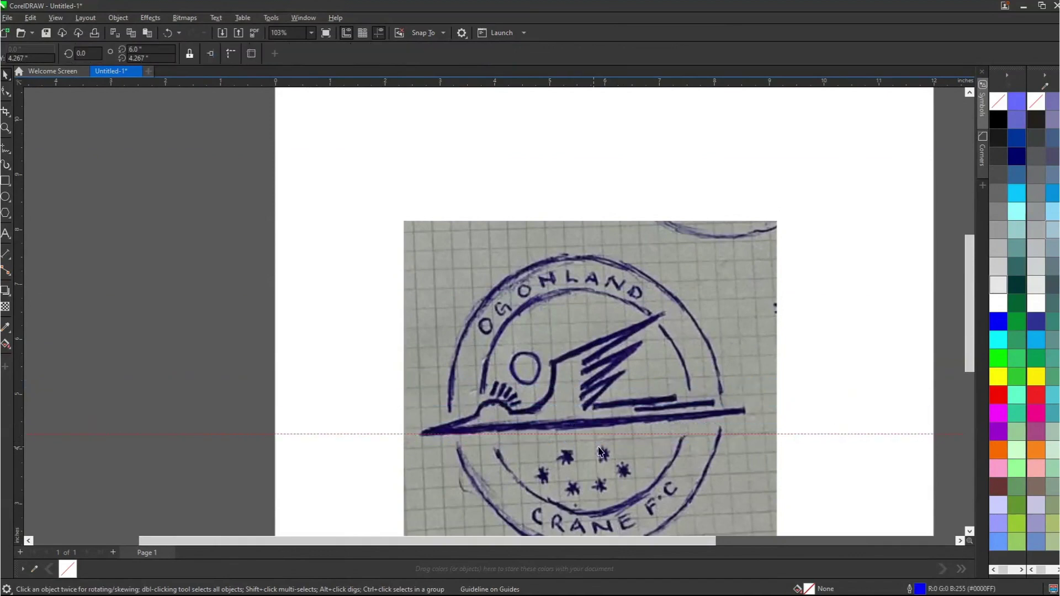
# Step: Rotate the cropped badge slightly clockwise until its wing stroke is level, then shift it down slightly
pyautogui.click(581, 395)
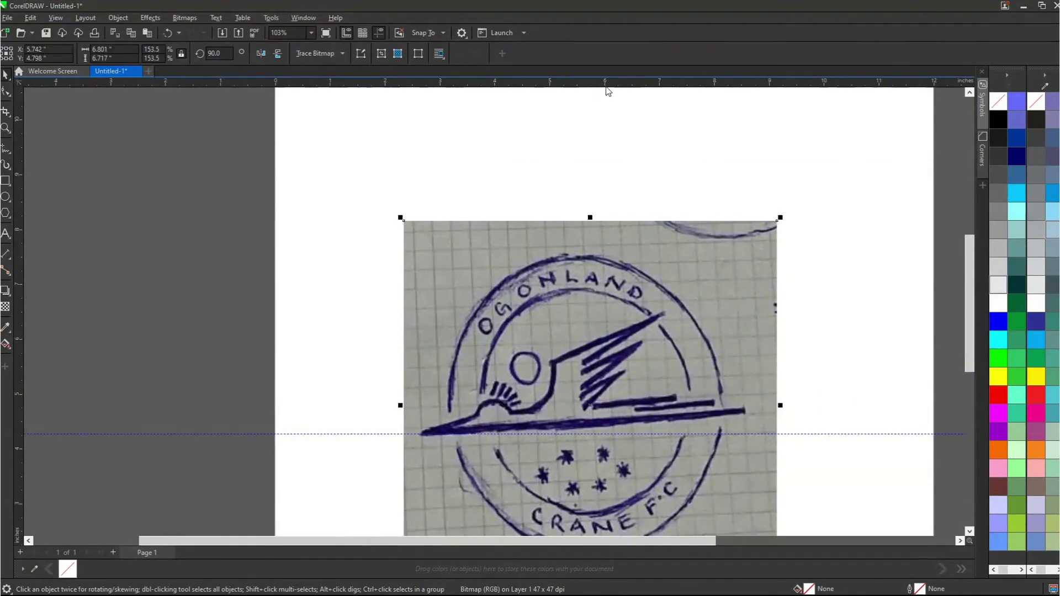
pyautogui.moveTo(598, 86); pyautogui.dragTo(597, 237)
pyautogui.hotkey('ctrl', 'z')
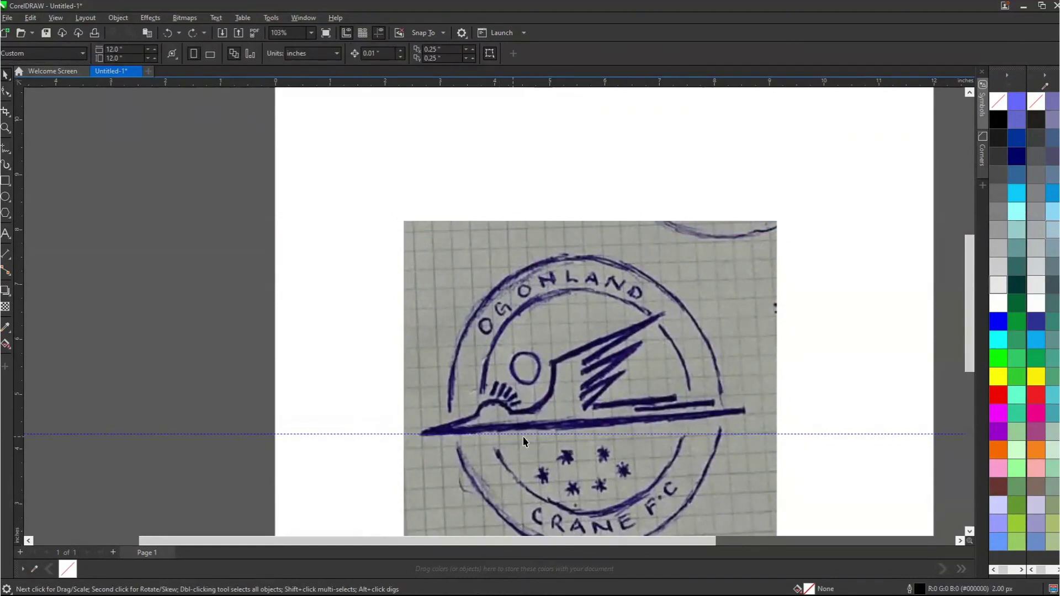
pyautogui.click(714, 288)
pyautogui.click(749, 244)
pyautogui.click(629, 175)
pyautogui.click(627, 286)
pyautogui.click(627, 286)
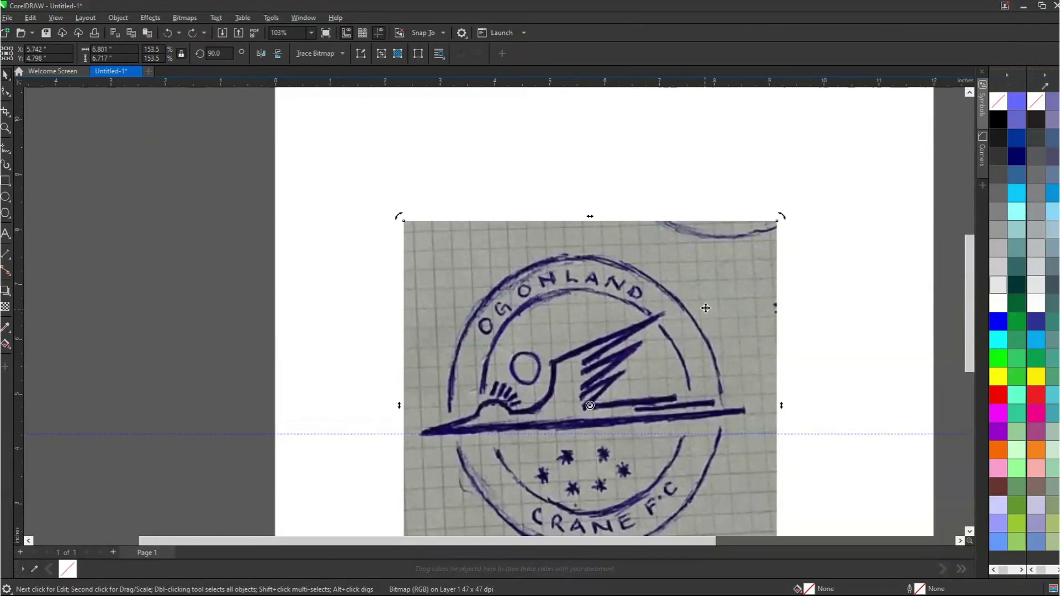
pyautogui.moveTo(781, 214); pyautogui.dragTo(791, 220)
pyautogui.scroll(1, 620, 419)
pyautogui.scroll(1, 620, 420)
pyautogui.moveTo(644, 390); pyautogui.dragTo(646, 394)
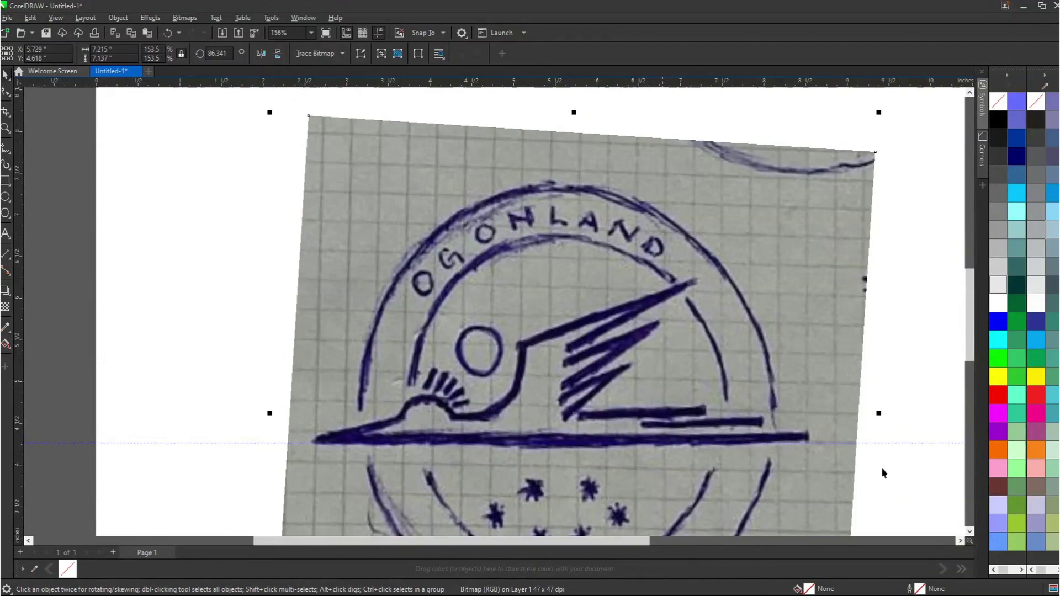
# Step: Delete the horizontal guideline and zoom to frame the whole badge
pyautogui.click(919, 443)
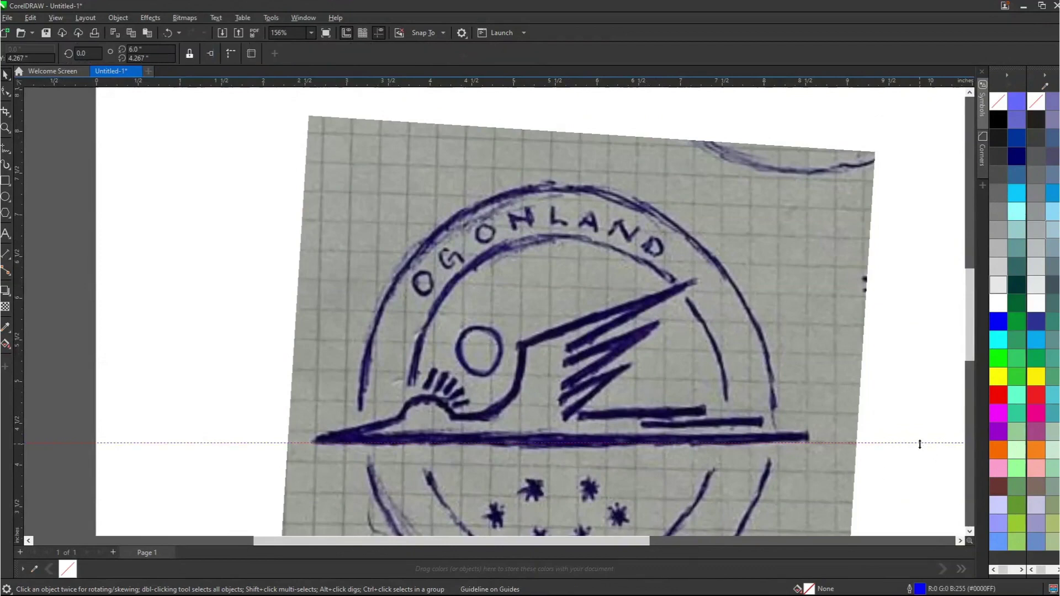
pyautogui.rightClick(920, 444)
pyautogui.click(952, 209)
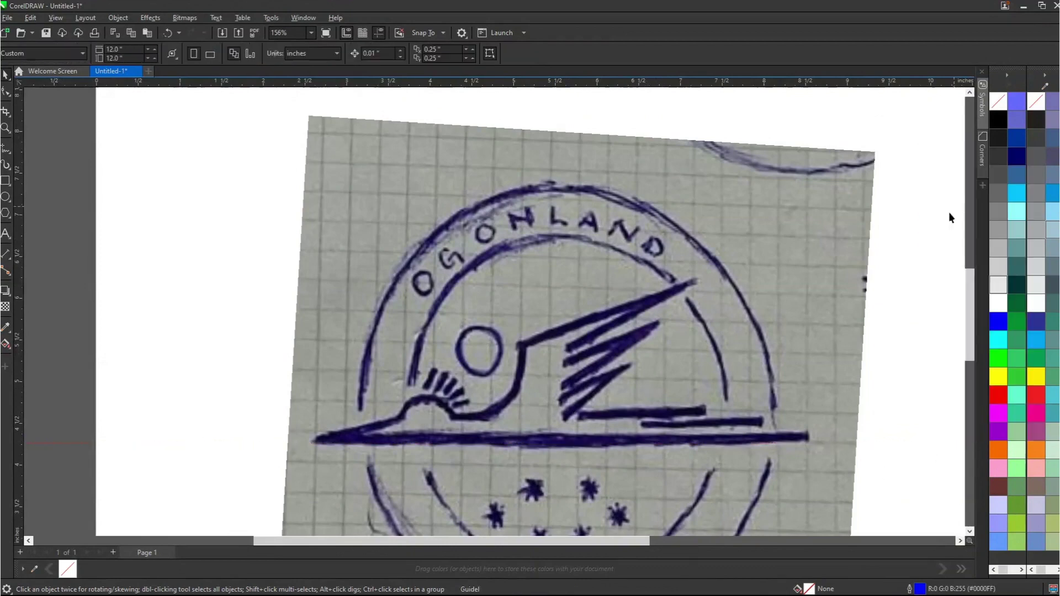
pyautogui.scroll(-1, 674, 238)
pyautogui.scroll(-1, 673, 237)
pyautogui.press('z')
pyautogui.moveTo(500, 159); pyautogui.dragTo(765, 428)
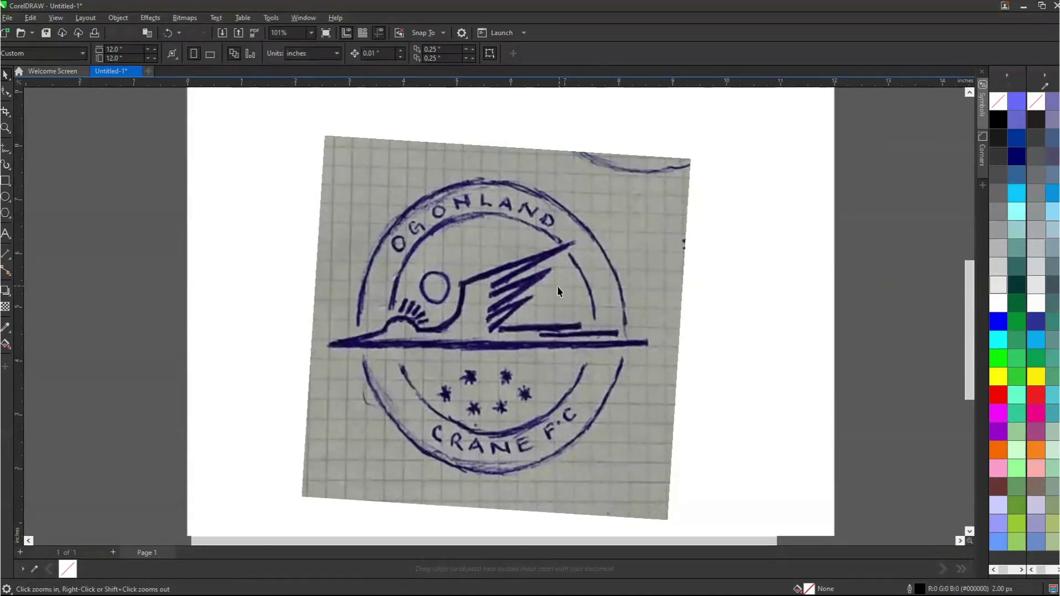
# Step: Give the badge photo a uniform transparency of 70, then pick the Ellipse tool
pyautogui.press('space')
pyautogui.click(420, 202)
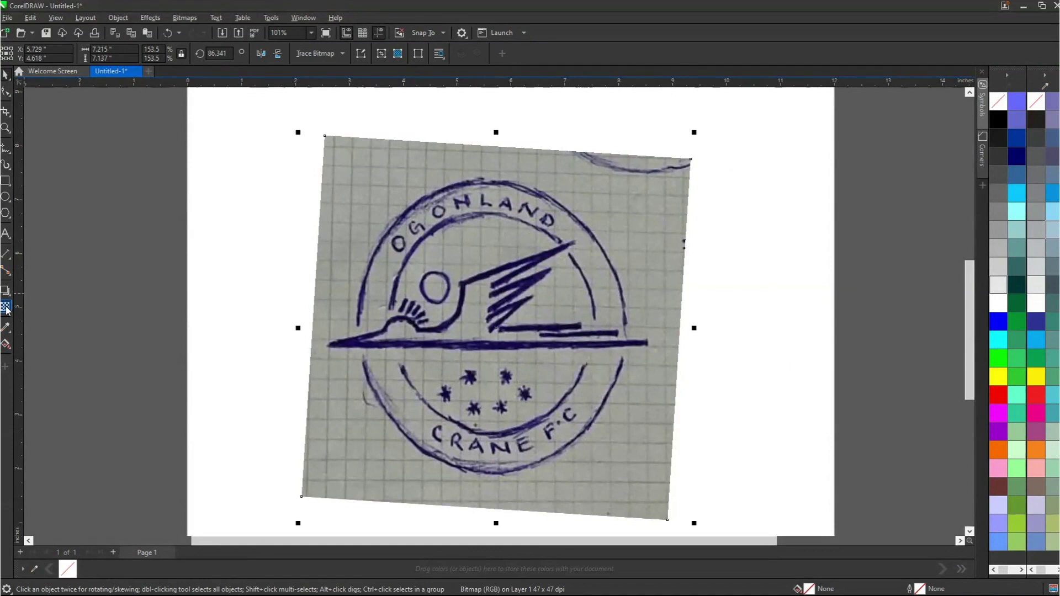
pyautogui.click(7, 308)
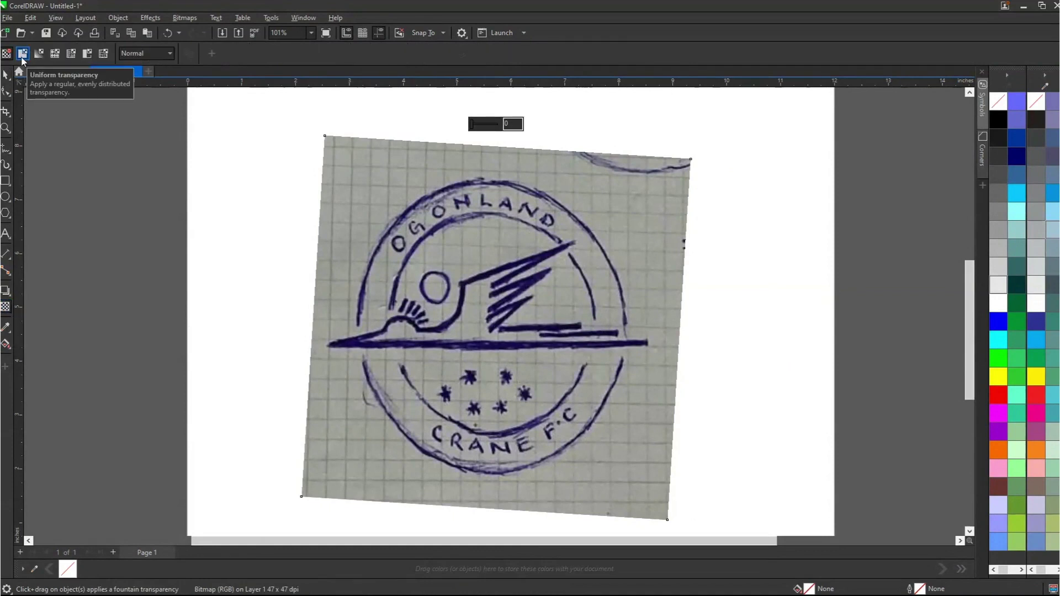
pyautogui.click(22, 54)
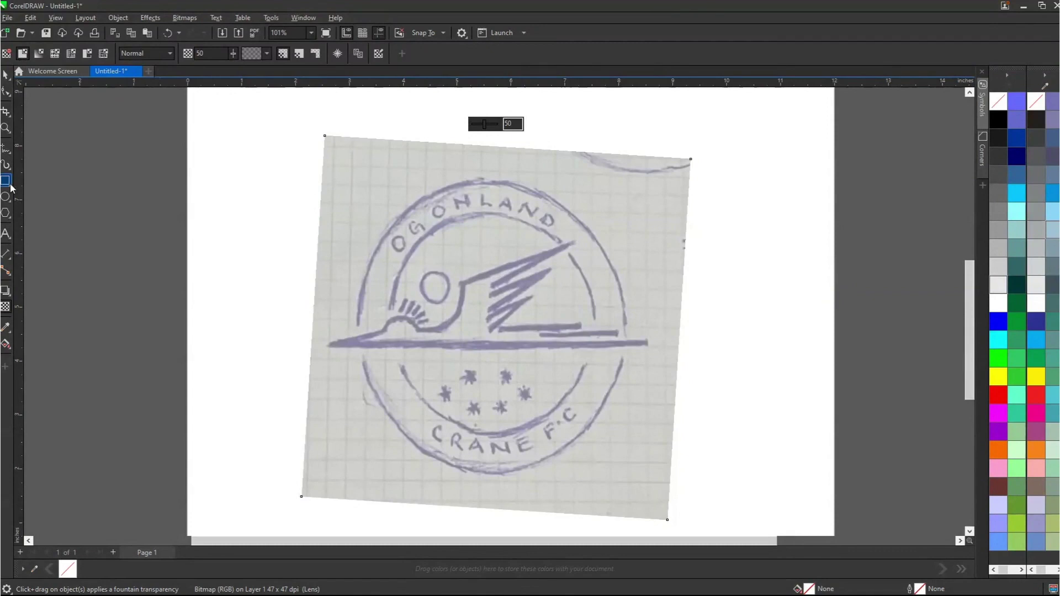
pyautogui.doubleClick(213, 54)
pyautogui.press('Return')
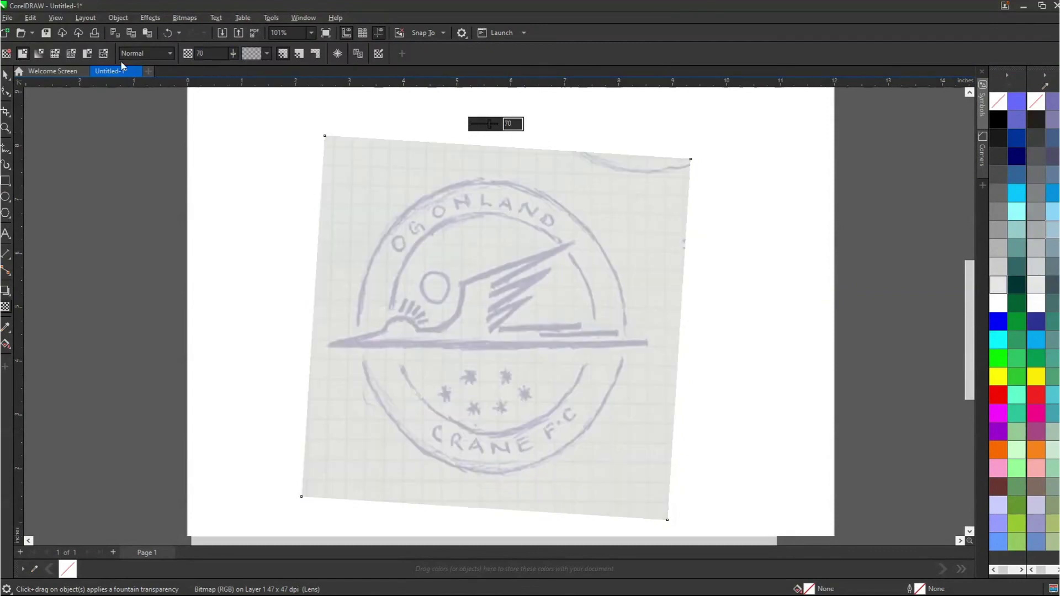
pyautogui.click(7, 198)
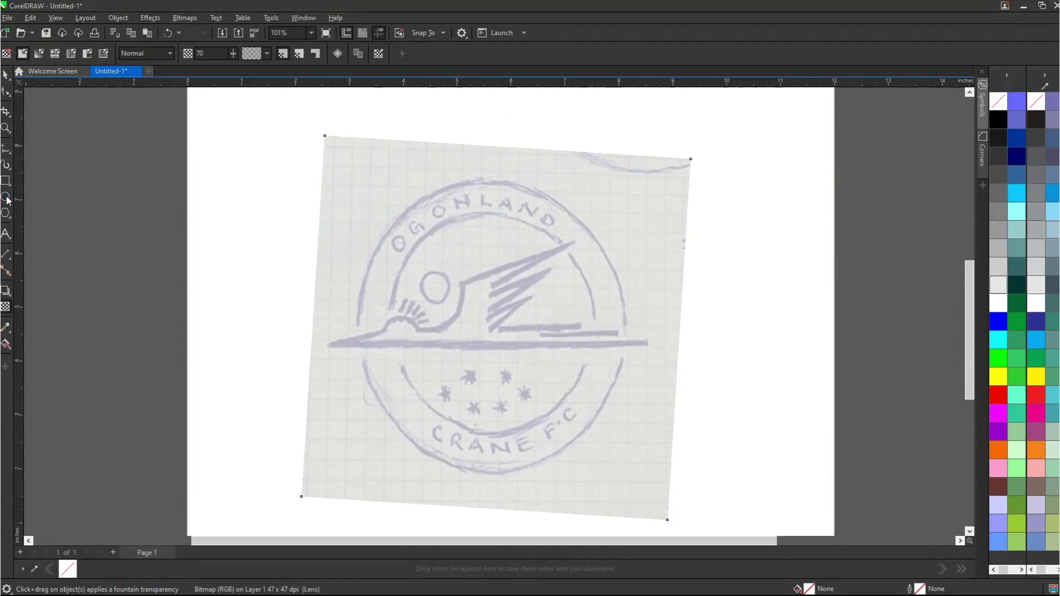
pyautogui.moveTo(365, 197)
pyautogui.mouseDown()
pyautogui.moveTo(461, 285)
pyautogui.moveTo(629, 367)
pyautogui.mouseUp()
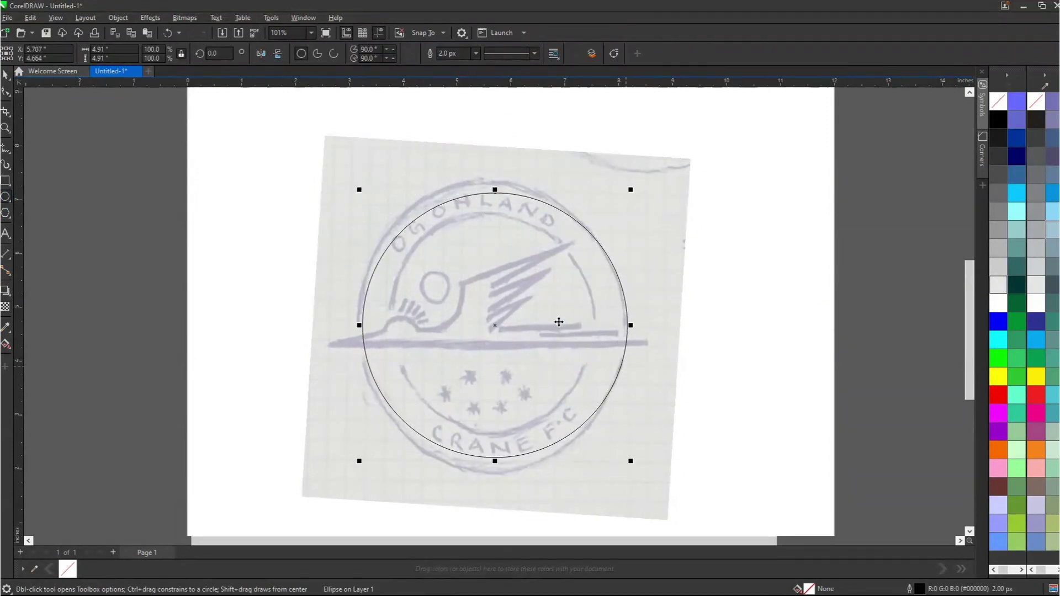
pyautogui.moveTo(359, 462); pyautogui.dragTo(354, 467)
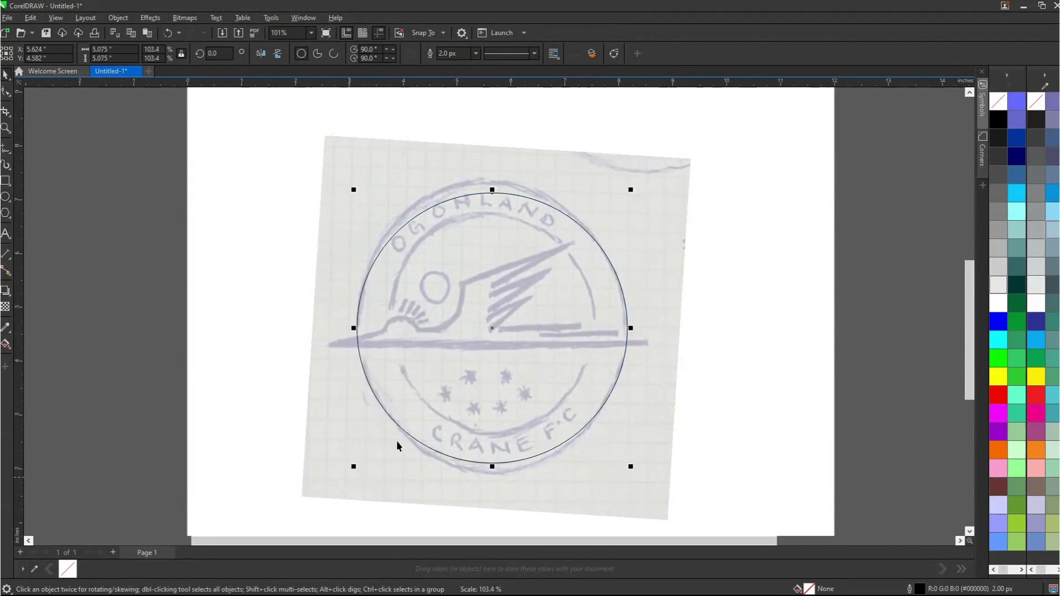
pyautogui.moveTo(632, 190); pyautogui.dragTo(636, 185)
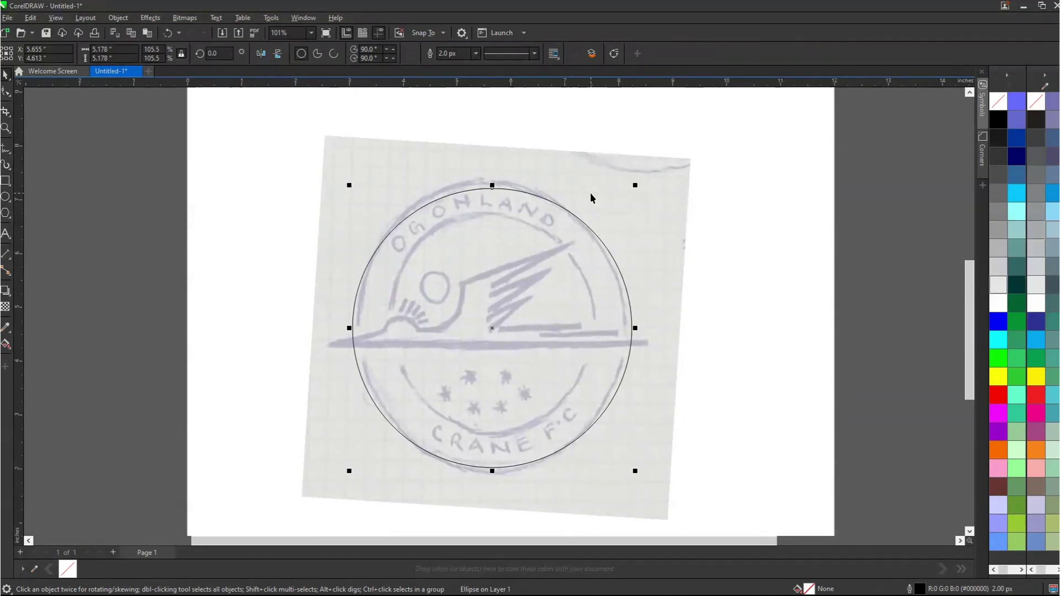
pyautogui.moveTo(525, 289); pyautogui.dragTo(453, 272)
pyautogui.hotkey('ctrl', 'z')
pyautogui.moveTo(636, 185); pyautogui.dragTo(595, 176)
pyautogui.click(668, 259)
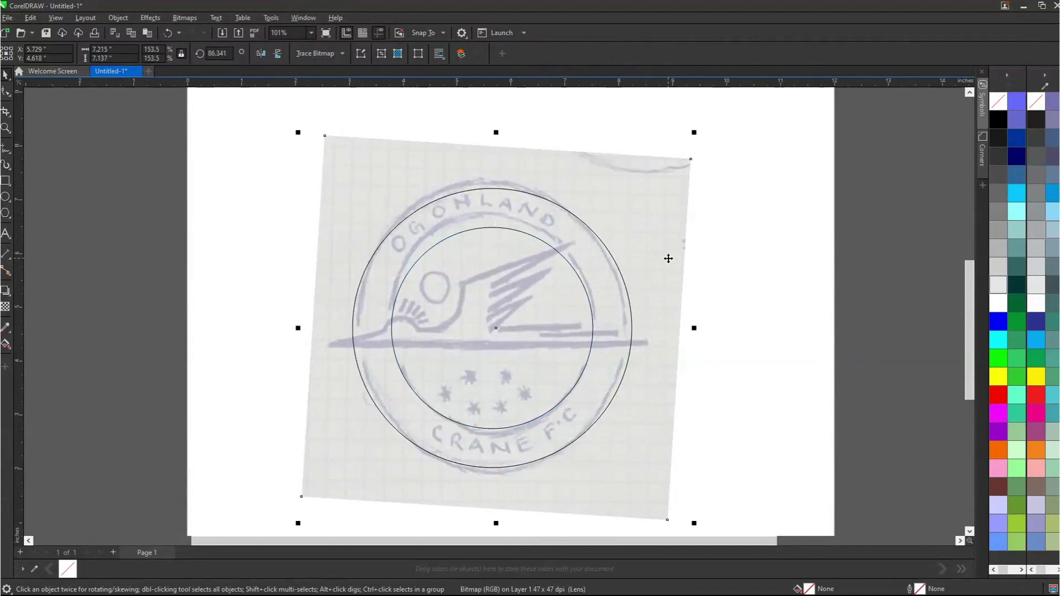
pyautogui.press('z')
pyautogui.moveTo(314, 166); pyautogui.dragTo(691, 488)
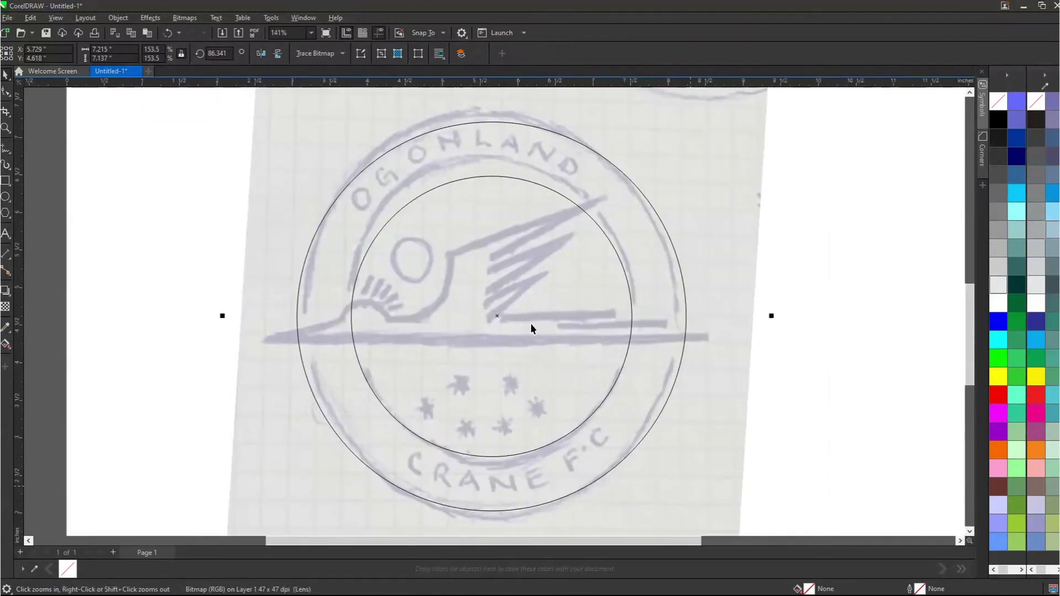
pyautogui.press('space')
pyautogui.press('Tab')
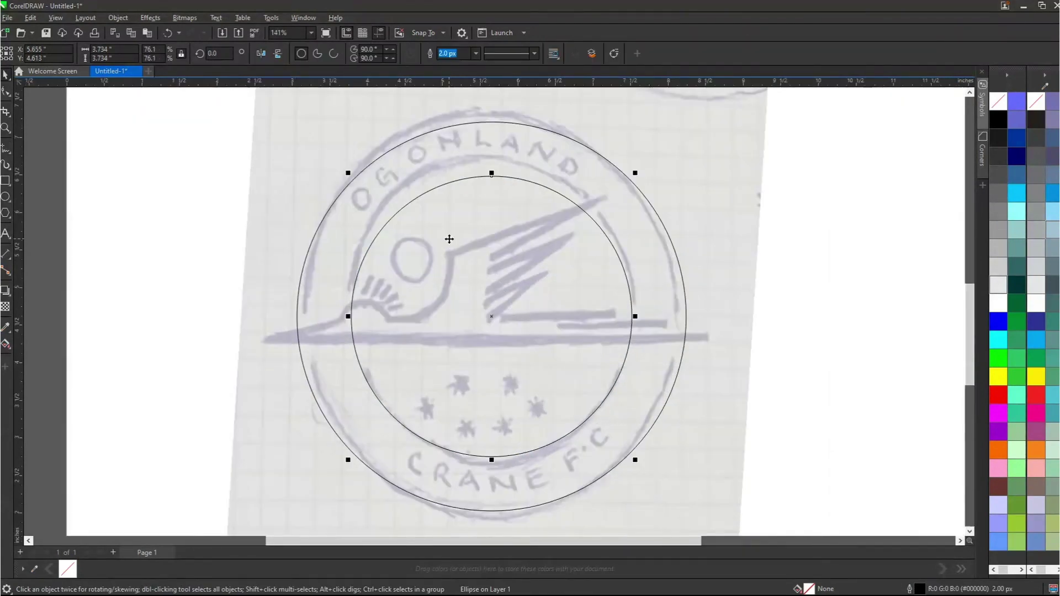
pyautogui.keyDown('shift'); pyautogui.click(408, 178); pyautogui.keyUp('shift')
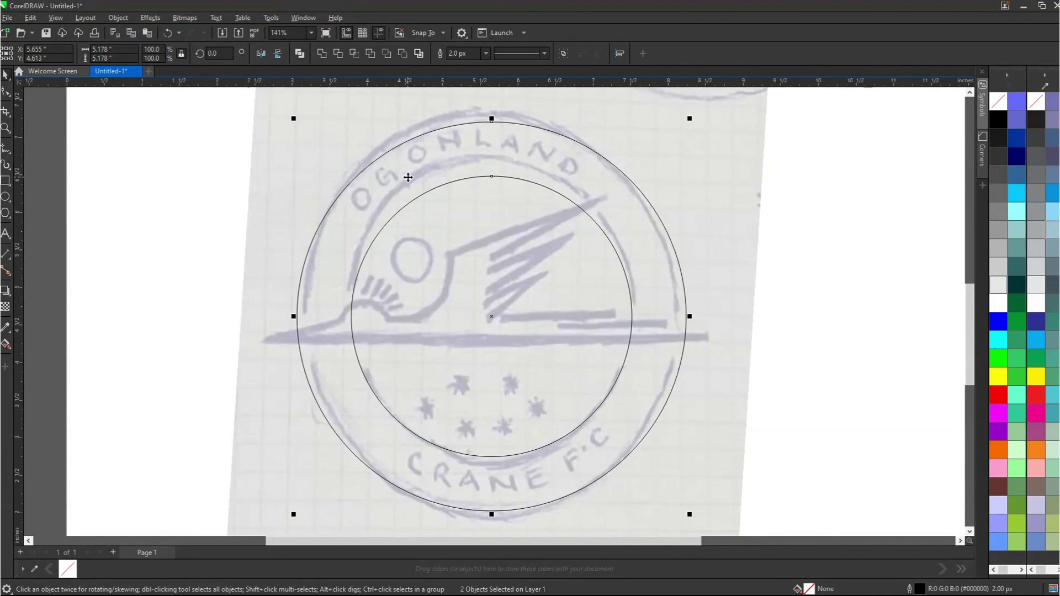
pyautogui.press('Delete')
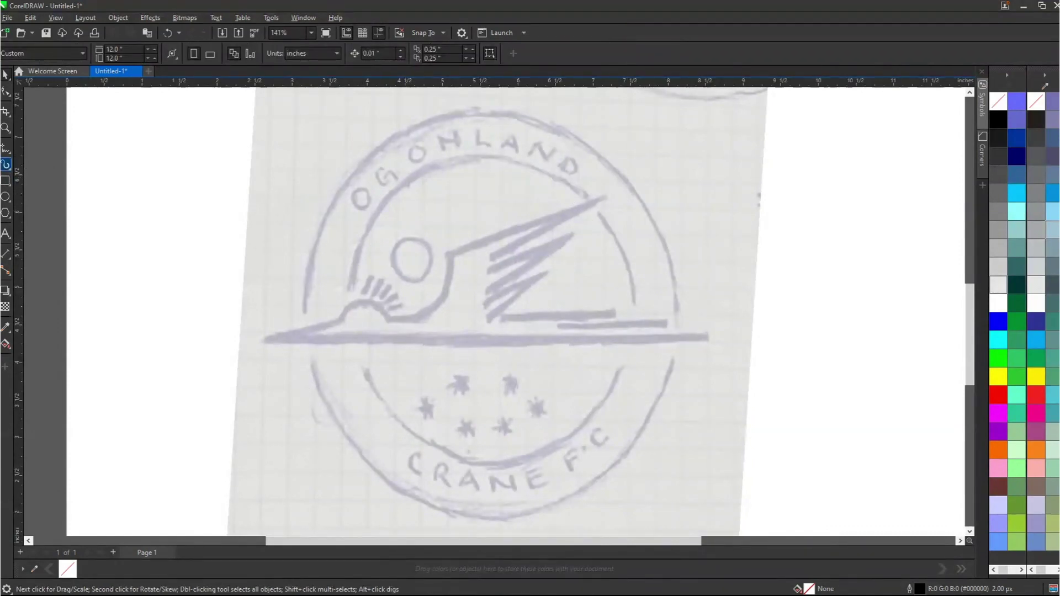
# Step: Draw a straight freehand line along the horizontal stroke and stretch it wider across the emblem
pyautogui.click(6, 148)
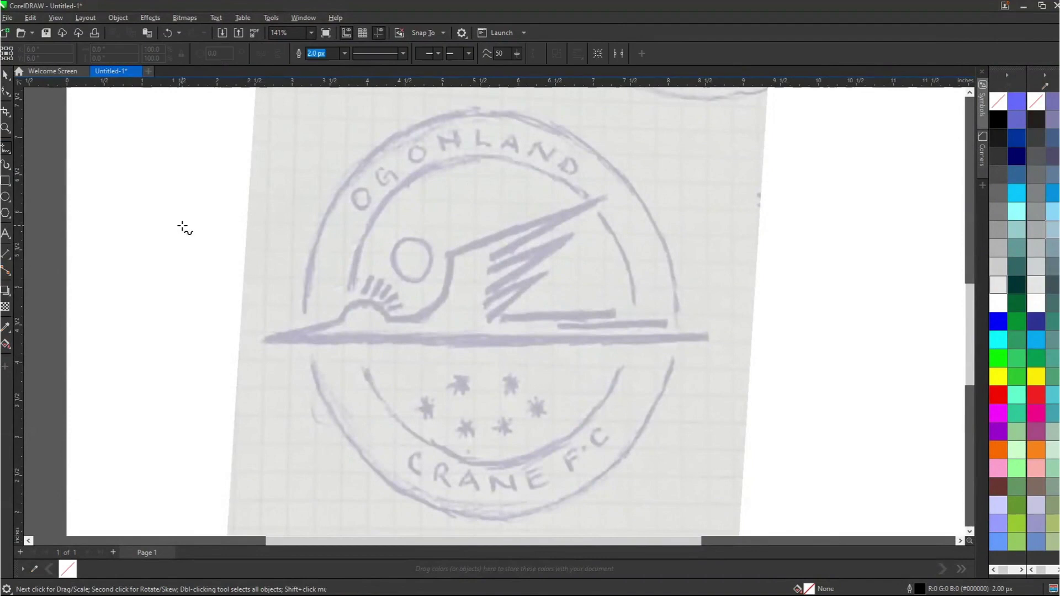
pyautogui.click(266, 343)
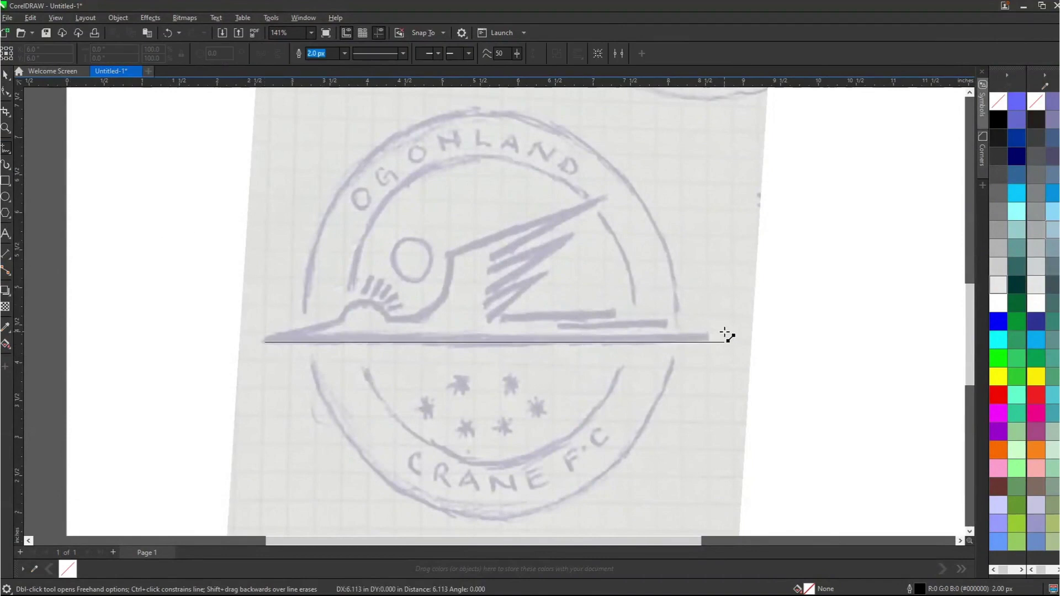
pyautogui.click(711, 343)
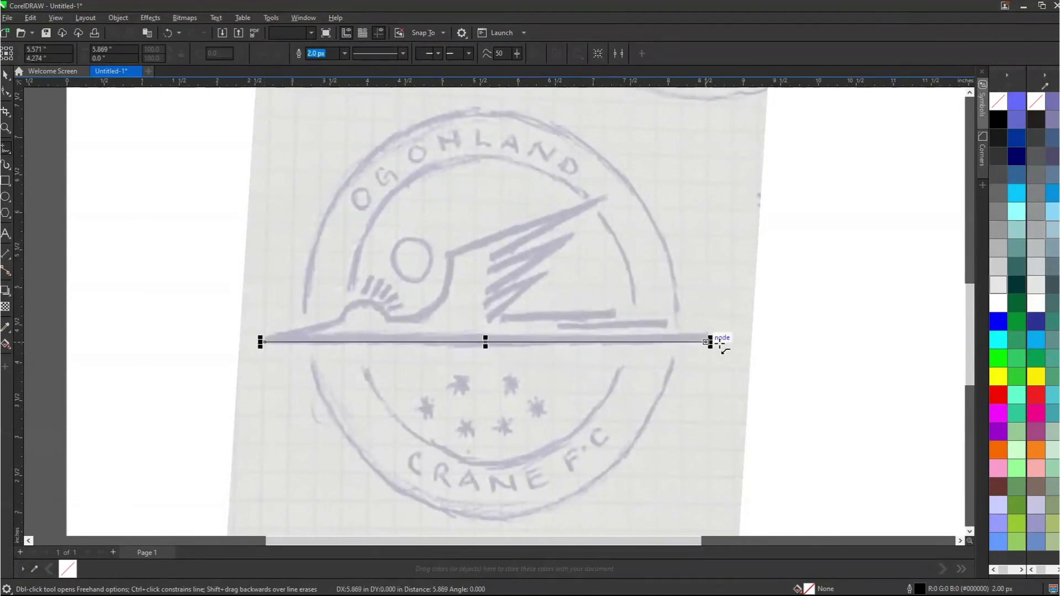
pyautogui.moveTo(710, 343); pyautogui.dragTo(811, 343)
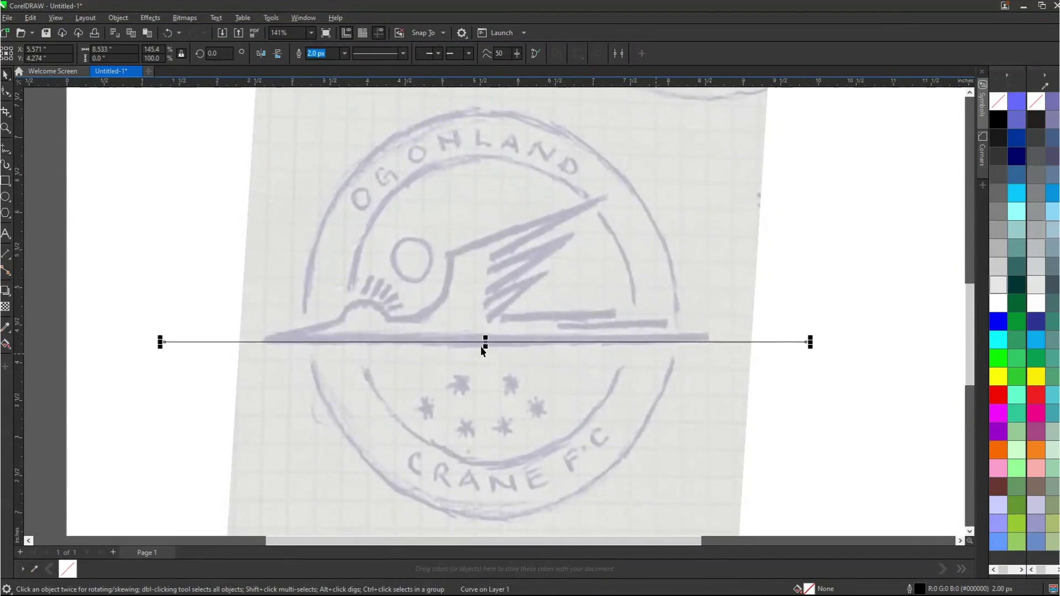
pyautogui.scroll(2, 582, 360)
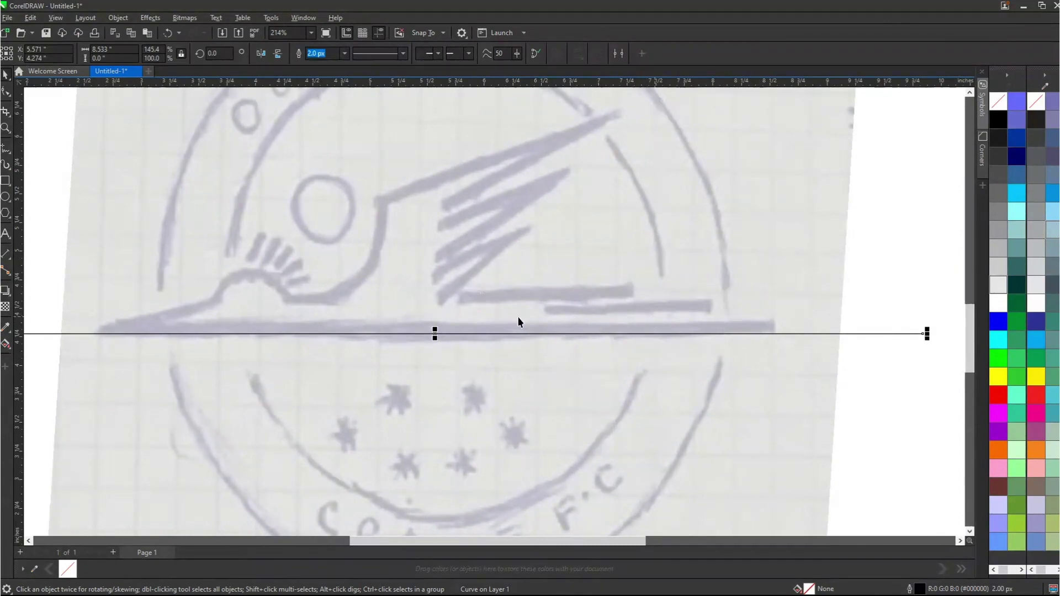
pyautogui.moveTo(595, 332); pyautogui.dragTo(595, 313)
pyautogui.press('Escape')
pyautogui.moveTo(591, 334)
pyautogui.mouseDown()
pyautogui.moveTo(591, 306)
pyautogui.moveTo(591, 334)
pyautogui.moveTo(593, 315)
pyautogui.mouseUp()
pyautogui.hotkey('ctrl', 'z')
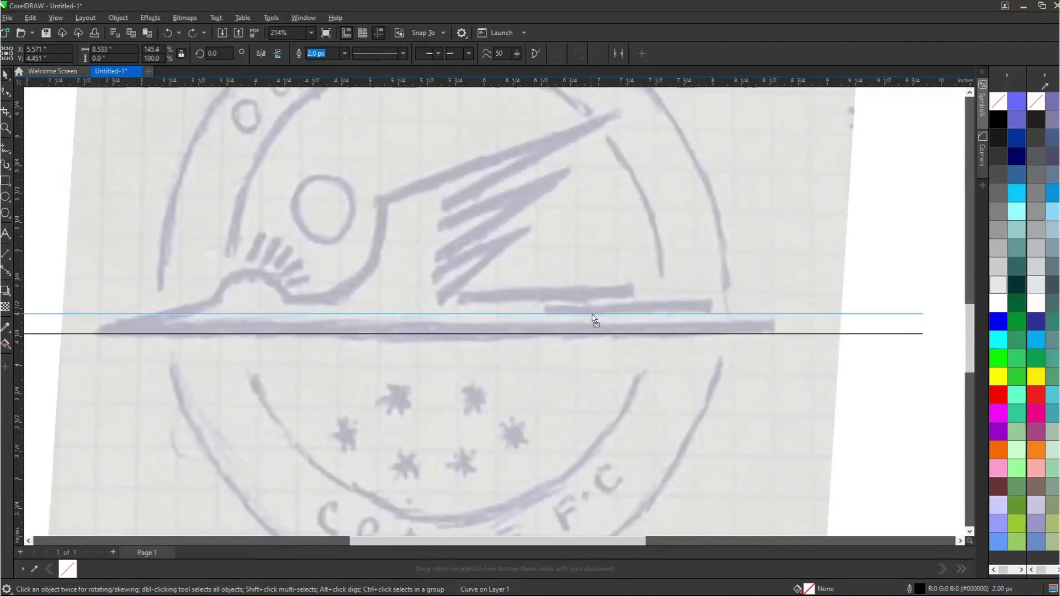
# Step: Duplicate the line twice upward into three parallel lines, then nudge all three down
pyautogui.moveTo(593, 319); pyautogui.dragTo(594, 314)
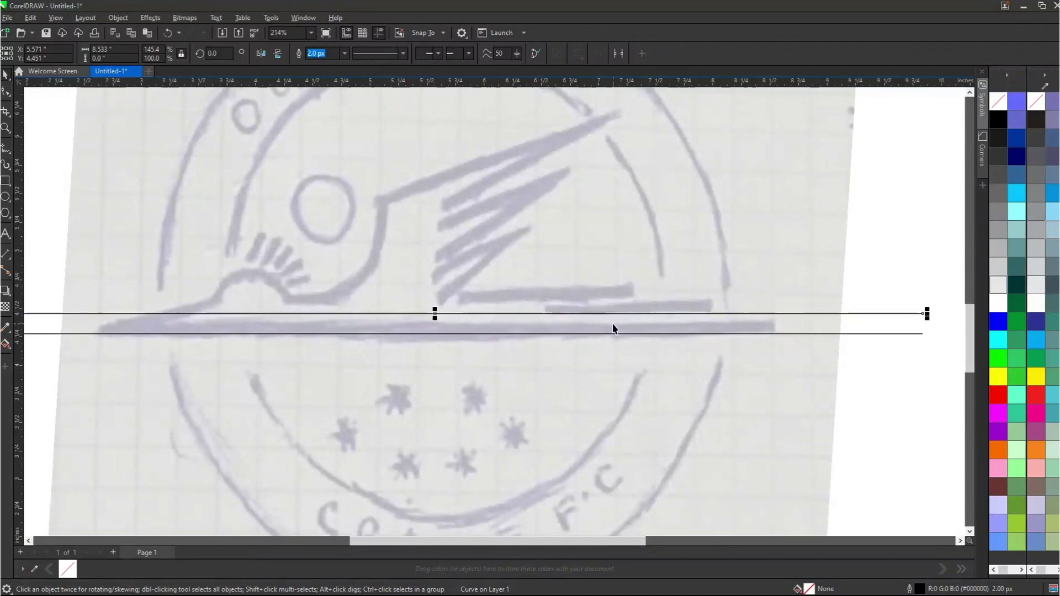
pyautogui.hotkey('ctrl', 'r')
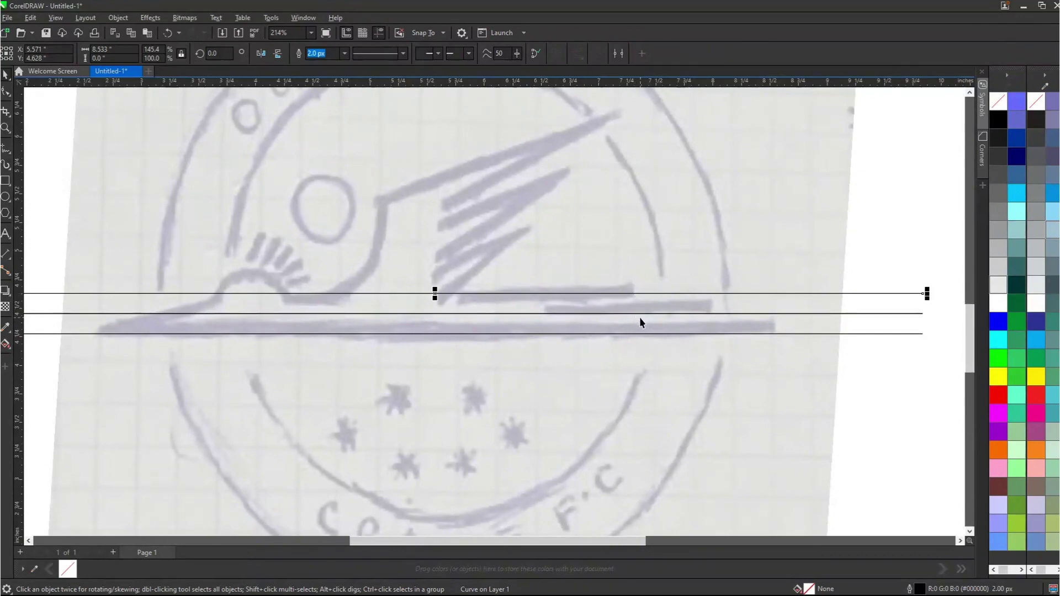
pyautogui.hotkey('ctrl', 'z')
pyautogui.hotkey('ctrl', 'z')
pyautogui.moveTo(641, 330); pyautogui.dragTo(639, 310)
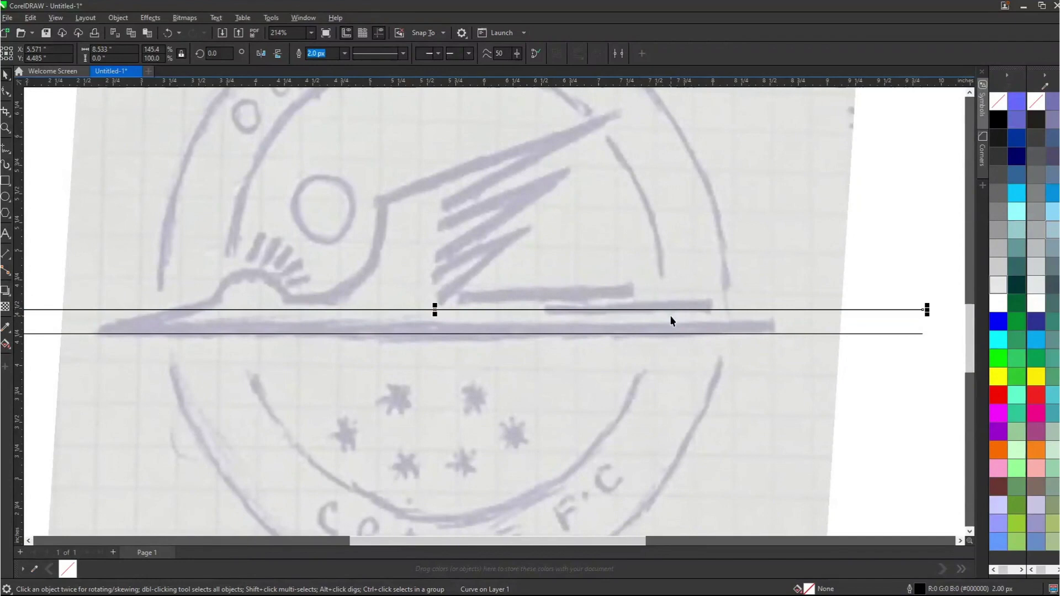
pyautogui.hotkey('ctrl', 'r')
pyautogui.scroll(-1, 577, 325)
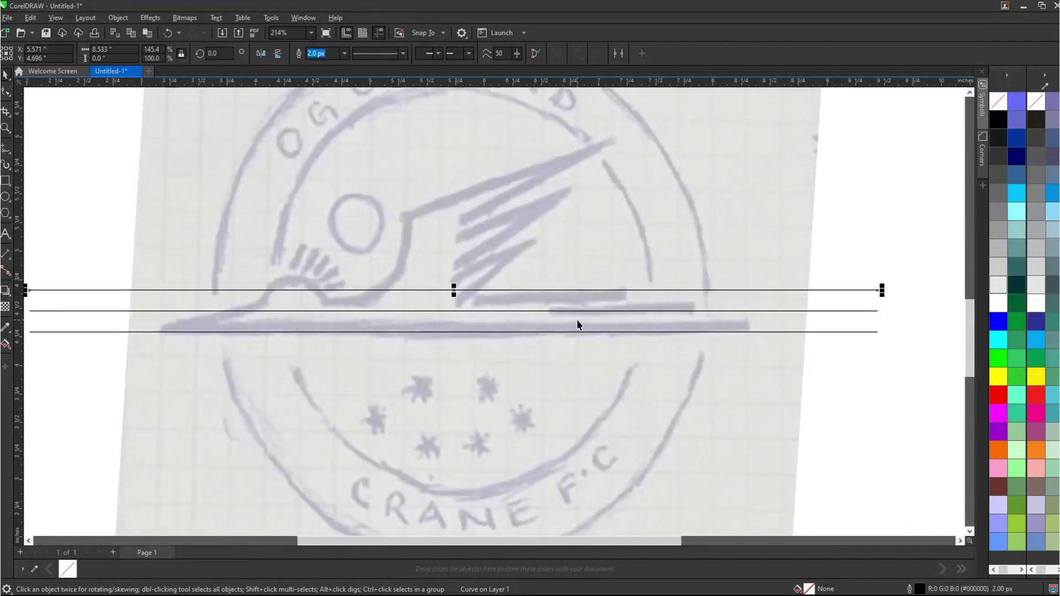
pyautogui.scroll(-2, 577, 325)
pyautogui.moveTo(123, 260); pyautogui.dragTo(910, 372)
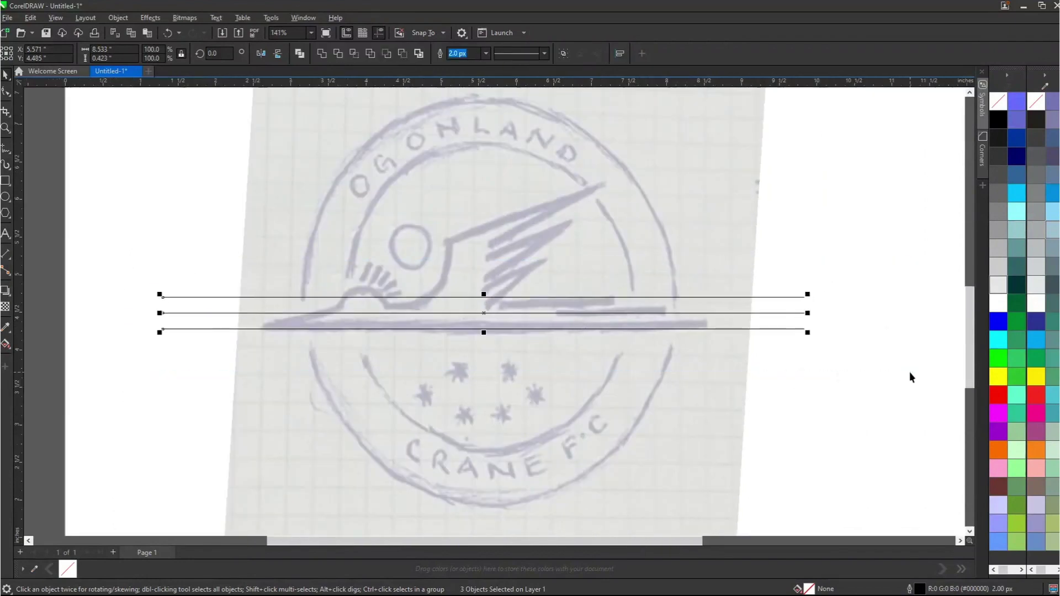
pyautogui.press('Down')
pyautogui.press('Down')
pyautogui.press('Down')
pyautogui.press('Down')
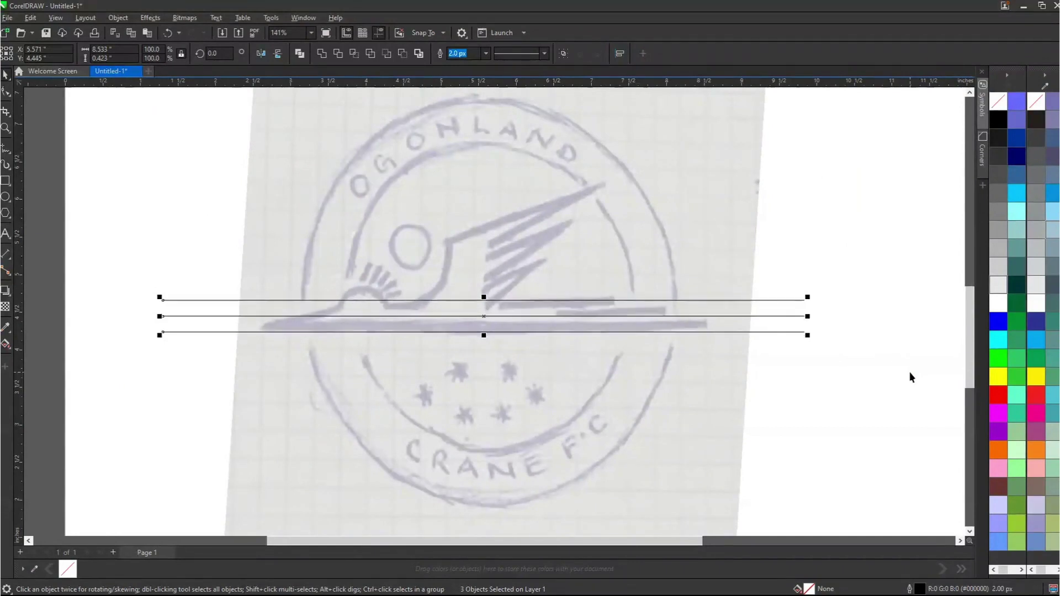
pyautogui.click(910, 370)
# Step: Zoom in on the crane's neck and draw a diagonal line to the beak tip, extended beyond both ends
pyautogui.press('z')
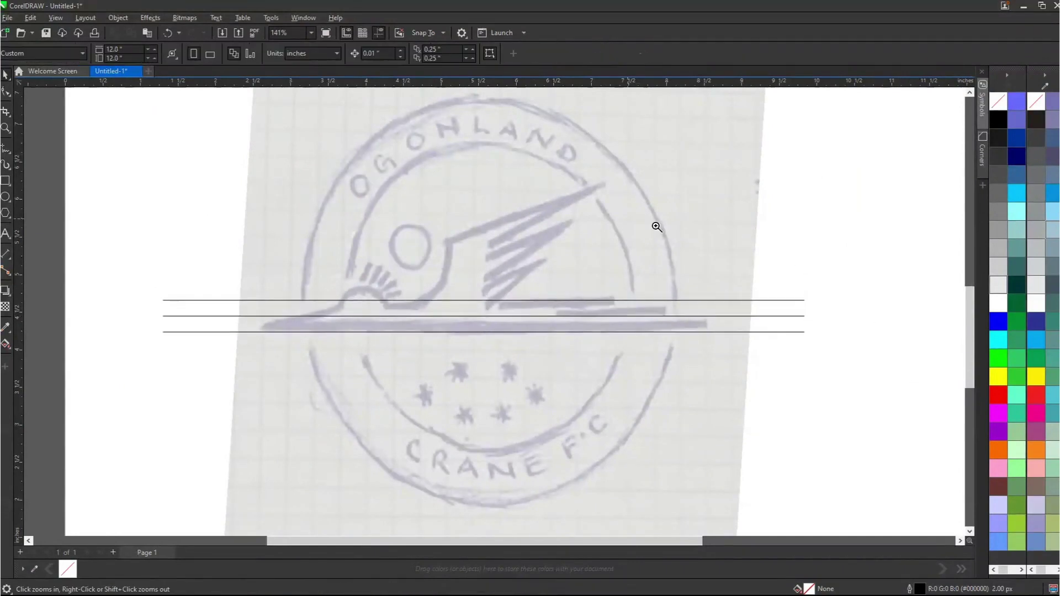
pyautogui.moveTo(250, 127); pyautogui.dragTo(740, 379)
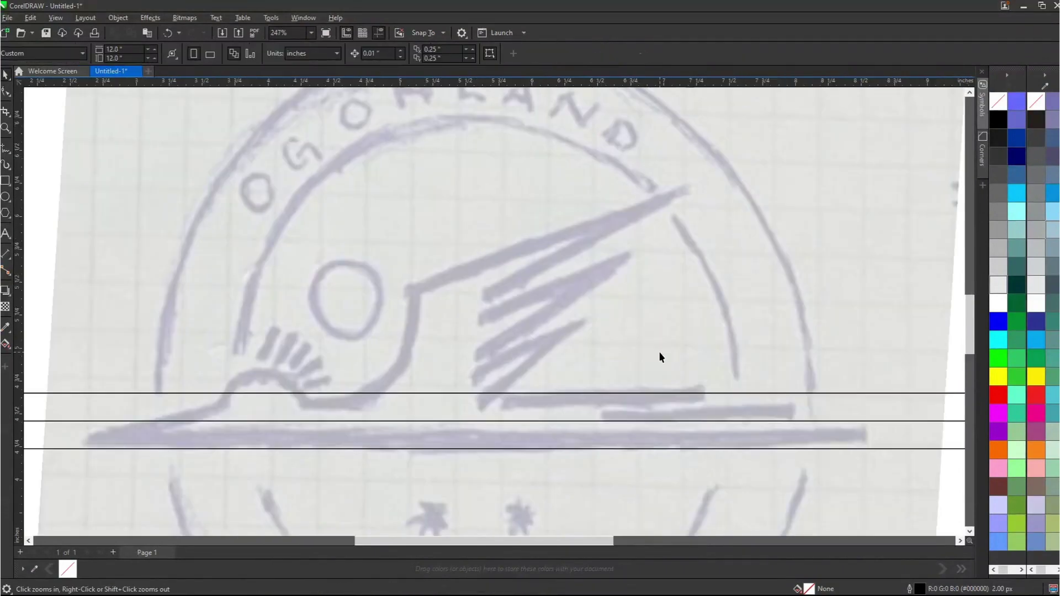
pyautogui.click(8, 148)
pyautogui.click(413, 288)
pyautogui.click(692, 189)
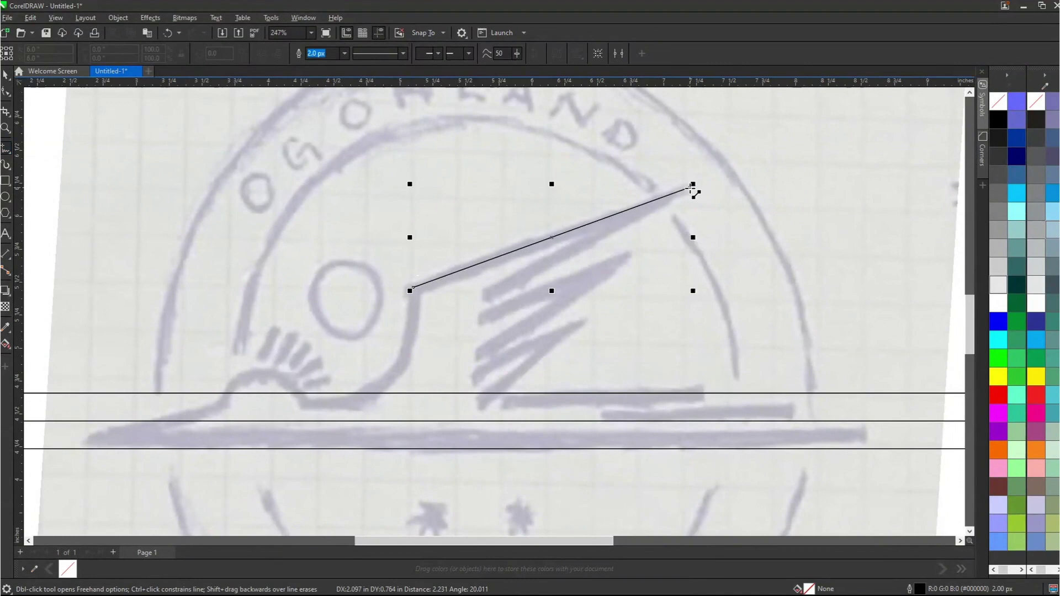
pyautogui.press('space')
pyautogui.moveTo(697, 182); pyautogui.dragTo(820, 142)
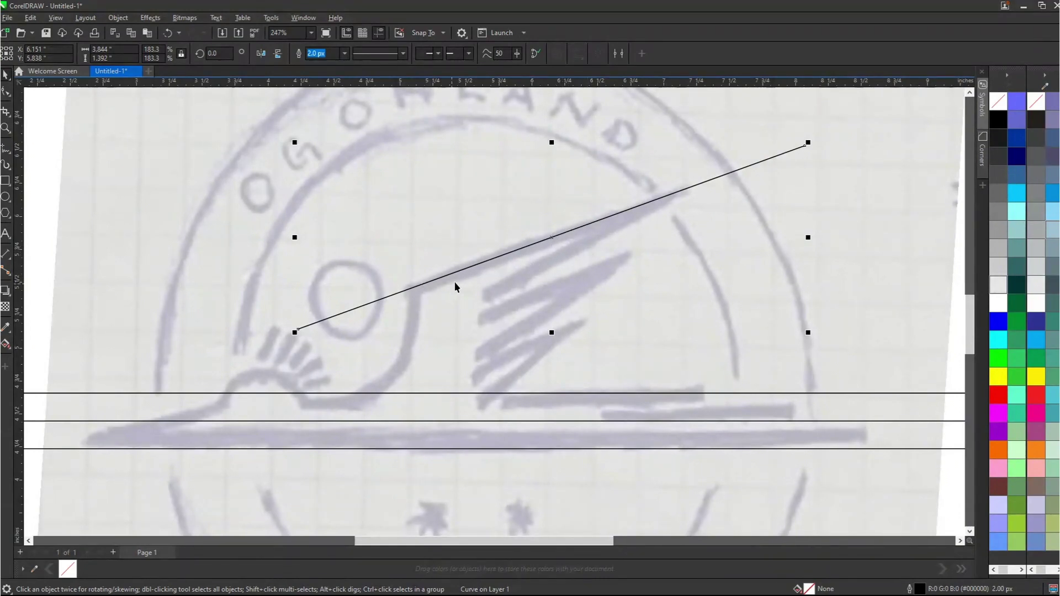
# Step: Make two parallel copies of the diagonal line, offset down-right across the wing
pyautogui.scroll(1, 455, 285)
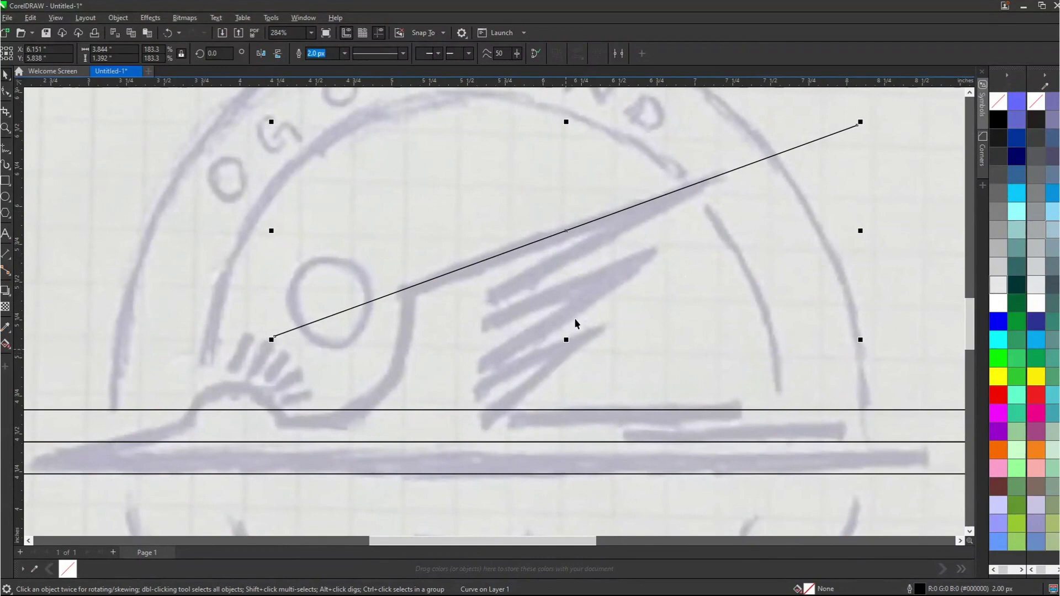
pyautogui.moveTo(566, 229); pyautogui.dragTo(584, 339)
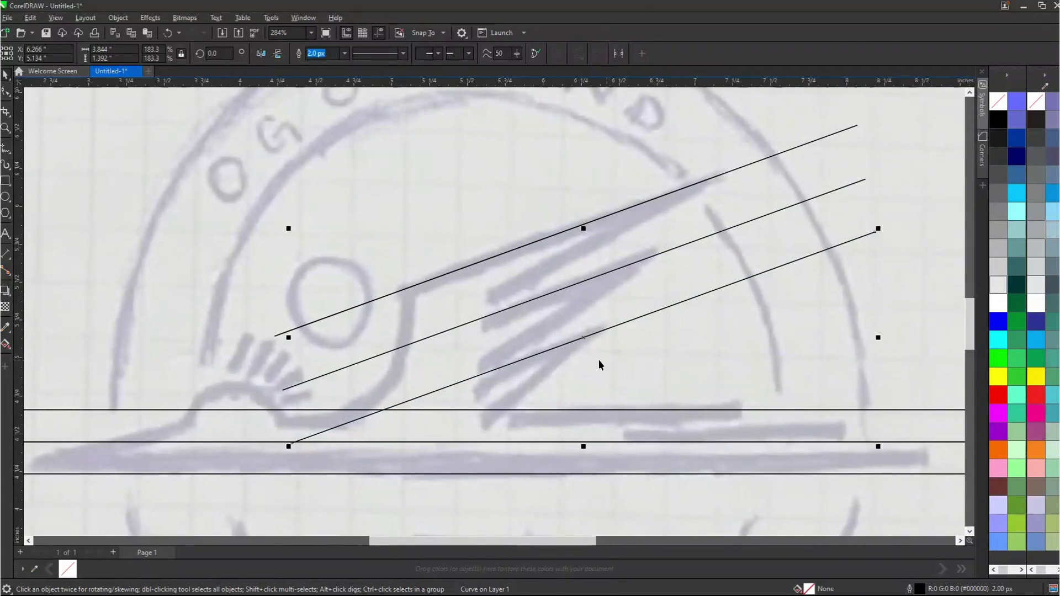
pyautogui.press('F5')
pyautogui.hotkey('ctrl', 'z')
pyautogui.hotkey('ctrl', 'z')
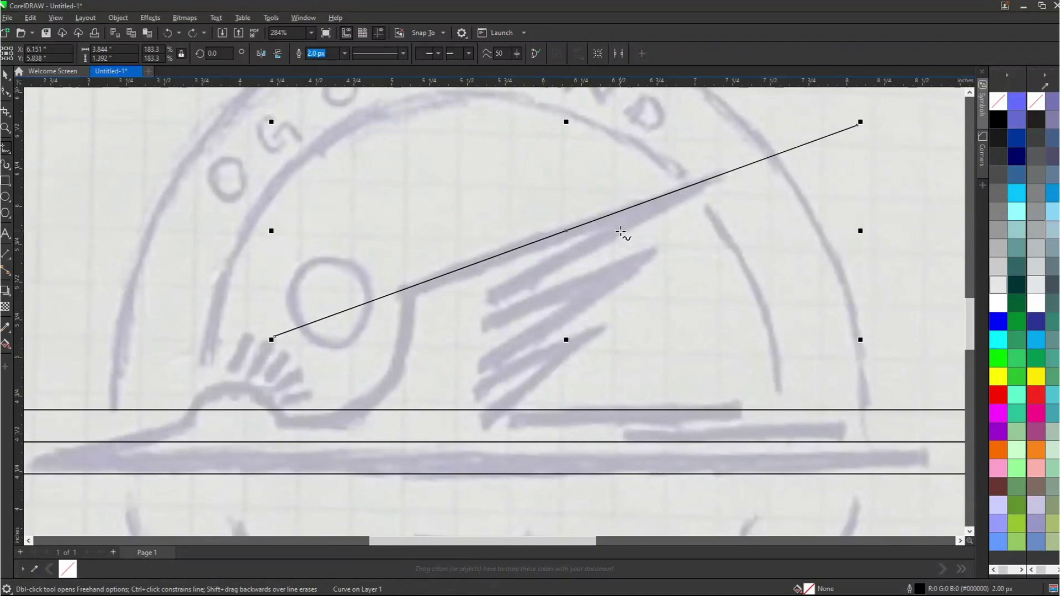
pyautogui.press('space')
pyautogui.moveTo(587, 223); pyautogui.dragTo(604, 279)
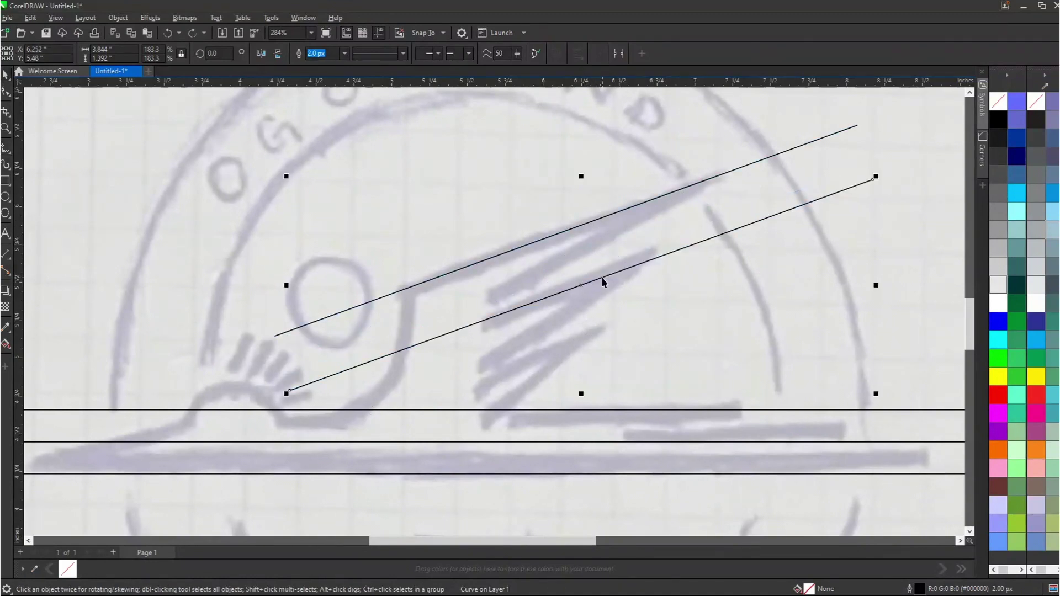
pyautogui.hotkey('ctrl', 'r')
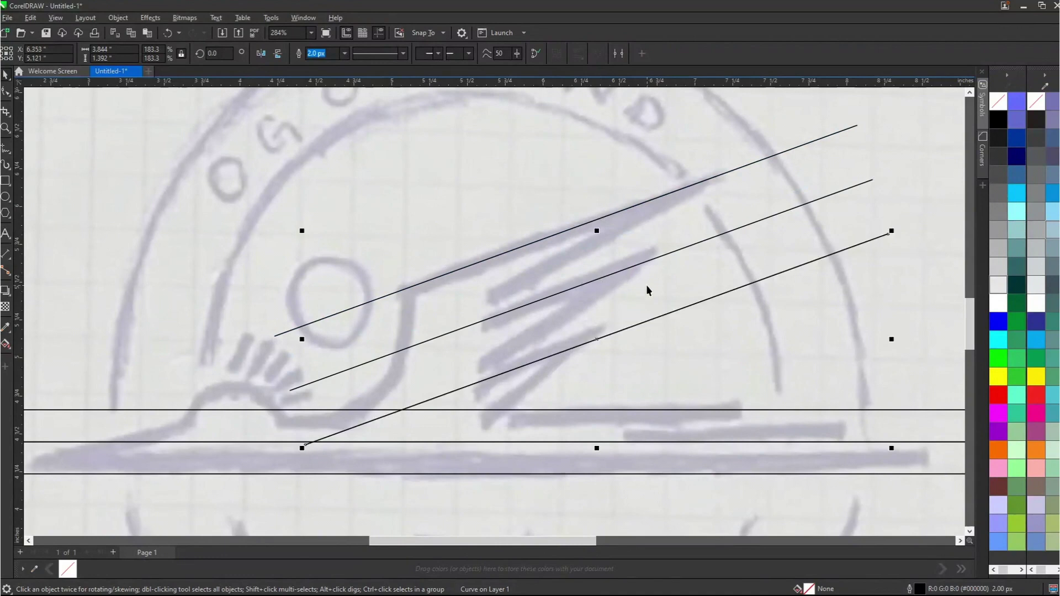
# Step: Draw a steeper line from the beak tip to the wing's inner corner, lengthen it and position it across the wing
pyautogui.click(718, 175)
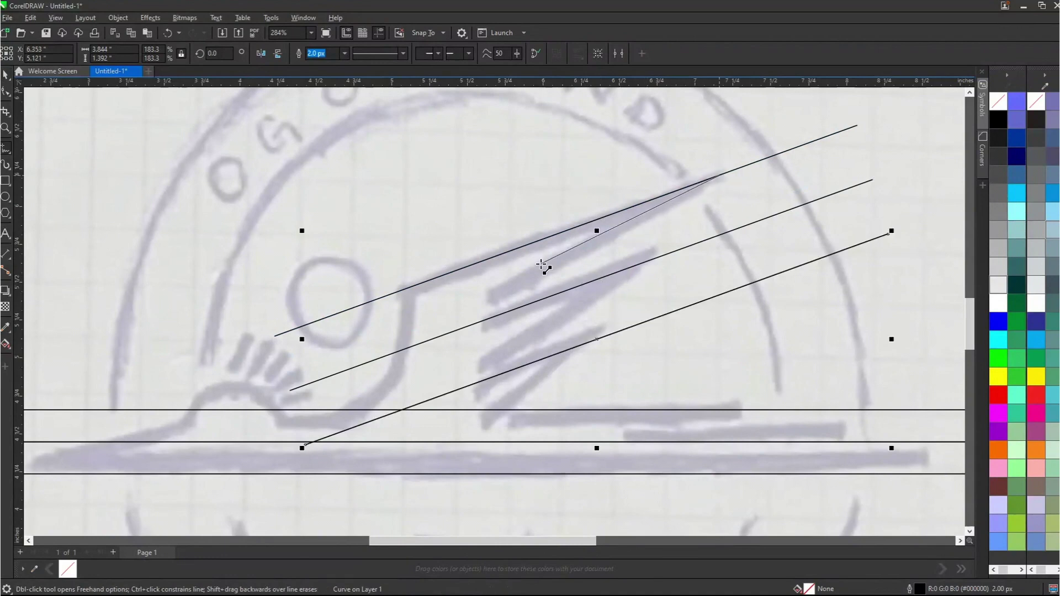
pyautogui.click(491, 319)
pyautogui.press('space')
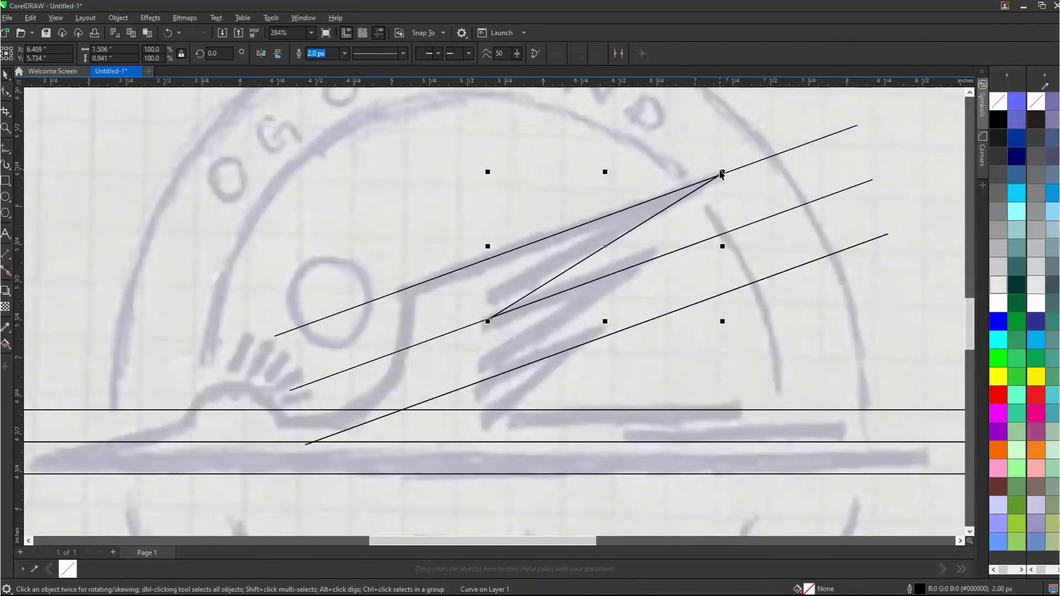
pyautogui.moveTo(722, 170); pyautogui.dragTo(800, 142)
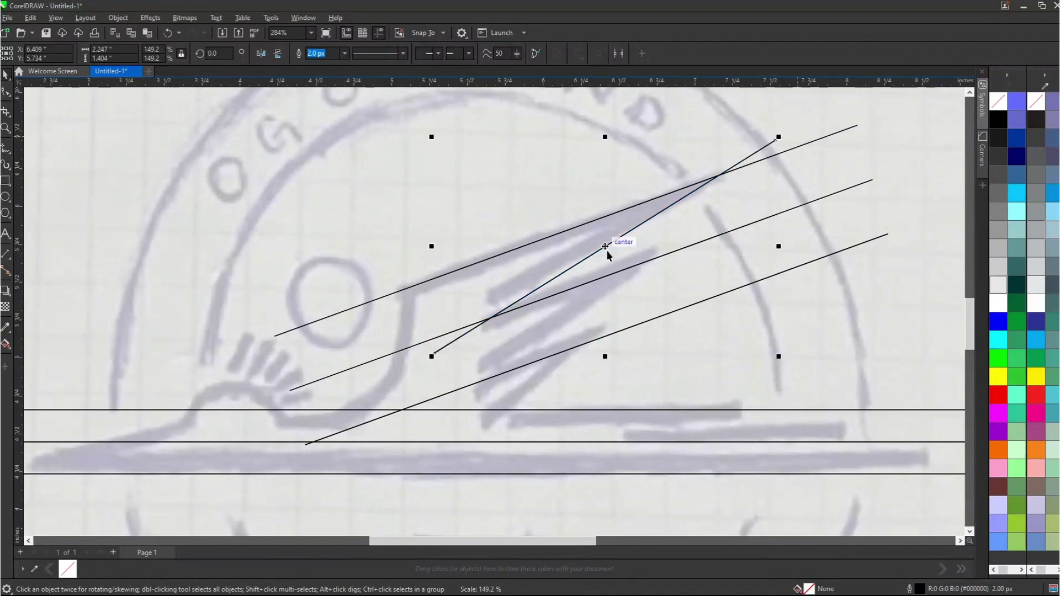
pyautogui.moveTo(608, 246); pyautogui.dragTo(568, 363)
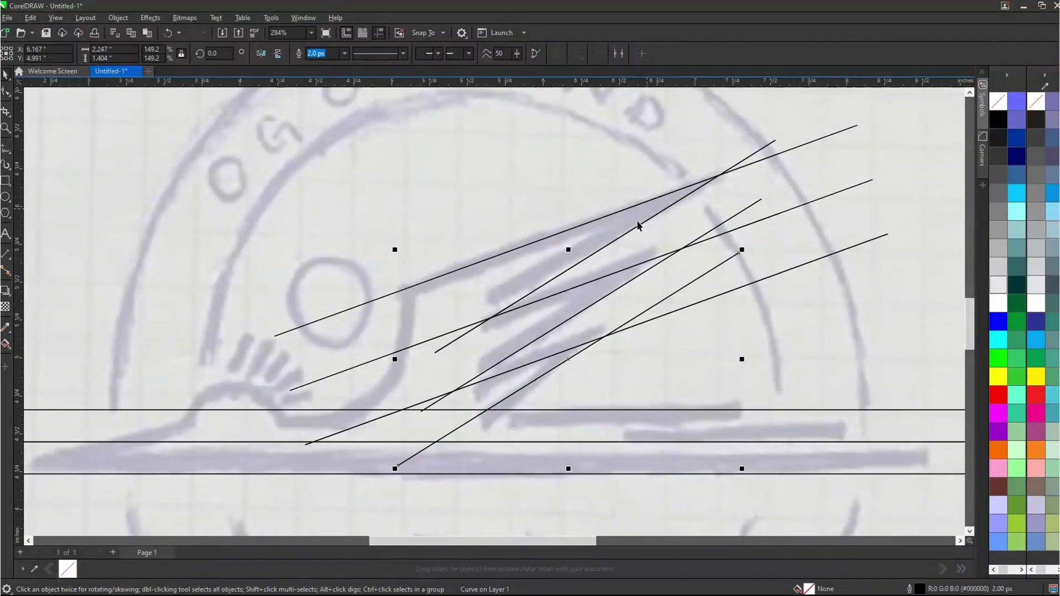
pyautogui.scroll(-2, 608, 308)
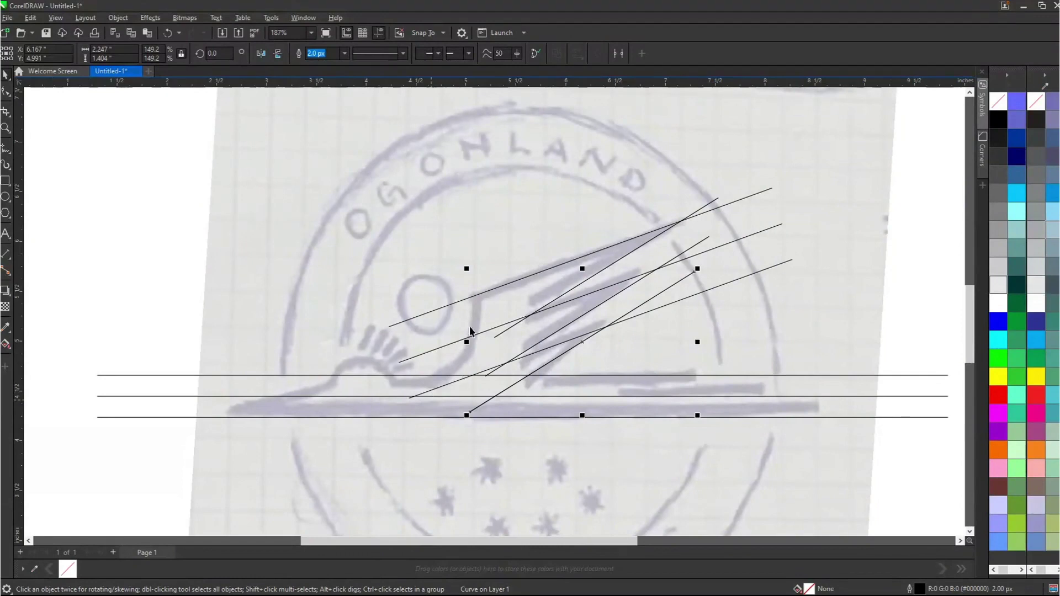
# Step: Draw a large circle over the crane's head and enlarge it to enclose the head
pyautogui.click(4, 198)
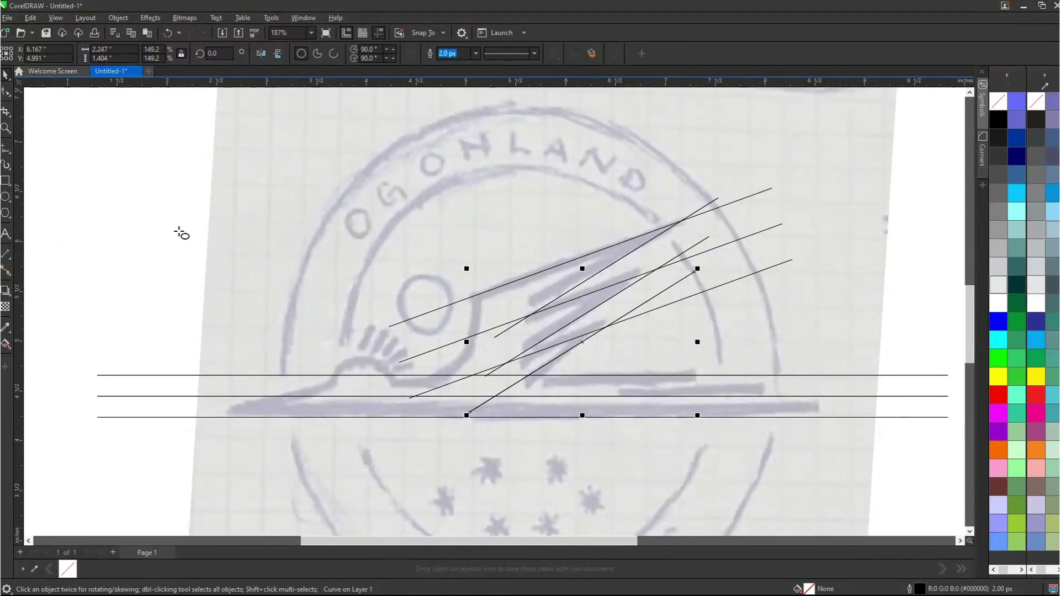
pyautogui.moveTo(345, 264); pyautogui.dragTo(452, 394)
pyautogui.press('space')
pyautogui.scroll(1, 429, 383)
pyautogui.scroll(2, 429, 383)
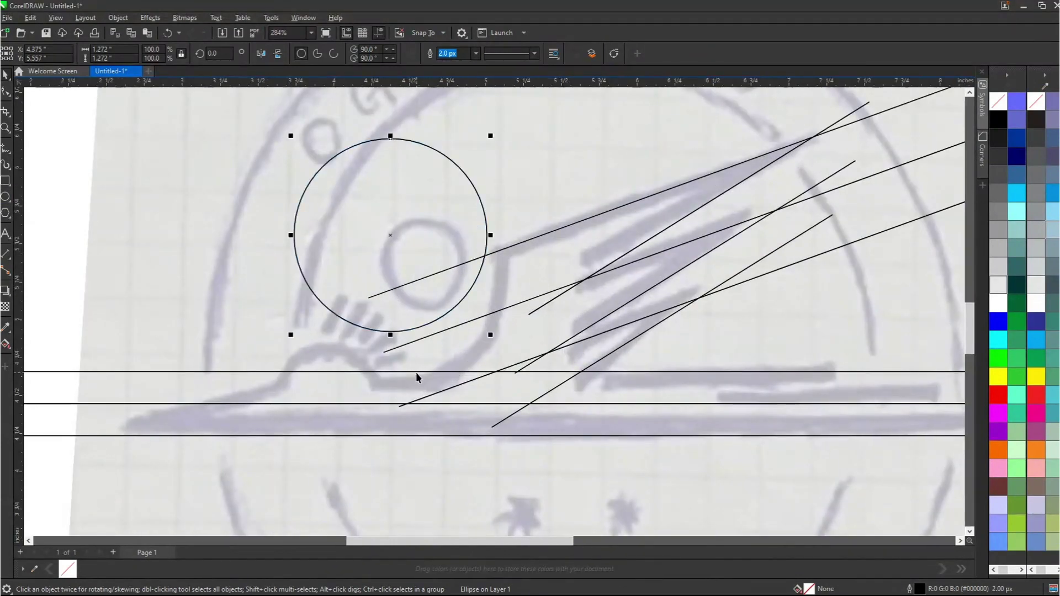
pyautogui.moveTo(391, 332); pyautogui.dragTo(407, 373)
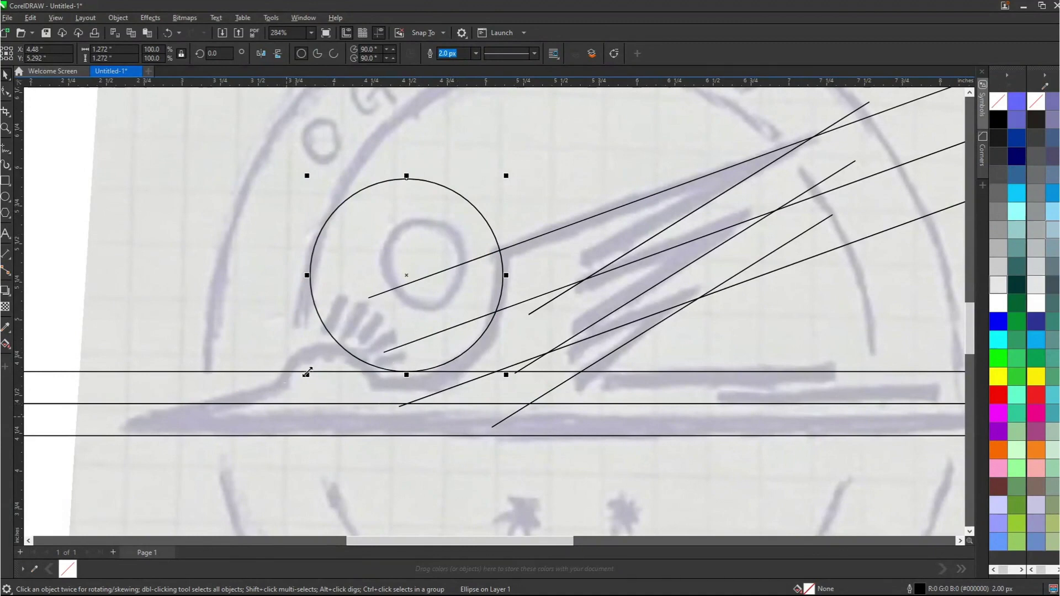
# Step: Draw a smaller circle below and move it down onto the horizontal lines
pyautogui.press('F7')
pyautogui.moveTo(283, 341); pyautogui.dragTo(372, 406)
pyautogui.press('space')
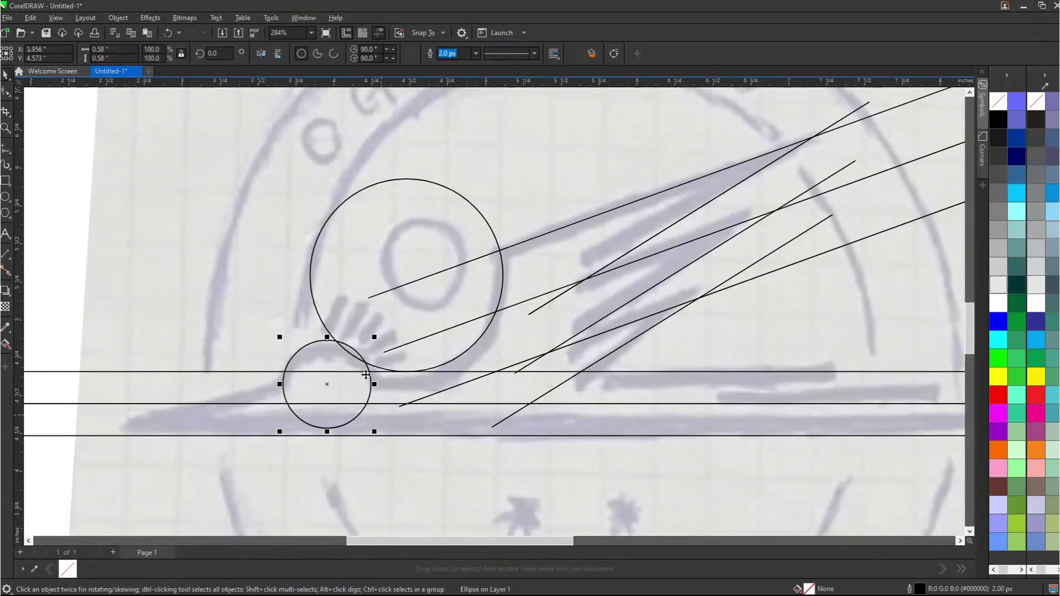
pyautogui.moveTo(330, 360); pyautogui.dragTo(330, 364)
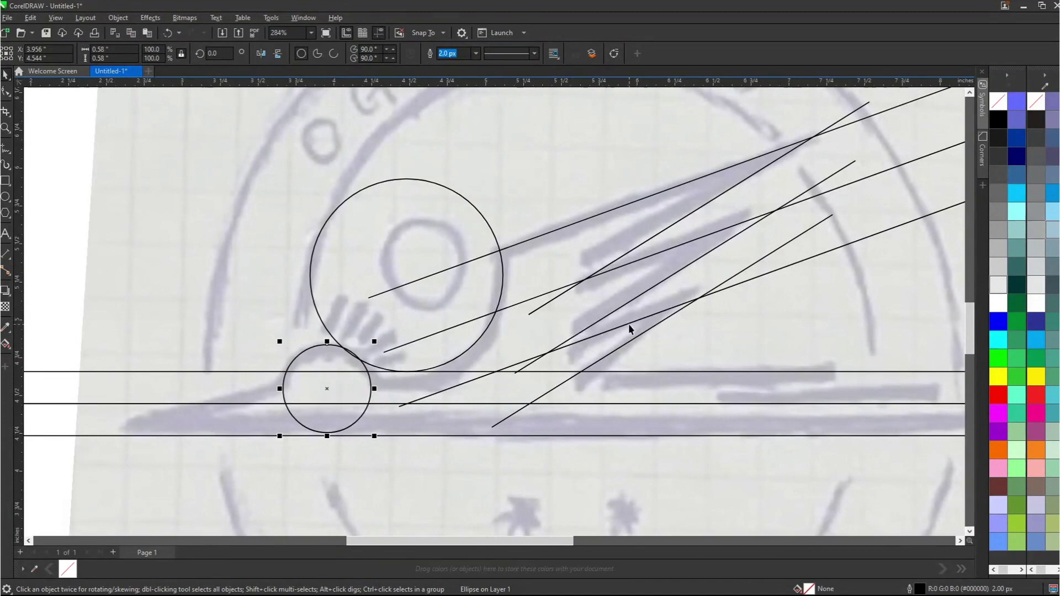
pyautogui.press('F5')
# Step: Draw a long line from the lower left to the large circle, tangent to the small circle
pyautogui.click(505, 297)
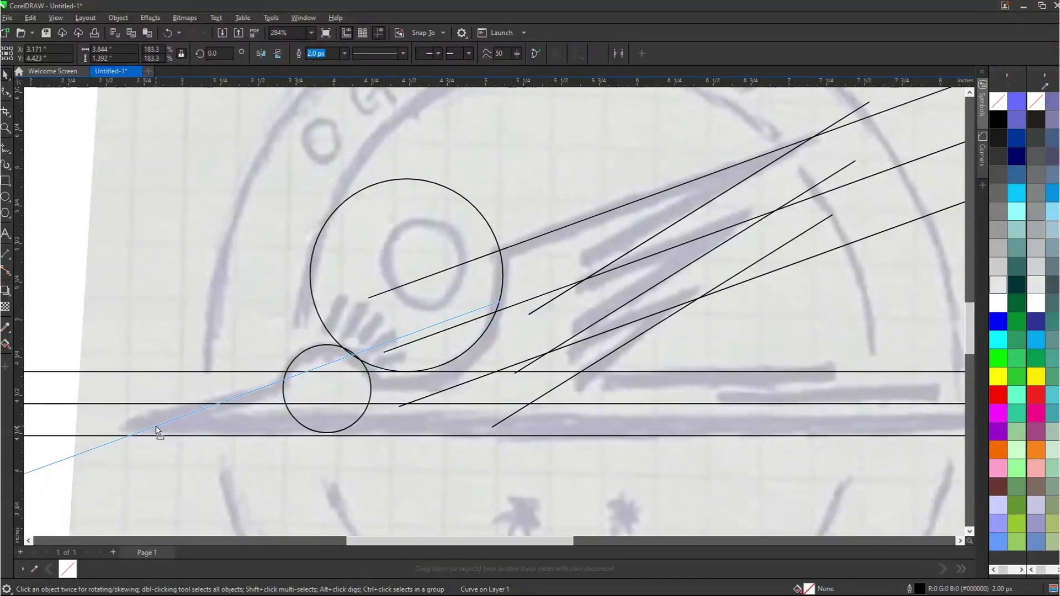
pyautogui.click(155, 430)
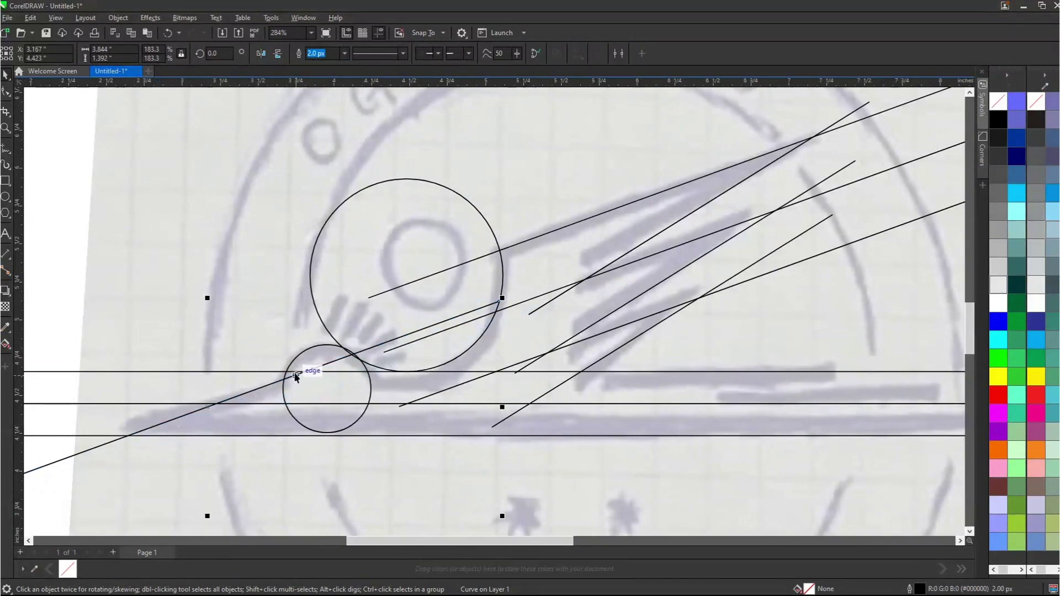
pyautogui.moveTo(276, 381); pyautogui.dragTo(294, 376)
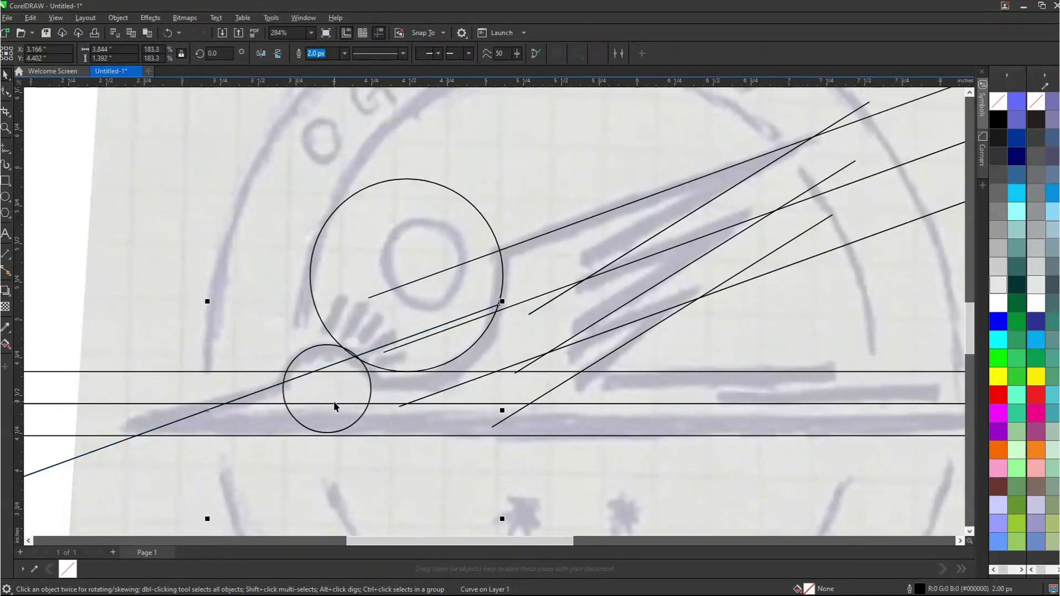
pyautogui.scroll(-2, 335, 402)
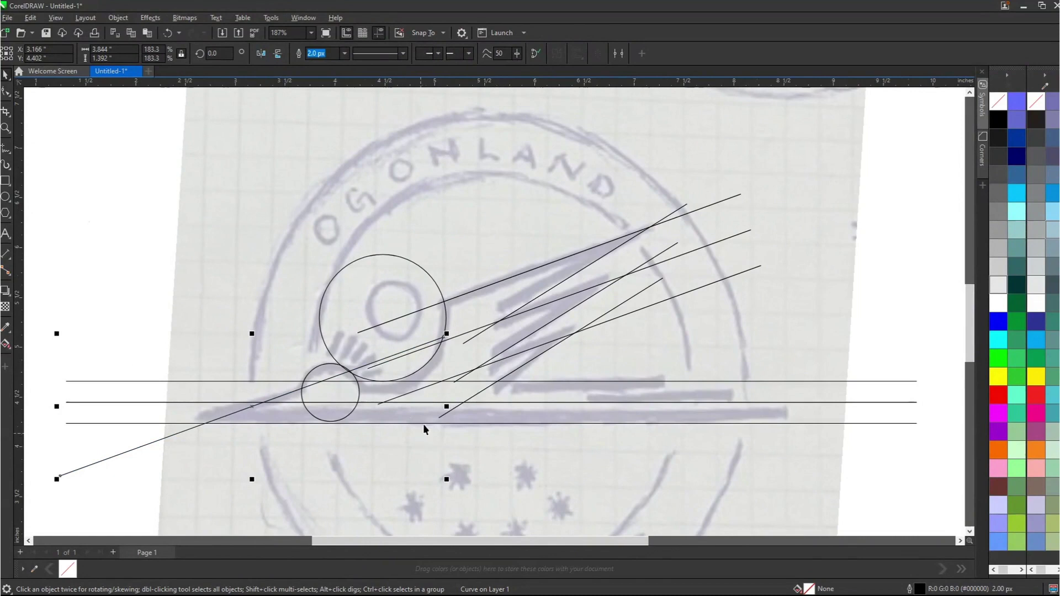
# Step: Zoom in on the circles and draw a small 0.58-inch circle over the head's inner ring
pyautogui.press('z')
pyautogui.click(436, 354)
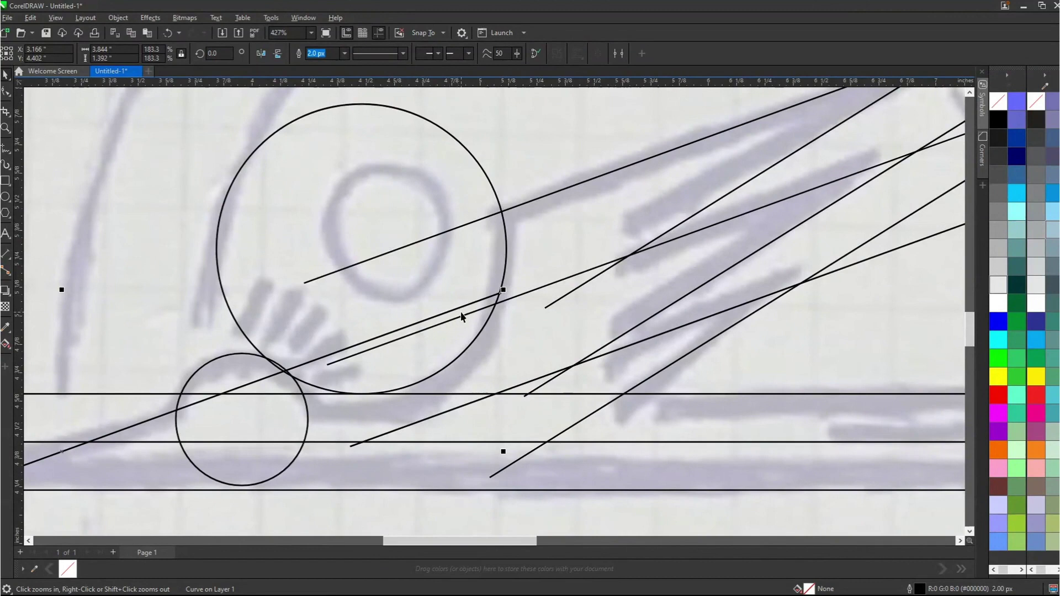
pyautogui.rightClick(462, 317)
pyautogui.rightClick(460, 319)
pyautogui.moveTo(310, 258); pyautogui.dragTo(564, 390)
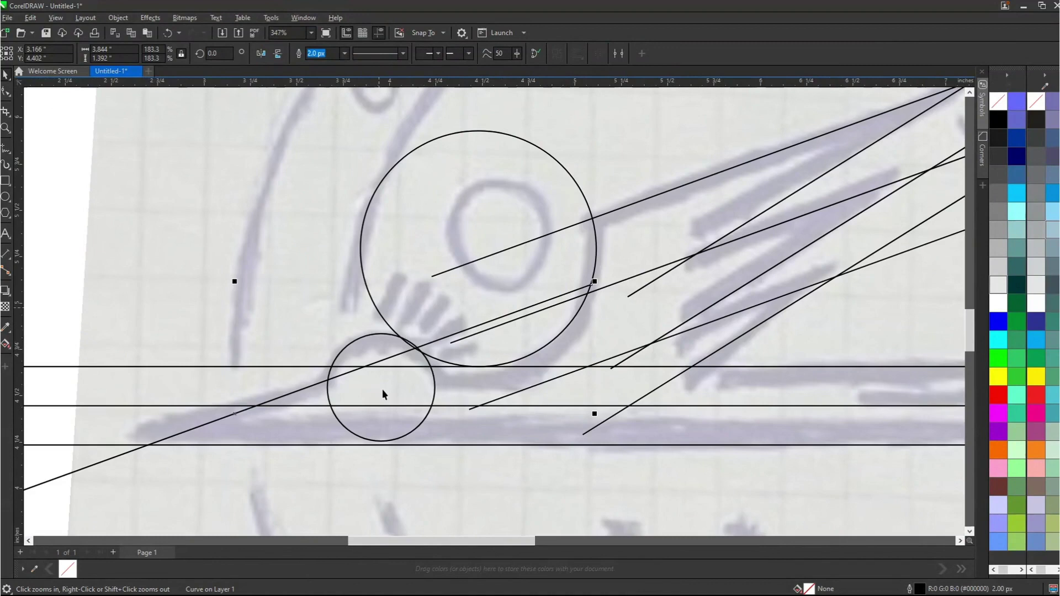
pyautogui.press('F7')
pyautogui.moveTo(441, 178)
pyautogui.mouseDown()
pyautogui.moveTo(523, 232)
pyautogui.moveTo(511, 228)
pyautogui.mouseUp()
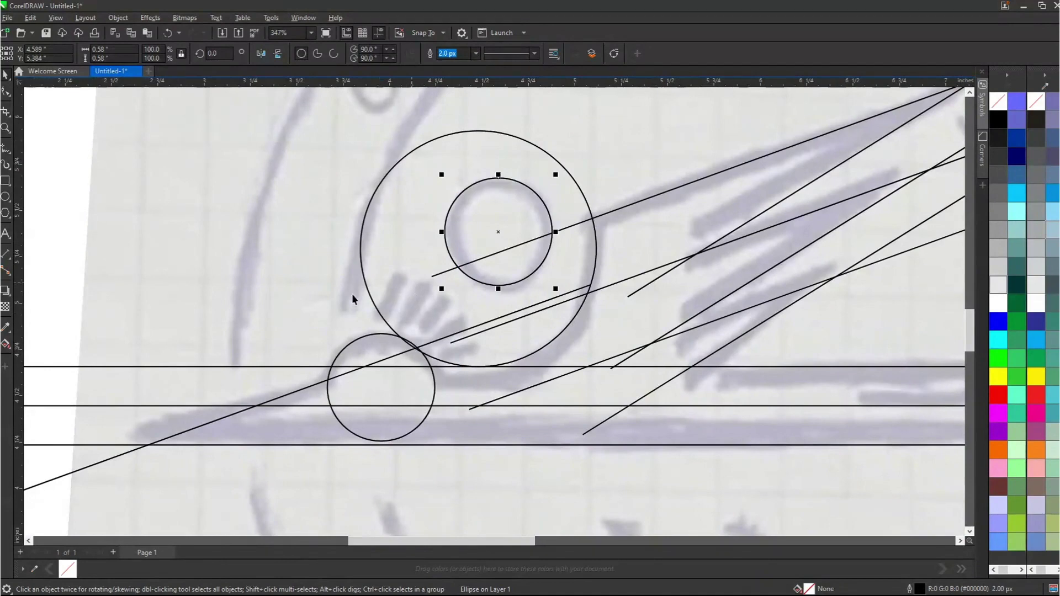
# Step: Draw a short stroke inside the lower left of the head circle and tilt it more upright
pyautogui.click(6, 149)
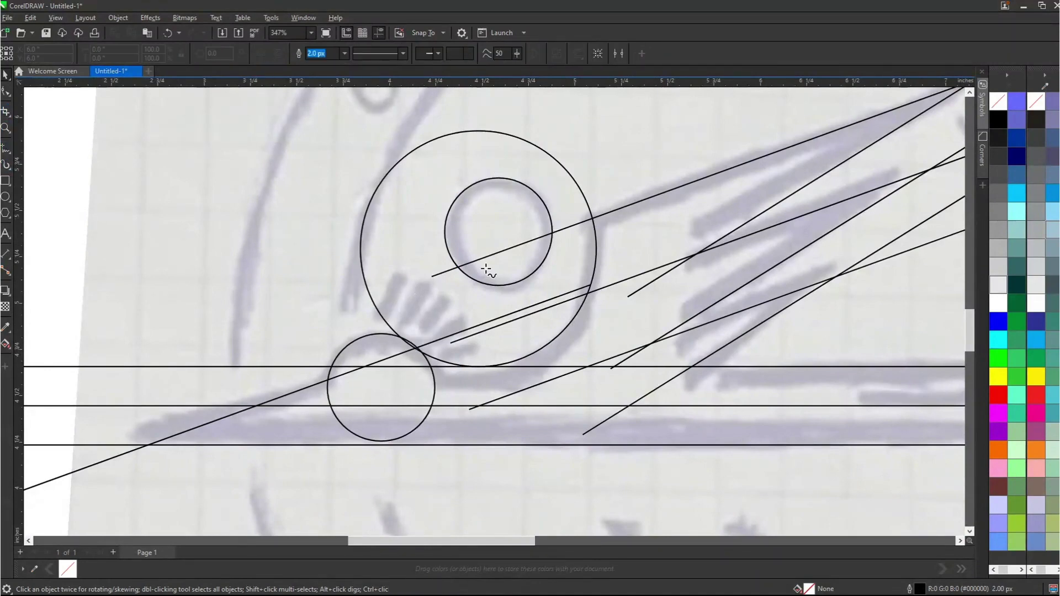
pyautogui.moveTo(391, 276); pyautogui.dragTo(379, 327)
pyautogui.press('space')
pyautogui.click(392, 276)
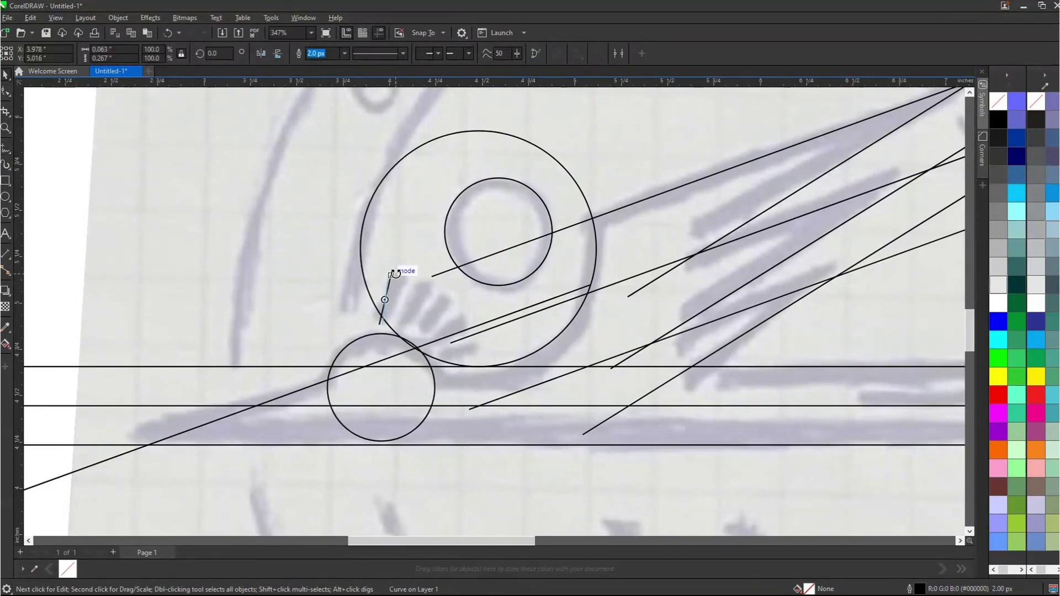
pyautogui.moveTo(392, 269); pyautogui.dragTo(388, 271)
# Step: Try moving and rotating the stroke further, undo those changes, deselect, and zoom out
pyautogui.click(385, 302)
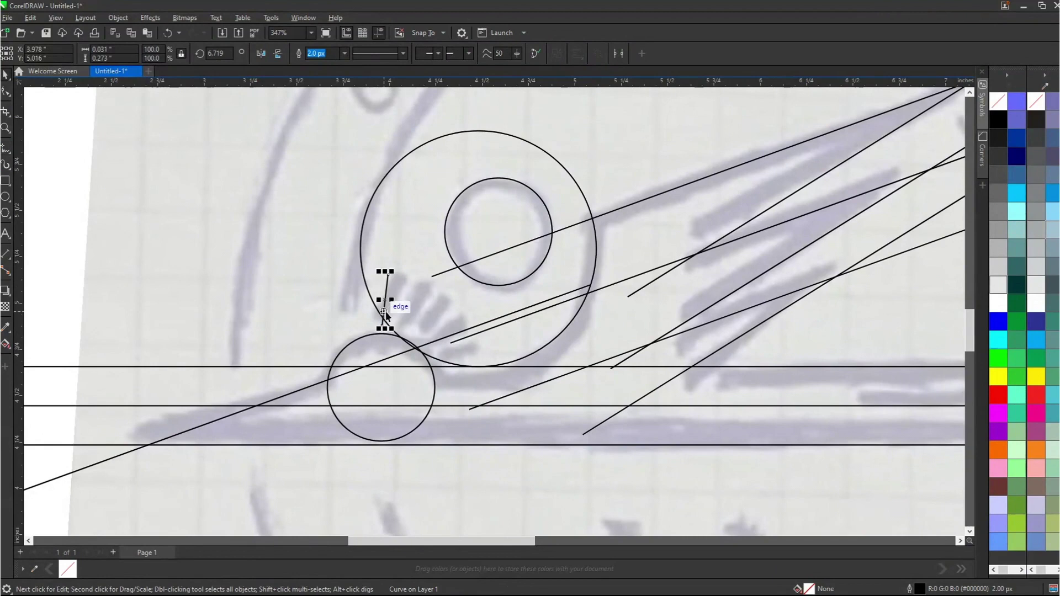
pyautogui.click(385, 314)
pyautogui.click(385, 310)
pyautogui.moveTo(385, 311); pyautogui.dragTo(402, 312)
pyautogui.click(404, 307)
pyautogui.moveTo(409, 276); pyautogui.dragTo(415, 280)
pyautogui.moveTo(397, 319); pyautogui.dragTo(418, 320)
pyautogui.hotkey('ctrl', 'z')
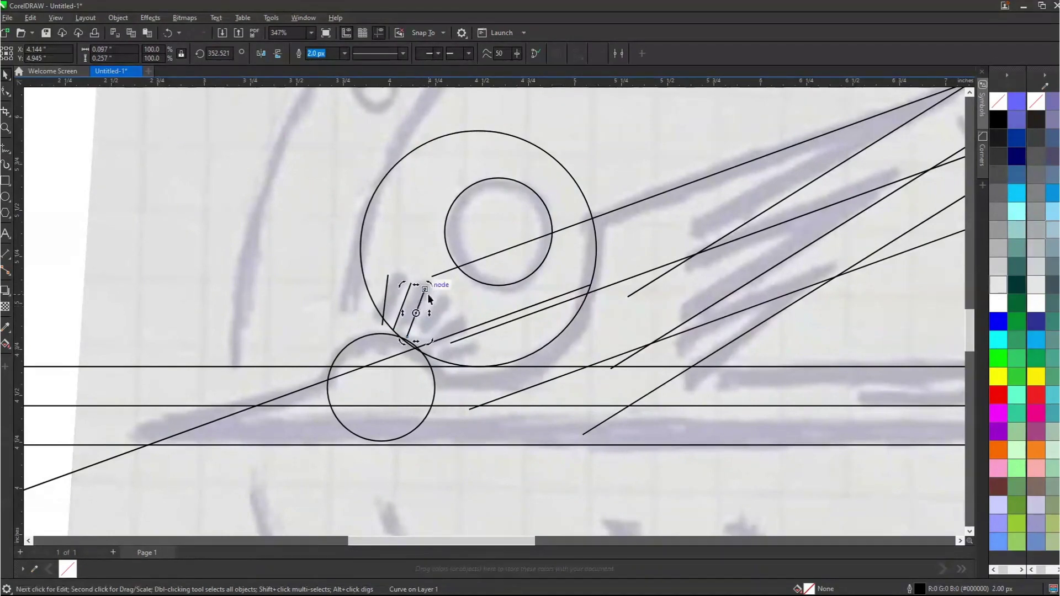
pyautogui.hotkey('ctrl', 'z')
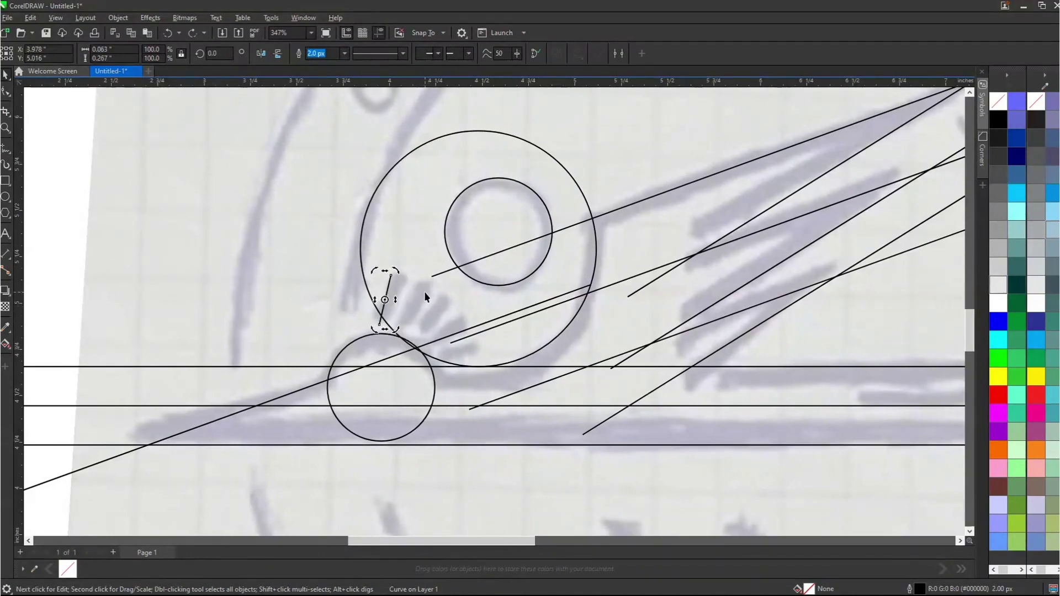
pyautogui.press('Delete')
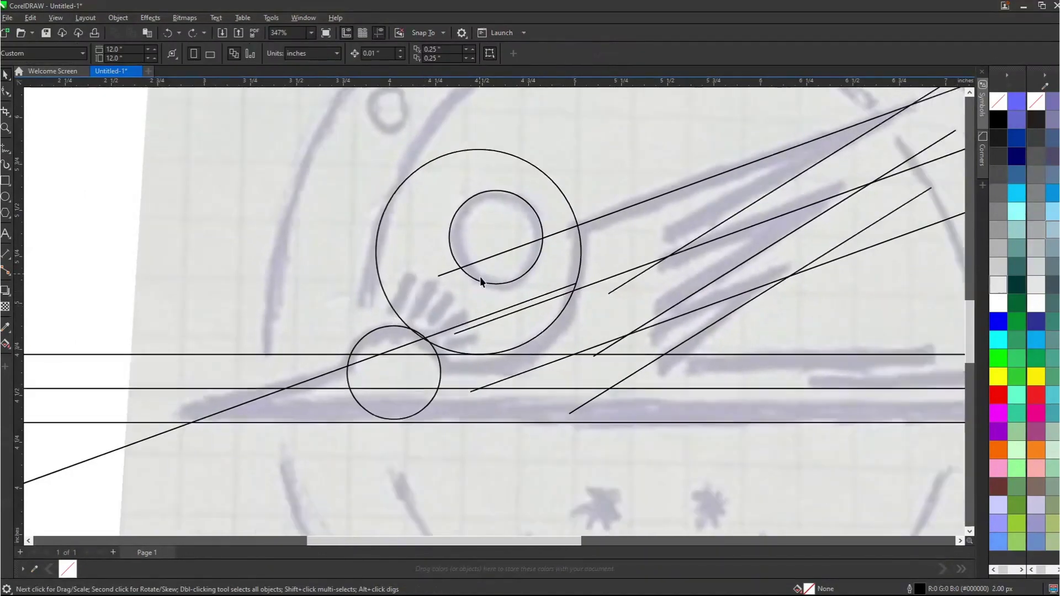
pyautogui.scroll(-4, 480, 279)
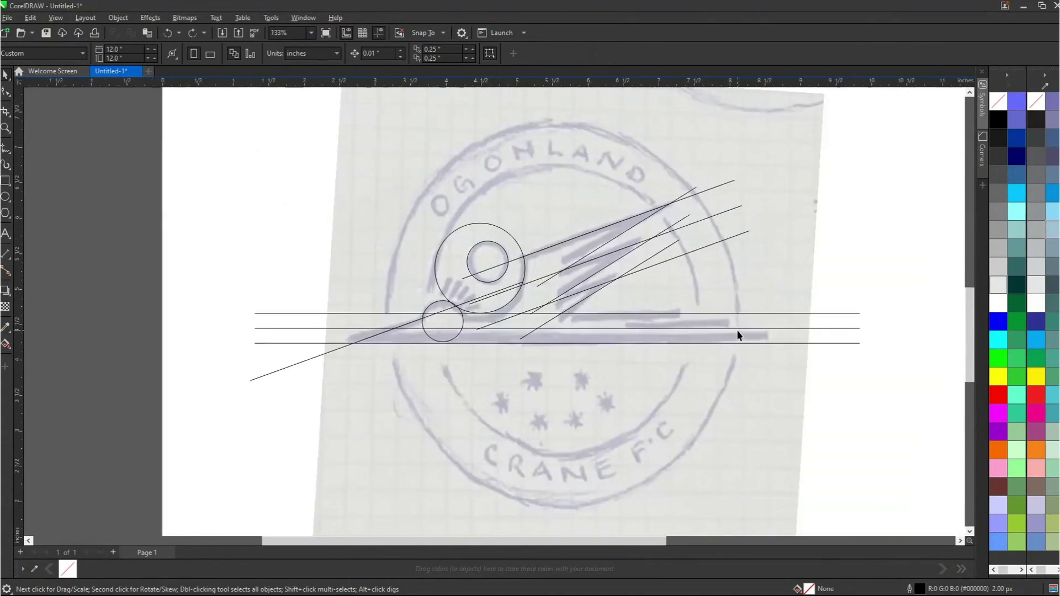
# Step: Draw a short vertical line from the top to the middle line and raise it above the top line
pyautogui.scroll(2, 738, 331)
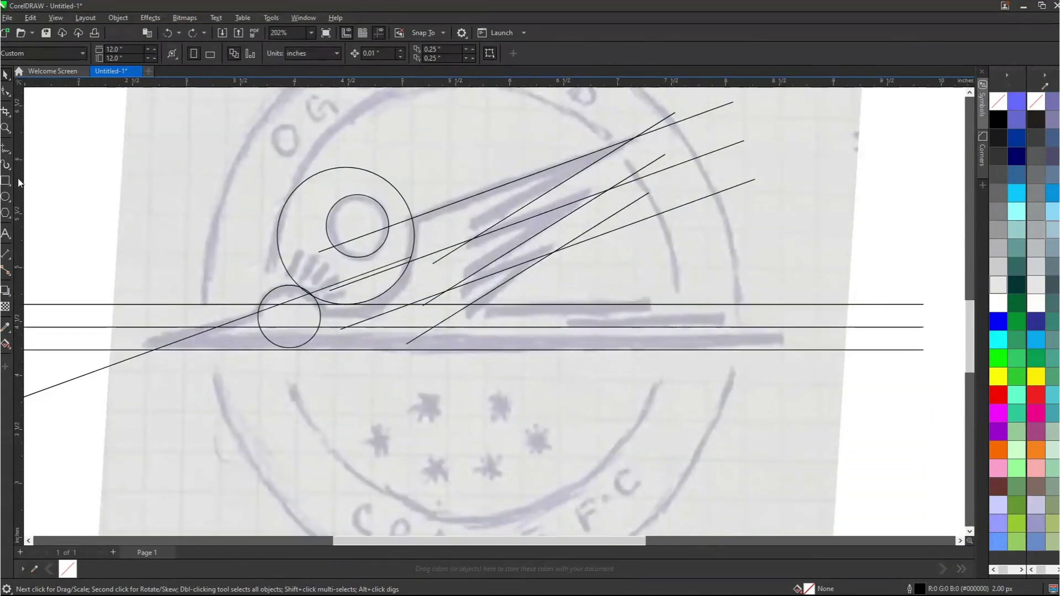
pyautogui.click(6, 149)
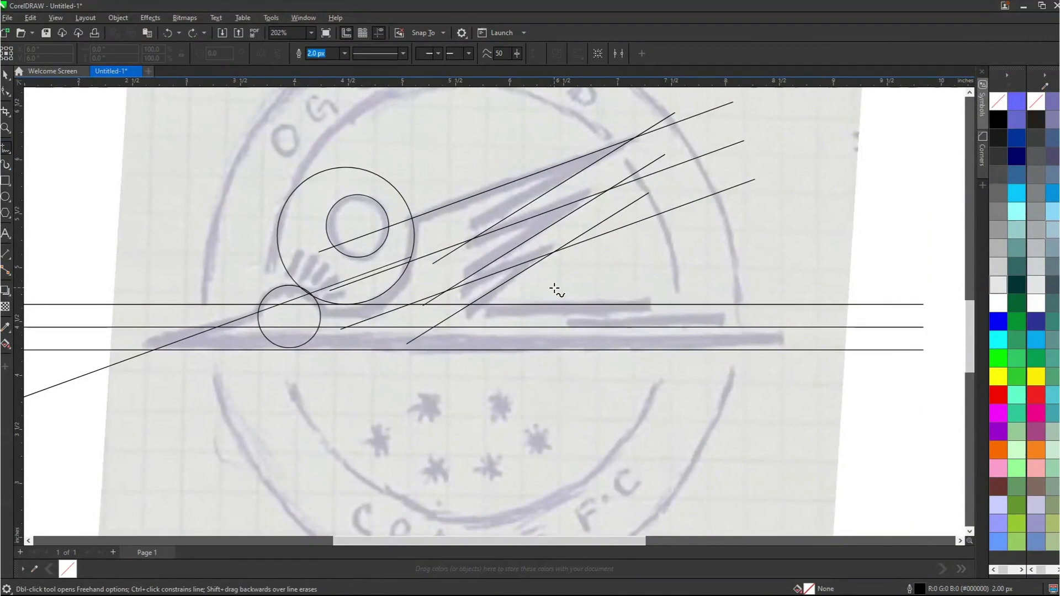
pyautogui.click(653, 304)
pyautogui.click(652, 330)
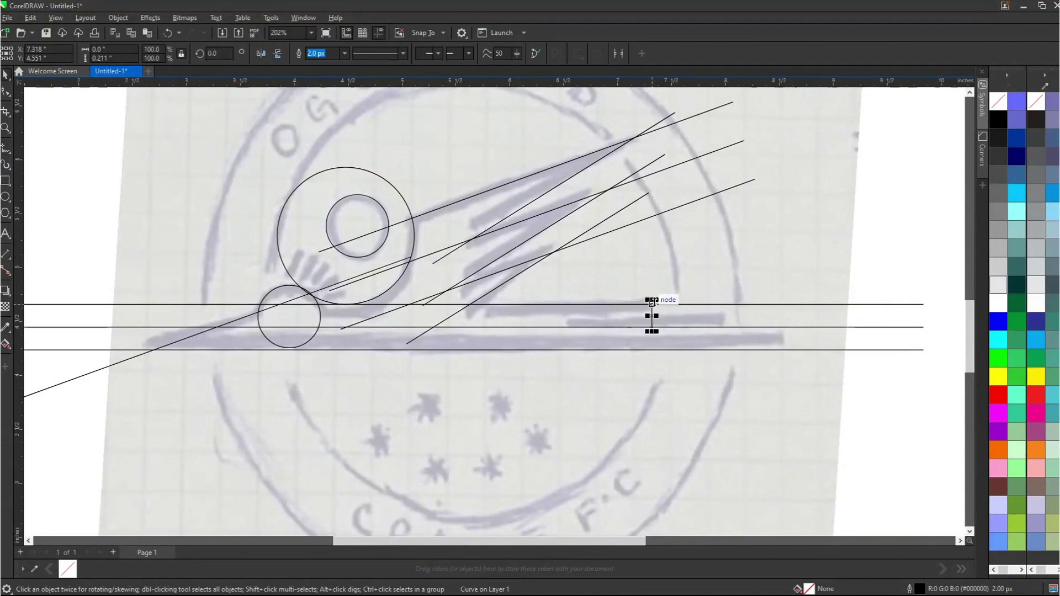
pyautogui.moveTo(652, 301); pyautogui.dragTo(788, 348)
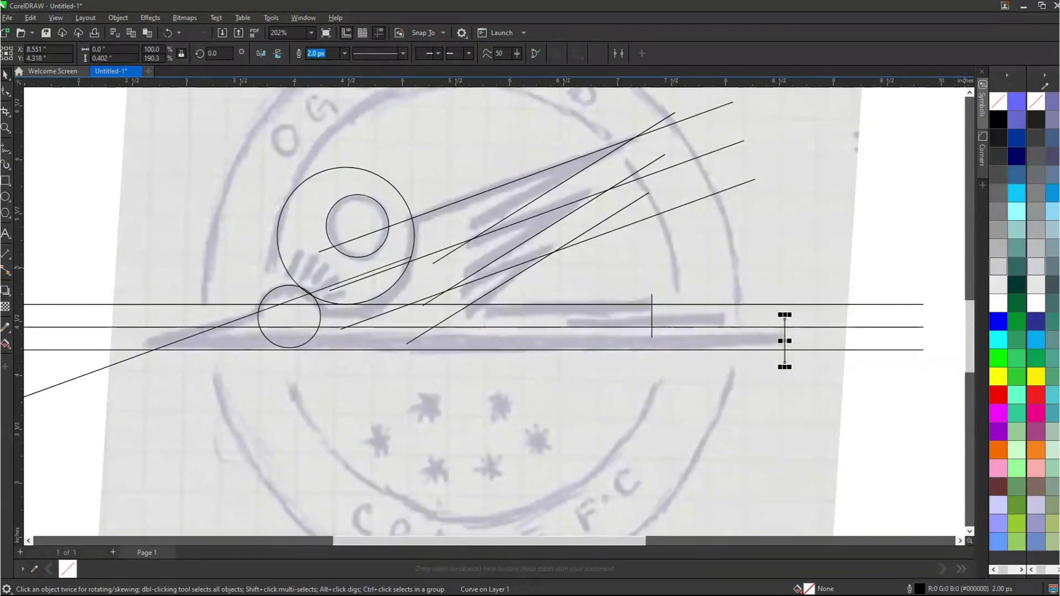
pyautogui.click(652, 316)
pyautogui.moveTo(652, 316); pyautogui.dragTo(652, 295)
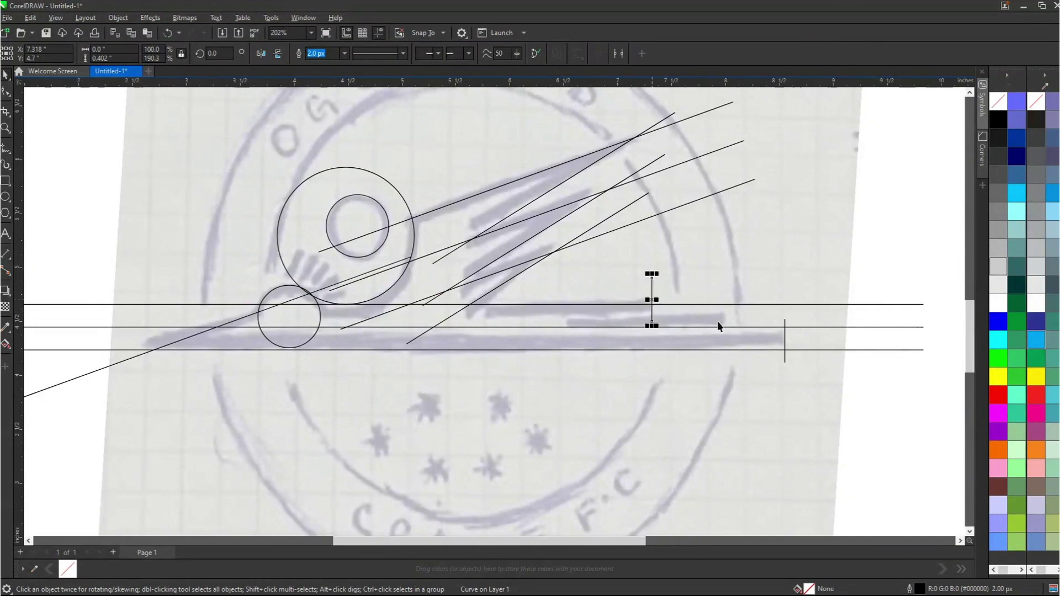
# Step: Replace the right vertical line with a copy placed further right and lengthen it downward
pyautogui.click(735, 314)
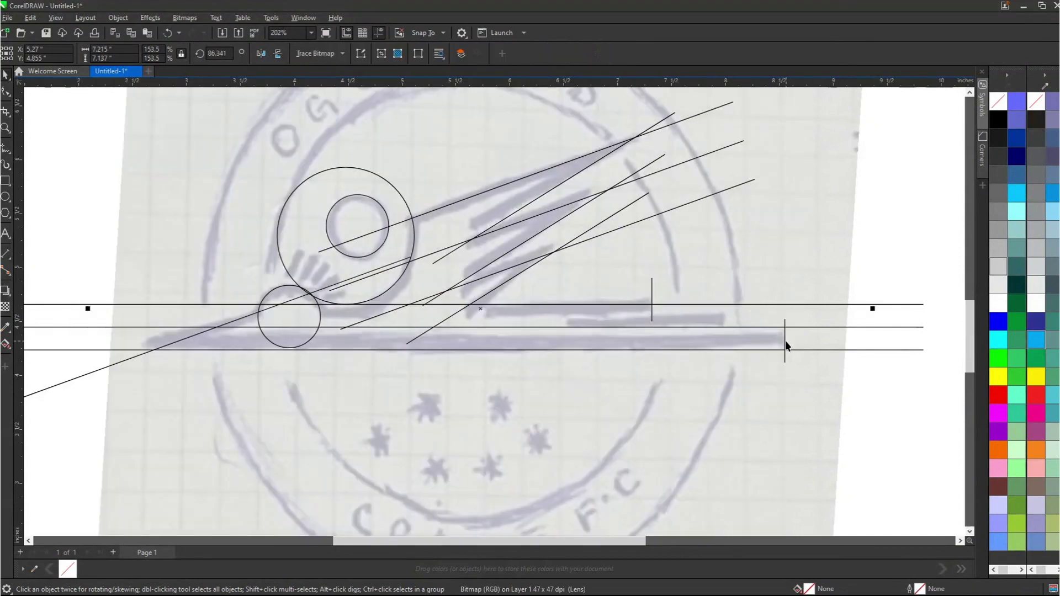
pyautogui.moveTo(785, 343); pyautogui.dragTo(725, 304)
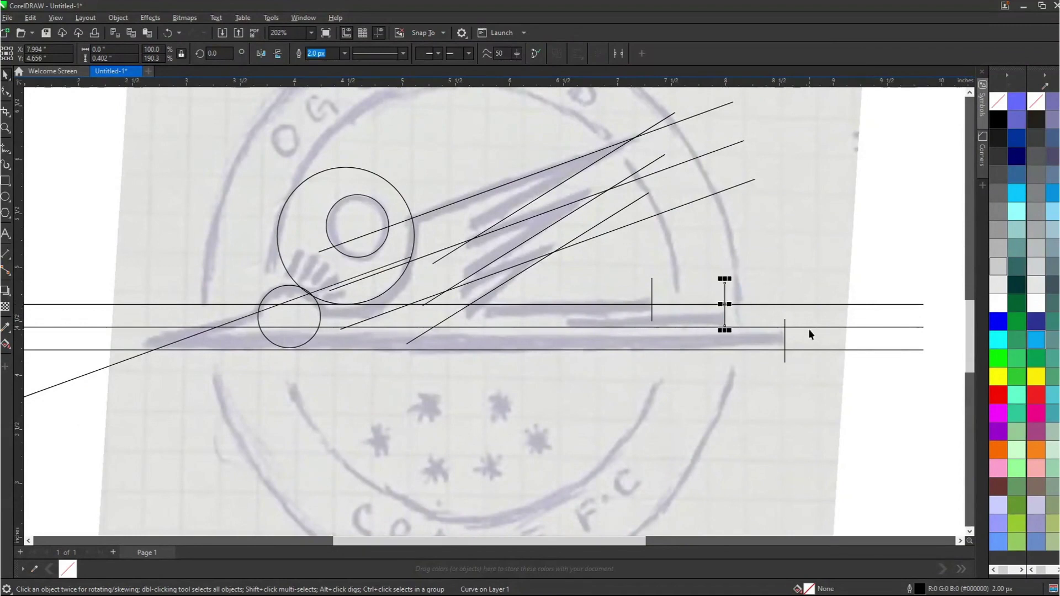
pyautogui.hotkey('ctrl', 'z')
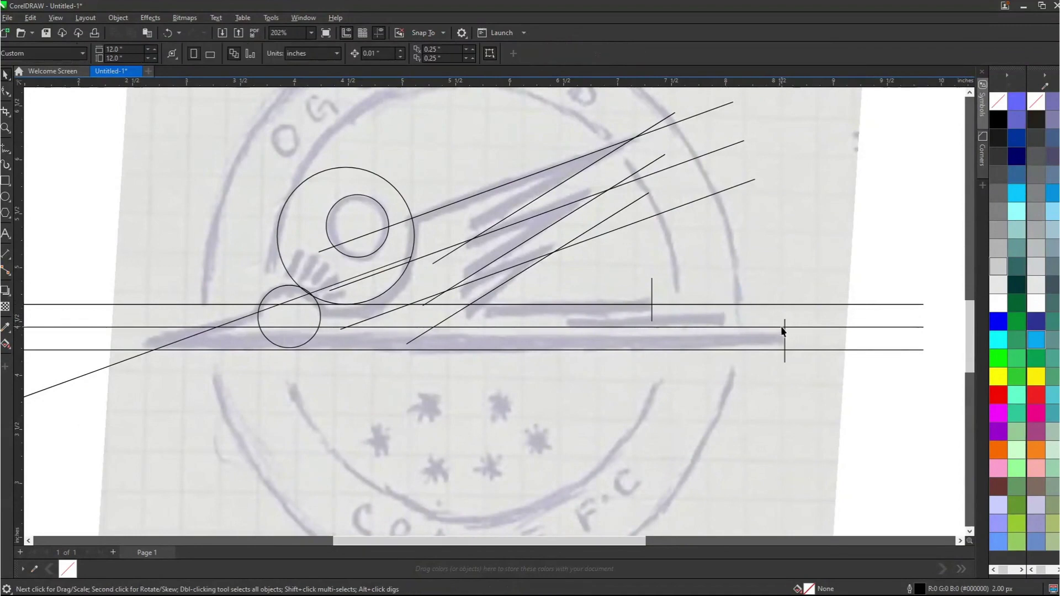
pyautogui.press('Delete')
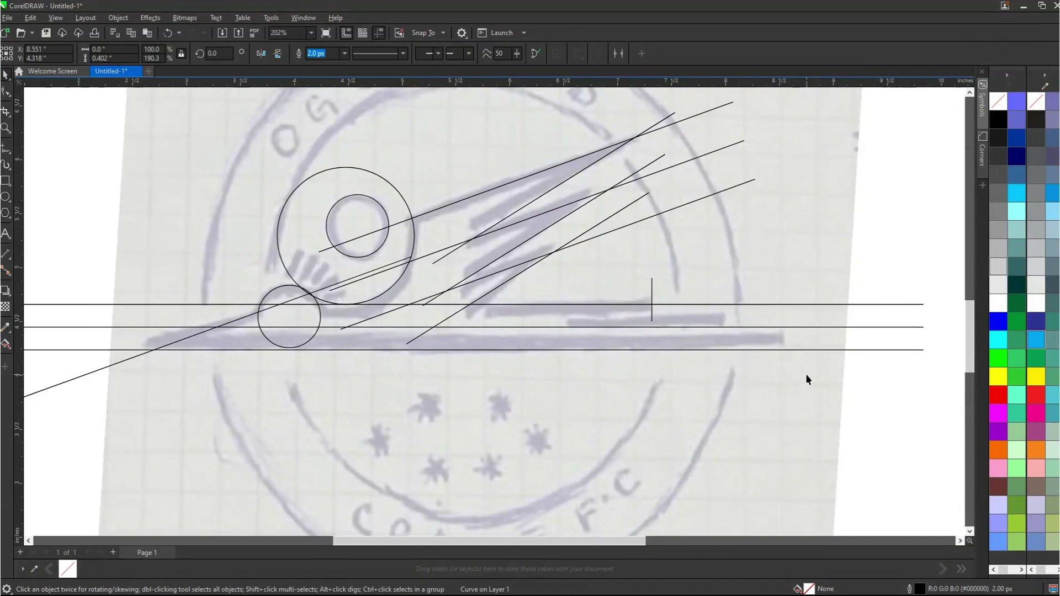
pyautogui.click(652, 305)
pyautogui.moveTo(652, 305); pyautogui.dragTo(786, 344)
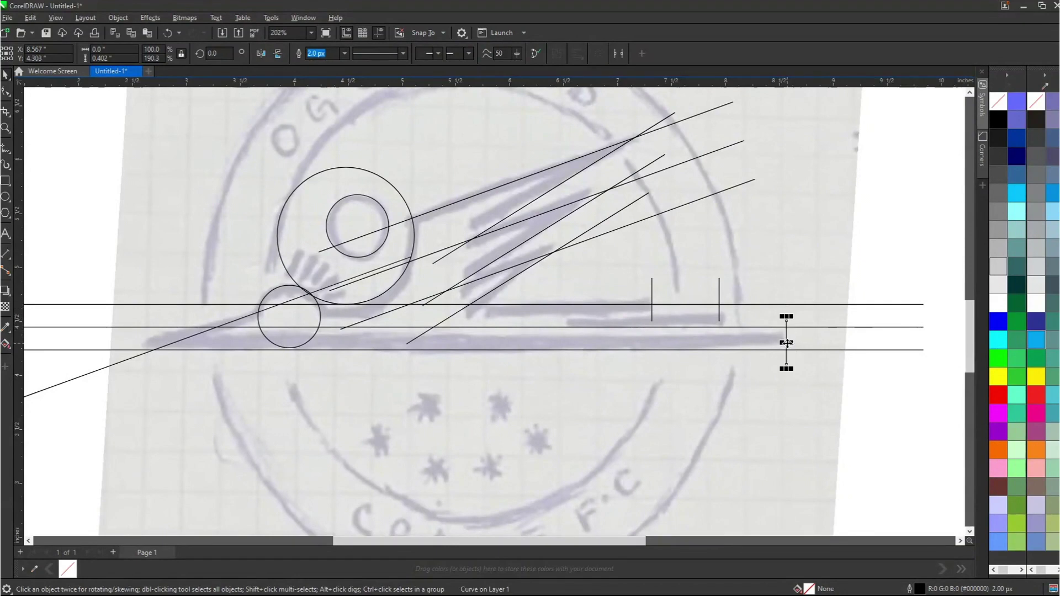
pyautogui.click(719, 301)
pyautogui.moveTo(719, 325); pyautogui.dragTo(719, 338)
# Step: Zoom into the traced construction lines and marquee-select all of them
pyautogui.scroll(-2, 491, 287)
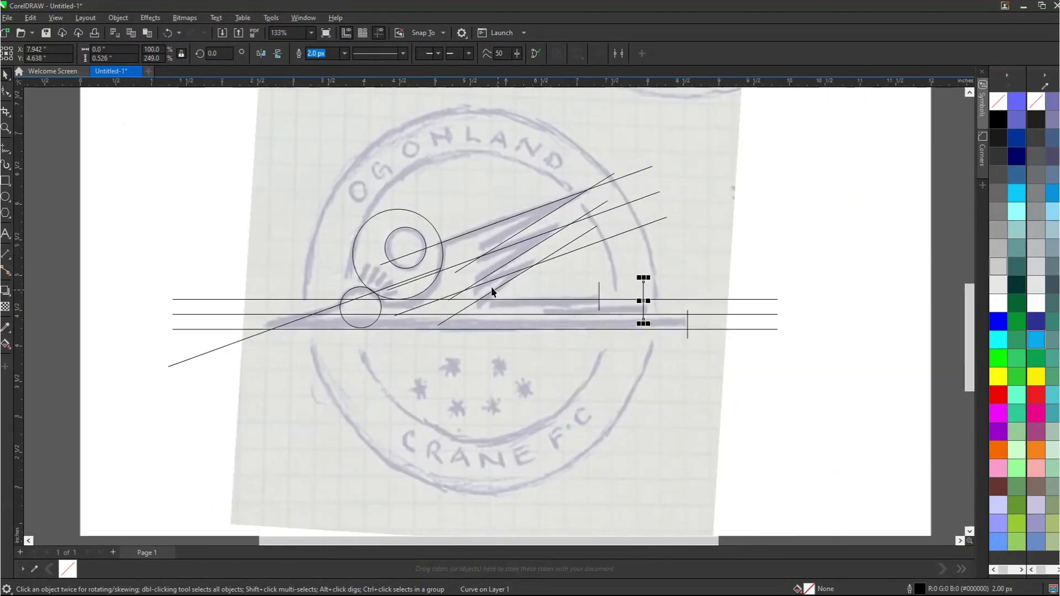
pyautogui.press('z')
pyautogui.moveTo(133, 119); pyautogui.dragTo(793, 442)
pyautogui.scroll(-1, 661, 382)
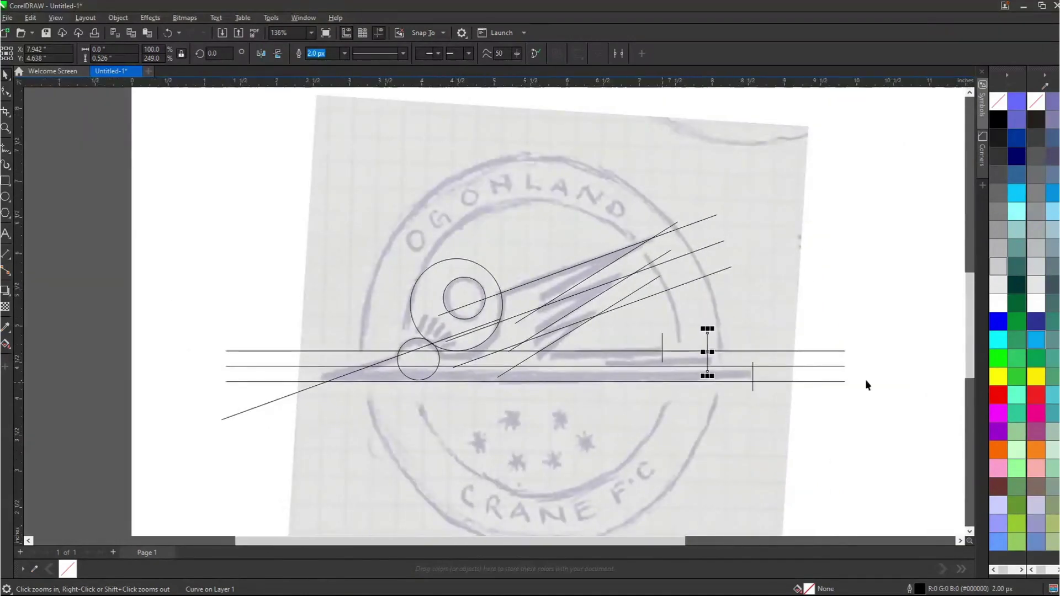
pyautogui.press('space')
pyautogui.moveTo(86, 147)
pyautogui.mouseDown()
pyautogui.moveTo(683, 365)
pyautogui.moveTo(859, 452)
pyautogui.moveTo(862, 467)
pyautogui.mouseUp()
pyautogui.moveTo(481, 315); pyautogui.dragTo(321, 283)
pyautogui.hotkey('ctrl', 'z')
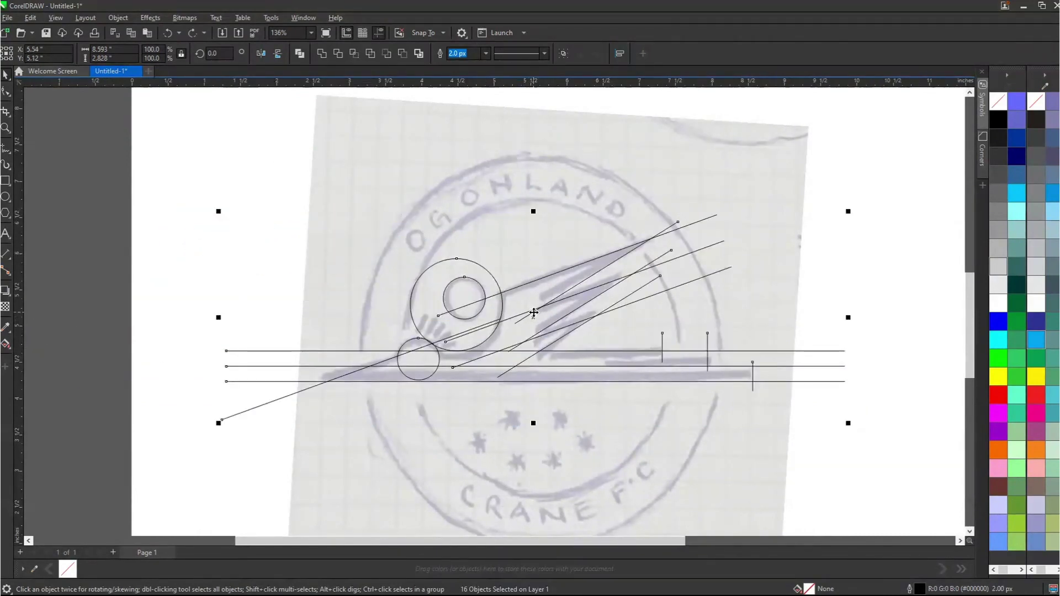
# Step: Copy the selected construction lines and choose Virtual Segment Delete from the Crop flyout
pyautogui.rightClick(533, 314)
pyautogui.click(589, 74)
pyautogui.click(7, 113)
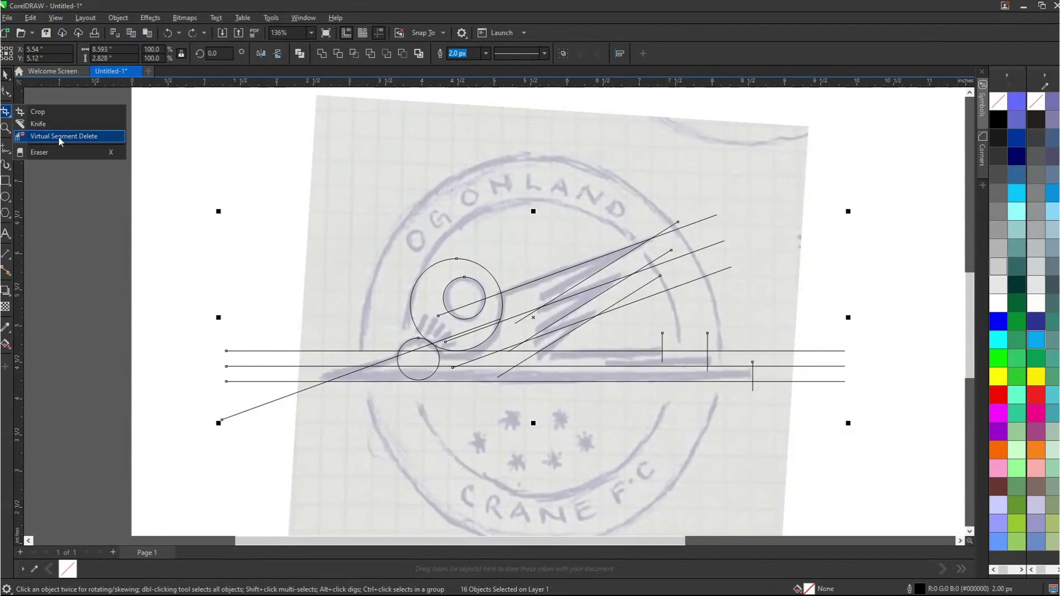
pyautogui.click(10, 120)
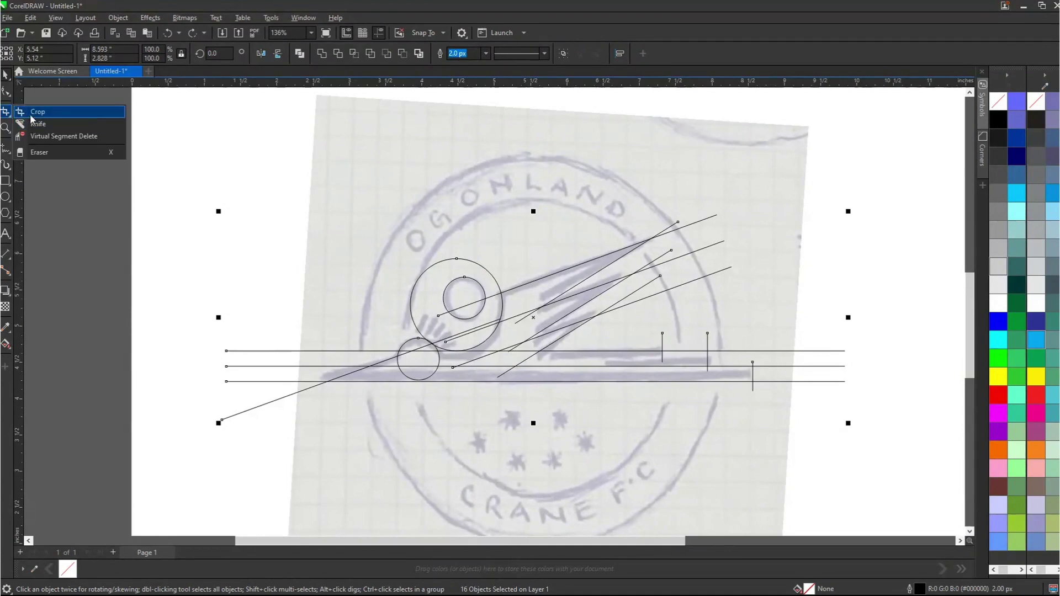
pyautogui.click(51, 137)
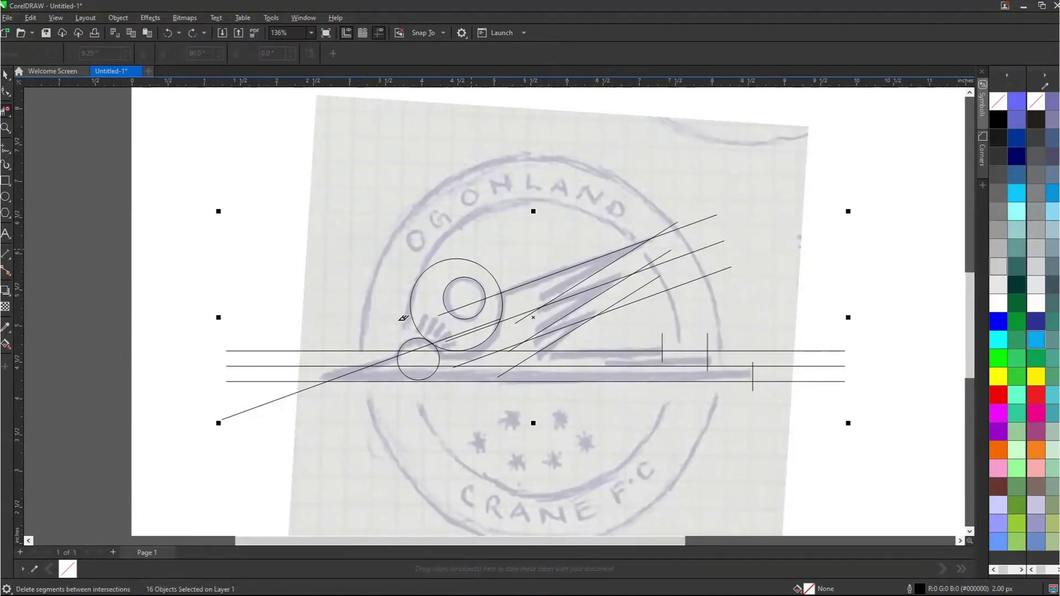
# Step: Trim the overhanging line ends around the zigzag wing's top and lower intersections
pyautogui.scroll(3, 686, 248)
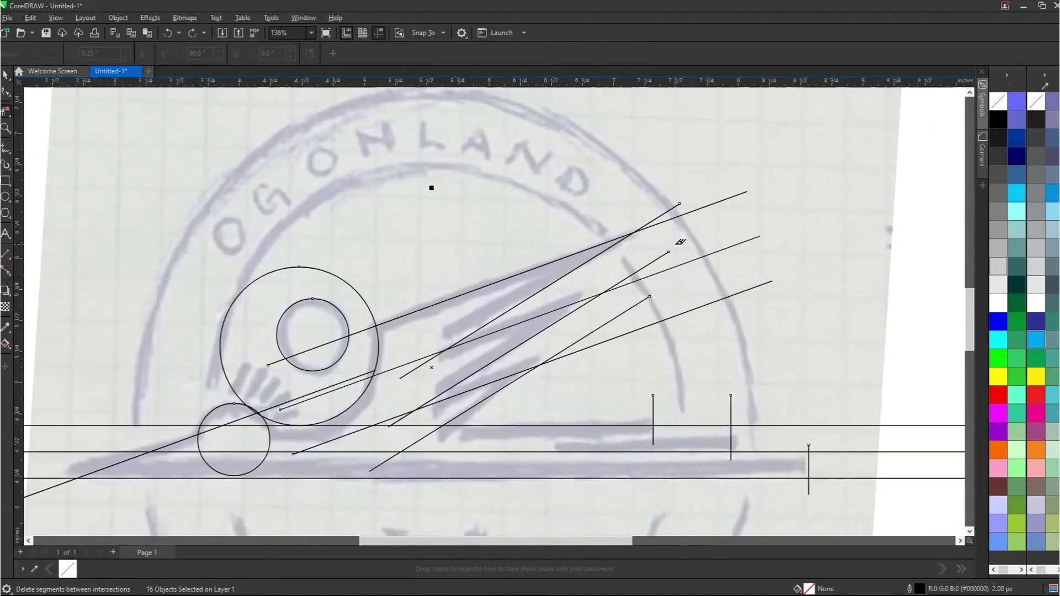
pyautogui.click(668, 215)
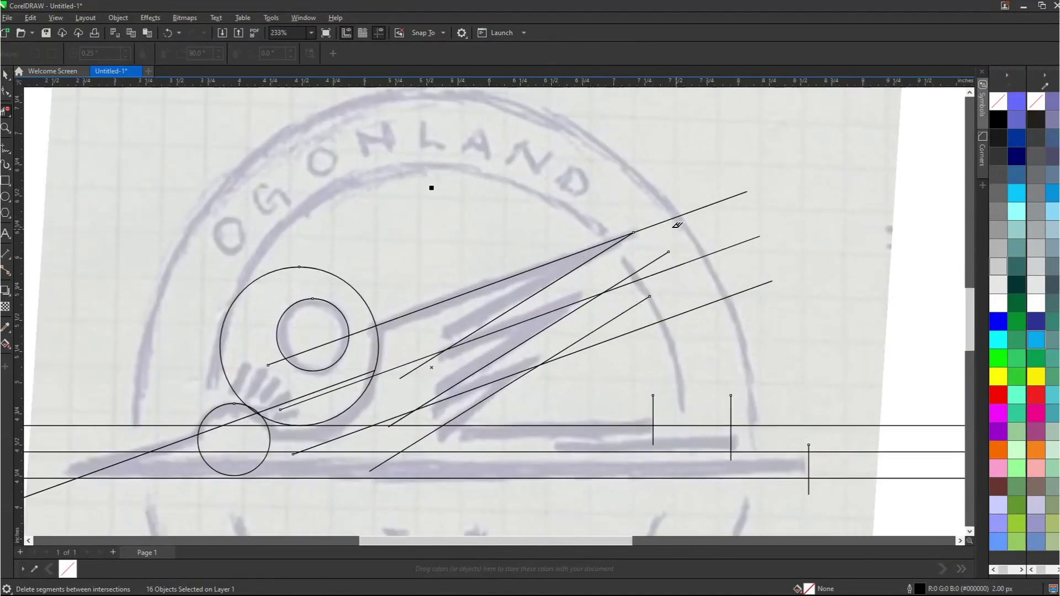
pyautogui.click(678, 213)
pyautogui.click(655, 260)
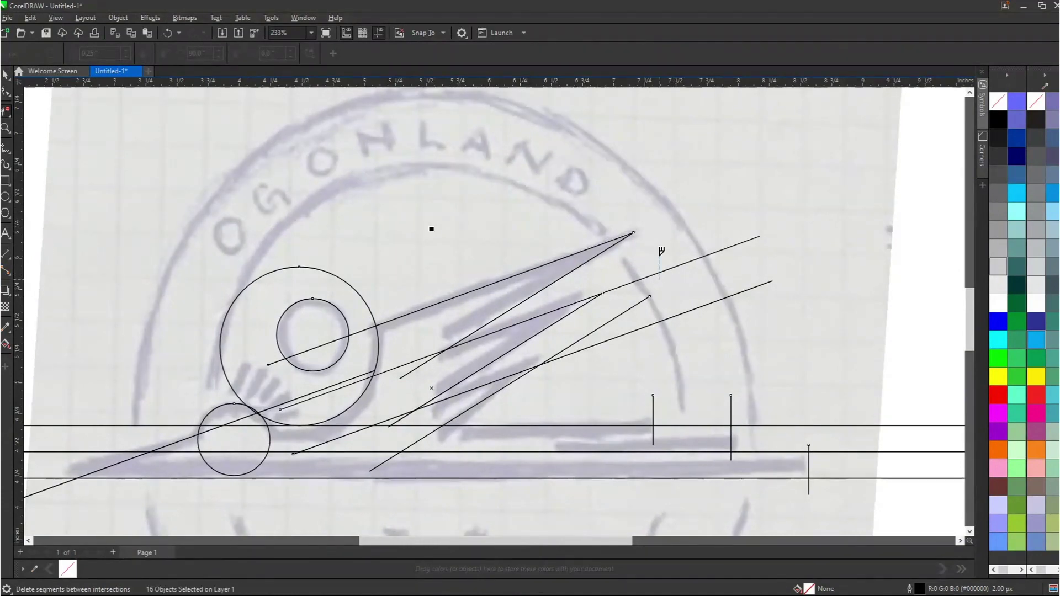
pyautogui.click(641, 279)
pyautogui.scroll(2, 623, 310)
pyautogui.click(624, 314)
pyautogui.click(610, 352)
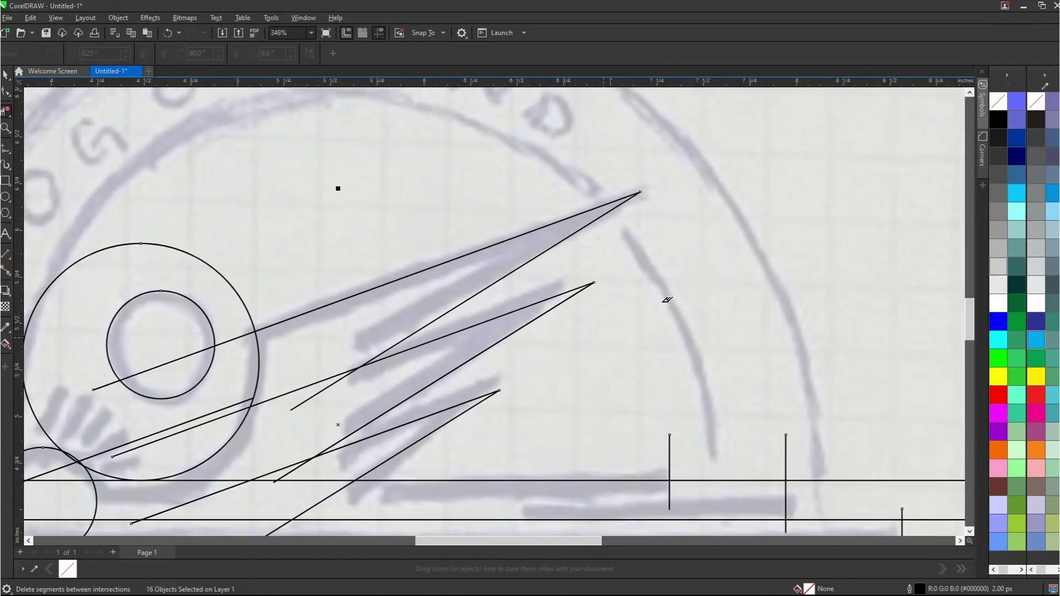
pyautogui.scroll(-3, 668, 300)
pyautogui.scroll(2, 403, 419)
pyautogui.scroll(3, 522, 320)
pyautogui.click(503, 305)
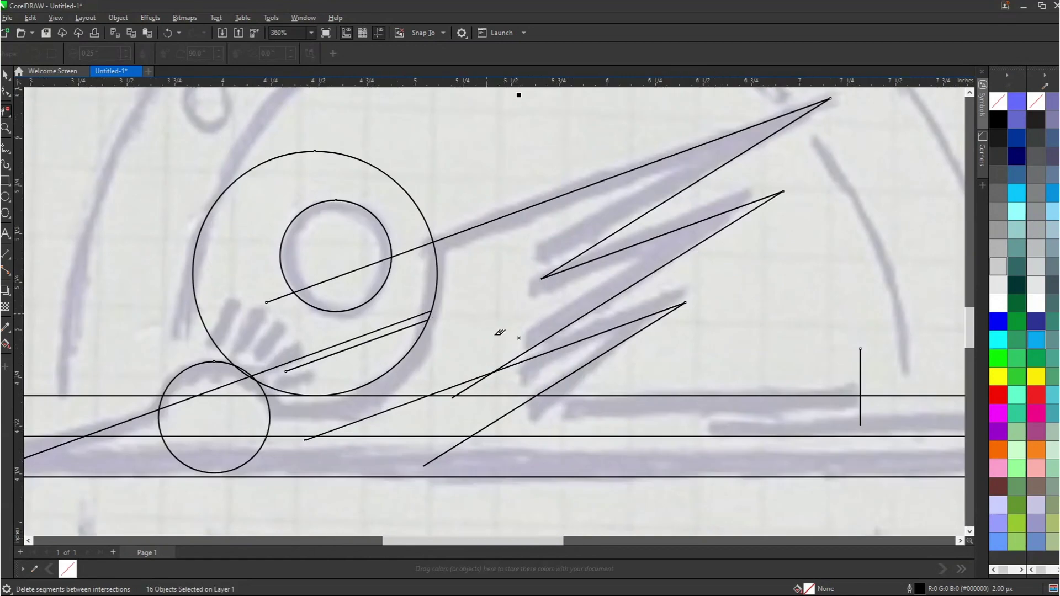
pyautogui.click(487, 374)
pyautogui.click(464, 376)
# Step: Delete the diagonal pieces and short stub between the lower horizontal lines
pyautogui.scroll(2, 469, 406)
pyautogui.click(417, 401)
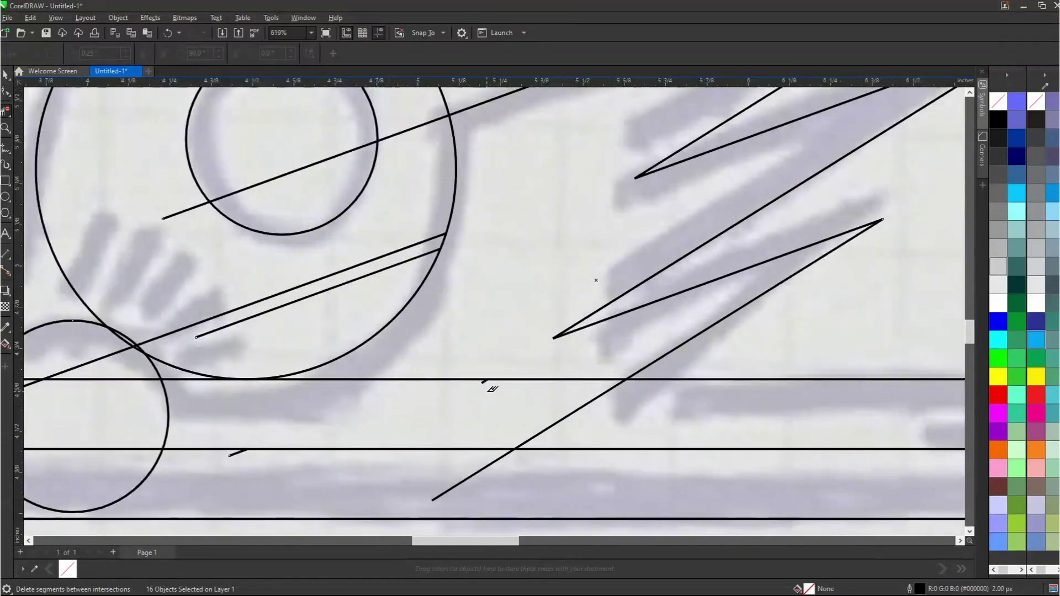
pyautogui.scroll(3, 492, 389)
pyautogui.click(483, 381)
pyautogui.scroll(1, 576, 387)
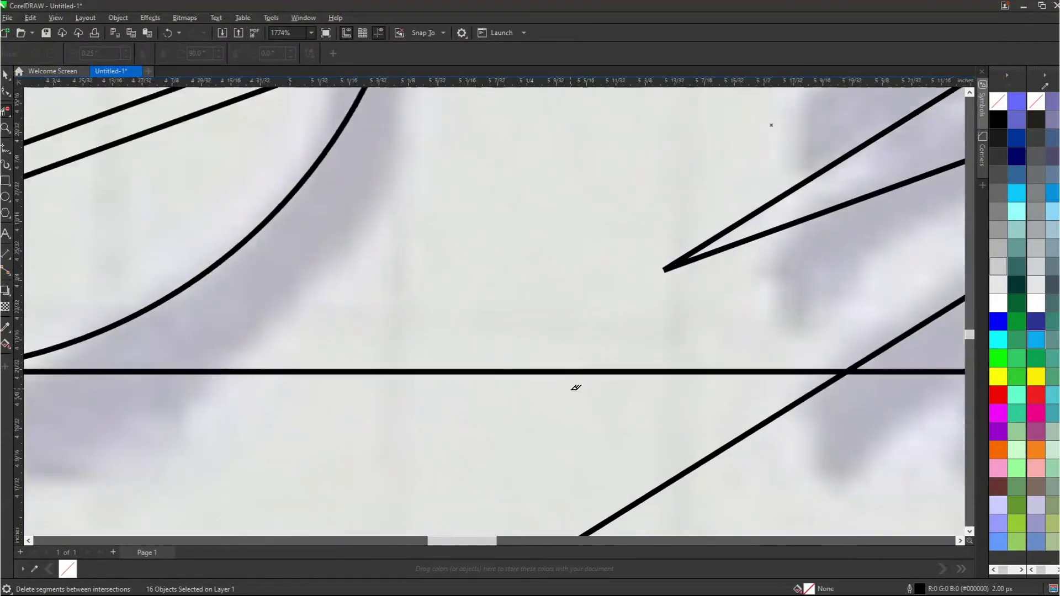
pyautogui.scroll(-4, 576, 388)
pyautogui.click(519, 481)
pyautogui.scroll(-5, 297, 454)
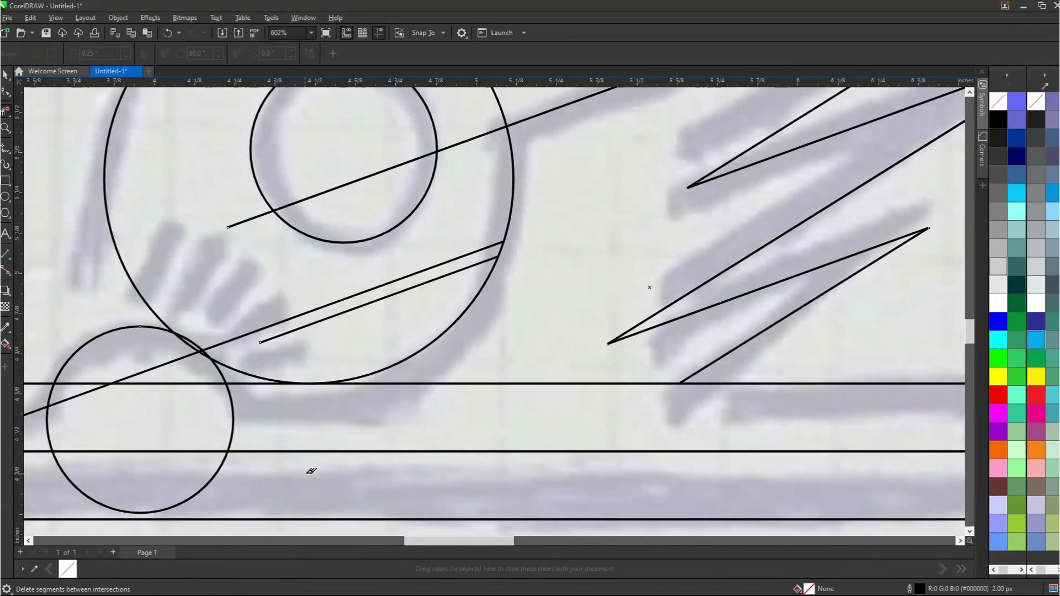
pyautogui.scroll(2, 258, 439)
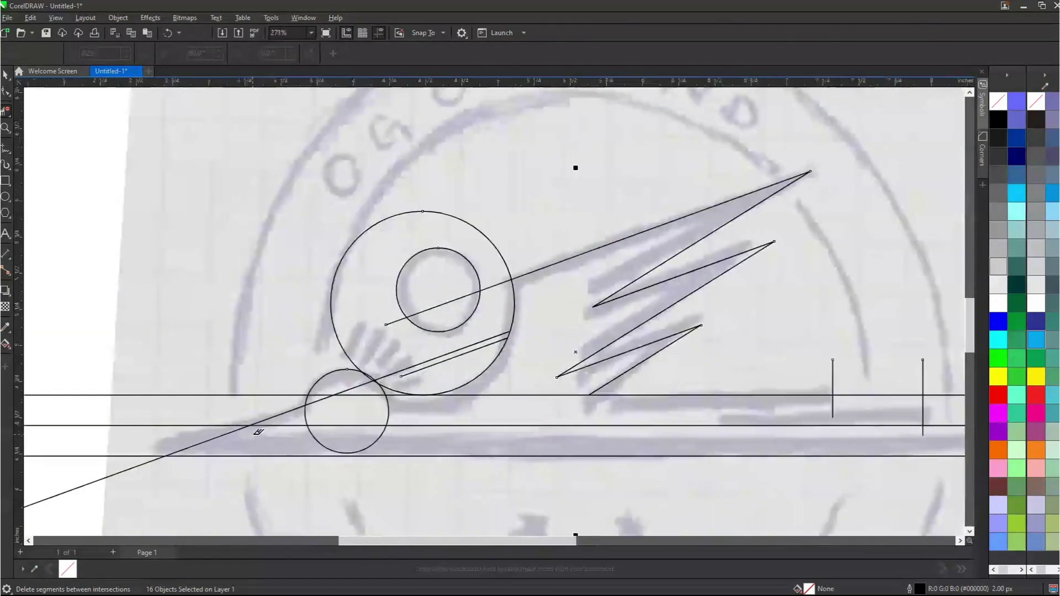
# Step: Cut away the small circle's right, lower and left arcs, leaving a dome
pyautogui.click(386, 414)
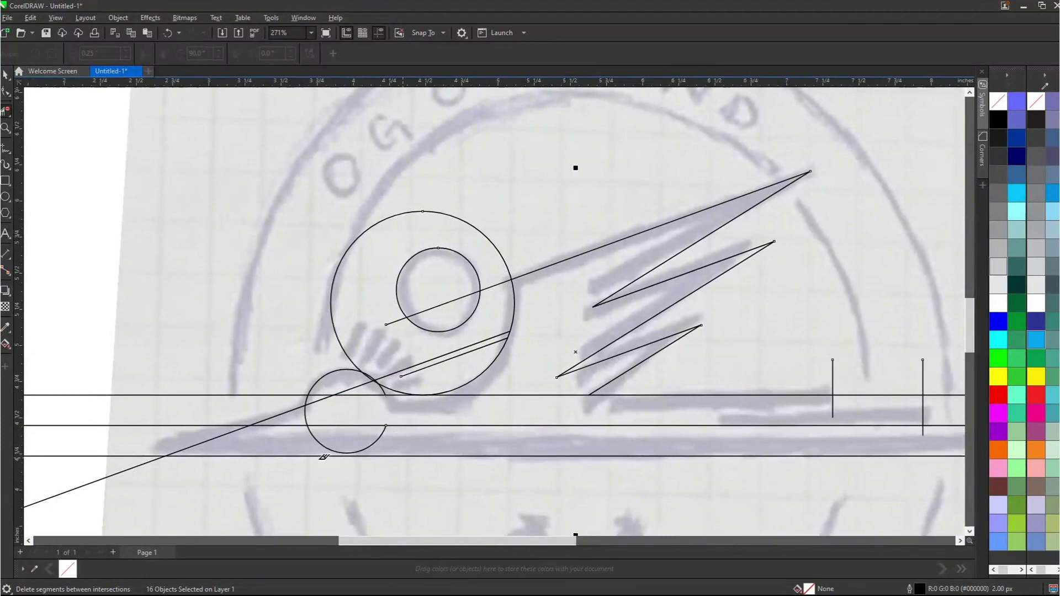
pyautogui.scroll(3, 324, 457)
pyautogui.click(380, 439)
pyautogui.click(300, 391)
pyautogui.scroll(-3, 248, 366)
# Step: Delete the top, middle and bottom lines' parts left of the diagonal
pyautogui.click(212, 359)
pyautogui.click(148, 390)
pyautogui.click(91, 419)
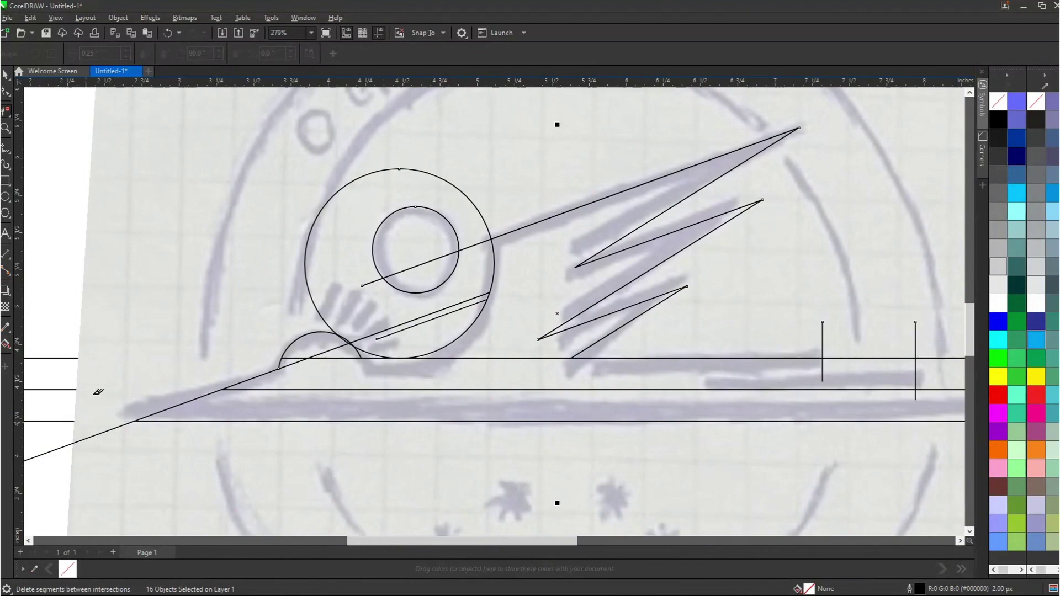
pyautogui.scroll(-5, 112, 436)
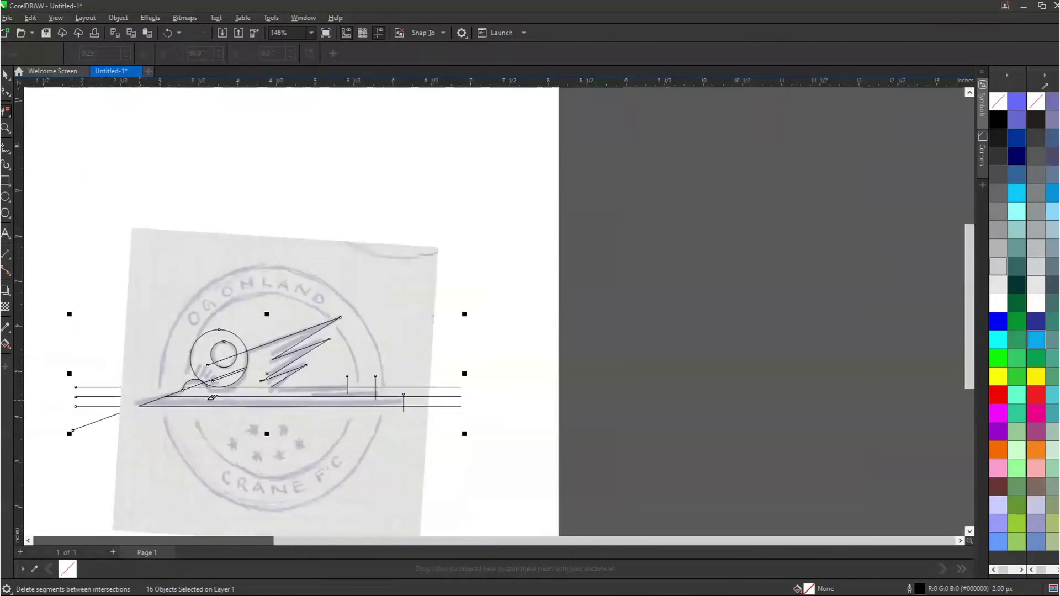
# Step: Remove the line pieces left of the diagonal and the extensions past the vertical lines
pyautogui.moveTo(57, 367); pyautogui.dragTo(128, 445)
pyautogui.scroll(3, 128, 445)
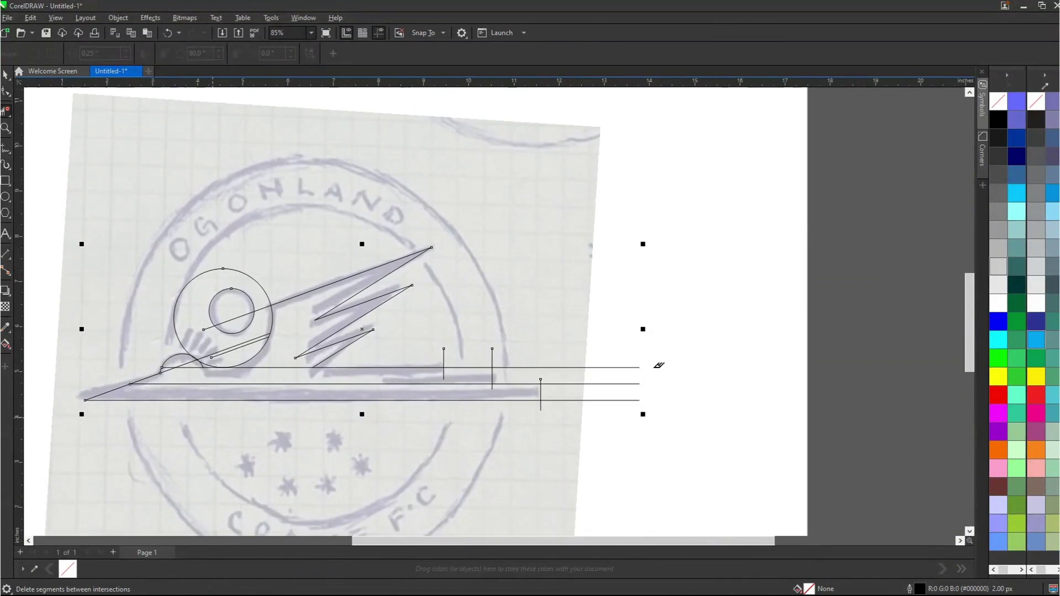
pyautogui.moveTo(610, 353); pyautogui.dragTo(640, 417)
pyautogui.scroll(2, 576, 410)
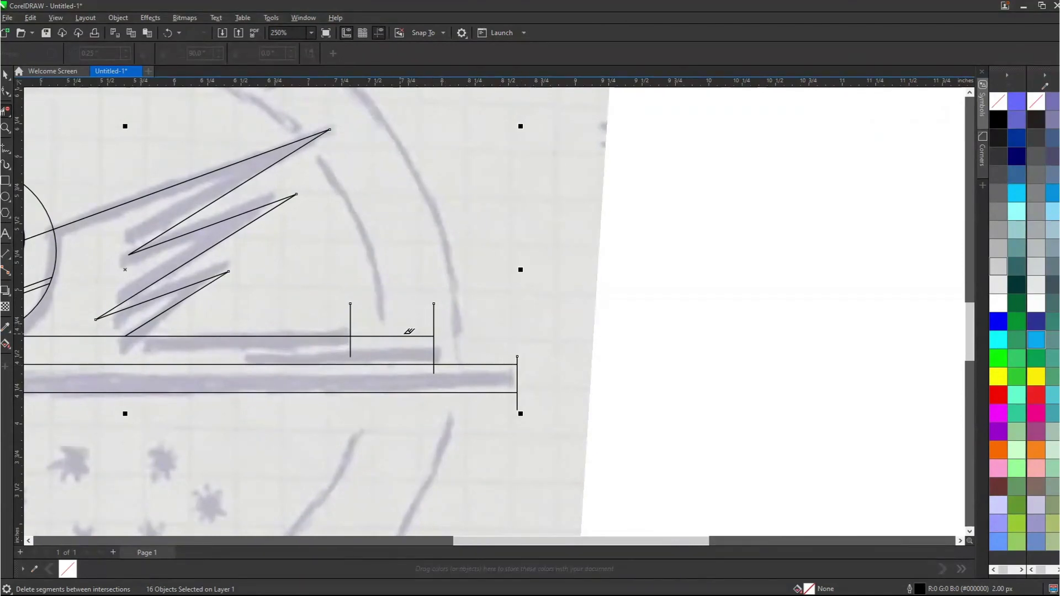
pyautogui.click(413, 335)
pyautogui.click(432, 325)
pyautogui.scroll(2, 462, 386)
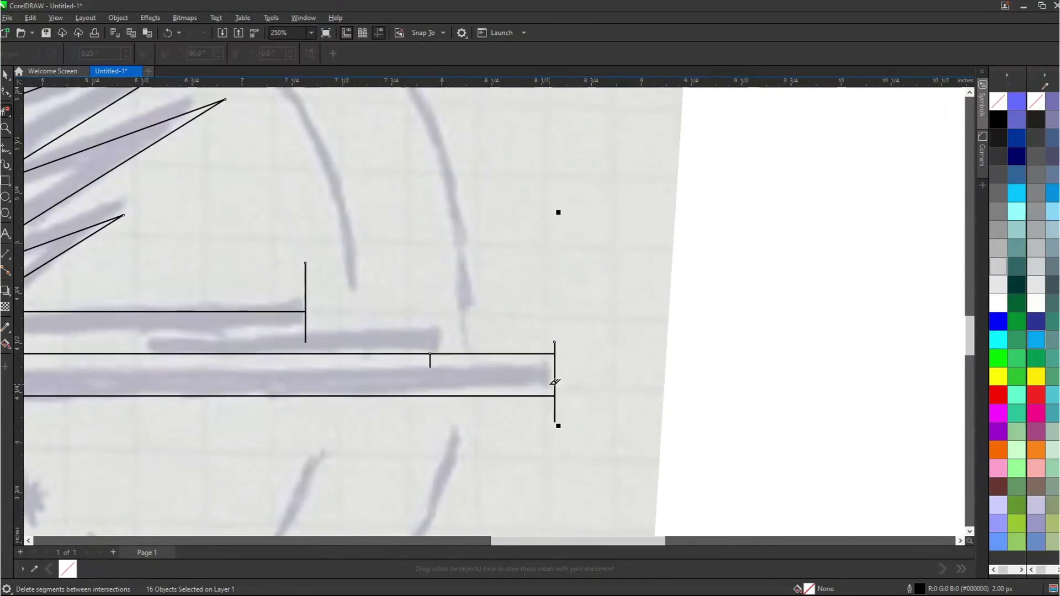
pyautogui.hotkey('ctrl', 'z')
# Step: Delete the three vertical marker lines and the middle line's piece past the right vertical
pyautogui.moveTo(501, 316); pyautogui.dragTo(561, 357)
pyautogui.click(554, 368)
pyautogui.click(555, 410)
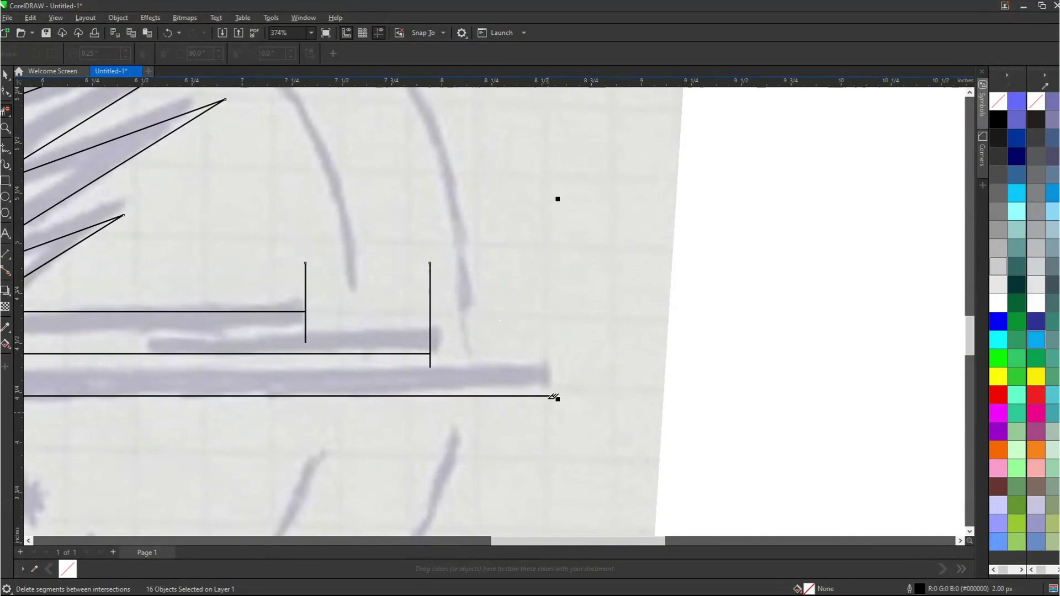
pyautogui.moveTo(462, 309); pyautogui.dragTo(461, 311)
pyautogui.click(431, 359)
pyautogui.click(331, 328)
pyautogui.click(329, 287)
# Step: Delete the line inside the large circle, its upper-left arc, and the line stubs around the dome
pyautogui.scroll(-5, 688, 414)
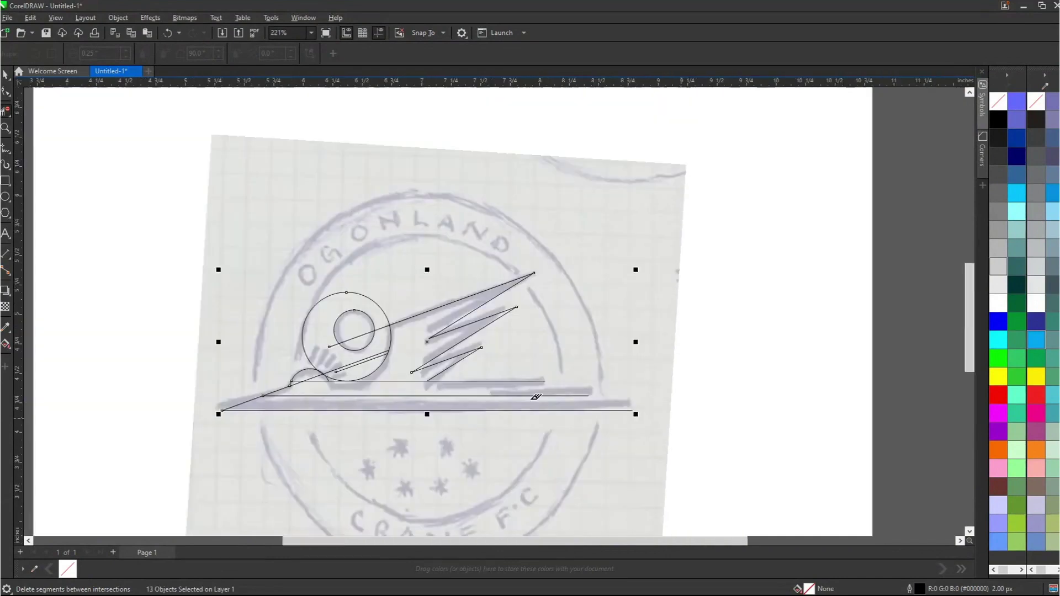
pyautogui.scroll(3, 493, 334)
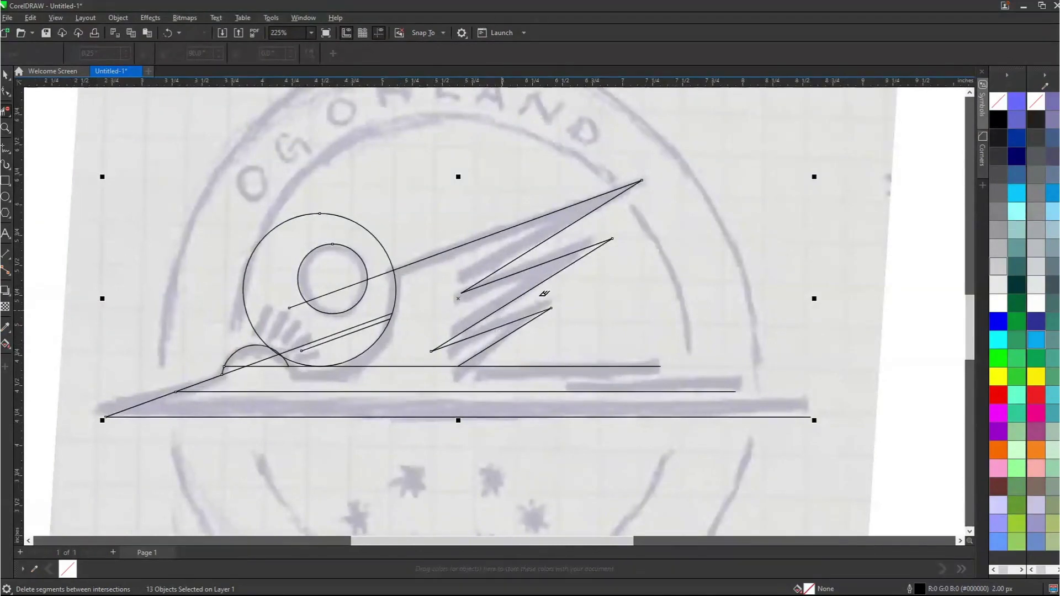
pyautogui.scroll(2, 317, 350)
pyautogui.click(419, 234)
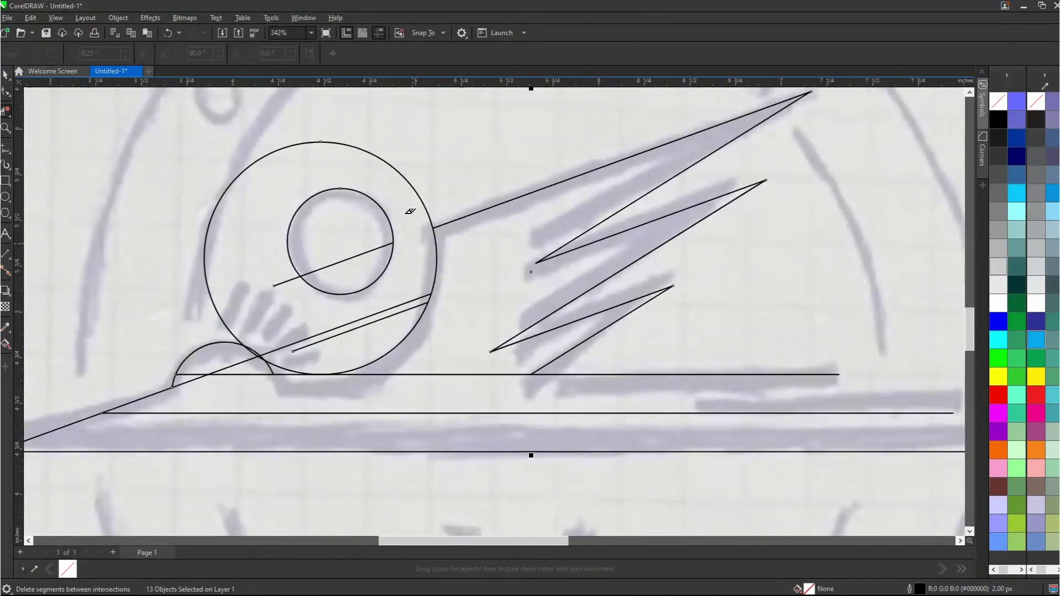
pyautogui.click(391, 163)
pyautogui.click(354, 261)
pyautogui.click(280, 283)
# Step: Trim the pieces between the neck curve and dome, and the base line from neck to wing
pyautogui.moveTo(351, 335); pyautogui.dragTo(359, 314)
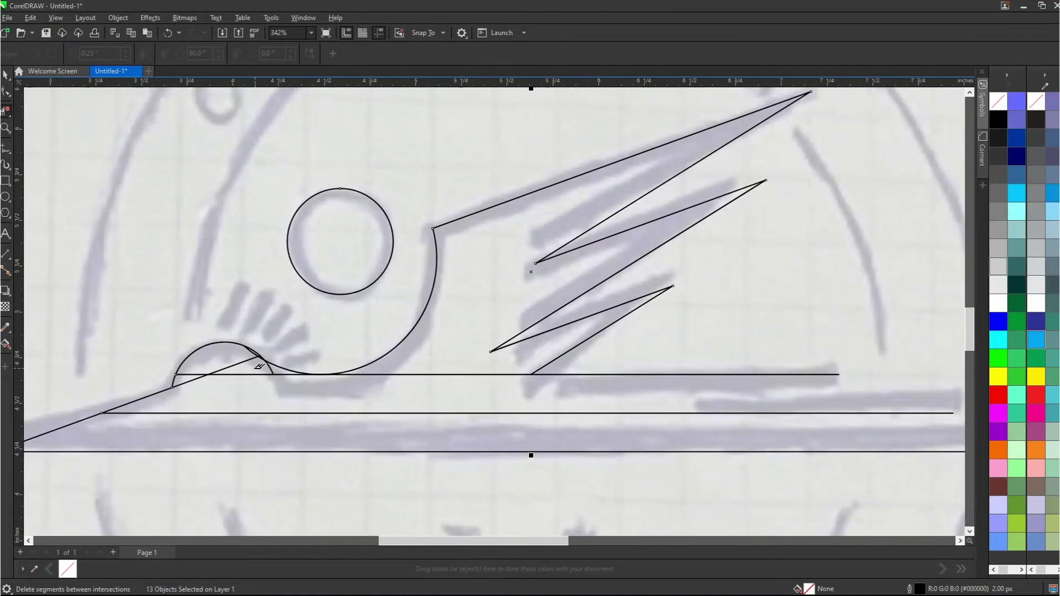
pyautogui.scroll(1, 244, 367)
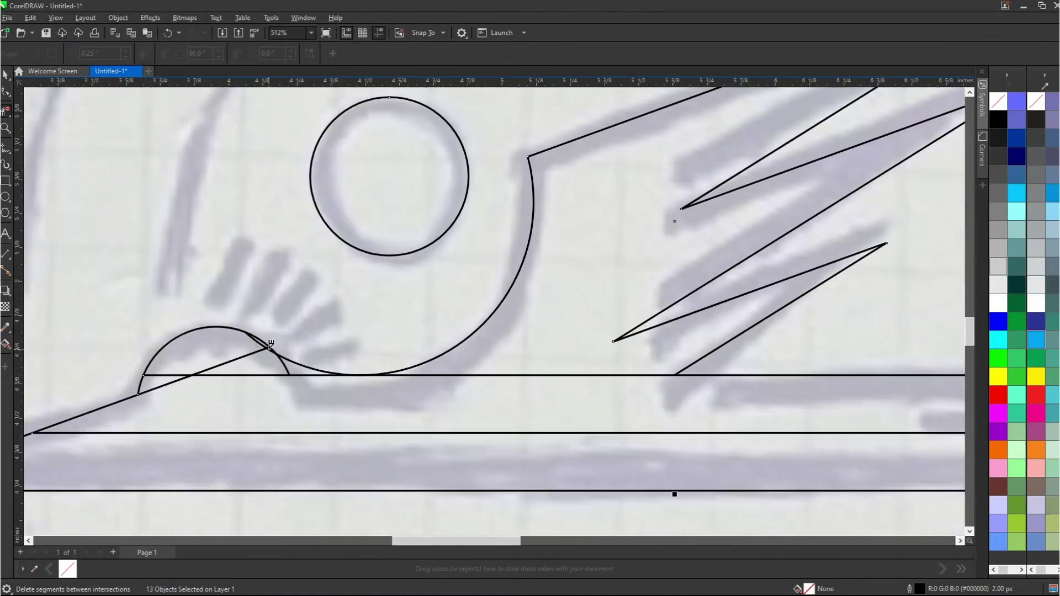
pyautogui.scroll(2, 270, 345)
pyautogui.click(277, 345)
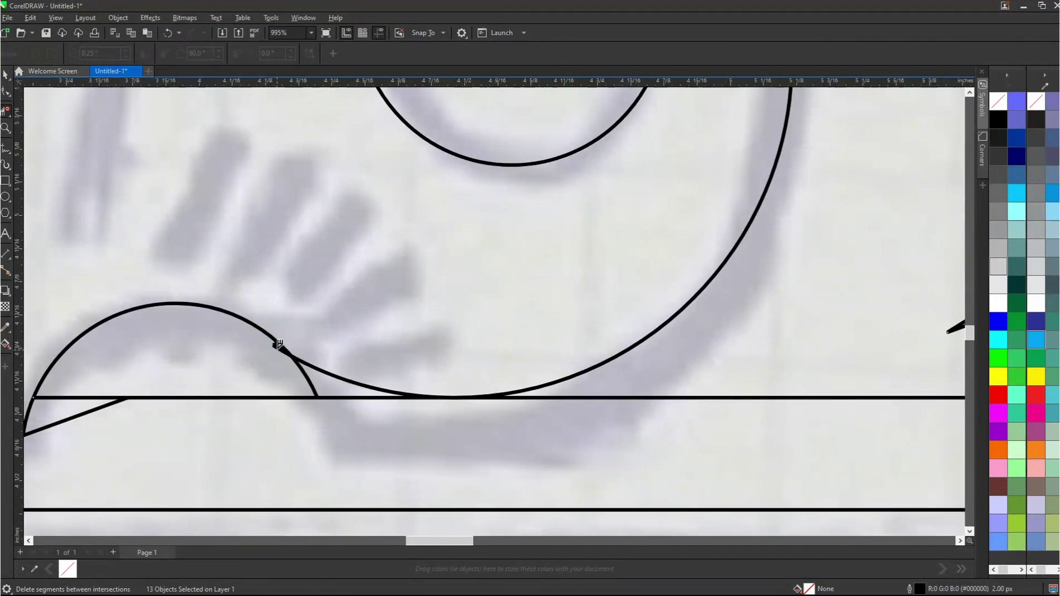
pyautogui.click(278, 345)
pyautogui.scroll(3, 283, 349)
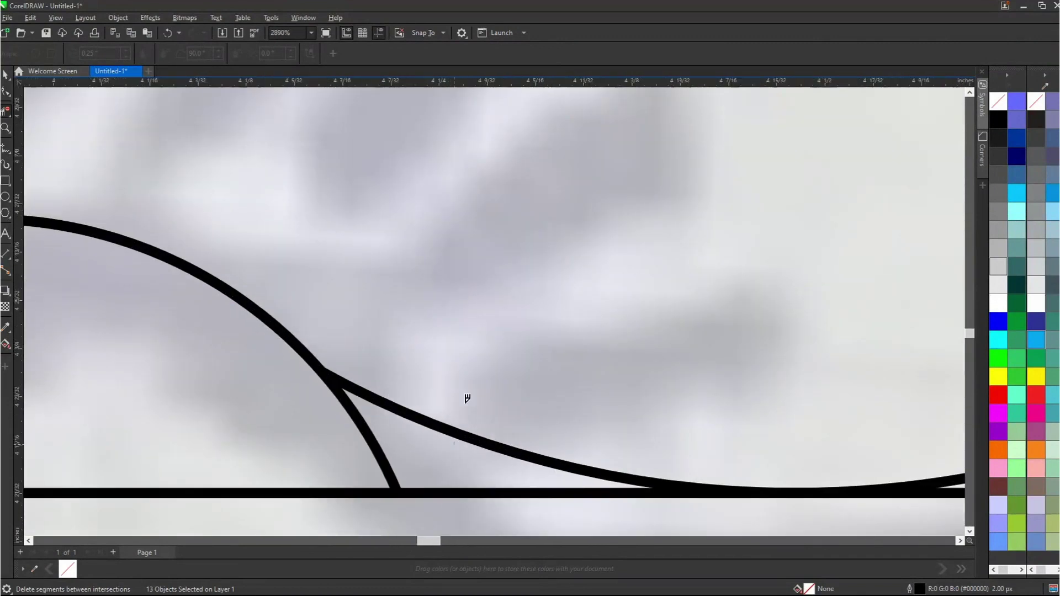
pyautogui.click(467, 438)
pyautogui.scroll(-3, 539, 356)
pyautogui.moveTo(318, 387); pyautogui.dragTo(350, 423)
pyautogui.scroll(-4, 315, 400)
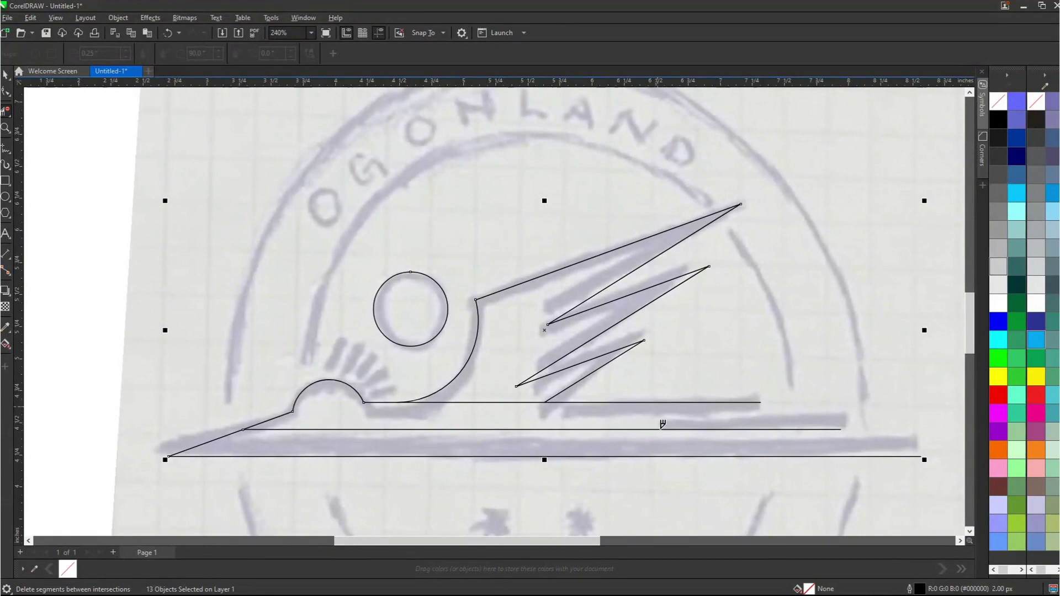
pyautogui.click(485, 403)
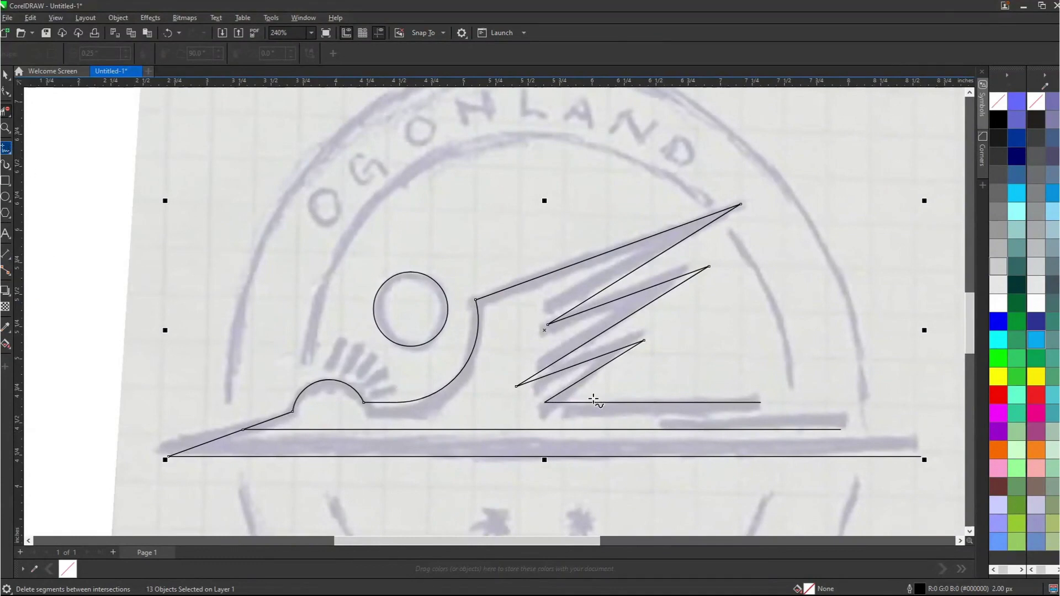
# Step: Add a short vertical cutter line, then delete the middle line's left part and that vertical piece
pyautogui.press('F5')
pyautogui.click(663, 418)
pyautogui.click(666, 445)
pyautogui.press('space')
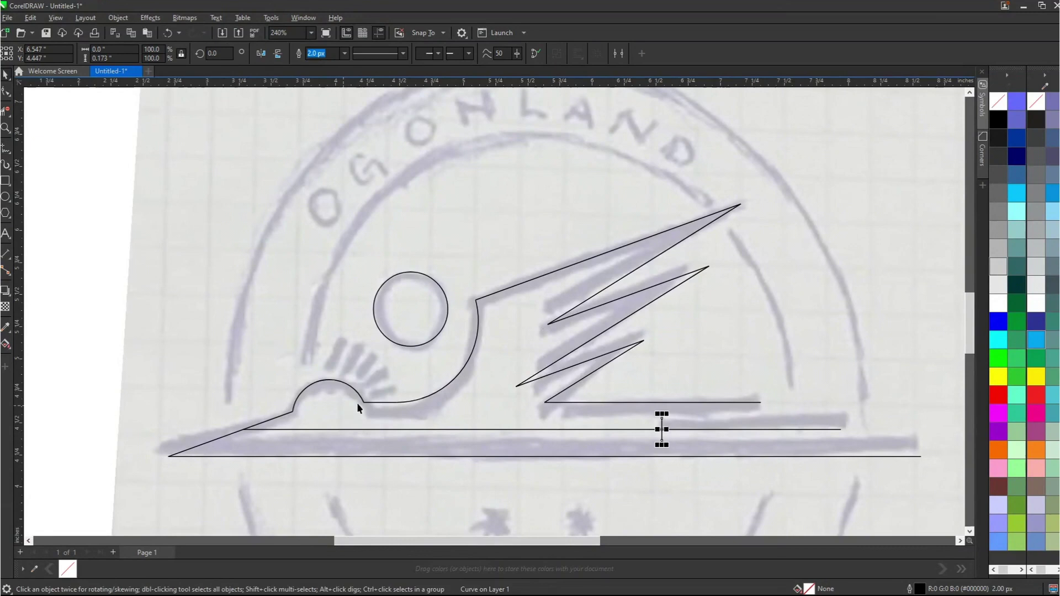
pyautogui.click(7, 111)
pyautogui.click(475, 430)
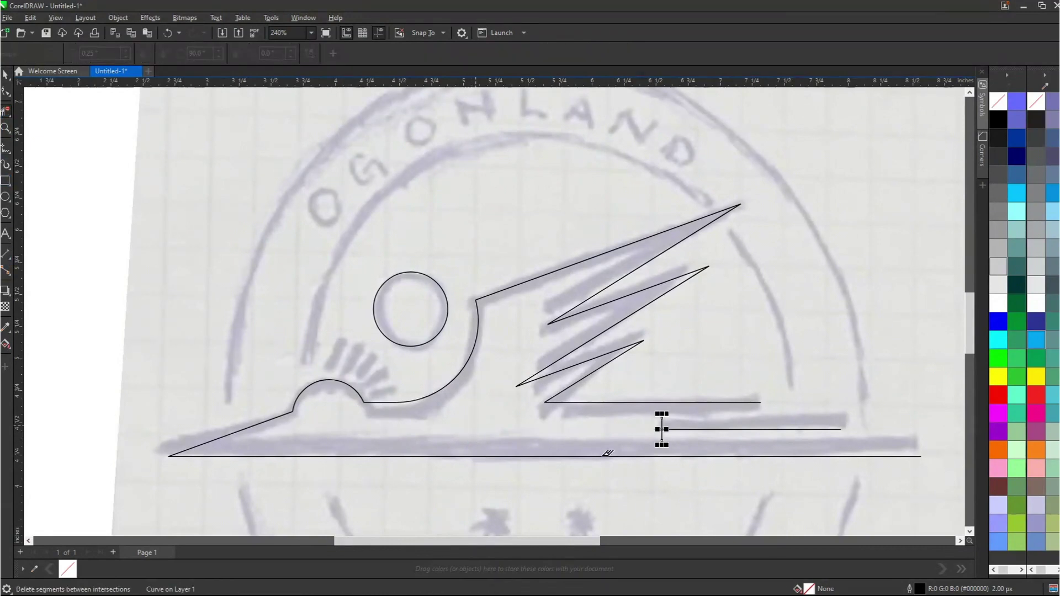
pyautogui.click(663, 436)
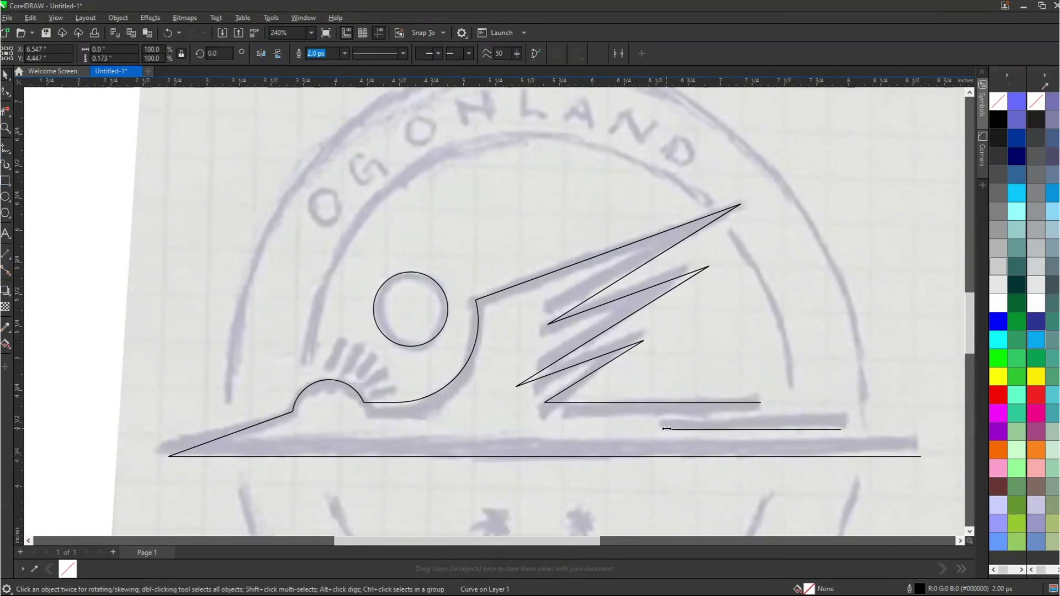
pyautogui.press('space')
# Step: Zoom in on the crane drawing and select all its traced lines
pyautogui.scroll(-2, 628, 426)
pyautogui.press('z')
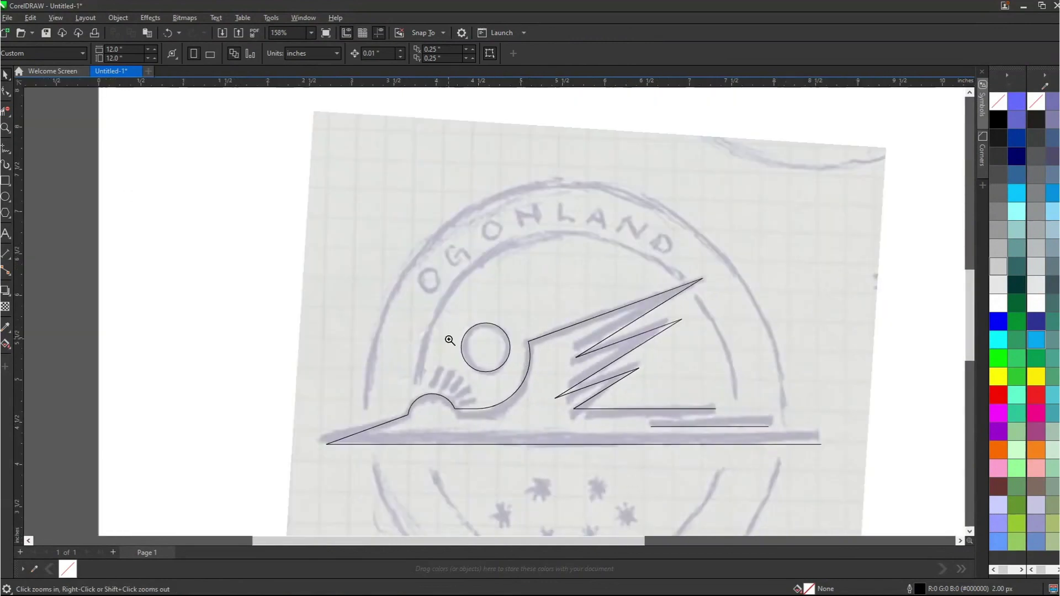
pyautogui.moveTo(261, 234); pyautogui.dragTo(855, 498)
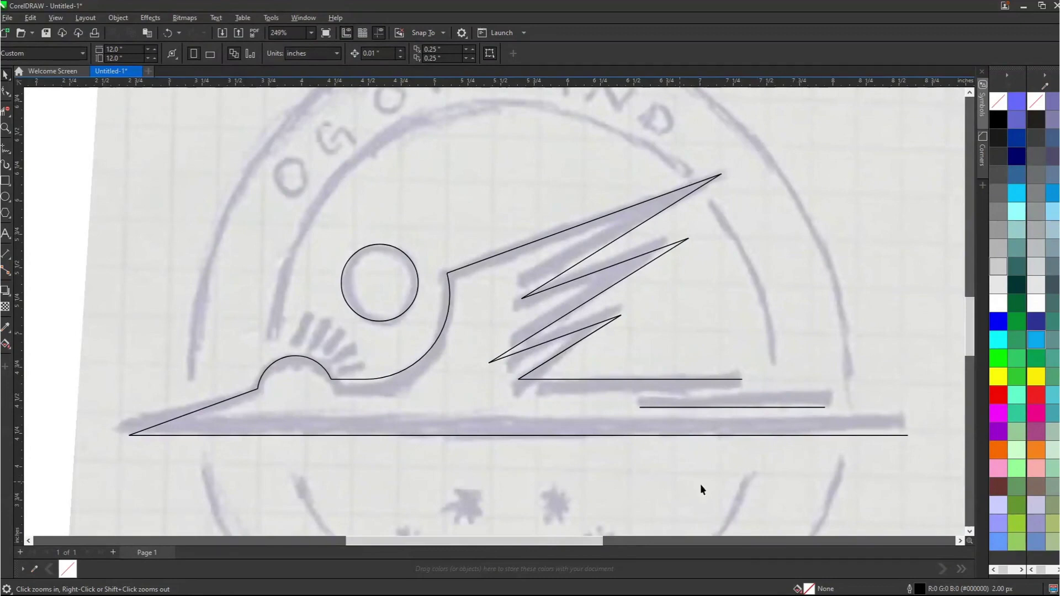
pyautogui.scroll(-2, 647, 455)
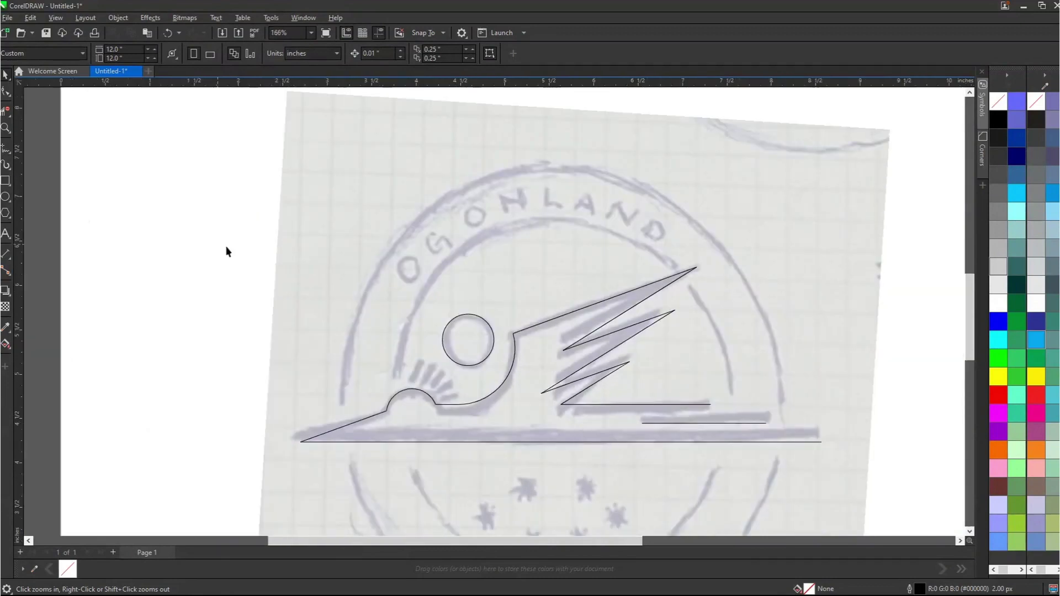
pyautogui.moveTo(377, 315); pyautogui.dragTo(856, 466)
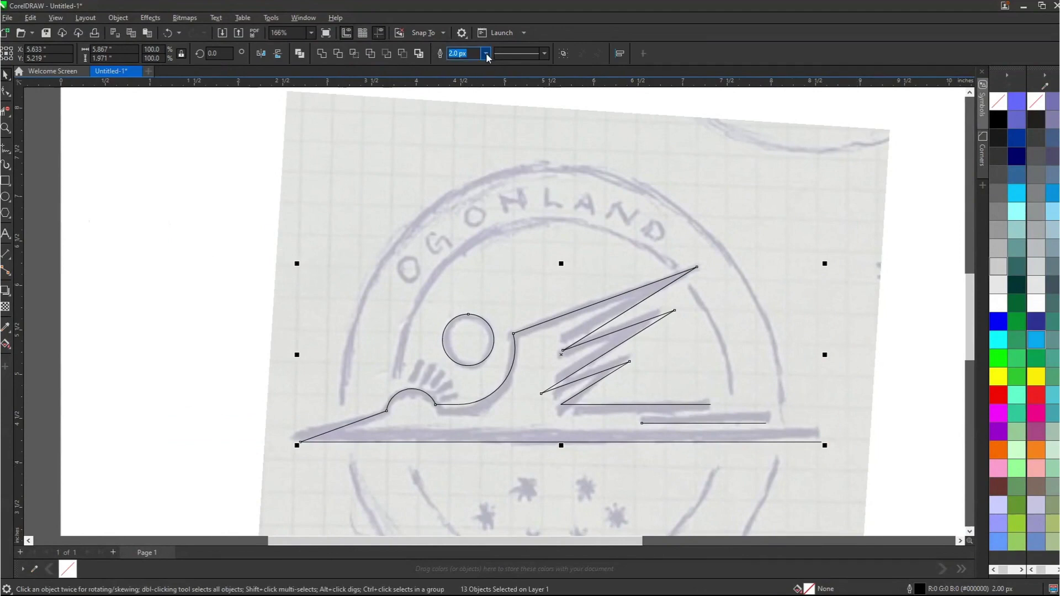
# Step: Give all 13 selected objects a 25 px outline, then change it to 30 px
pyautogui.write('25')
pyautogui.press('Return')
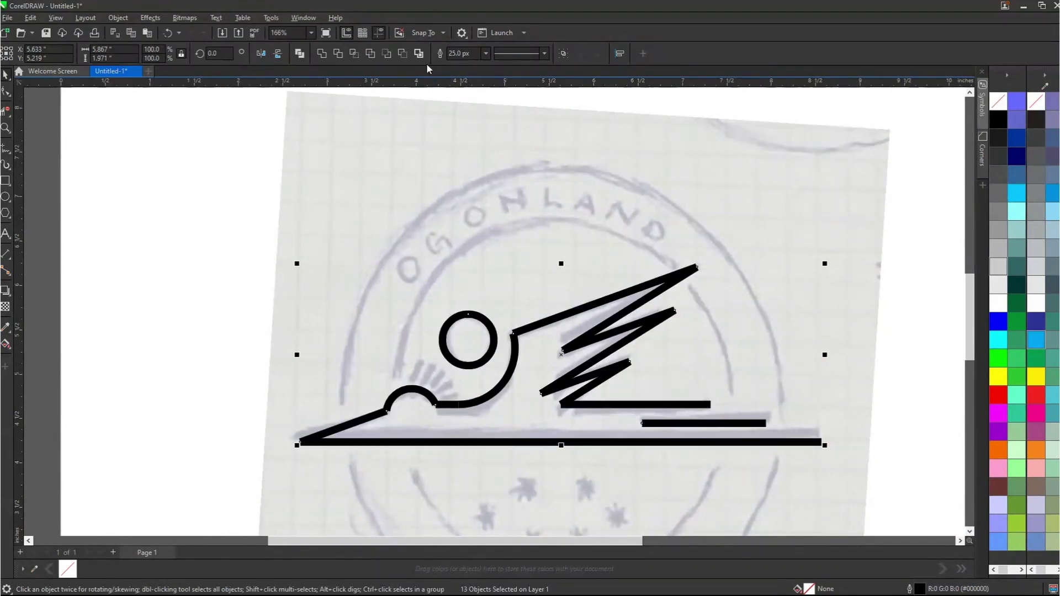
pyautogui.moveTo(474, 53); pyautogui.dragTo(449, 53)
pyautogui.write('30')
pyautogui.press('Return')
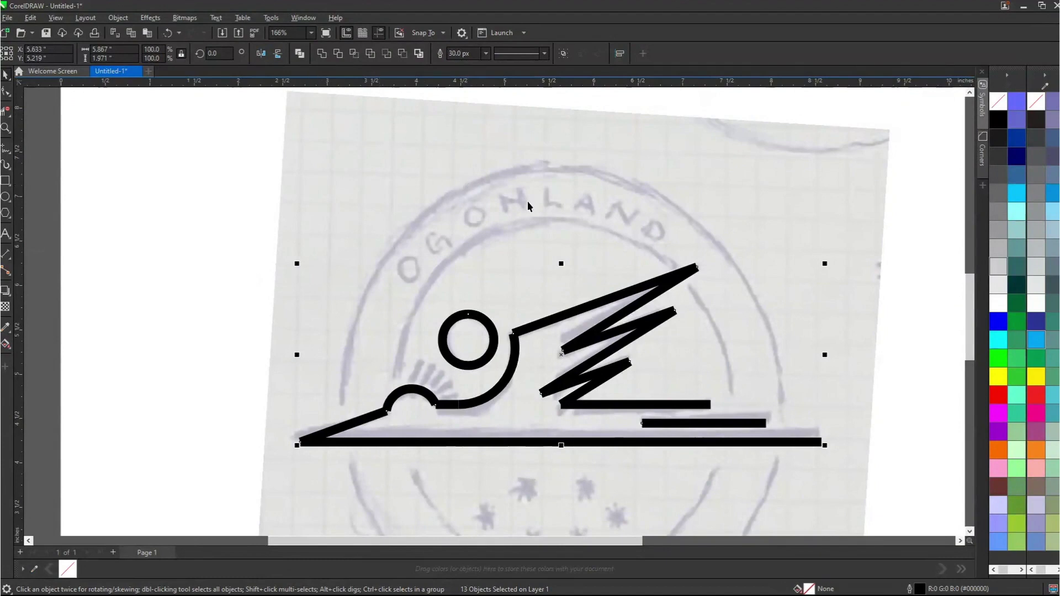
# Step: Weld all the lines into one curve and convert its outline to a filled object
pyautogui.click(322, 54)
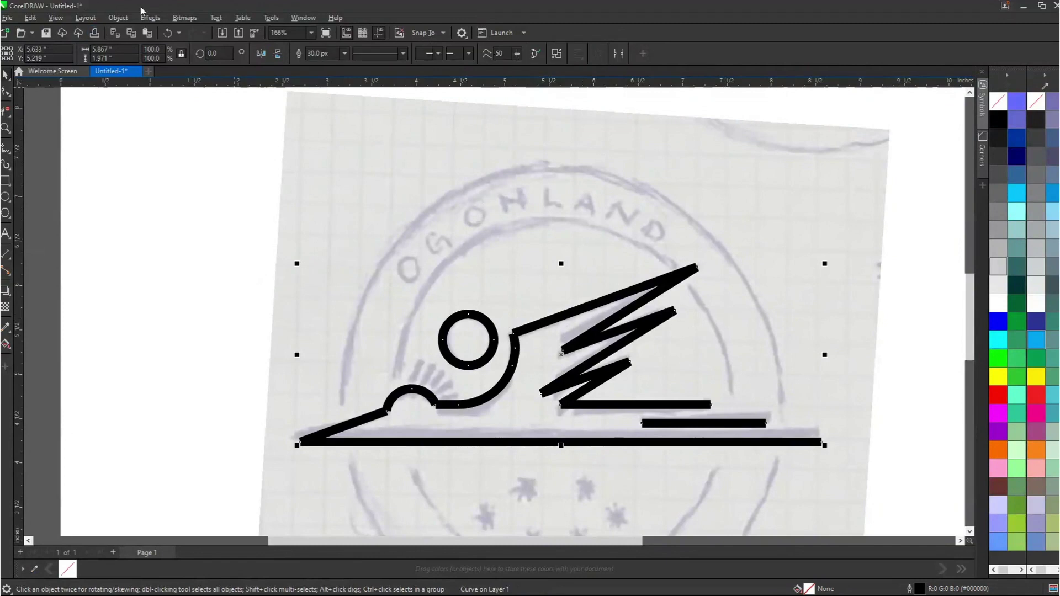
pyautogui.click(124, 20)
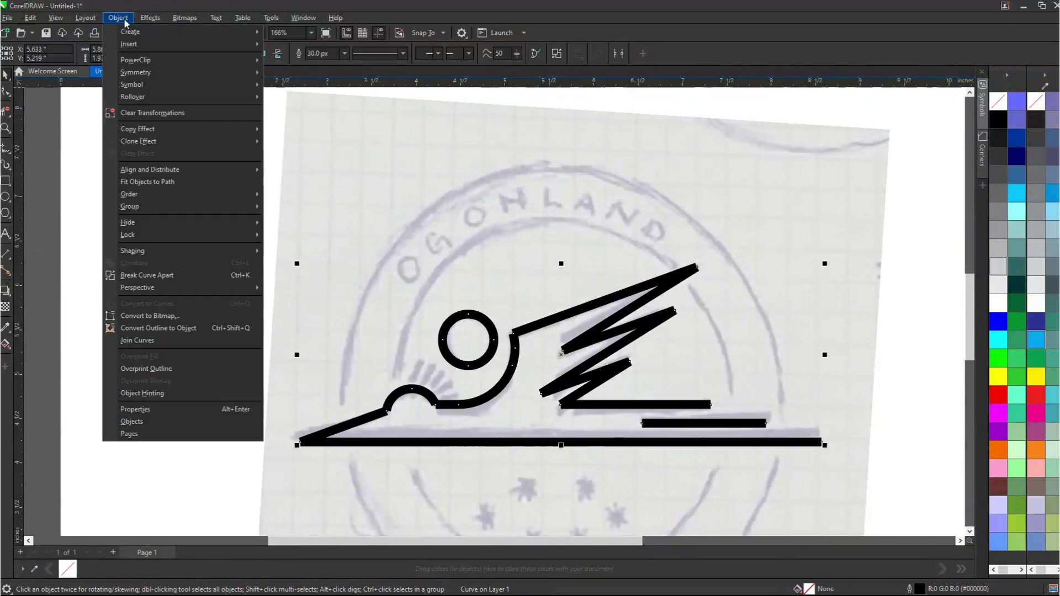
pyautogui.click(170, 327)
# Step: Test moving and light-filling the converted shape, undo both, and clear the selection
pyautogui.moveTo(611, 355); pyautogui.dragTo(468, 243)
pyautogui.hotkey('ctrl', 'z')
pyautogui.click(998, 286)
pyautogui.hotkey('ctrl', 'z')
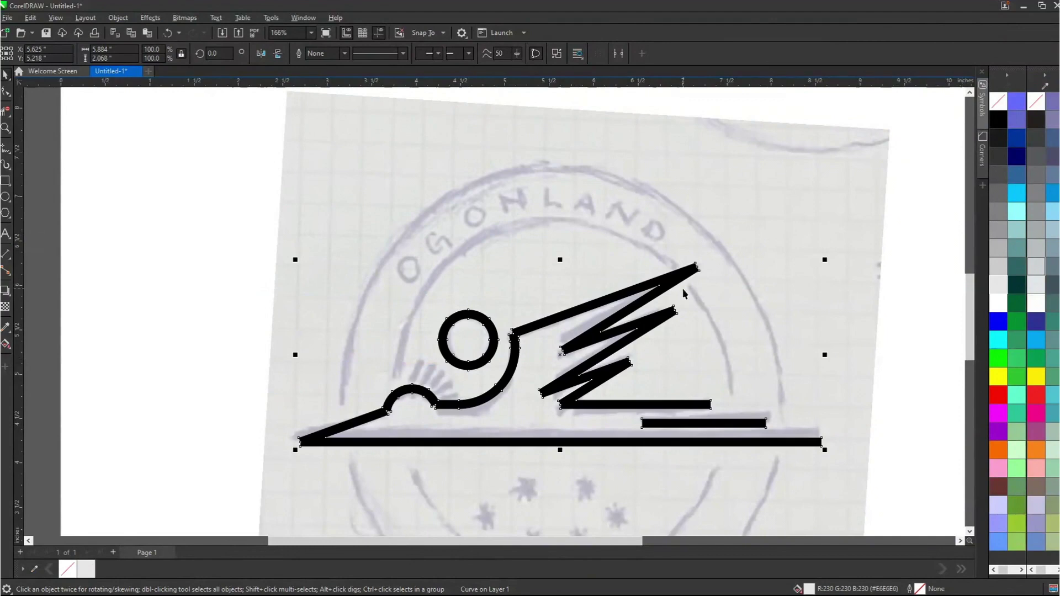
pyautogui.click(512, 372)
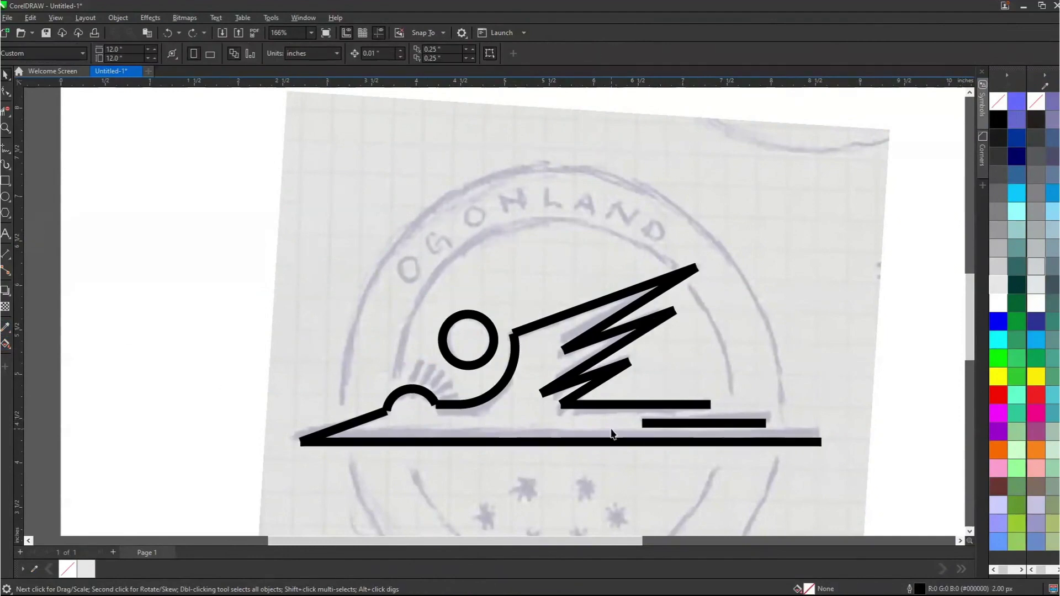
# Step: Fill the welded crane shape solid red from the palette and zoom in on its lower-left
pyautogui.scroll(3, 516, 354)
pyautogui.scroll(2, 515, 353)
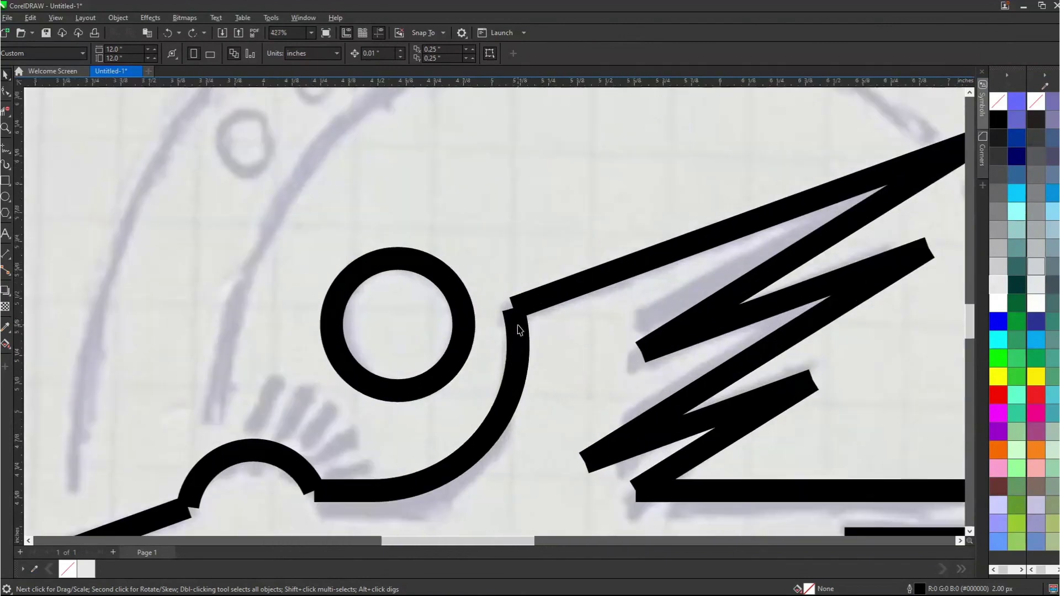
pyautogui.scroll(-2, 355, 417)
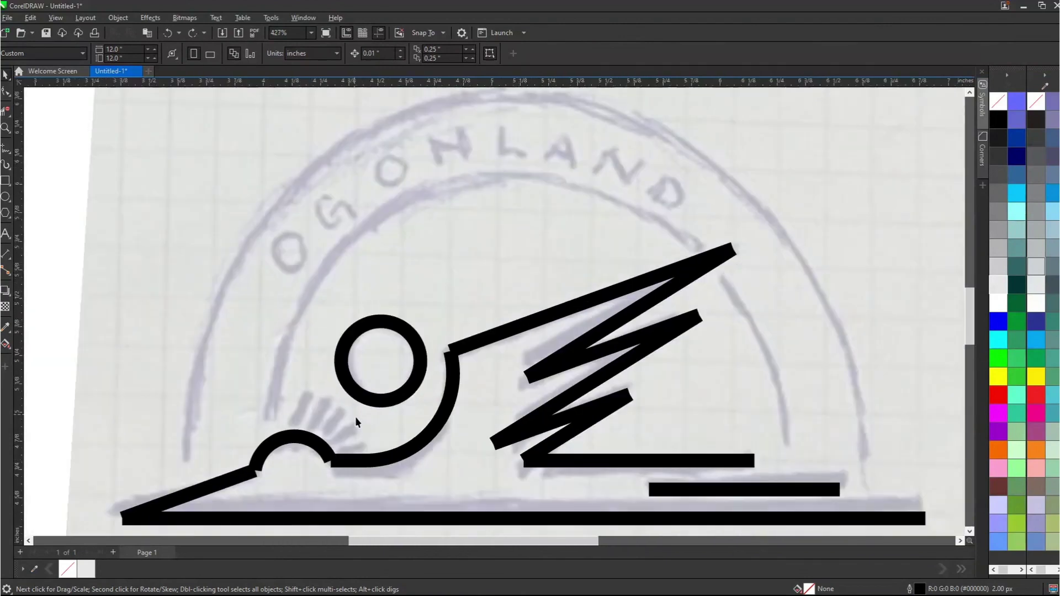
pyautogui.scroll(3, 330, 467)
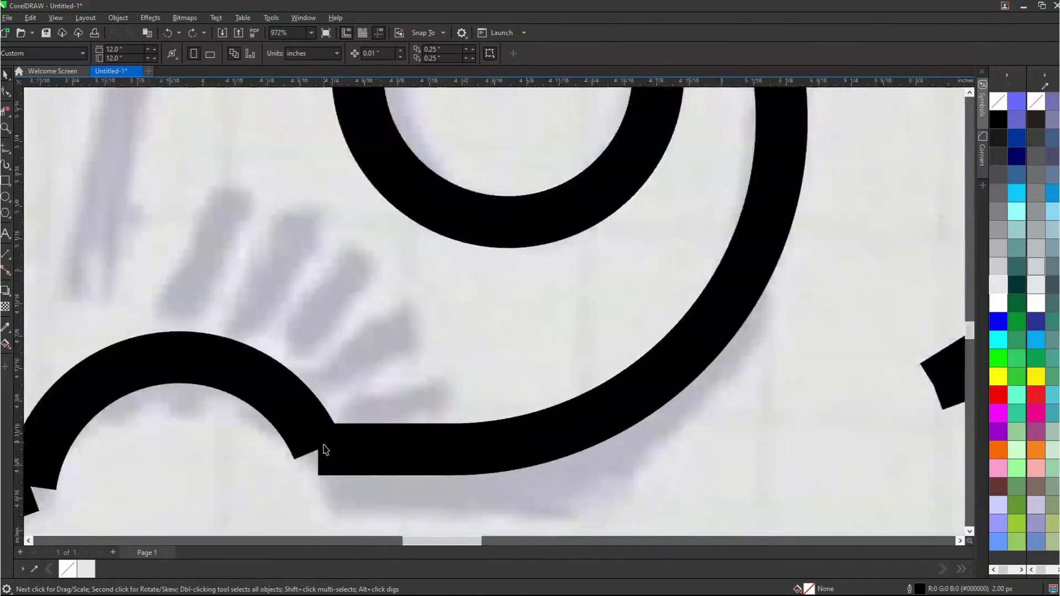
pyautogui.scroll(-6, 358, 477)
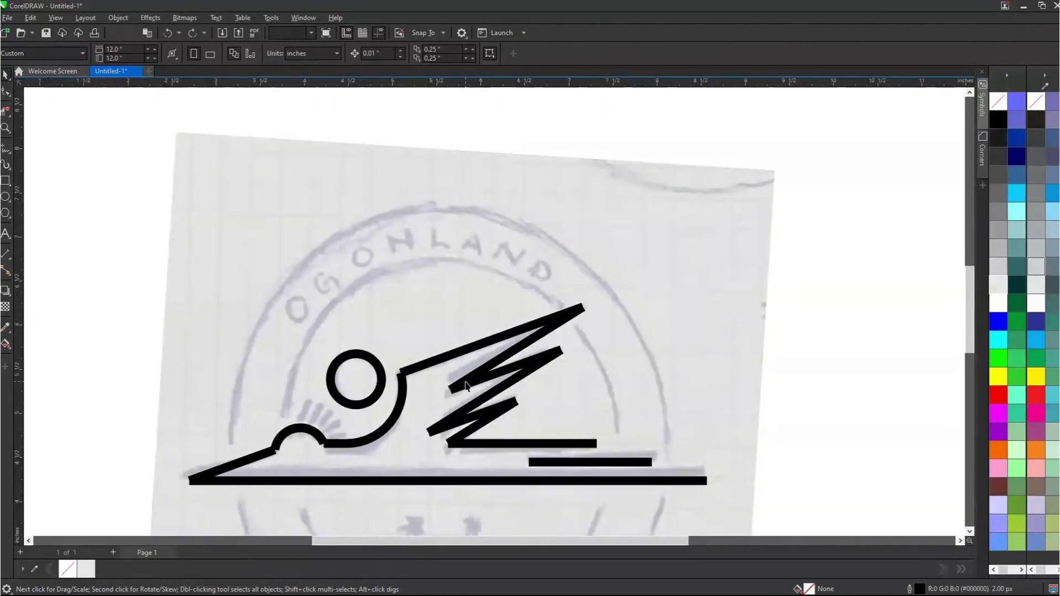
pyautogui.click(466, 385)
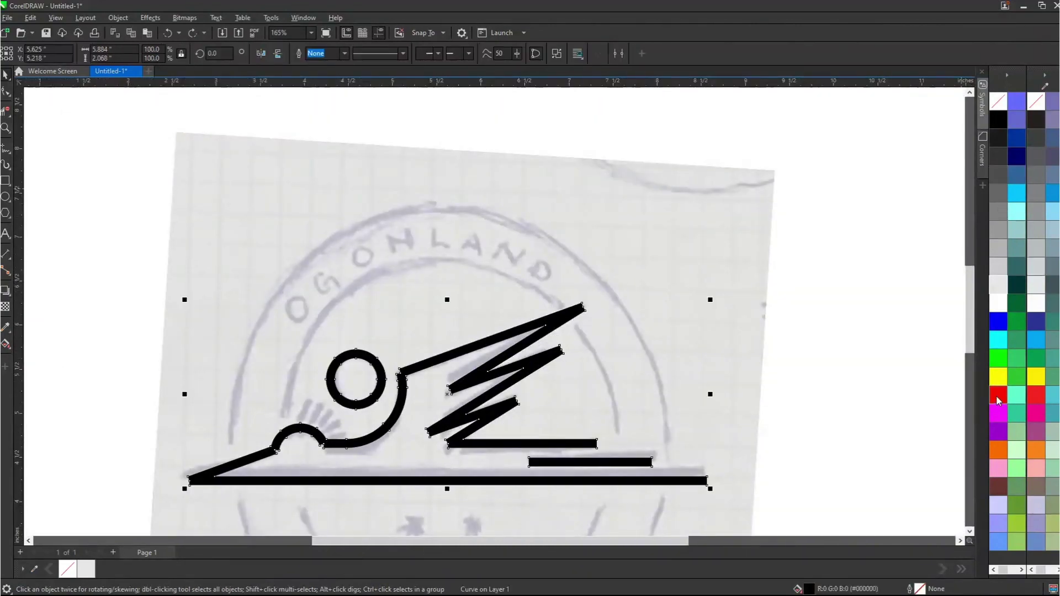
pyautogui.click(999, 396)
pyautogui.press('z')
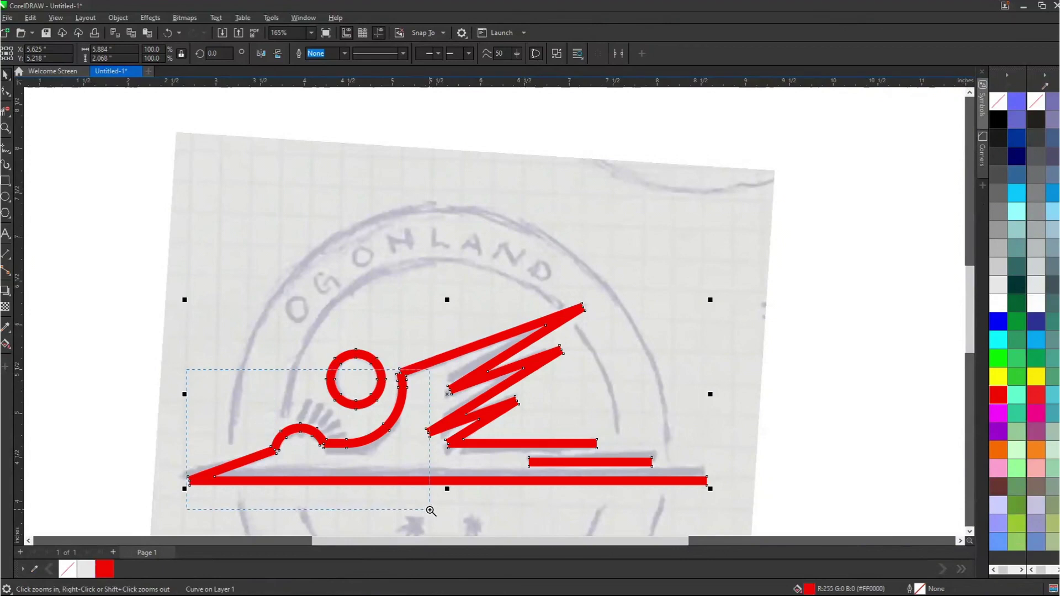
pyautogui.click(261, 482)
pyautogui.press('space')
pyautogui.click(455, 383)
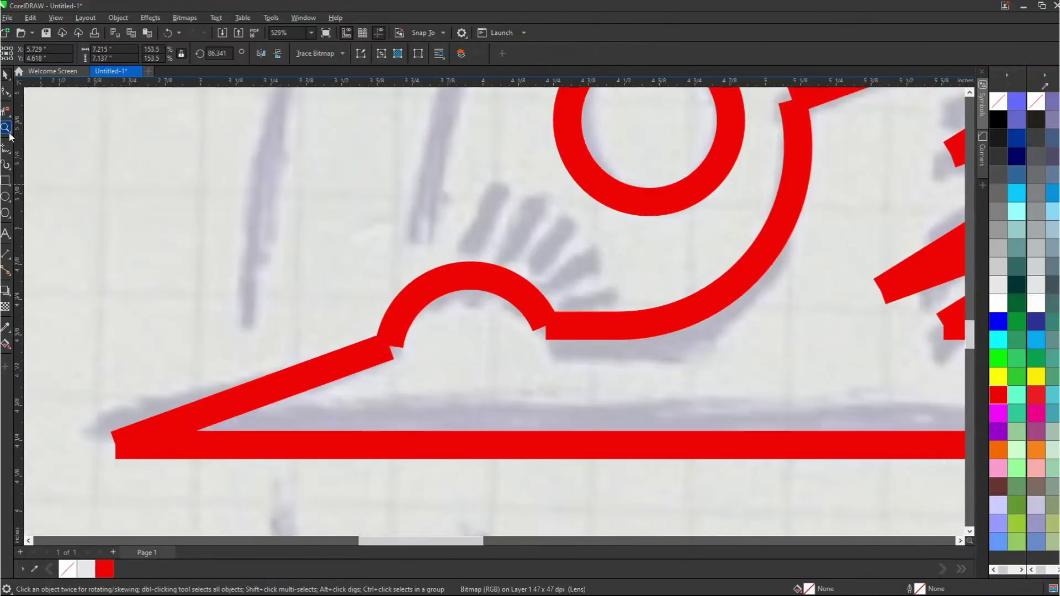
# Step: Draw a diagonal and a vertical helper line closing off the notch by the small arch
pyautogui.click(13, 156)
pyautogui.click(45, 174)
pyautogui.scroll(2, 401, 345)
pyautogui.scroll(3, 401, 345)
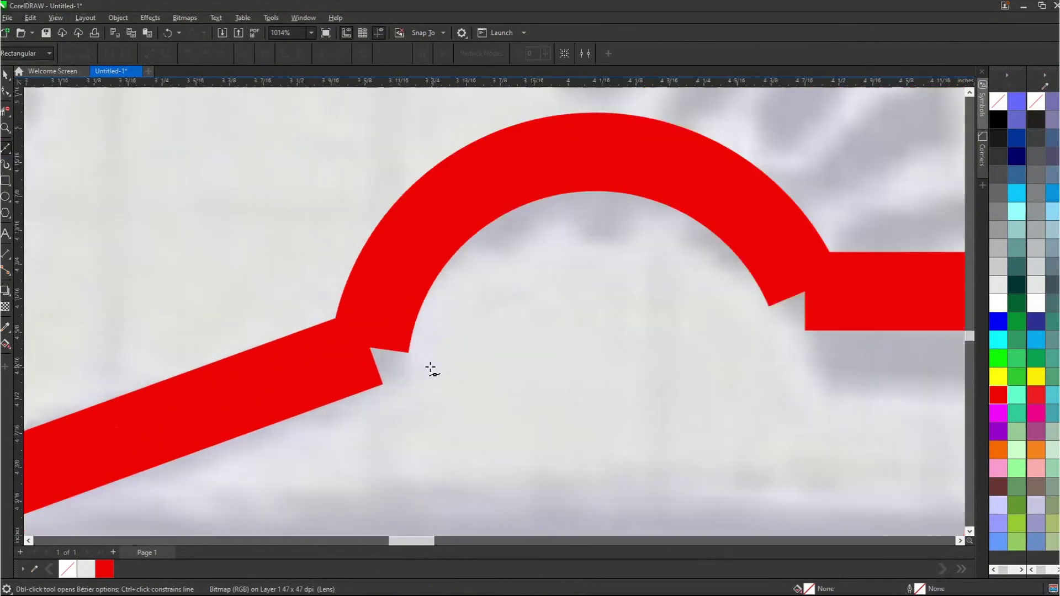
pyautogui.click(317, 410)
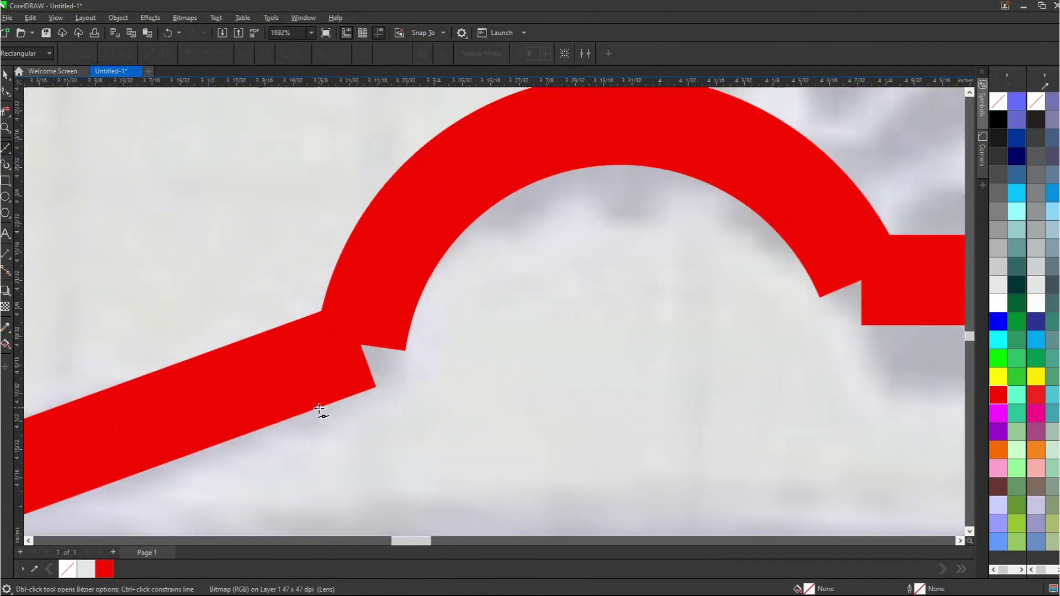
pyautogui.click(360, 392)
pyautogui.press('space')
pyautogui.moveTo(359, 392); pyautogui.dragTo(485, 346)
pyautogui.press('space')
pyautogui.click(405, 348)
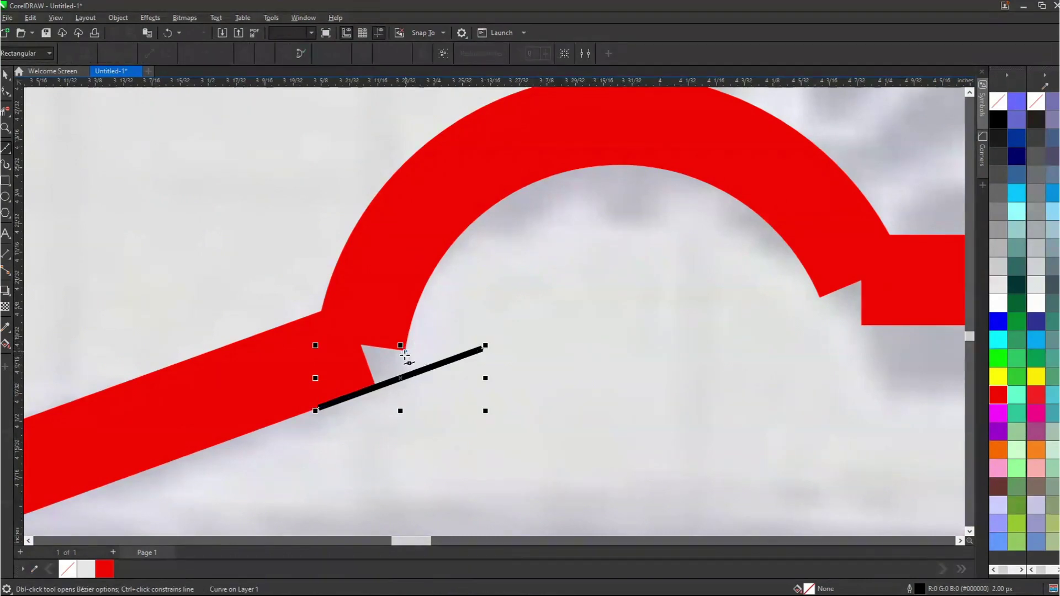
pyautogui.click(405, 405)
pyautogui.press('space')
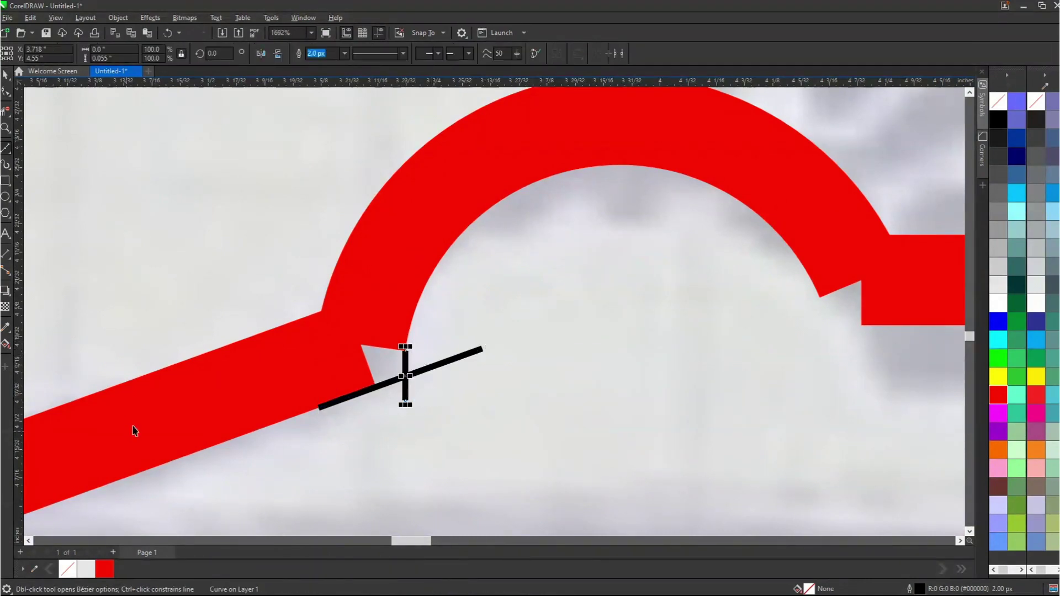
# Step: Smart Fill the small triangular gap enclosed by the helper lines
pyautogui.click(7, 345)
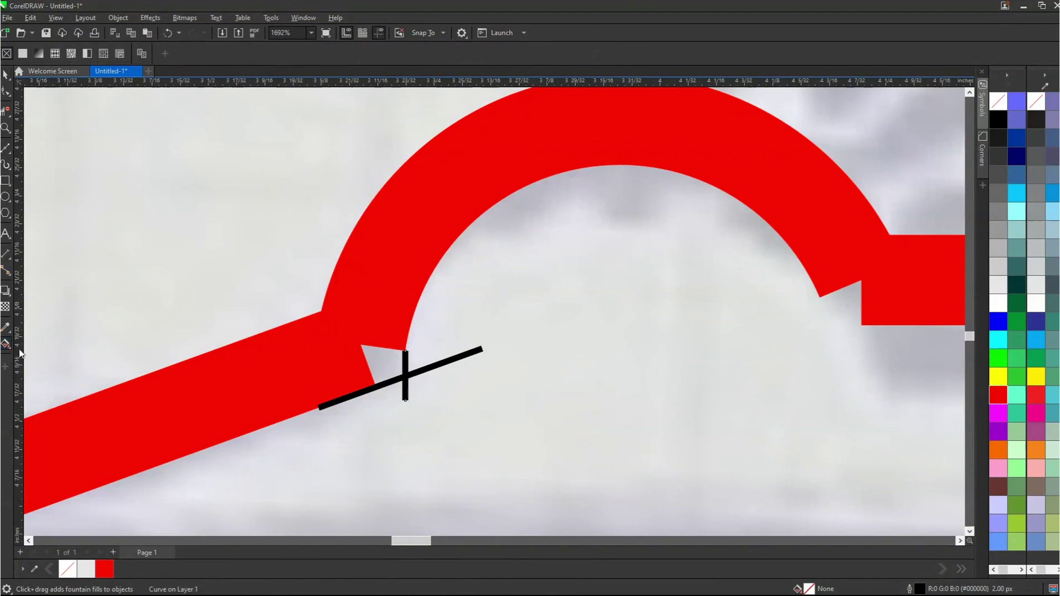
pyautogui.click(10, 348)
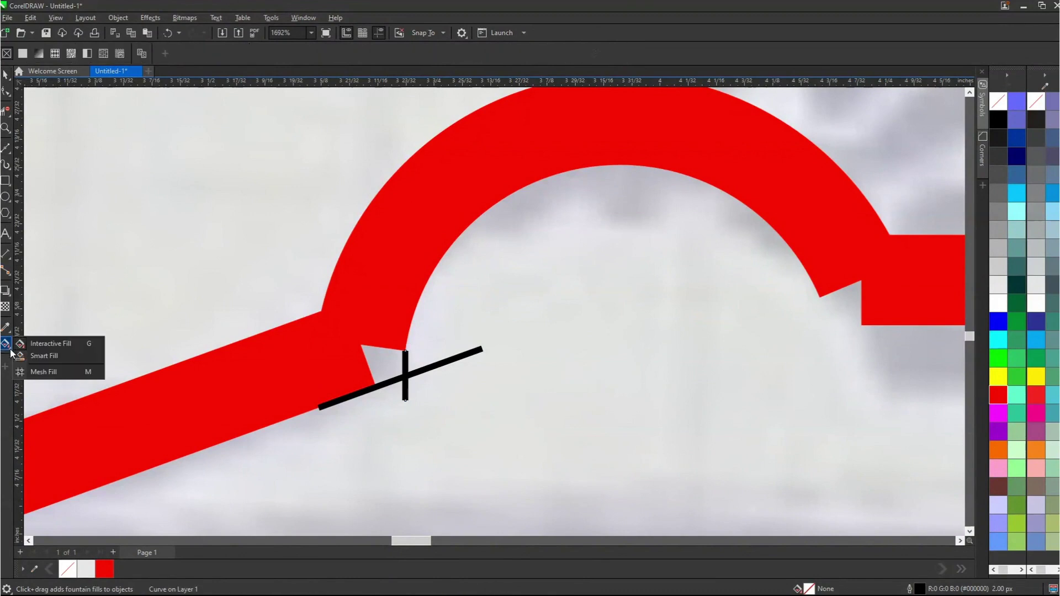
pyautogui.click(49, 357)
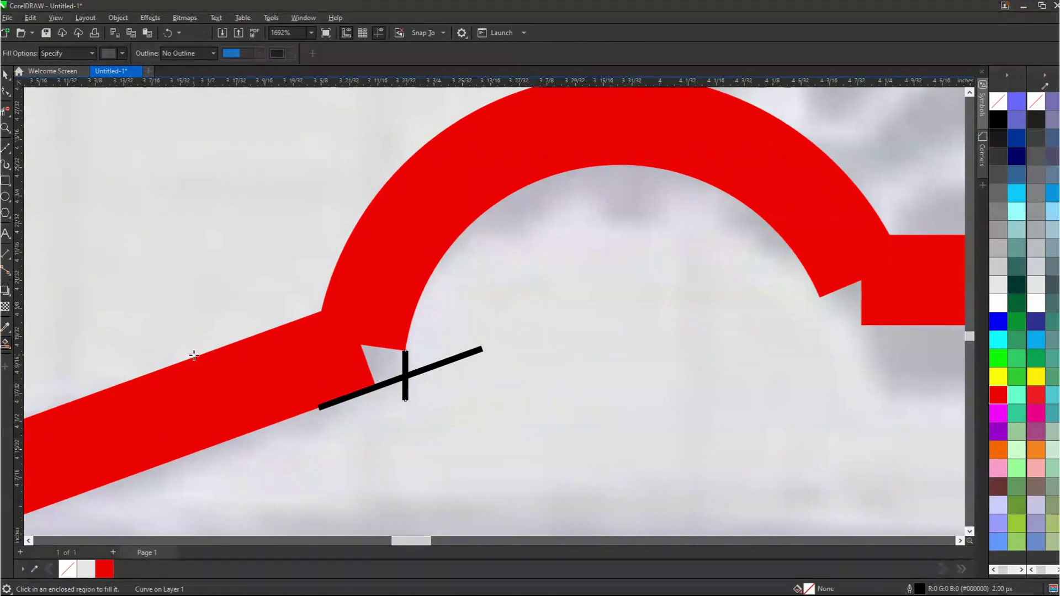
pyautogui.click(385, 362)
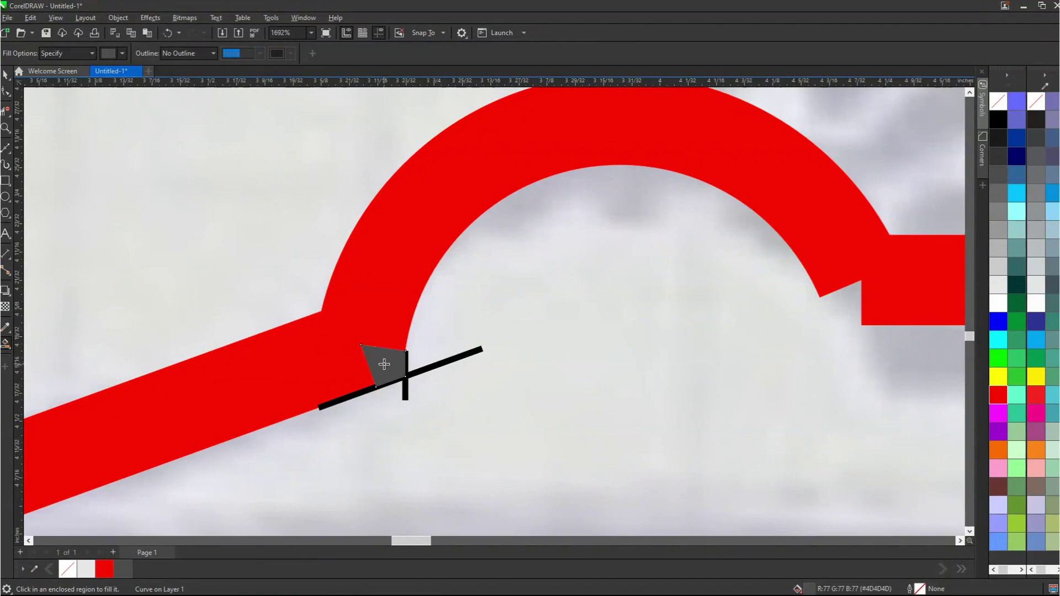
pyautogui.press('space')
# Step: Delete both helper lines and weld the filled patch into the red crane shape
pyautogui.click(450, 363)
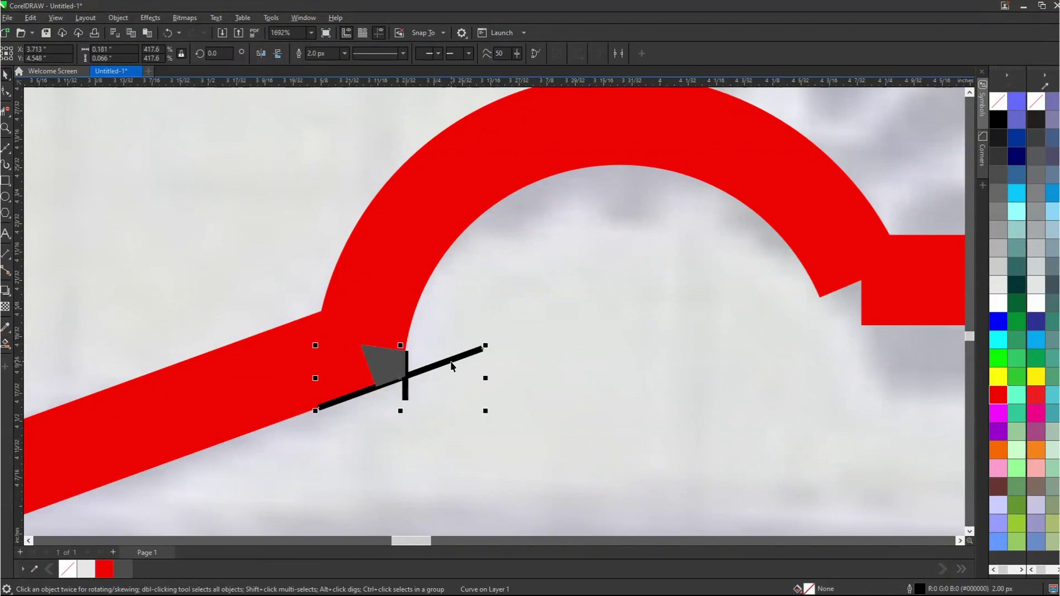
pyautogui.press('Delete')
pyautogui.click(404, 392)
pyautogui.press('Delete')
pyautogui.click(391, 367)
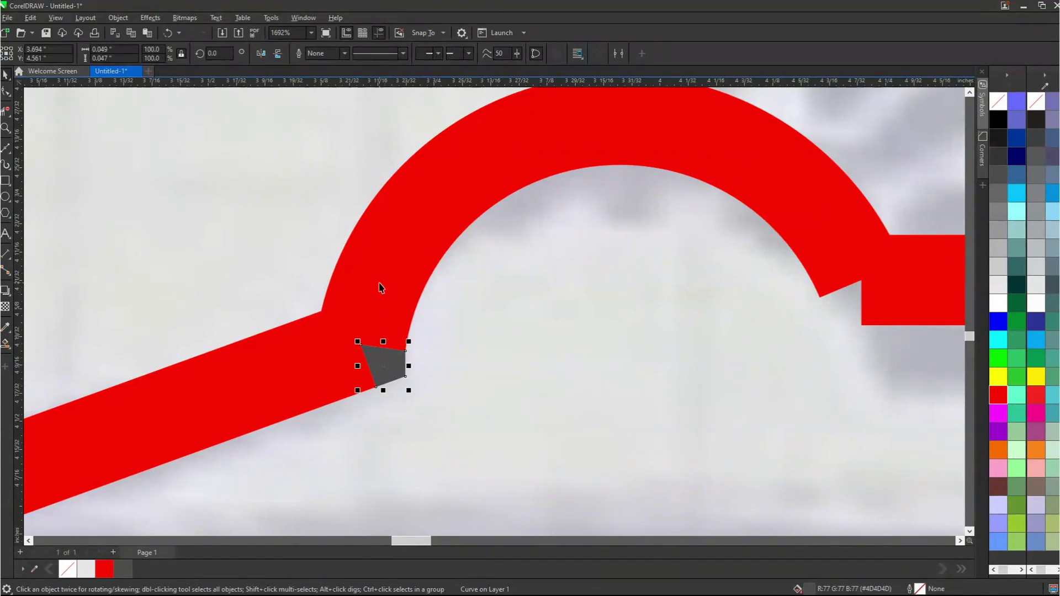
pyautogui.keyDown('shift'); pyautogui.click(383, 282); pyautogui.keyUp('shift')
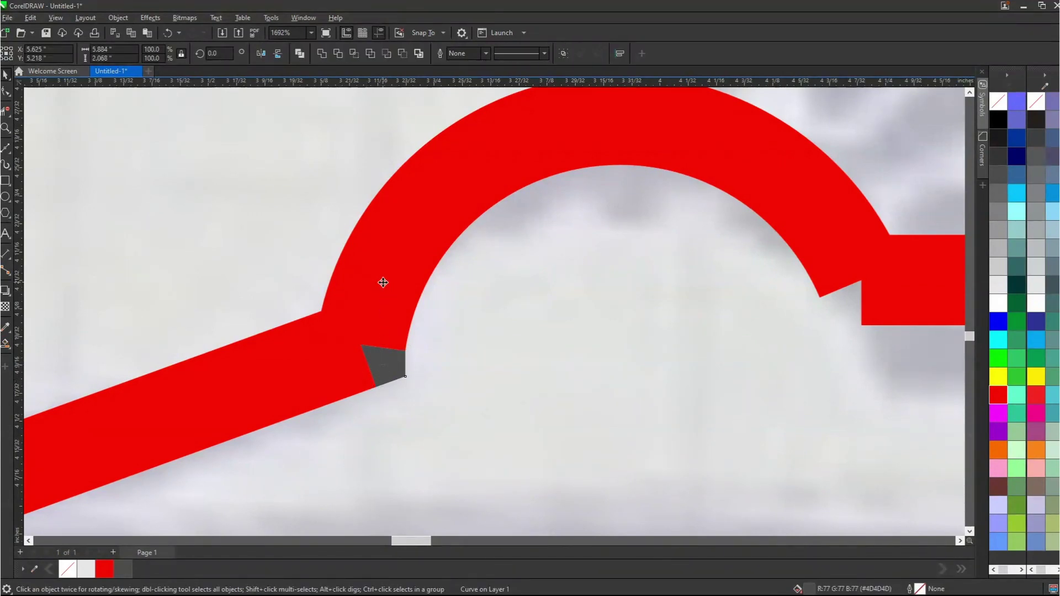
pyautogui.click(323, 55)
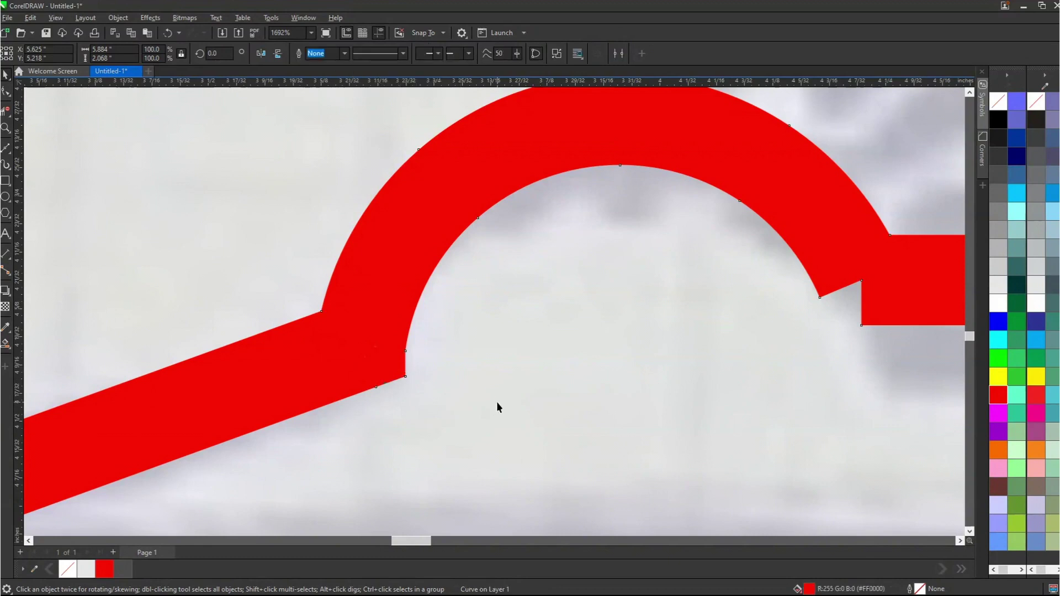
pyautogui.scroll(-1, 496, 402)
pyautogui.click(495, 373)
# Step: Remove the extra node at the inner corner of the red crane outline
pyautogui.scroll(1, 414, 379)
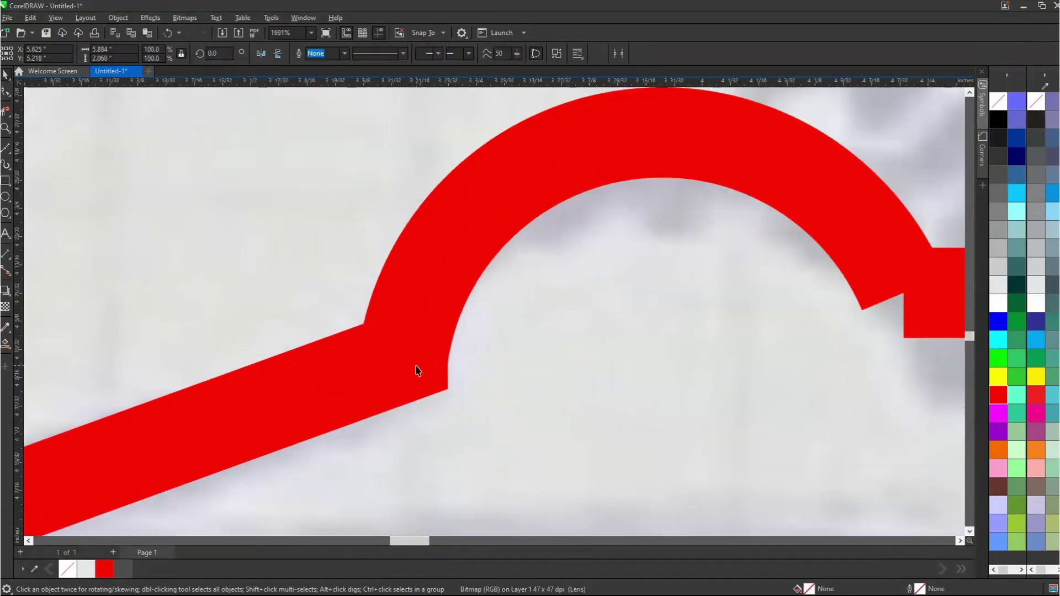
pyautogui.click(417, 371)
pyautogui.scroll(4, 449, 371)
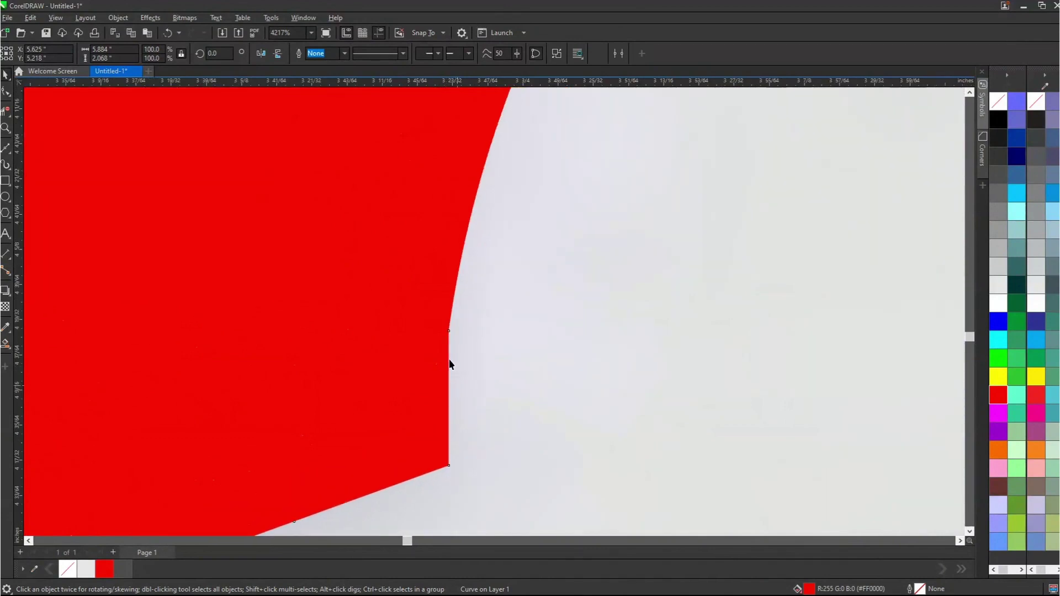
pyautogui.scroll(4, 450, 364)
pyautogui.press('F10')
pyautogui.click(6, 92)
pyautogui.scroll(-1, 452, 360)
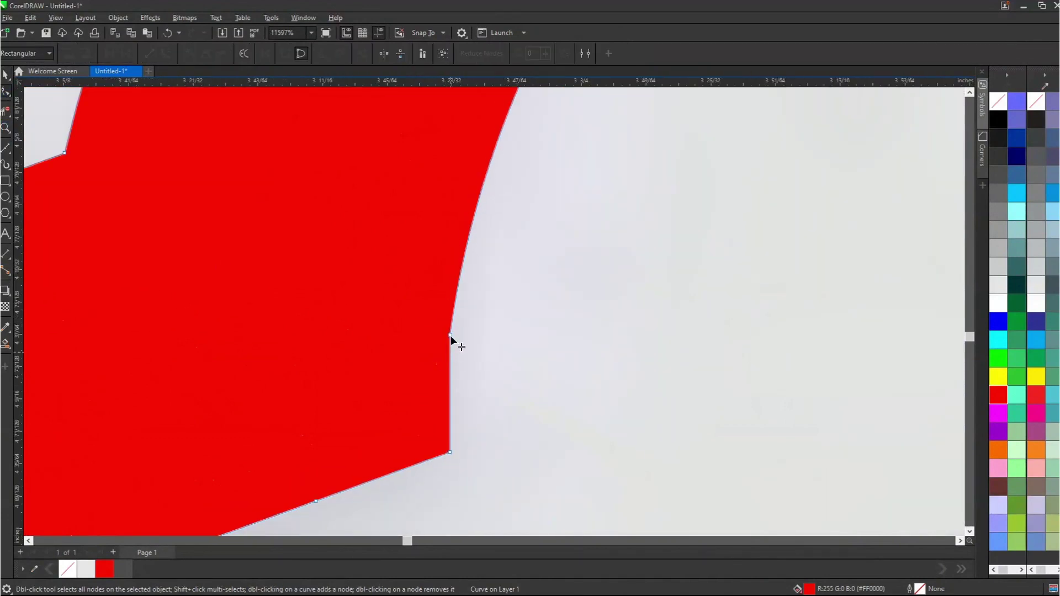
pyautogui.doubleClick(450, 335)
pyautogui.scroll(-5, 454, 354)
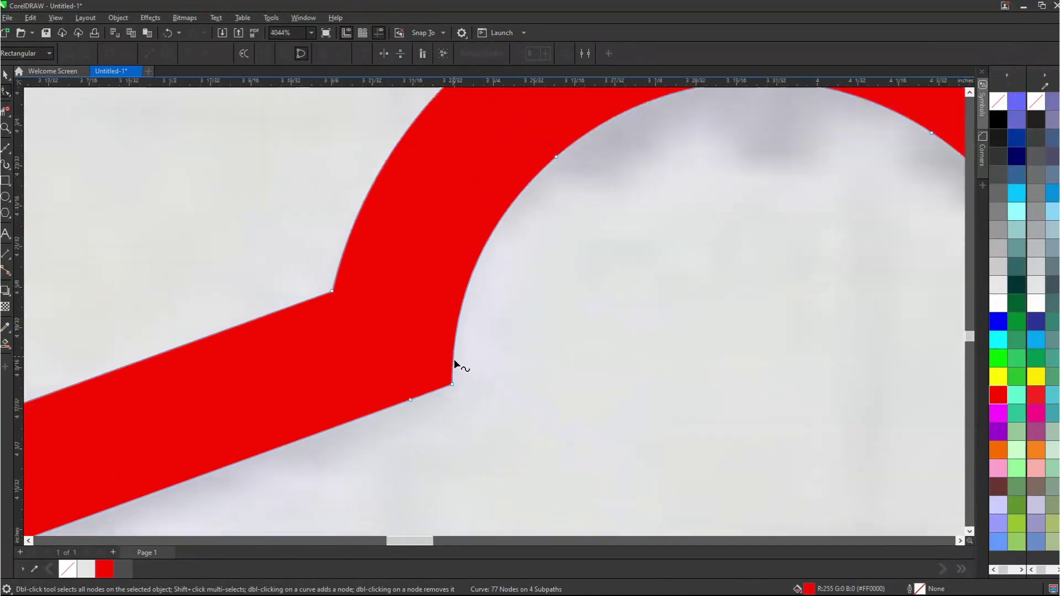
pyautogui.scroll(-3, 570, 378)
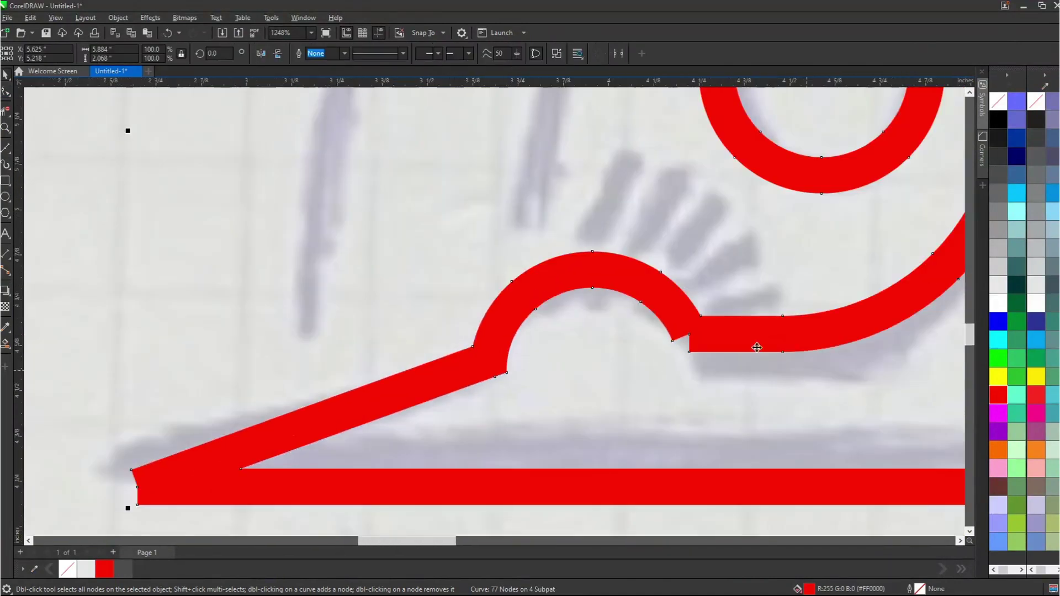
pyautogui.scroll(3, 727, 351)
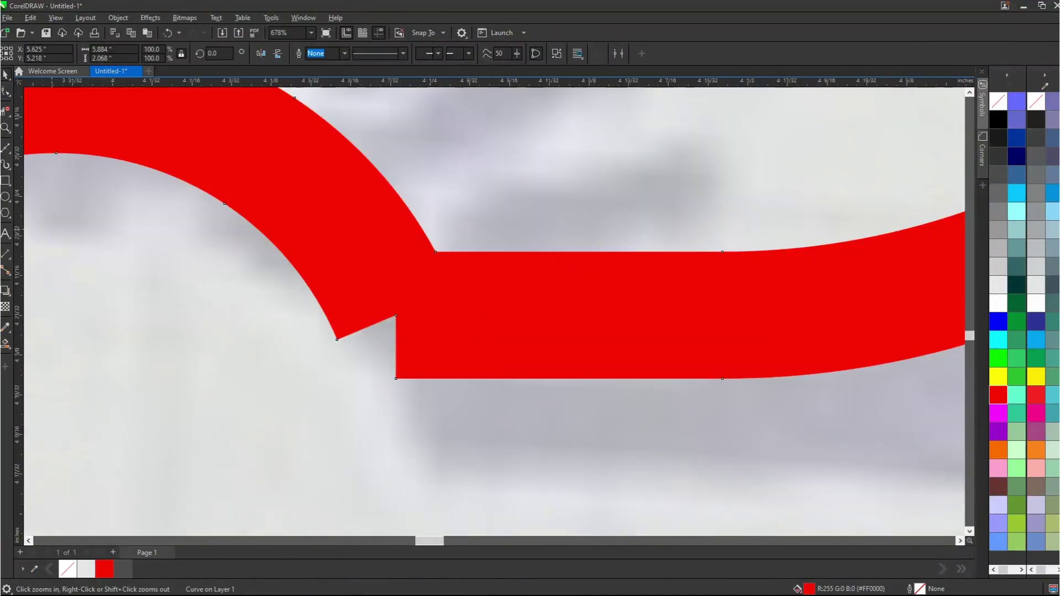
# Step: Draw a horizontal and a slanted guide line, then Smart Fill the notch they enclose
pyautogui.click(6, 149)
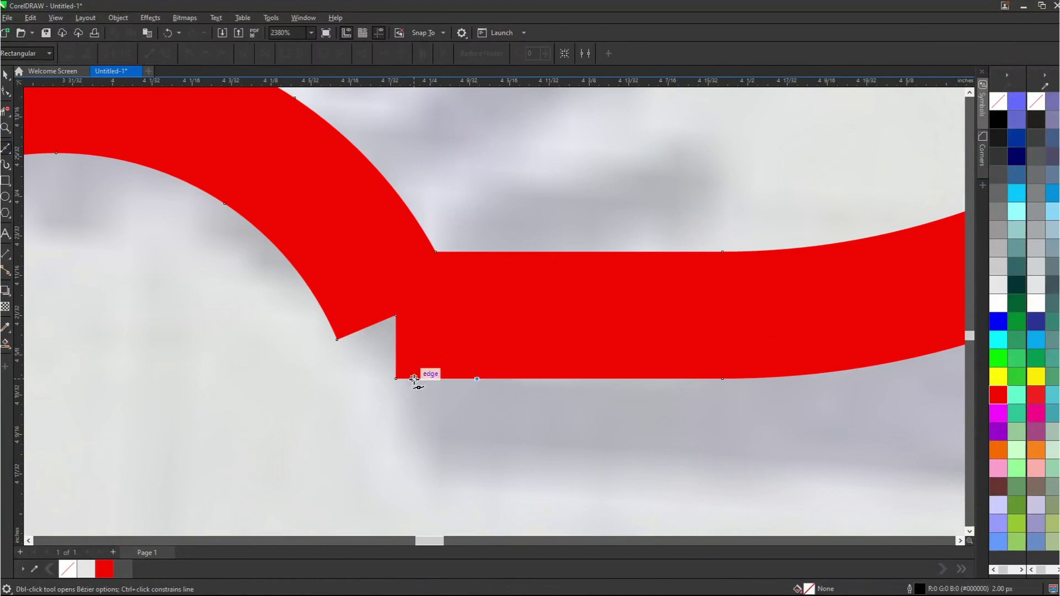
pyautogui.click(477, 379)
pyautogui.click(199, 379)
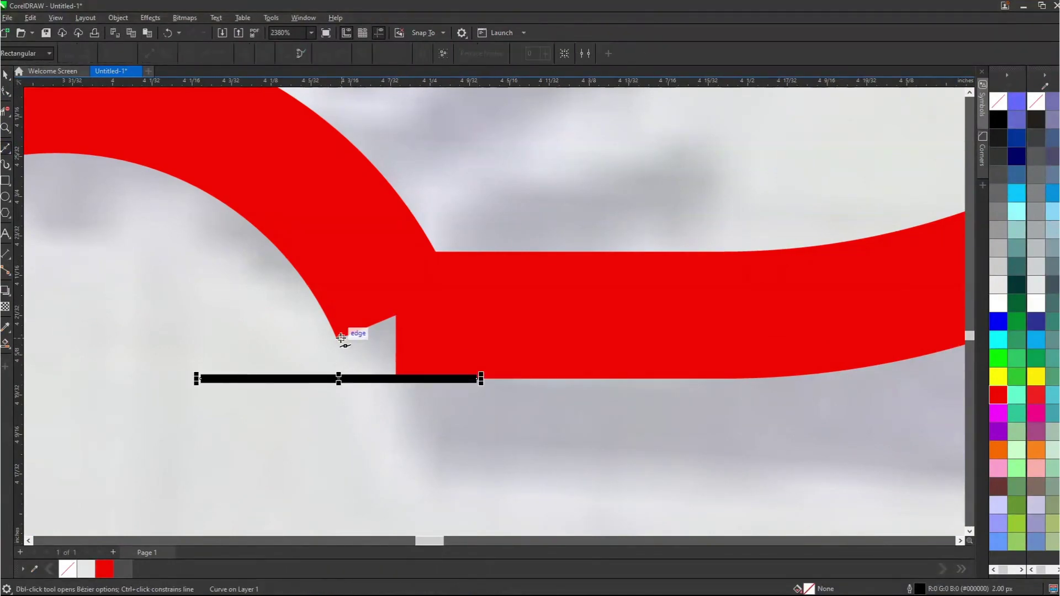
pyautogui.click(339, 337)
pyautogui.click(352, 379)
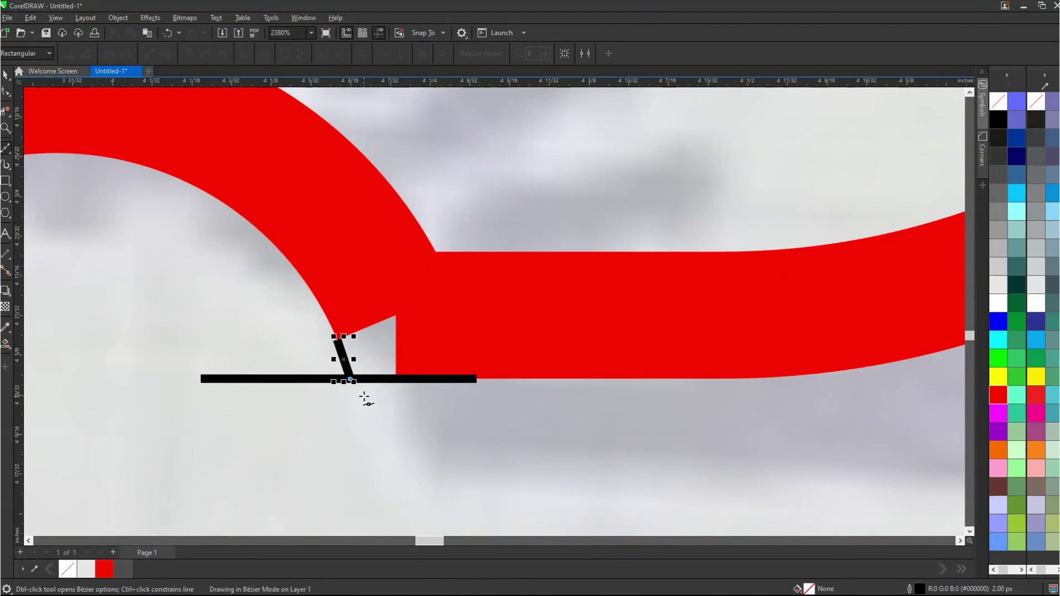
pyautogui.moveTo(352, 381); pyautogui.dragTo(363, 411)
pyautogui.click(6, 342)
pyautogui.click(372, 351)
pyautogui.press('space')
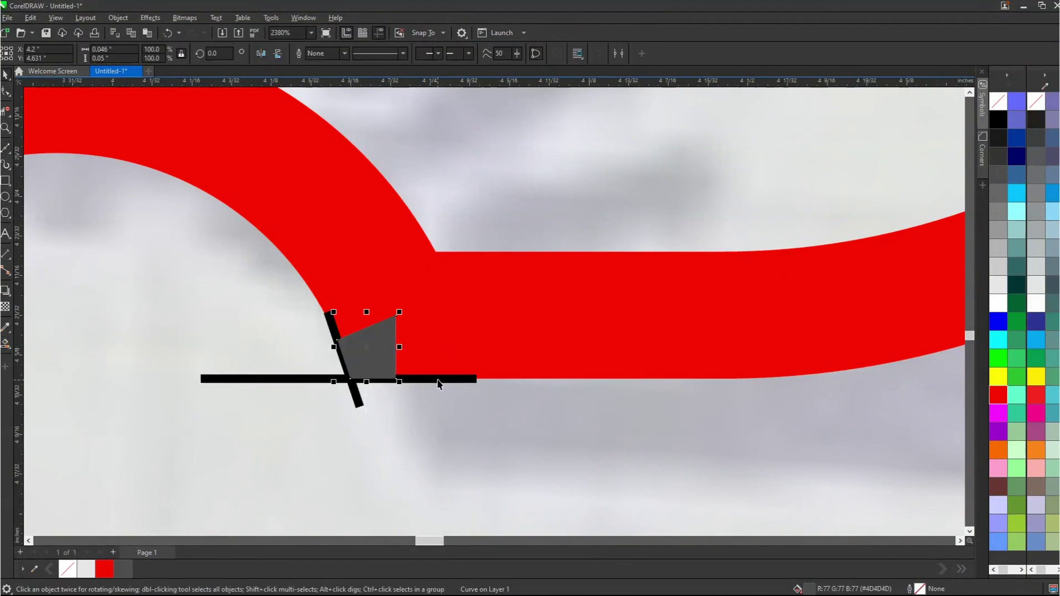
# Step: Delete both guide lines and weld the fill patch into the red outline
pyautogui.click(442, 380)
pyautogui.press('Delete')
pyautogui.click(360, 398)
pyautogui.press('Delete')
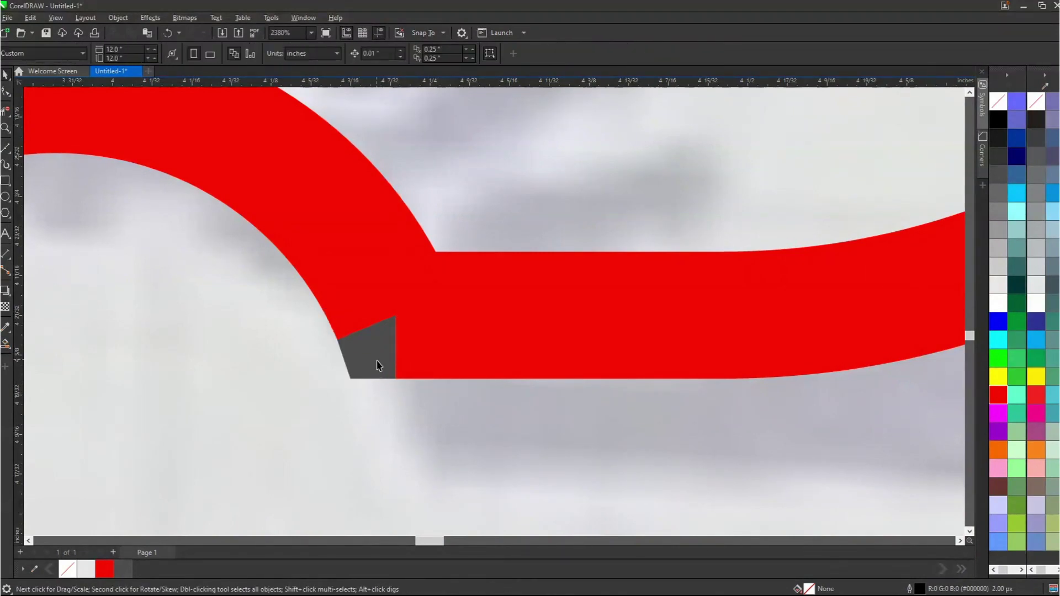
pyautogui.click(377, 365)
pyautogui.keyDown('shift'); pyautogui.click(315, 111); pyautogui.keyUp('shift')
pyautogui.click(321, 53)
# Step: Delete the leftover node at the newly joined corner
pyautogui.press('F10')
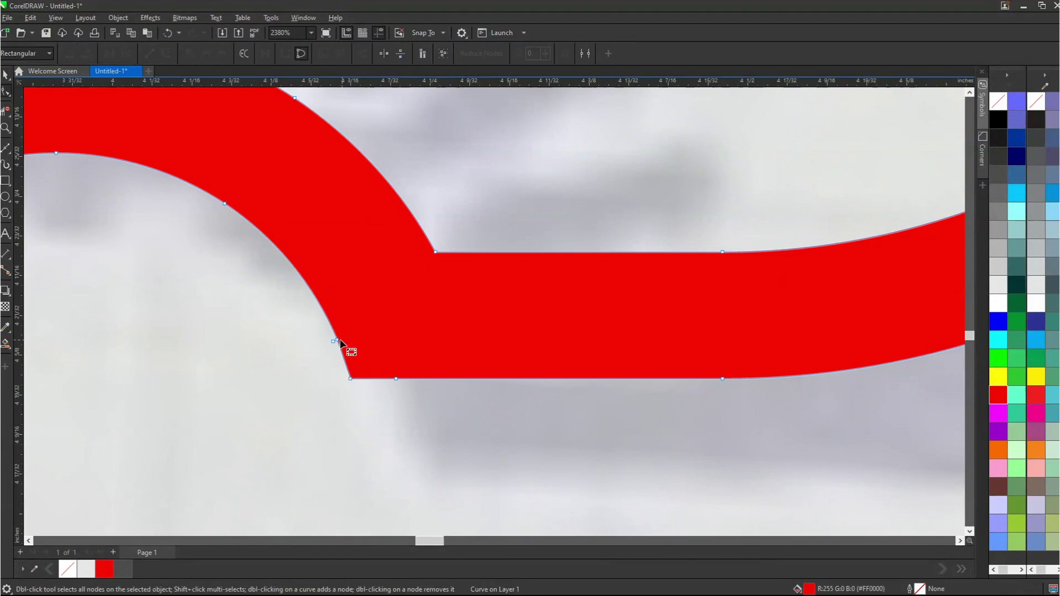
pyautogui.press('Delete')
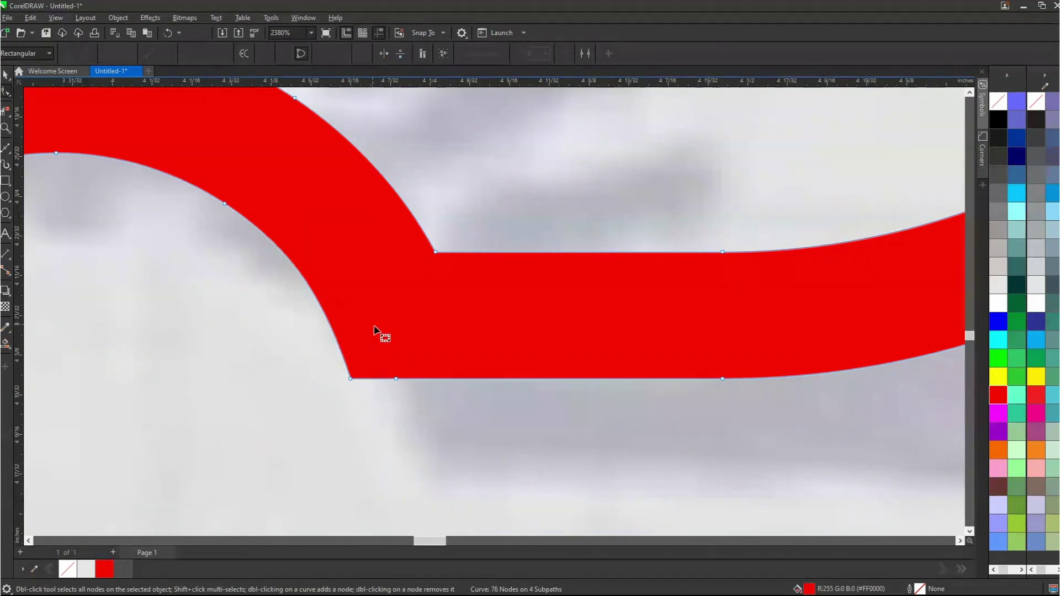
pyautogui.scroll(-5, 375, 330)
pyautogui.press('space')
pyautogui.scroll(-2, 220, 253)
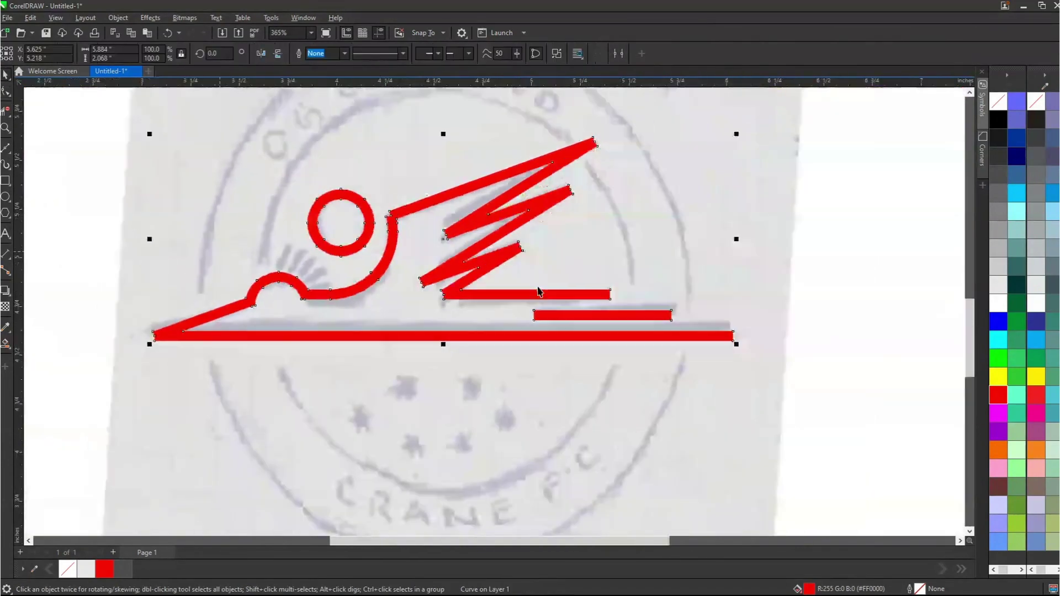
pyautogui.scroll(-1, 634, 303)
pyautogui.scroll(2, 466, 275)
pyautogui.scroll(-1, 379, 237)
pyautogui.scroll(2, 334, 226)
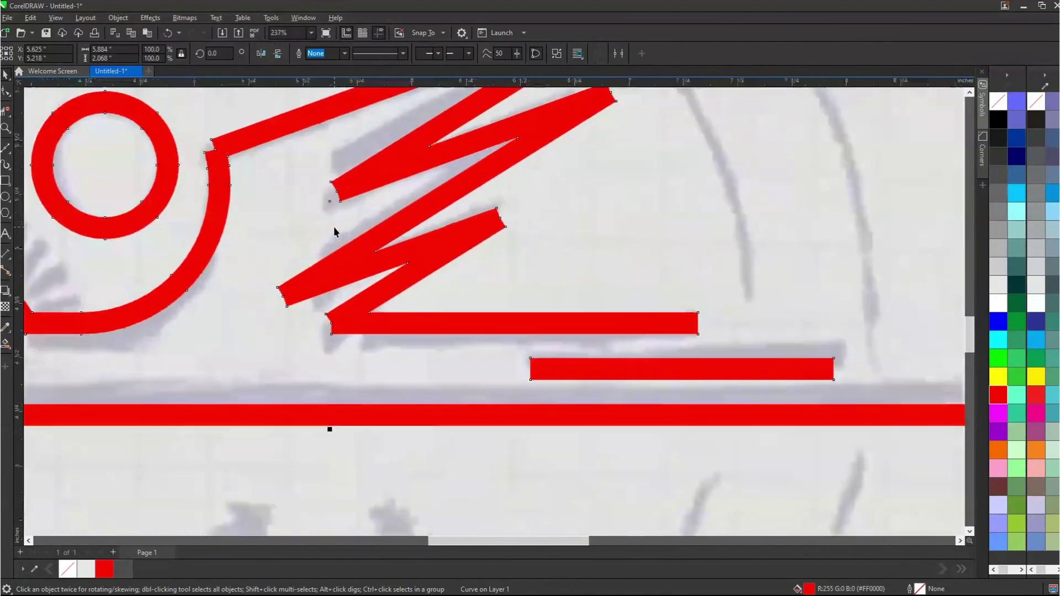
pyautogui.scroll(1, 334, 226)
pyautogui.scroll(-3, 333, 229)
pyautogui.scroll(3, 250, 177)
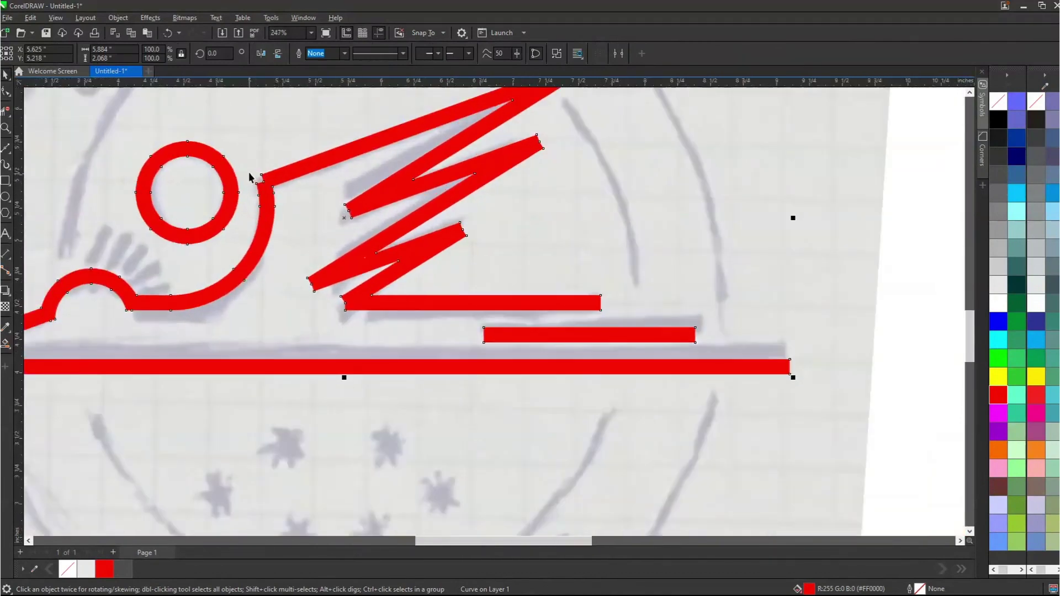
pyautogui.scroll(6, 251, 174)
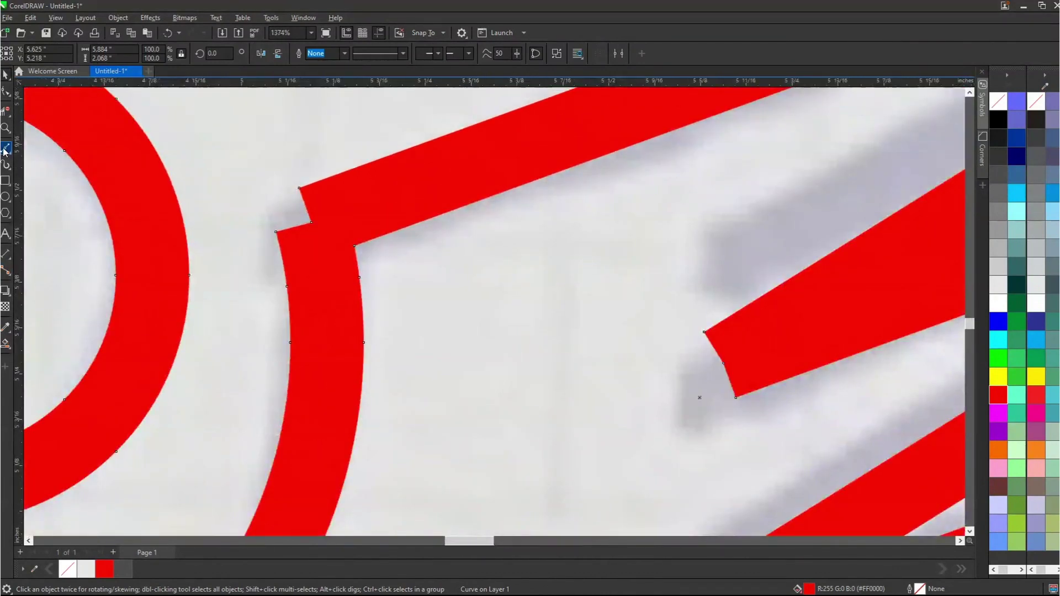
# Step: Draw two crossing guide lines at the gap beside the head curve's corner
pyautogui.click(5, 149)
pyautogui.click(348, 170)
pyautogui.click(299, 188)
pyautogui.press('space')
pyautogui.click(301, 194)
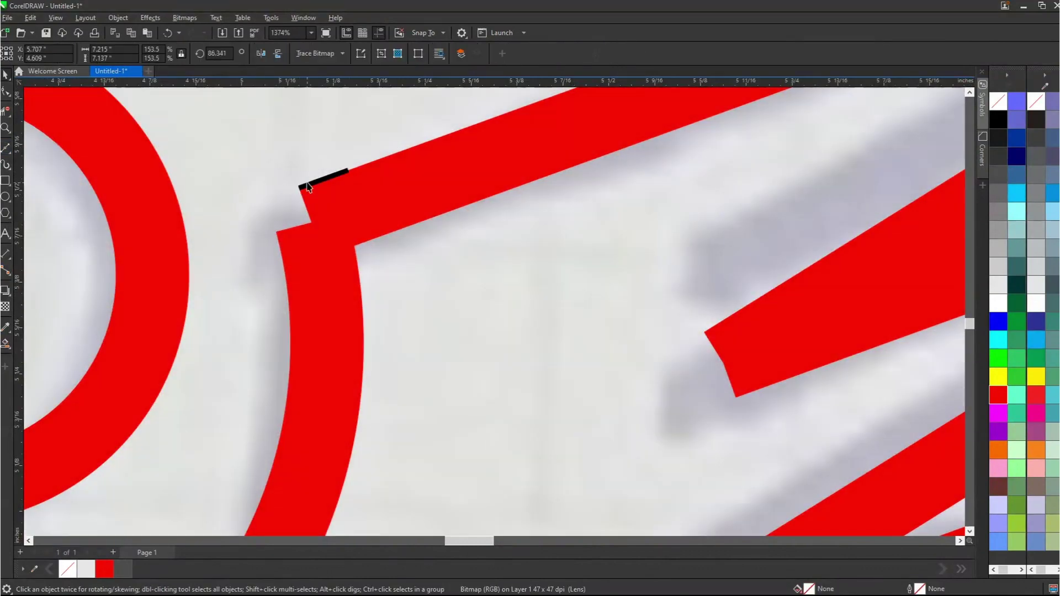
pyautogui.click(308, 187)
pyautogui.moveTo(297, 189); pyautogui.dragTo(218, 219)
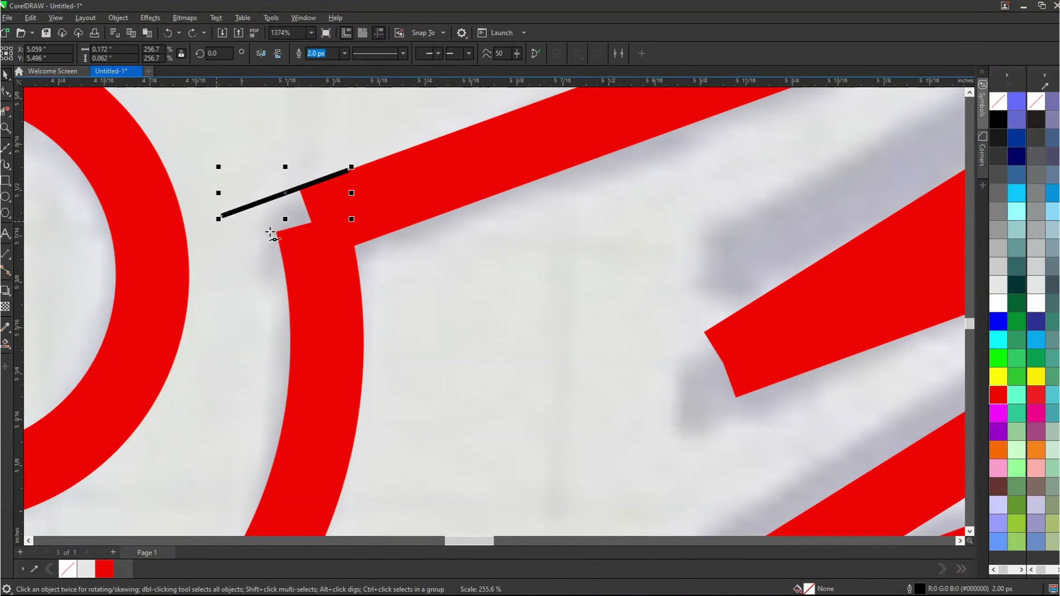
pyautogui.press('space')
pyautogui.click(276, 232)
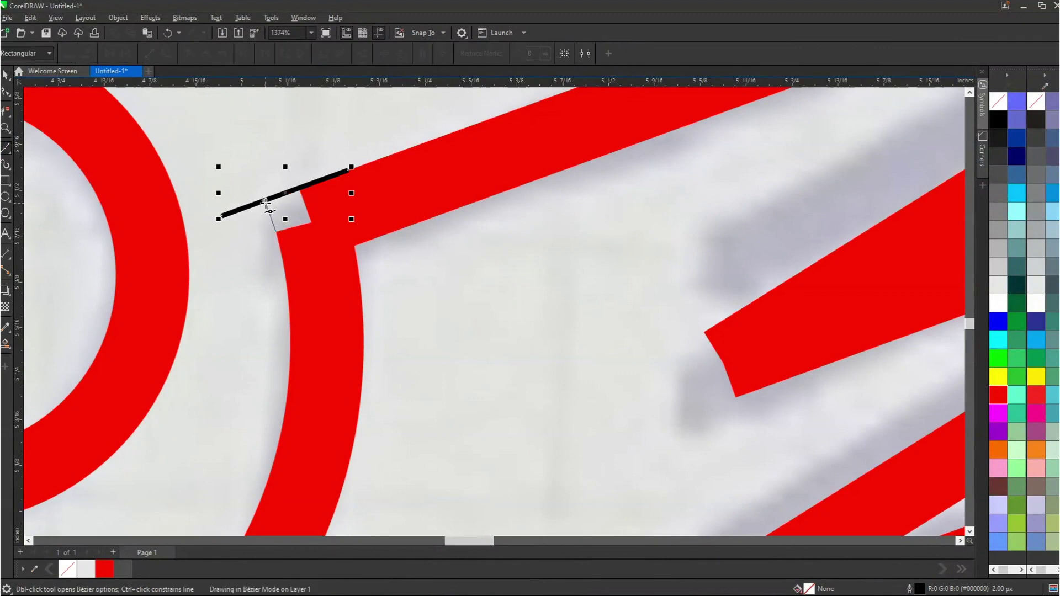
pyautogui.click(246, 161)
pyautogui.press('space')
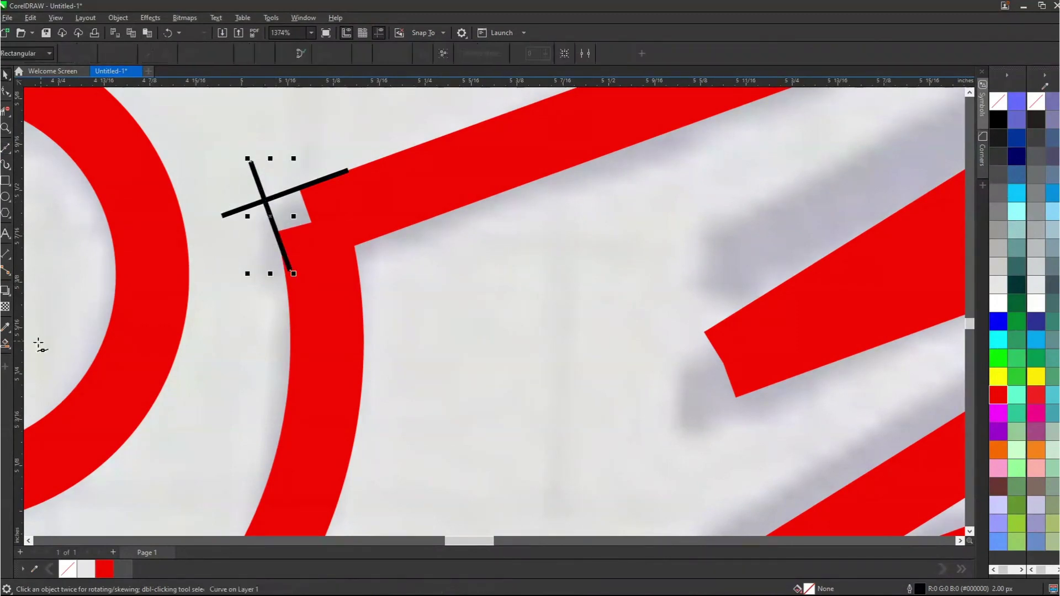
# Step: Smart Fill the gap, delete both guide lines and weld the patch into the red outline
pyautogui.click(6, 344)
pyautogui.click(286, 211)
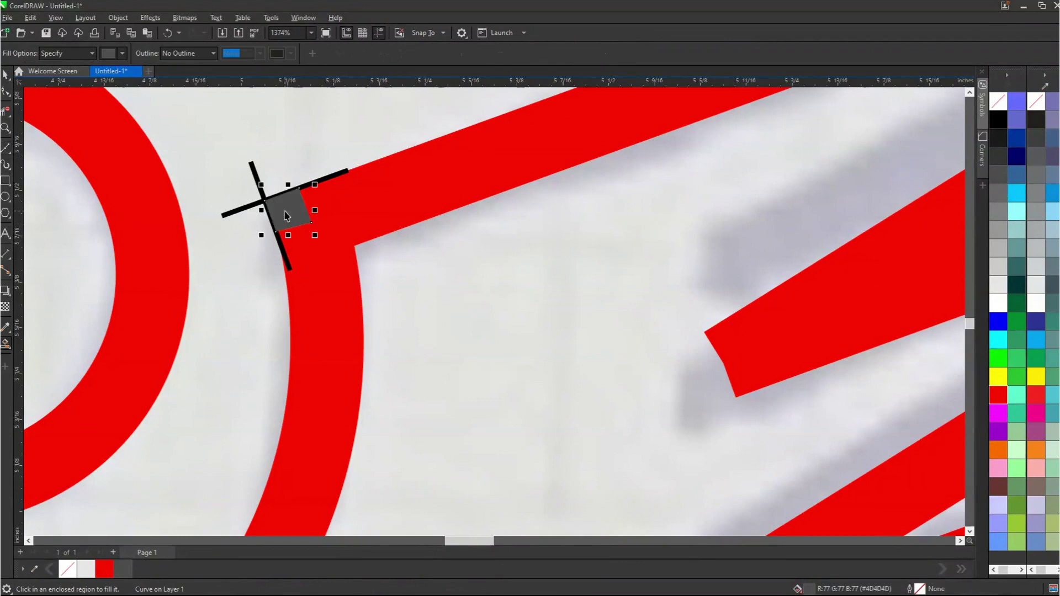
pyautogui.click(326, 180)
pyautogui.press('Delete')
pyautogui.click(257, 180)
pyautogui.press('Delete')
pyautogui.click(307, 210)
pyautogui.keyDown('shift'); pyautogui.click(328, 175); pyautogui.keyUp('shift')
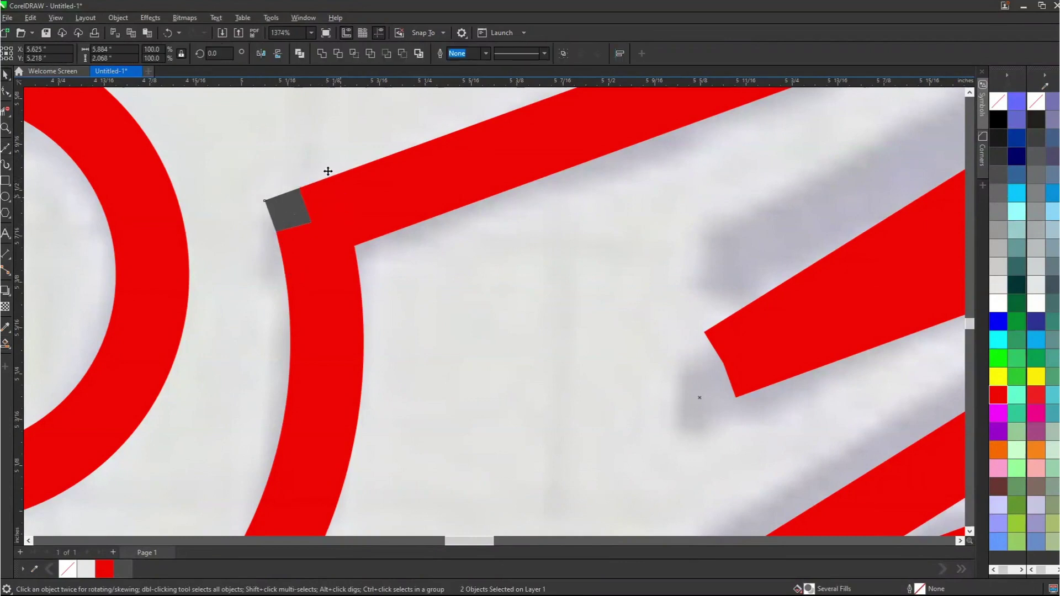
pyautogui.click(322, 54)
pyautogui.scroll(-3, 354, 280)
pyautogui.scroll(-5, 353, 280)
pyautogui.press('Escape')
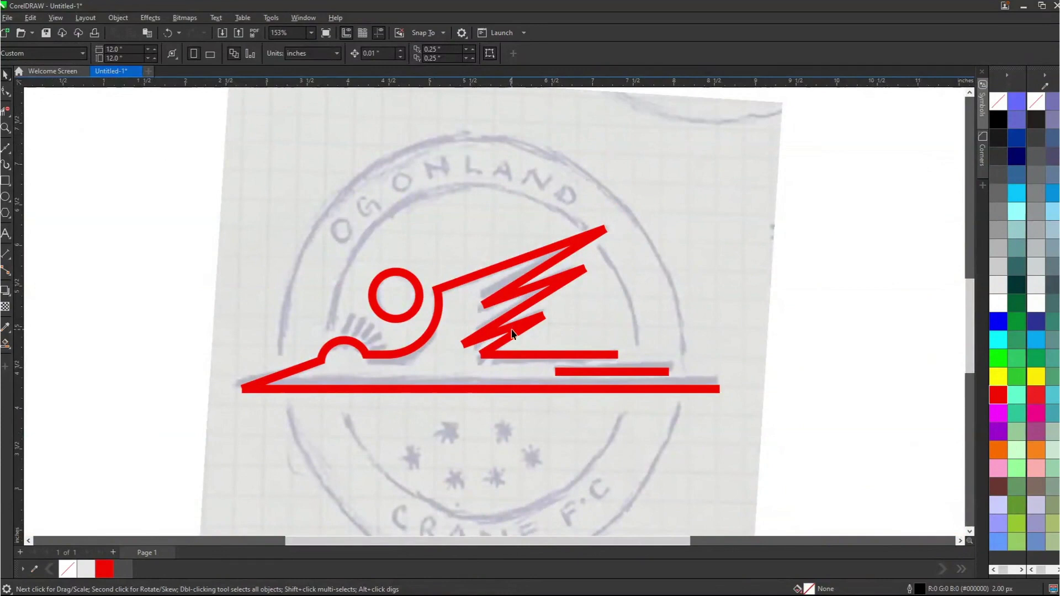
pyautogui.press('z')
pyautogui.click(566, 402)
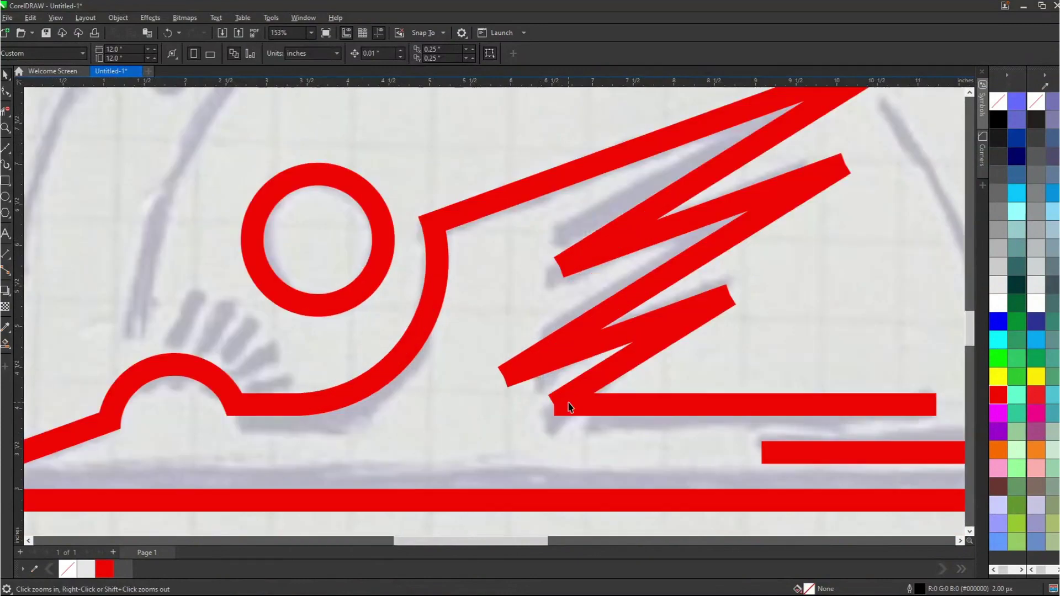
pyautogui.click(552, 402)
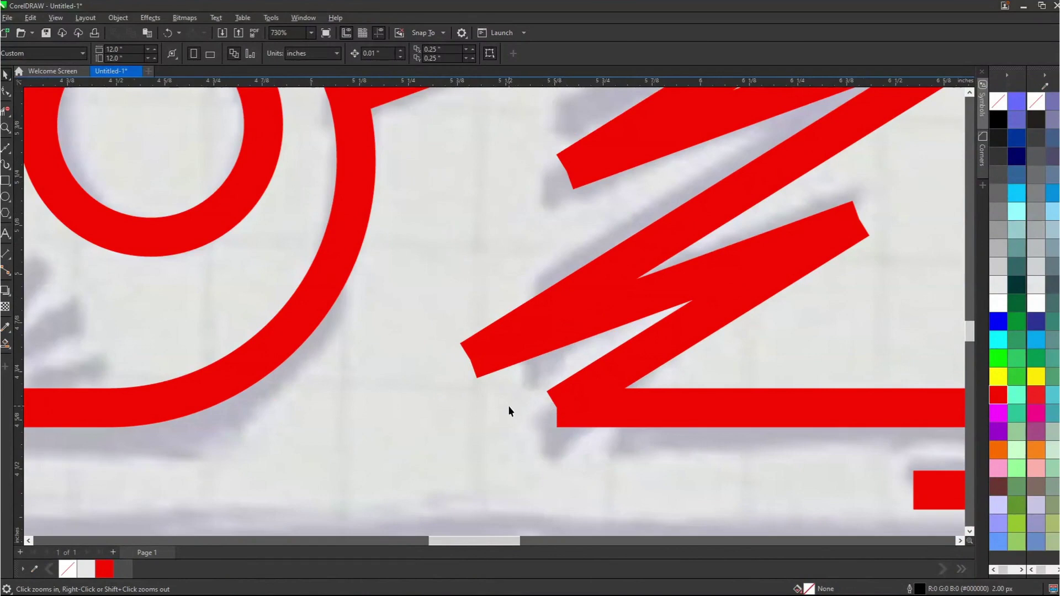
pyautogui.scroll(-3, 450, 414)
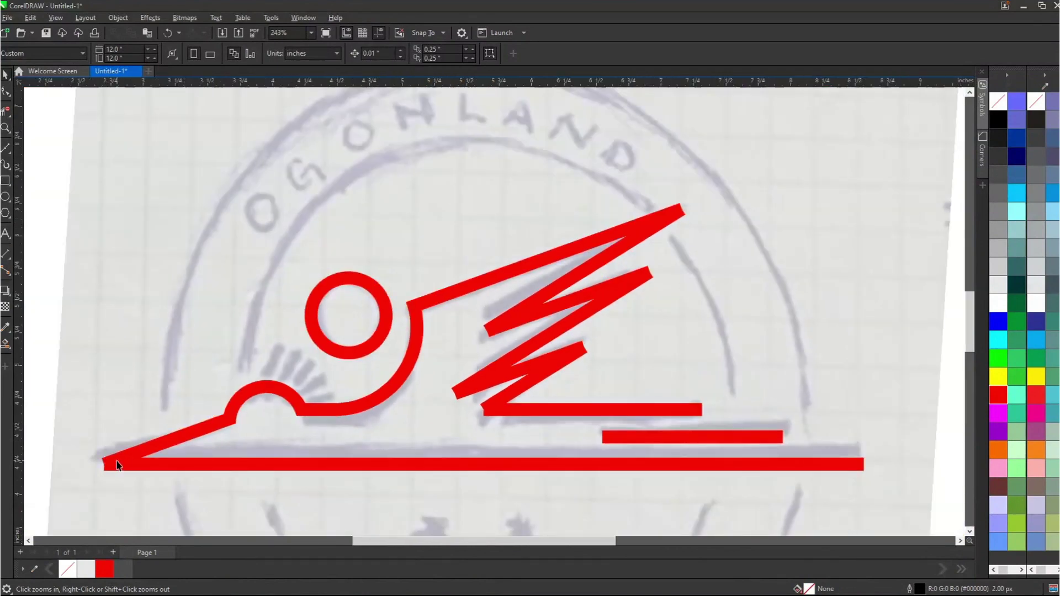
pyautogui.scroll(-1, 492, 398)
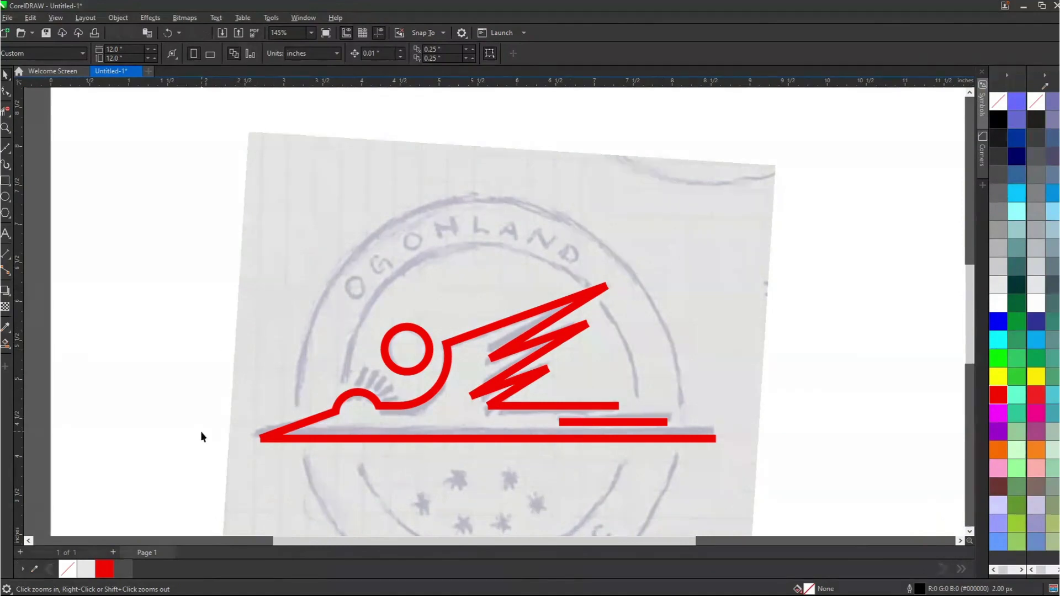
pyautogui.scroll(1, 192, 470)
pyautogui.press('F10')
pyautogui.scroll(1, 303, 421)
pyautogui.click(336, 414)
# Step: Try dragging the lower-left corner node outward, then undo the move
pyautogui.scroll(3, 336, 414)
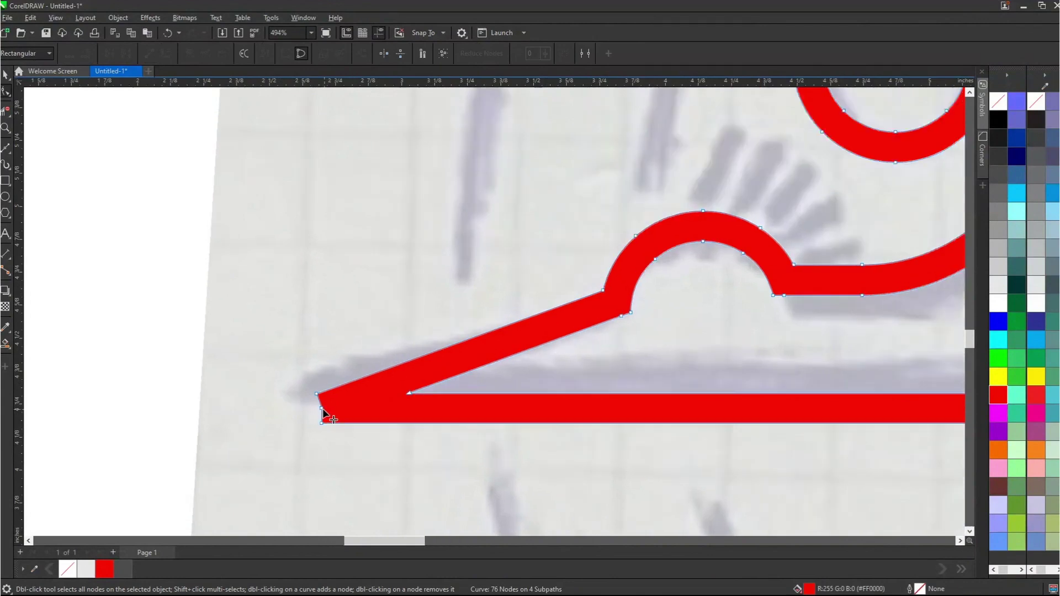
pyautogui.moveTo(320, 407); pyautogui.dragTo(128, 452)
pyautogui.hotkey('ctrl', 'z')
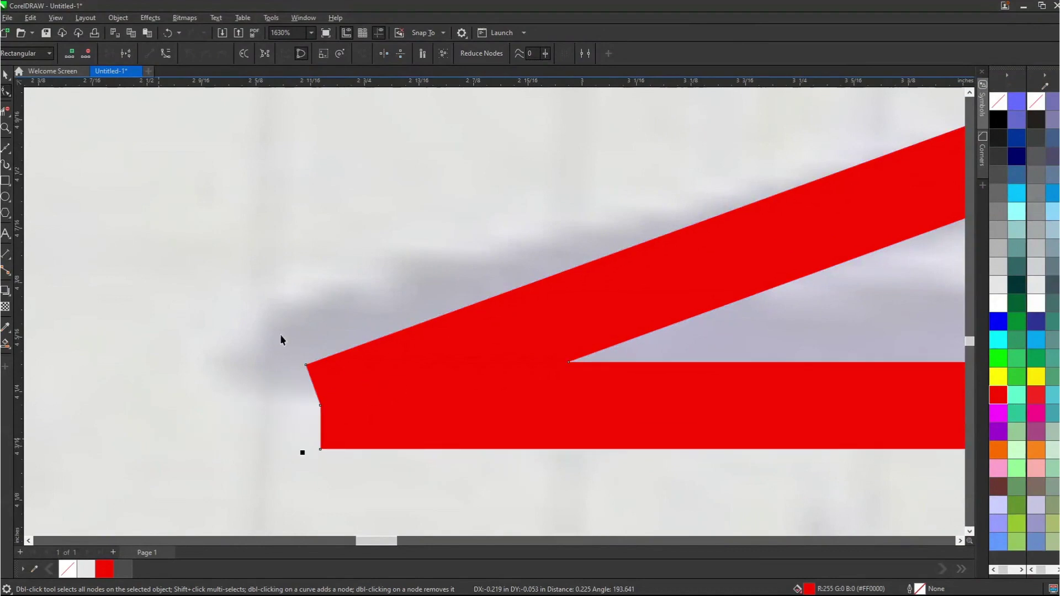
pyautogui.press('space')
# Step: Draw a bottom guide line and a slanted line extended across it to form the tail tip
pyautogui.click(6, 148)
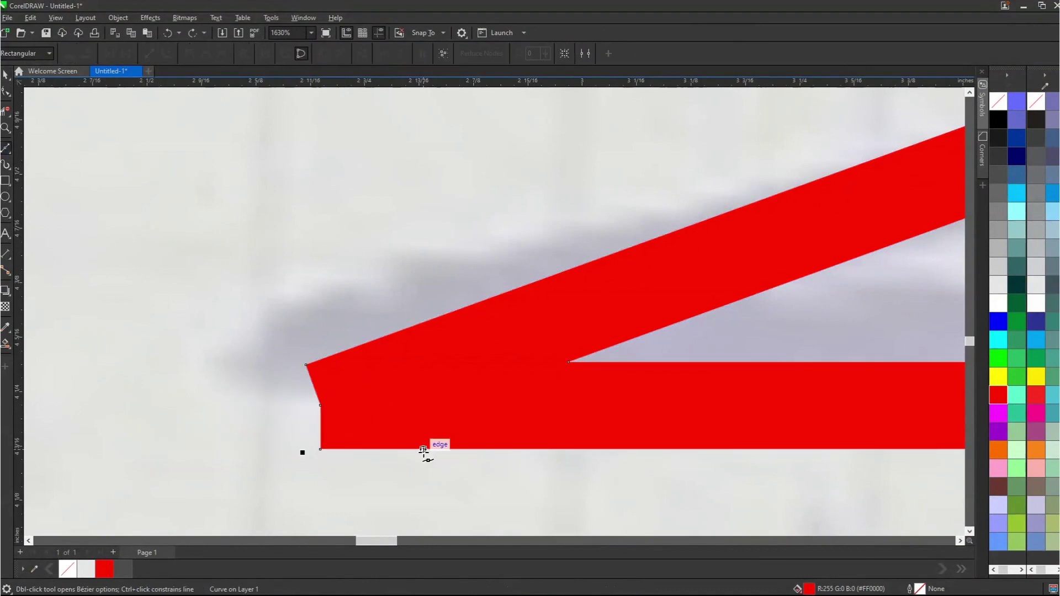
pyautogui.click(322, 450)
pyautogui.click(426, 450)
pyautogui.press('space')
pyautogui.moveTo(165, 378); pyautogui.dragTo(112, 356)
pyautogui.press('space')
pyautogui.click(551, 317)
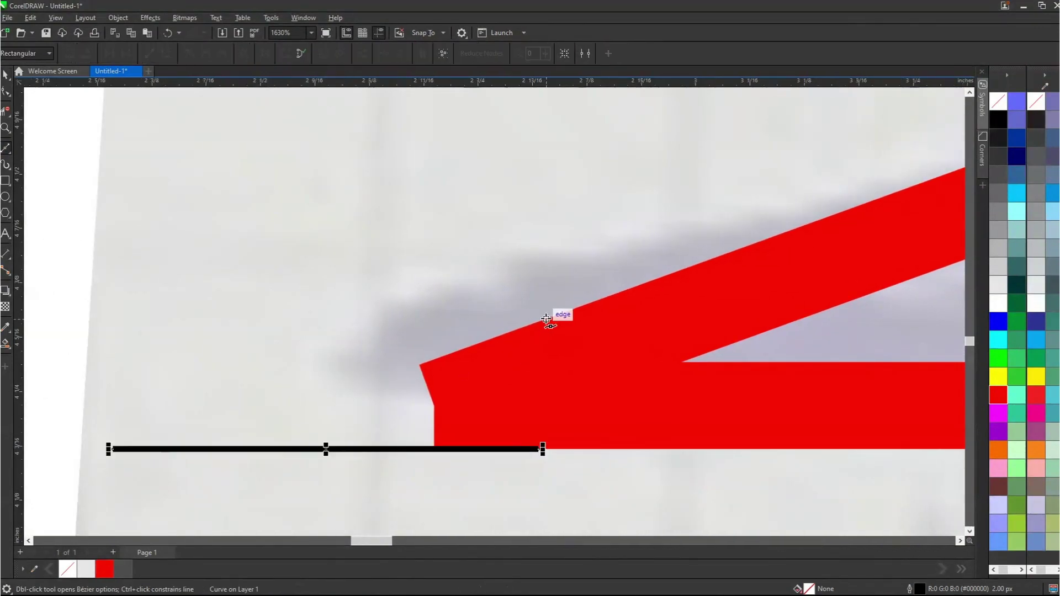
pyautogui.click(460, 352)
pyautogui.press('space')
pyautogui.moveTo(457, 353); pyautogui.dragTo(121, 472)
# Step: Smart Fill the triangle between the lines and delete both black helper lines
pyautogui.click(7, 345)
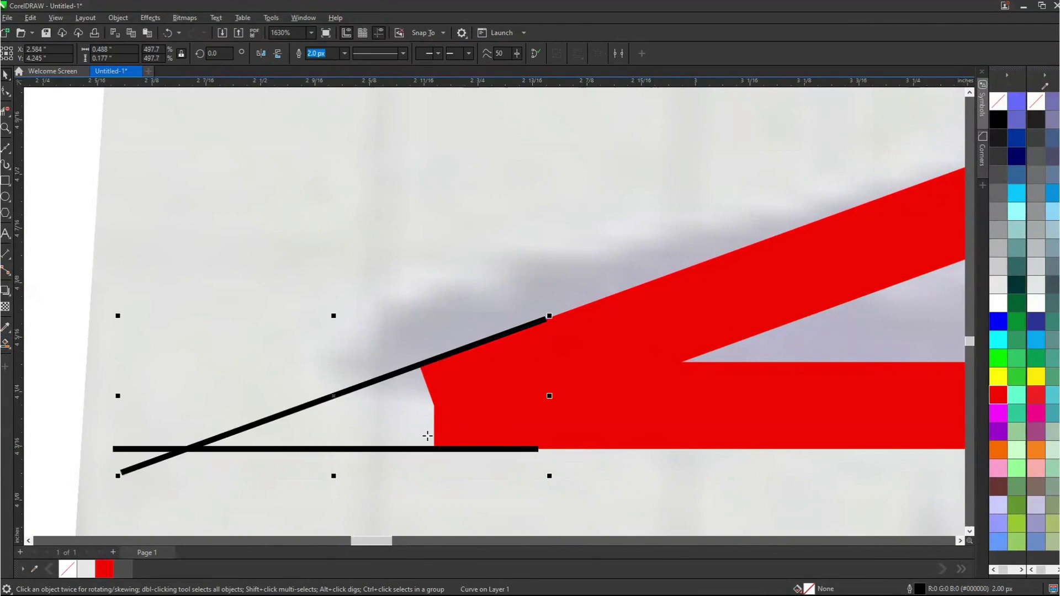
pyautogui.click(412, 429)
pyautogui.press('space')
pyautogui.click(488, 450)
pyautogui.press('Delete')
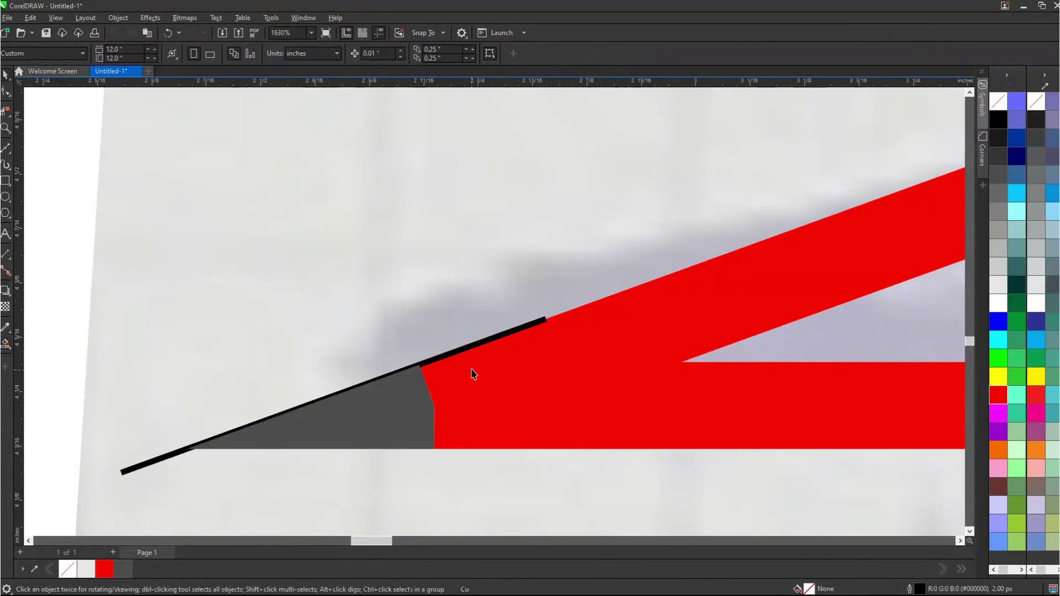
pyautogui.click(485, 342)
pyautogui.press('Delete')
# Step: Select the filled triangle together with the red crane shape
pyautogui.click(348, 445)
pyautogui.scroll(-4, 348, 444)
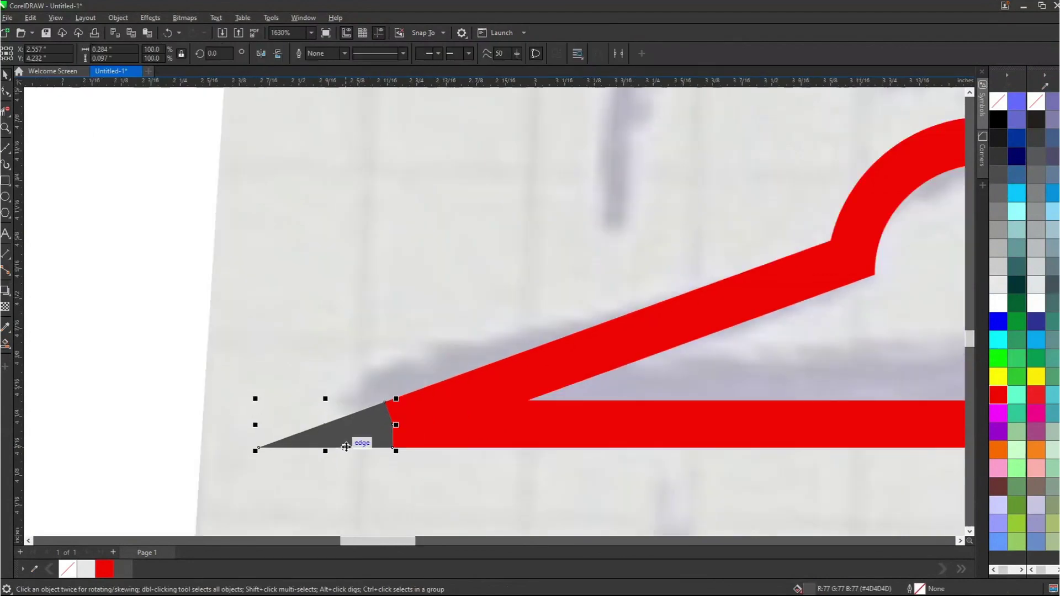
pyautogui.keyDown('shift'); pyautogui.click(414, 433); pyautogui.keyUp('shift')
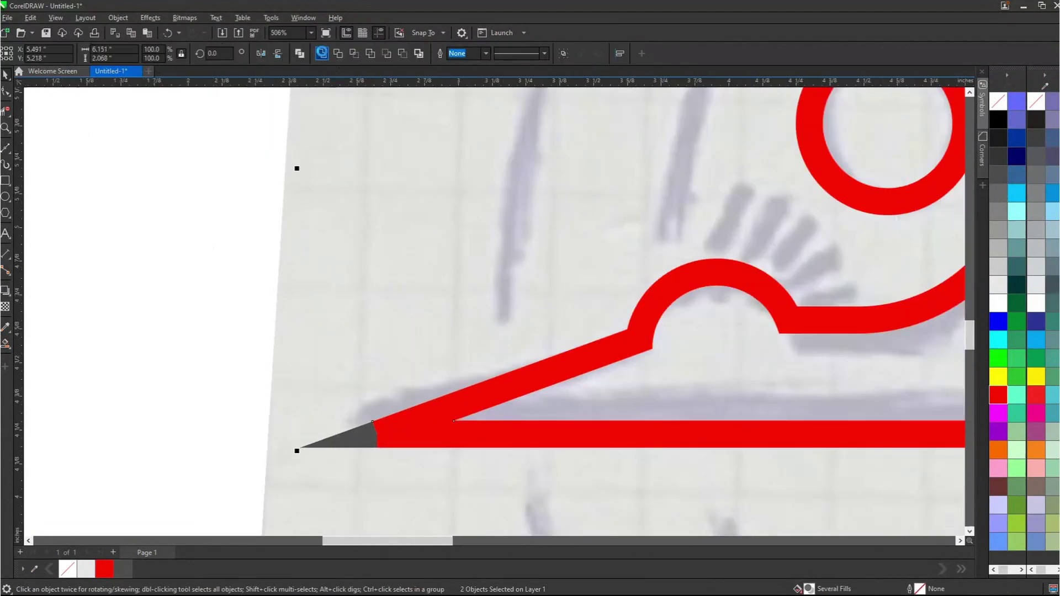
pyautogui.scroll(-5, 273, 412)
pyautogui.press('Escape')
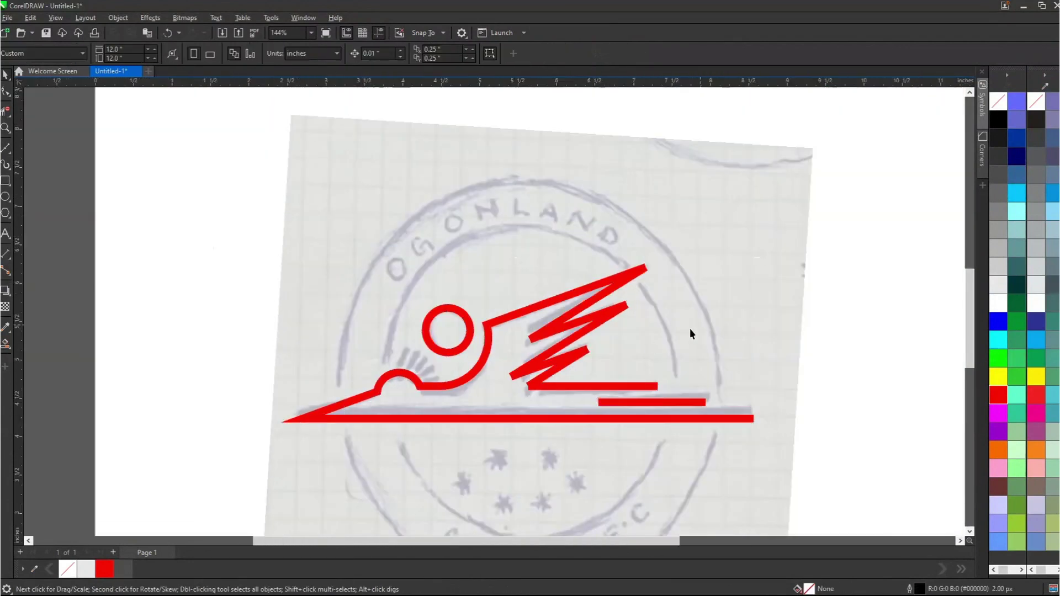
pyautogui.press('z')
pyautogui.moveTo(336, 258); pyautogui.dragTo(783, 446)
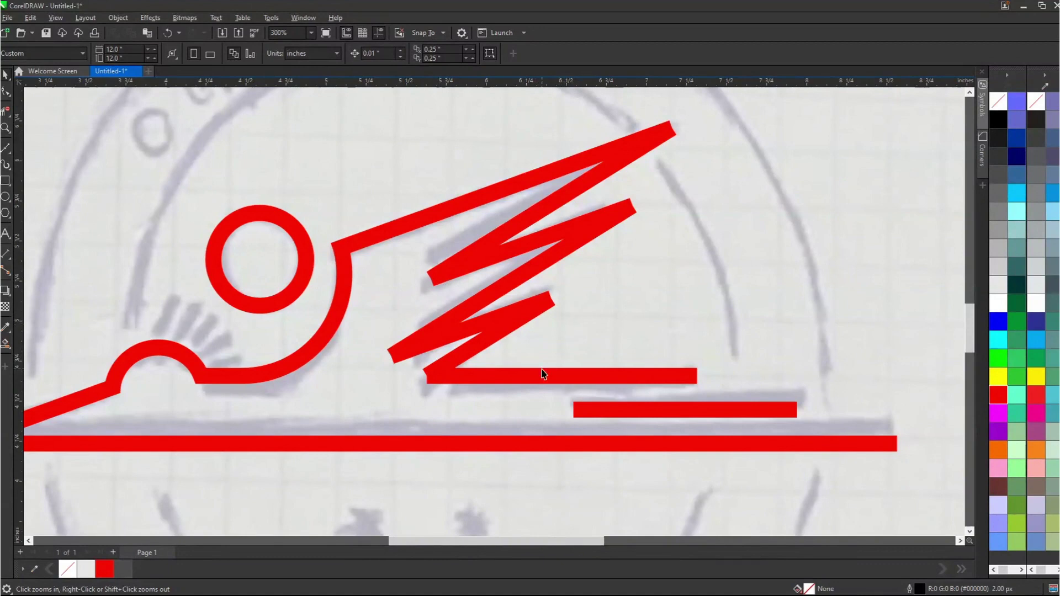
pyautogui.press('space')
pyautogui.scroll(-5, 538, 380)
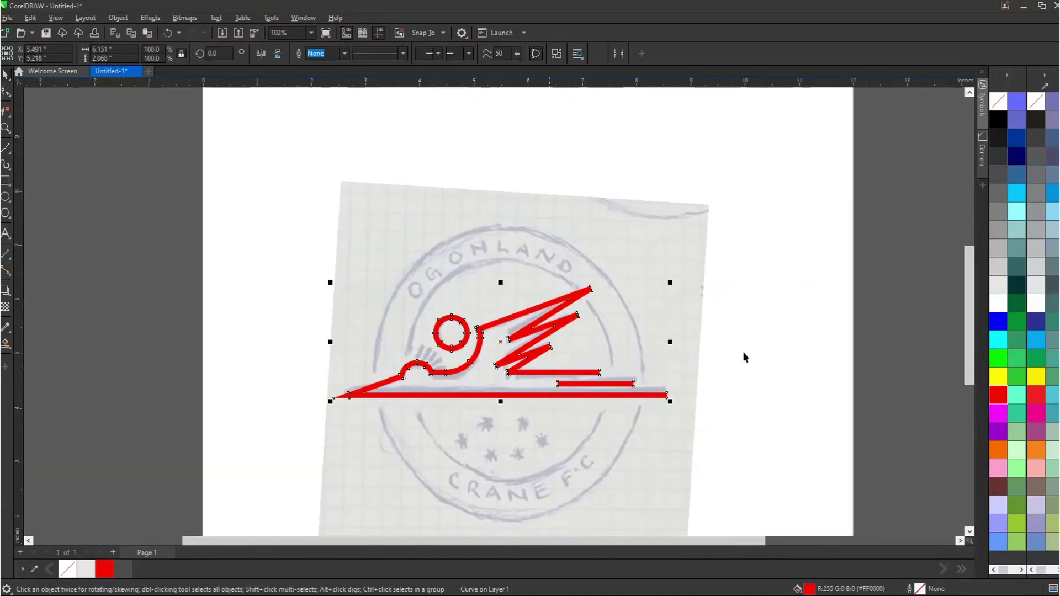
pyautogui.press('space')
pyautogui.moveTo(308, 201); pyautogui.dragTo(697, 484)
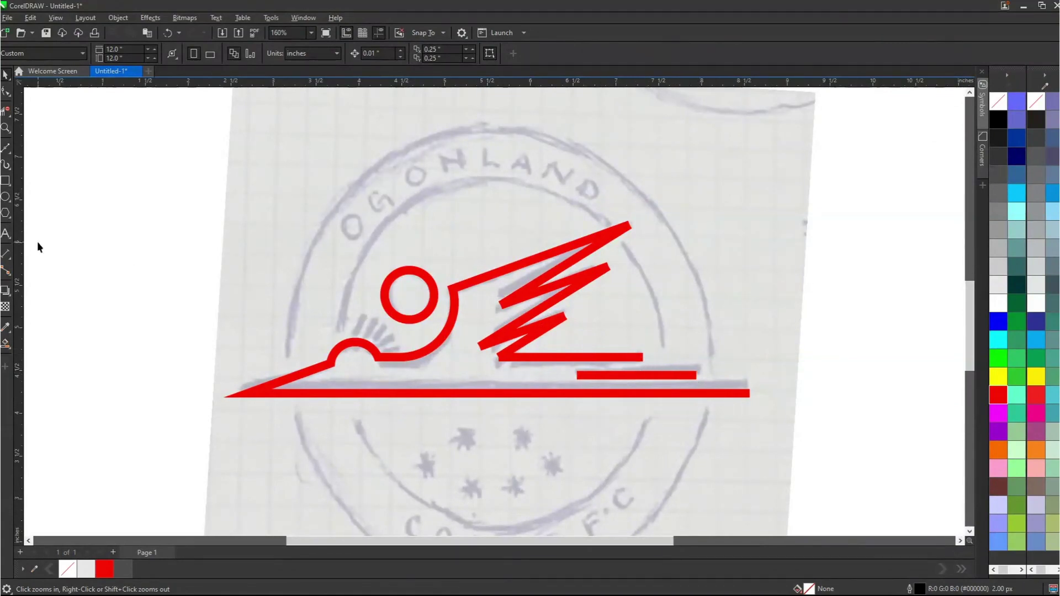
# Step: Draw a rectangle, rotate it 270°, and fit it as a vertical step between the upper and middle bars
pyautogui.click(6, 181)
pyautogui.scroll(5, 610, 371)
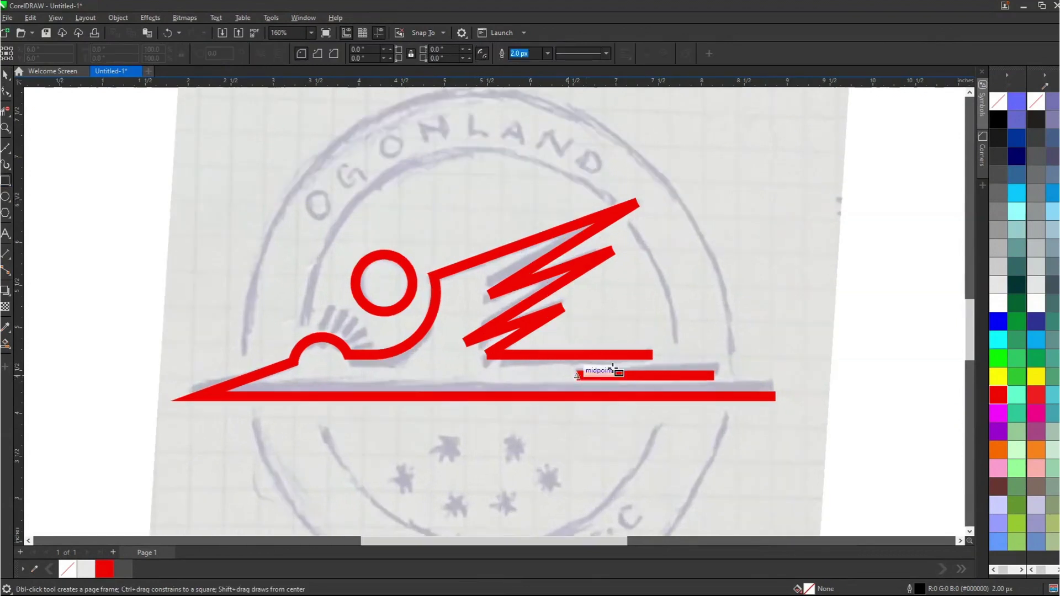
pyautogui.moveTo(577, 331)
pyautogui.mouseDown()
pyautogui.moveTo(699, 356)
pyautogui.moveTo(708, 346)
pyautogui.moveTo(651, 428)
pyautogui.mouseUp()
pyautogui.click(664, 345)
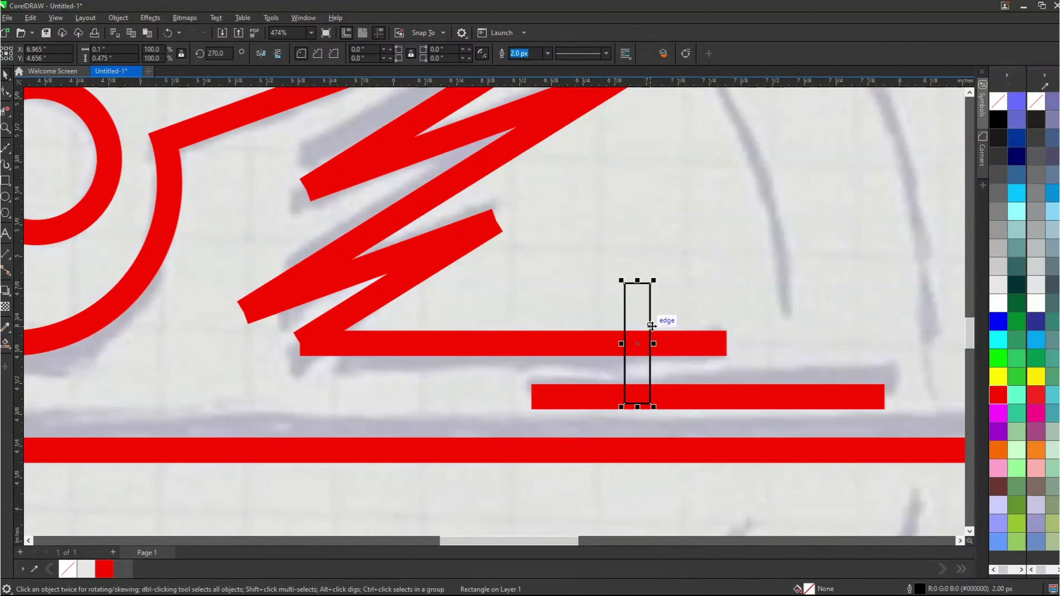
pyautogui.moveTo(652, 282); pyautogui.dragTo(728, 330)
pyautogui.moveTo(715, 453); pyautogui.dragTo(715, 412)
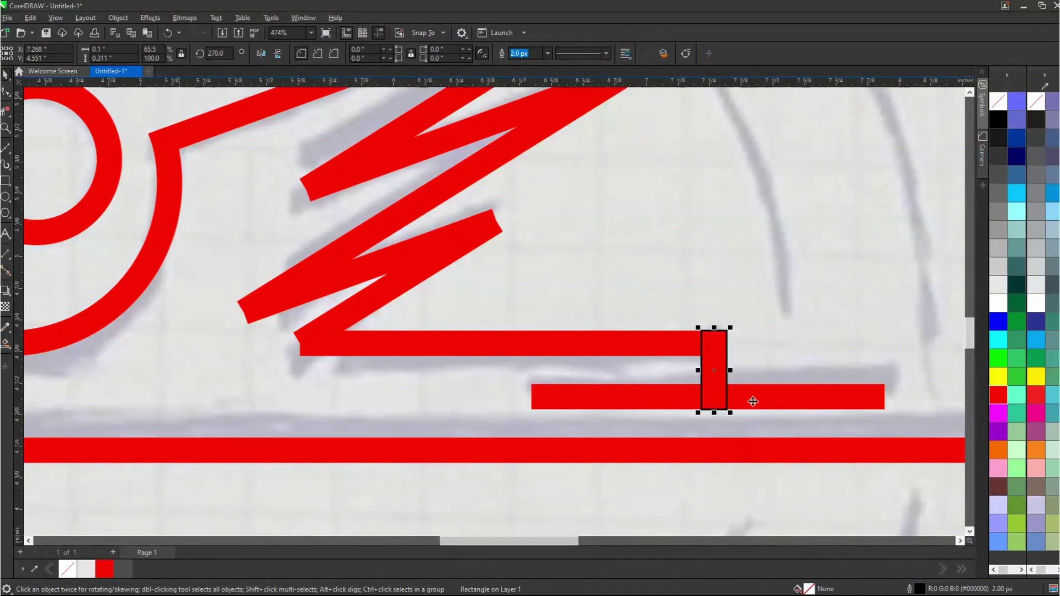
# Step: Copy the step to the lower bar's end, then weld both steps with the zigzag outline
pyautogui.scroll(-3, 616, 404)
pyautogui.moveTo(683, 358); pyautogui.dragTo(777, 391)
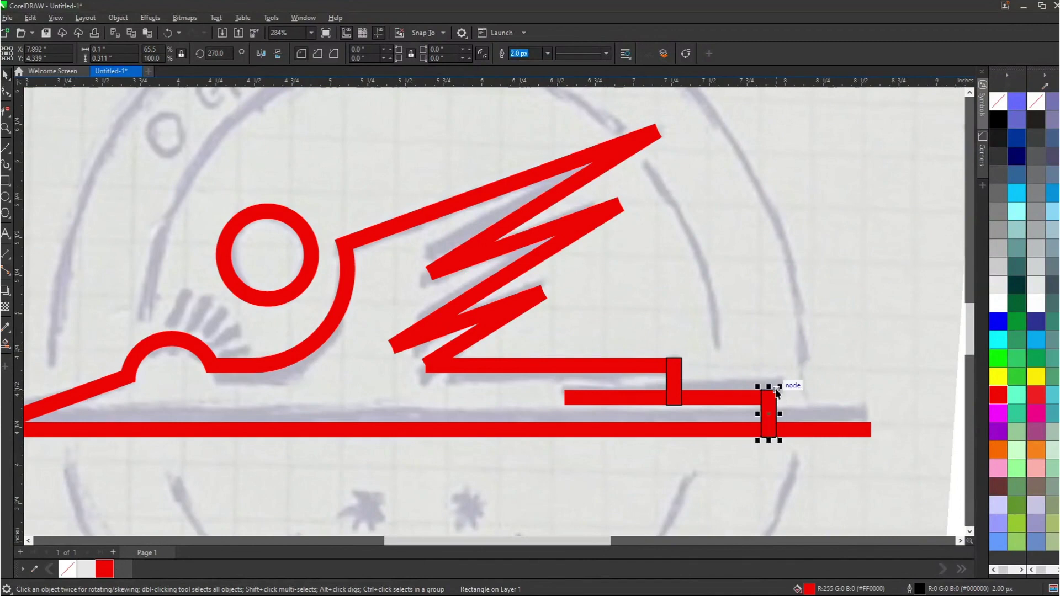
pyautogui.keyDown('shift'); pyautogui.click(678, 384); pyautogui.keyUp('shift')
pyautogui.keyDown('shift'); pyautogui.click(605, 364); pyautogui.keyUp('shift')
pyautogui.click(322, 53)
pyautogui.scroll(-3, 768, 362)
pyautogui.scroll(-5, 768, 354)
pyautogui.press('Escape')
pyautogui.press('F2')
pyautogui.moveTo(423, 247); pyautogui.dragTo(842, 423)
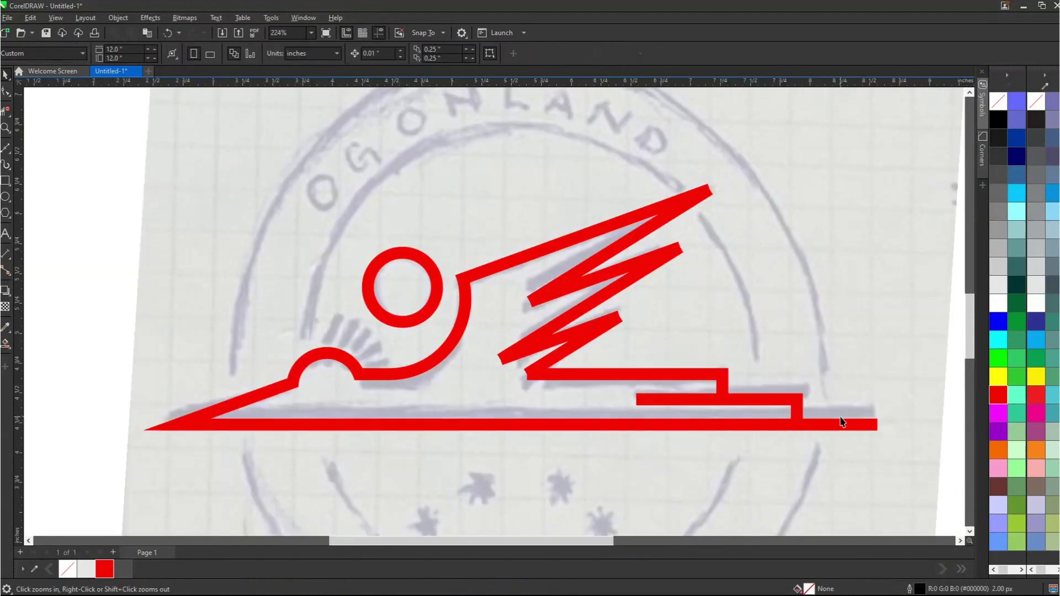
# Step: Smart-fill the crane's enclosed body and colour it a slightly darker yellow
pyautogui.click(6, 345)
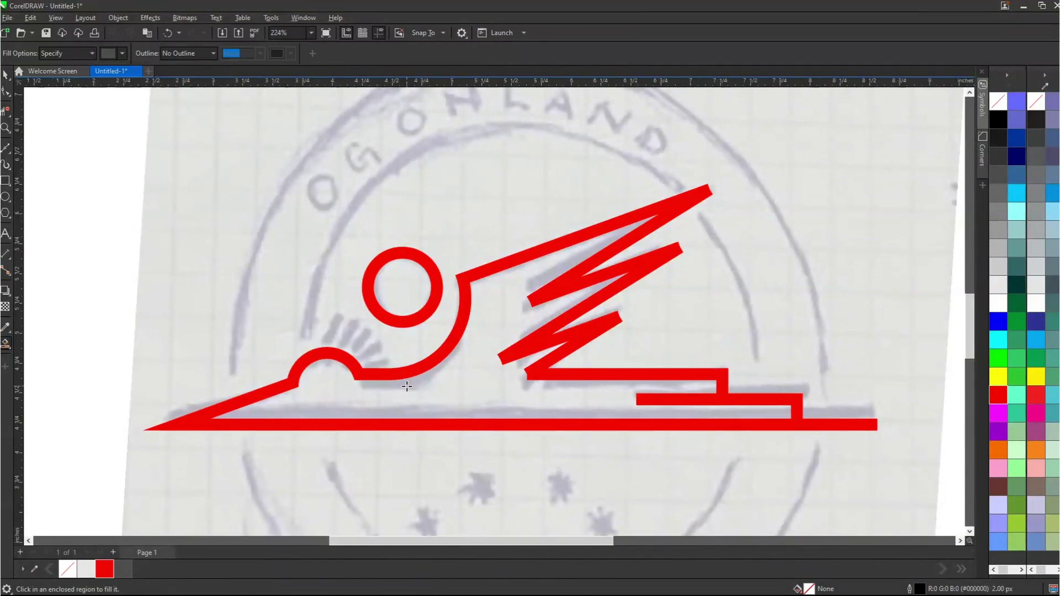
pyautogui.click(478, 387)
pyautogui.press('space')
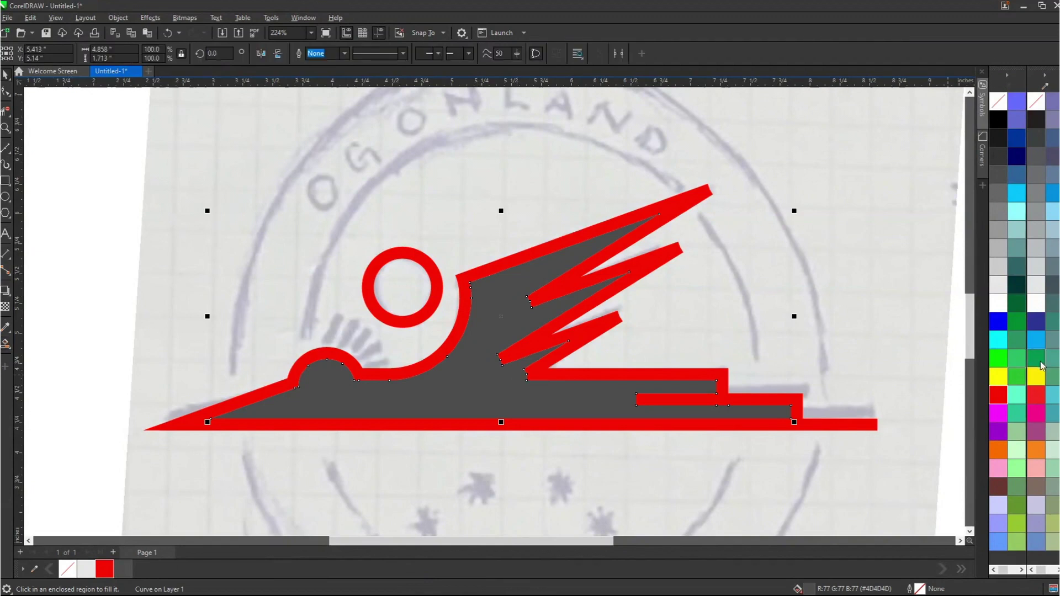
pyautogui.click(999, 379)
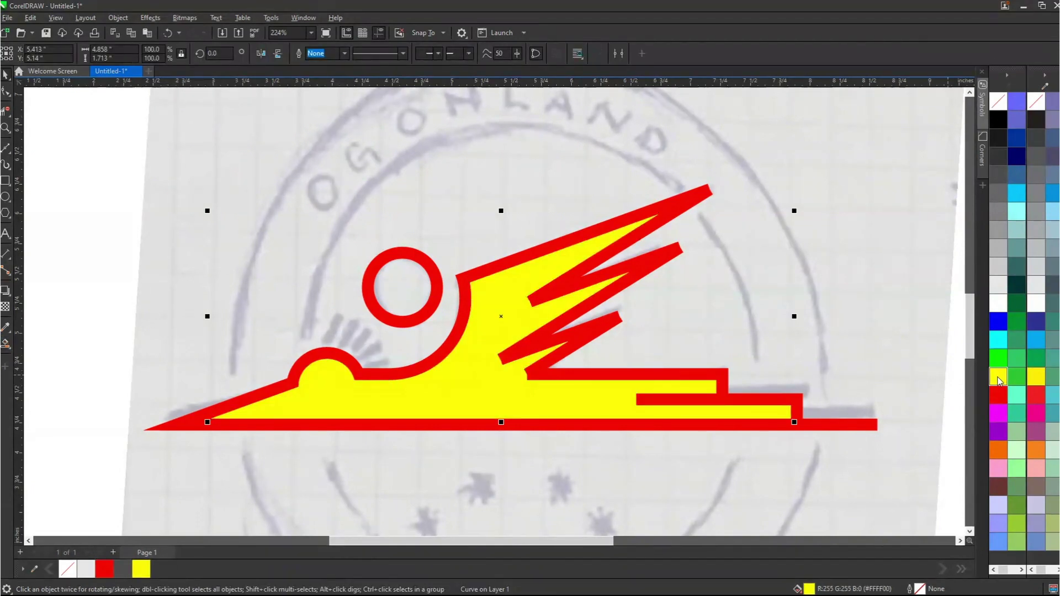
pyautogui.moveTo(999, 379); pyautogui.dragTo(1000, 402)
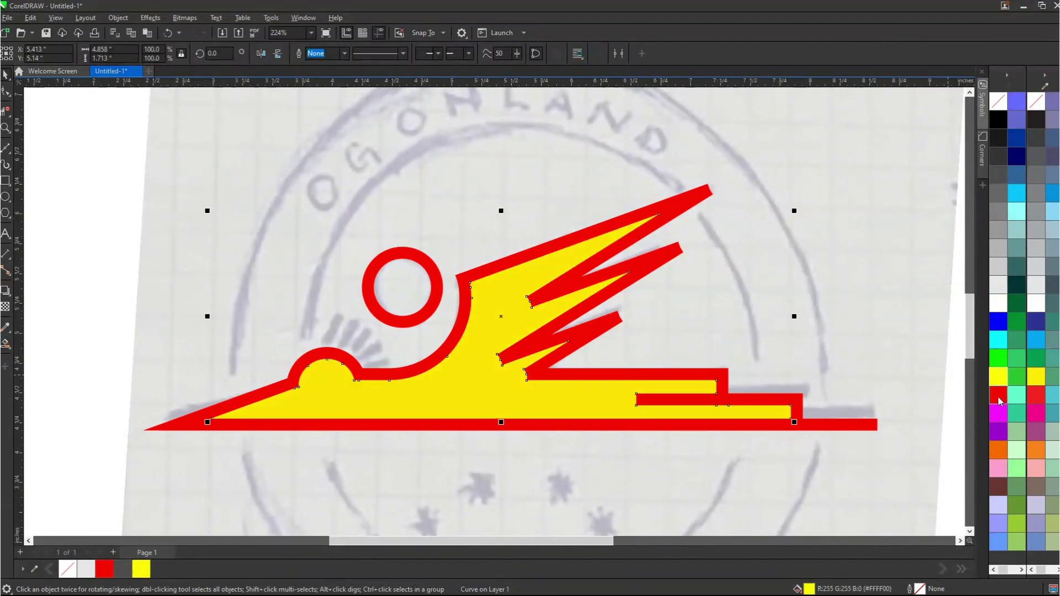
# Step: Deselect the filled body and zoom in around the crane shape
pyautogui.press('space')
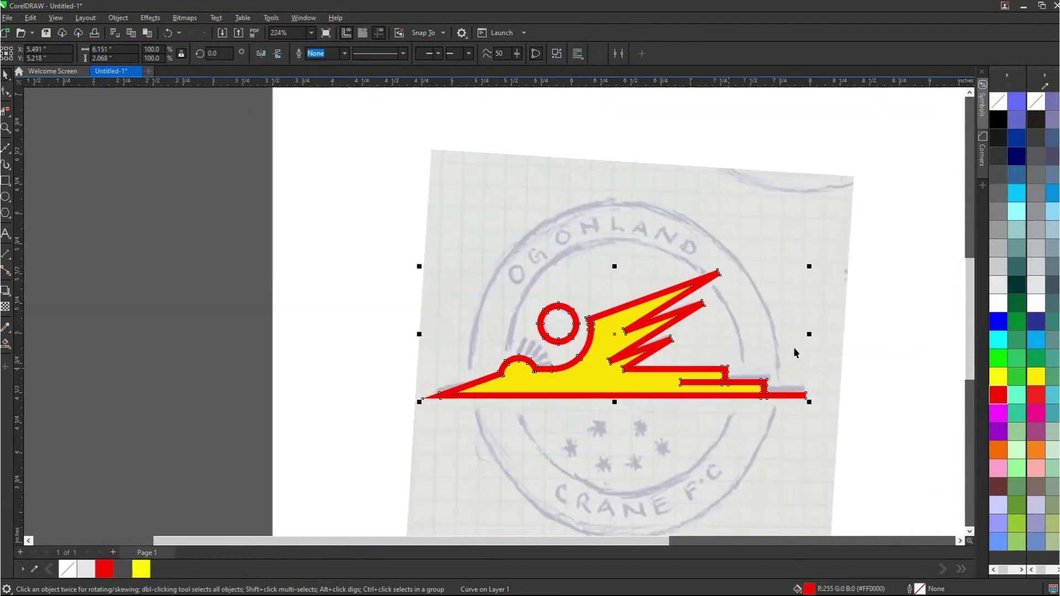
pyautogui.scroll(-2, 739, 354)
pyautogui.click(880, 257)
pyautogui.press('z')
pyautogui.moveTo(428, 237); pyautogui.dragTo(804, 423)
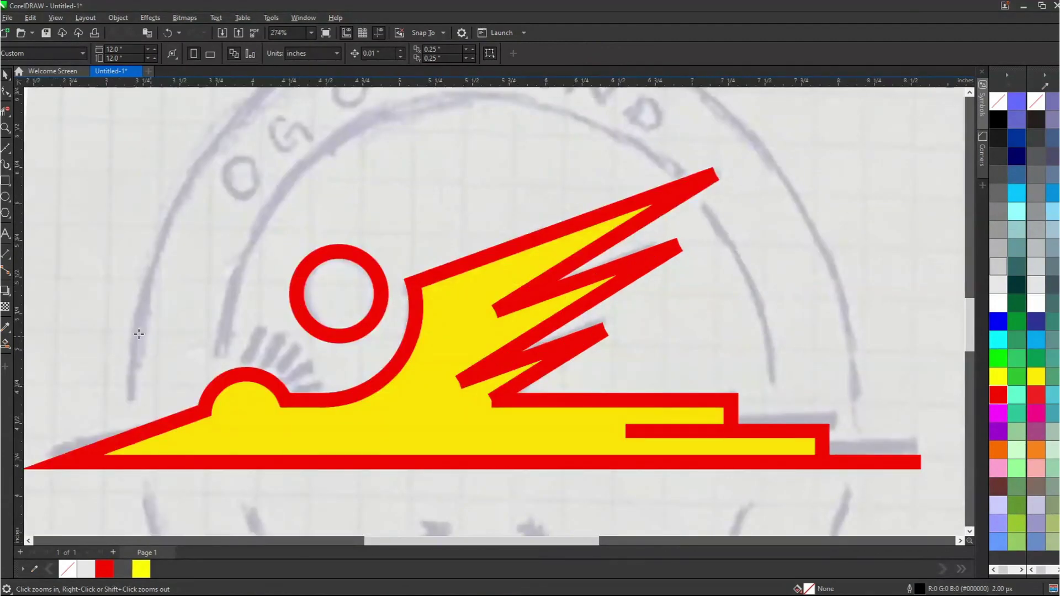
pyautogui.click(6, 344)
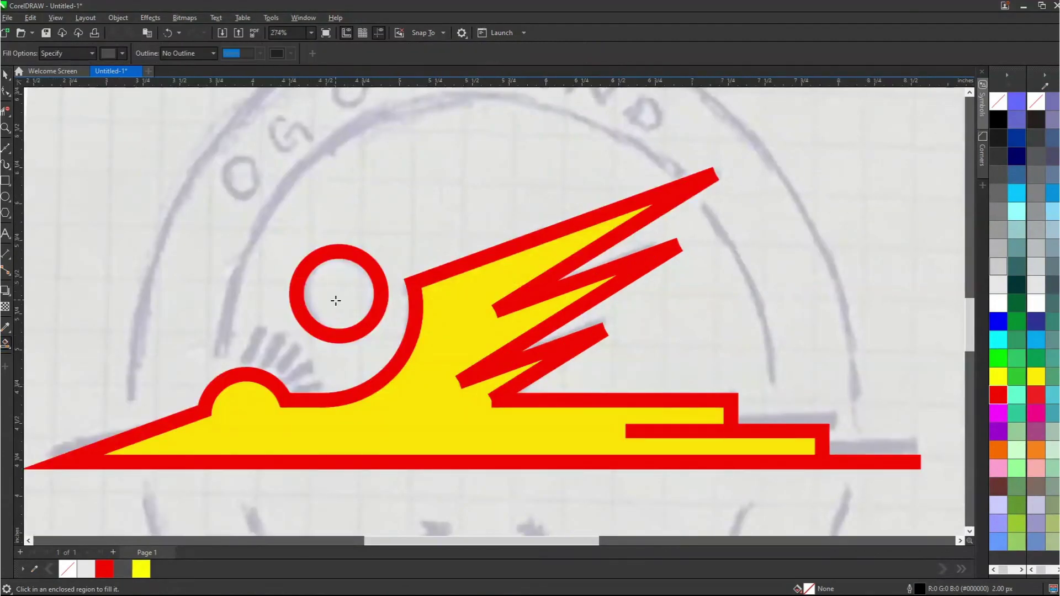
# Step: Smart-fill the disc inside the crane's red head ring and colour it from the palette
pyautogui.click(339, 291)
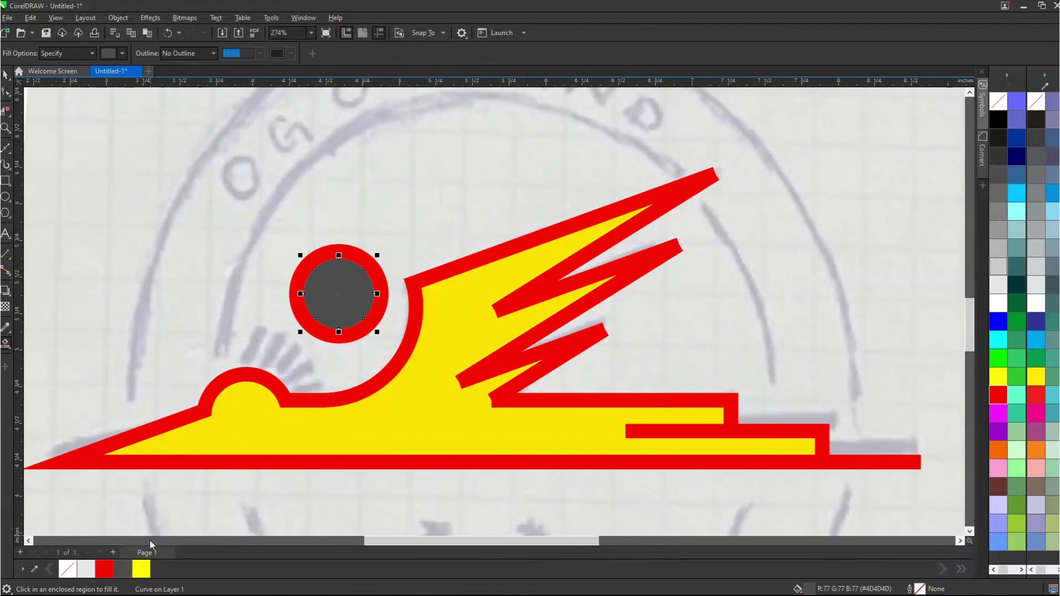
pyautogui.click(141, 568)
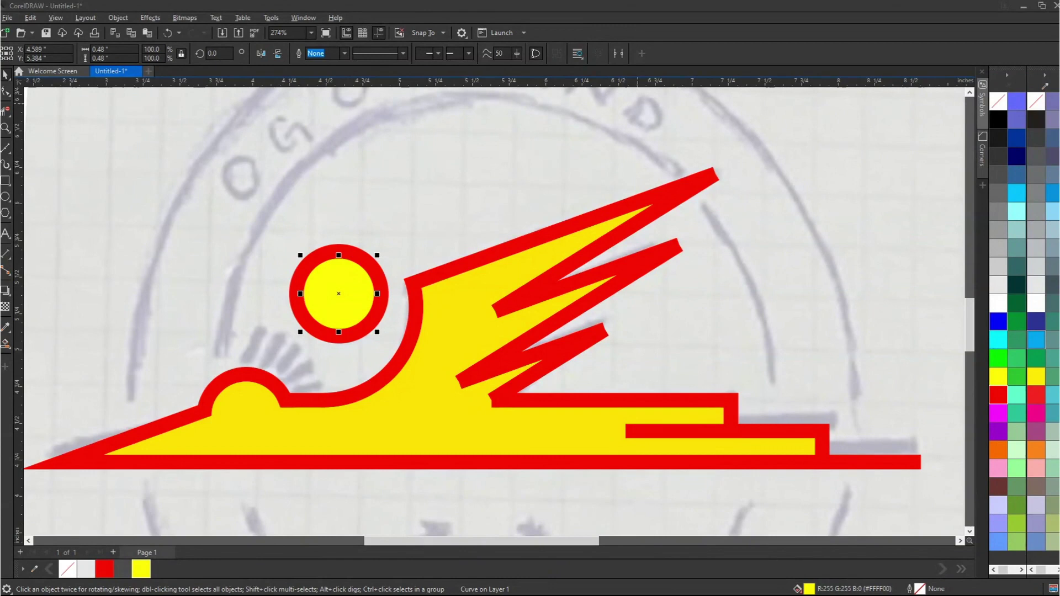
# Step: Intersect the Ogoniland Cranes F.C. logo with a circle and place it beside the emblem
pyautogui.scroll(-8, 906, 165)
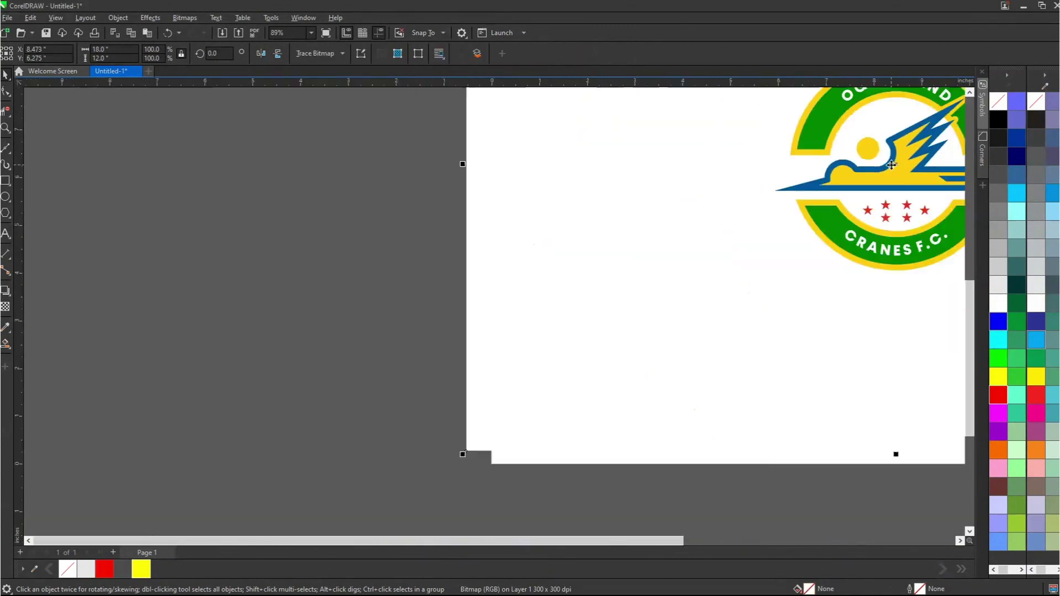
pyautogui.moveTo(895, 450); pyautogui.dragTo(620, 237)
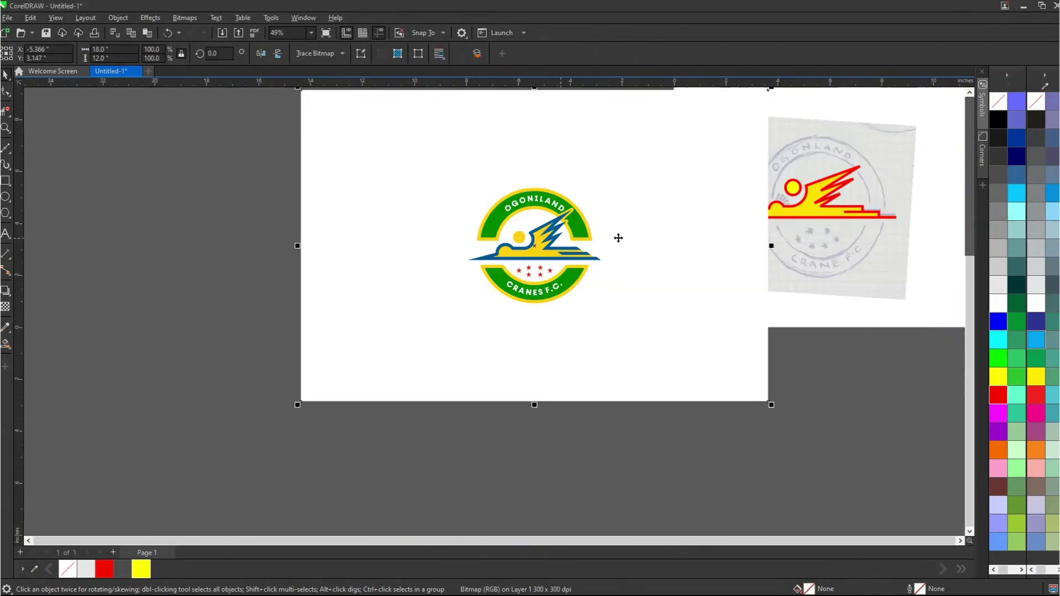
pyautogui.moveTo(458, 181); pyautogui.dragTo(603, 282)
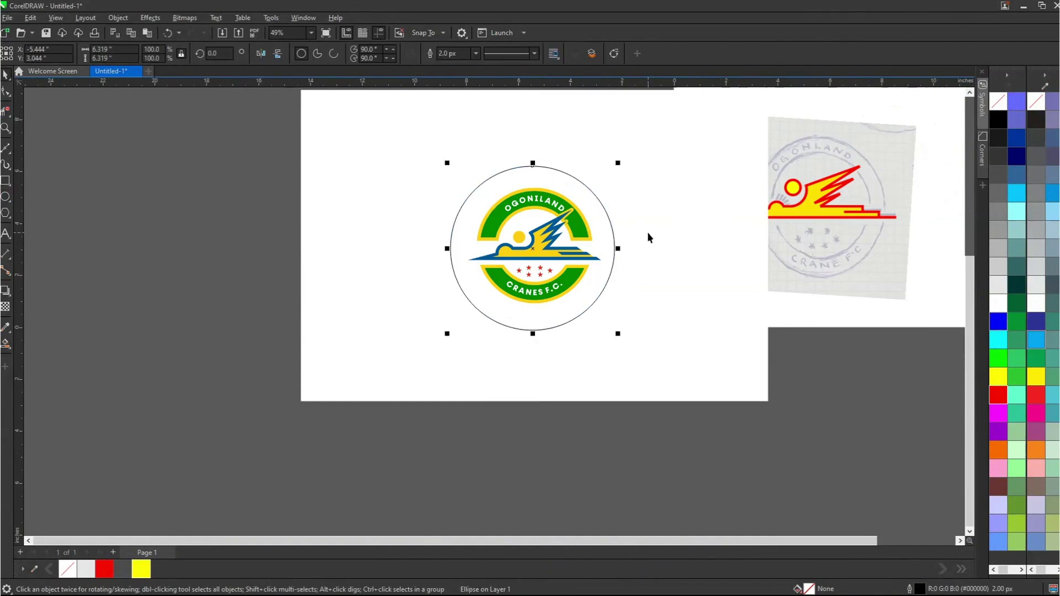
pyautogui.keyDown('shift'); pyautogui.click(648, 236); pyautogui.keyUp('shift')
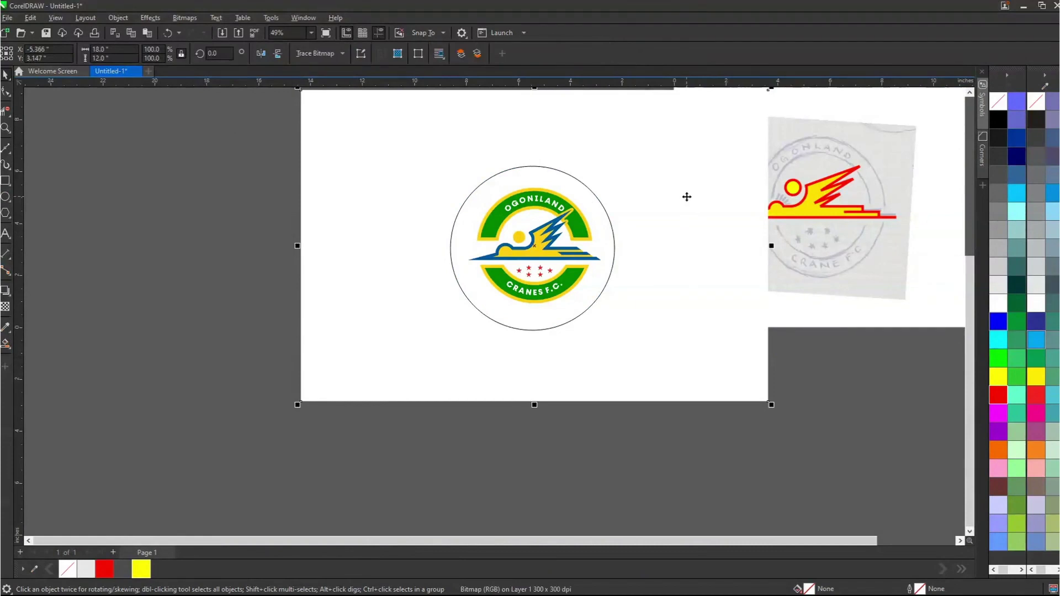
pyautogui.moveTo(549, 238); pyautogui.dragTo(706, 194)
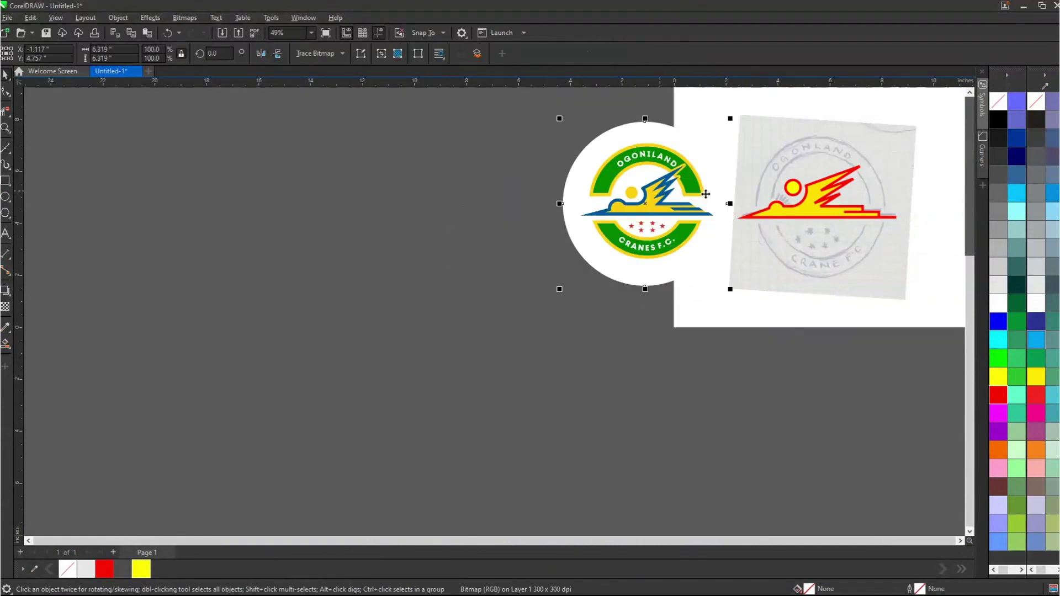
pyautogui.moveTo(529, 290); pyautogui.dragTo(933, 146)
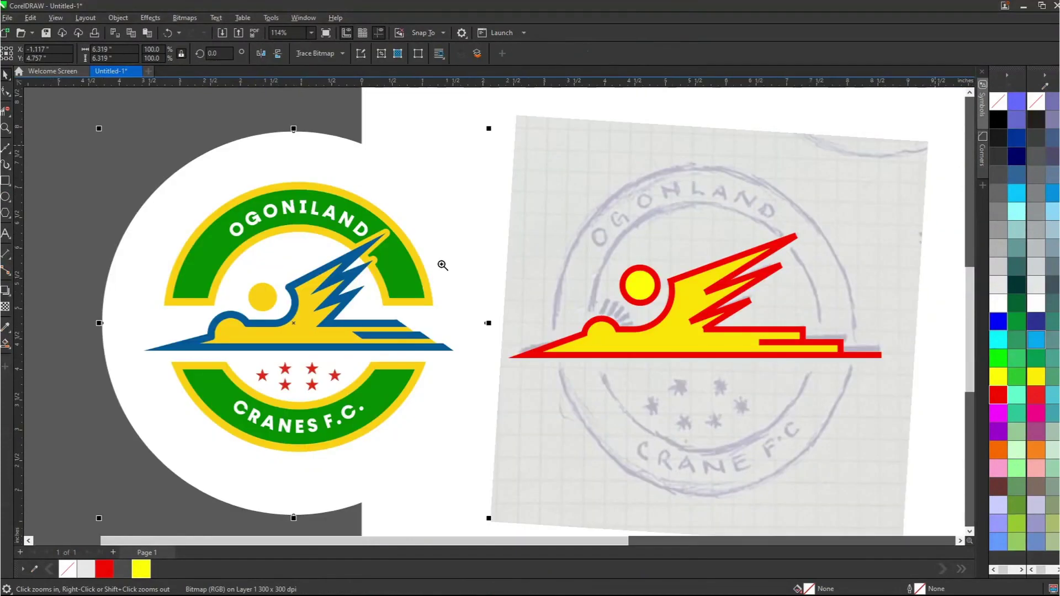
pyautogui.click(902, 401)
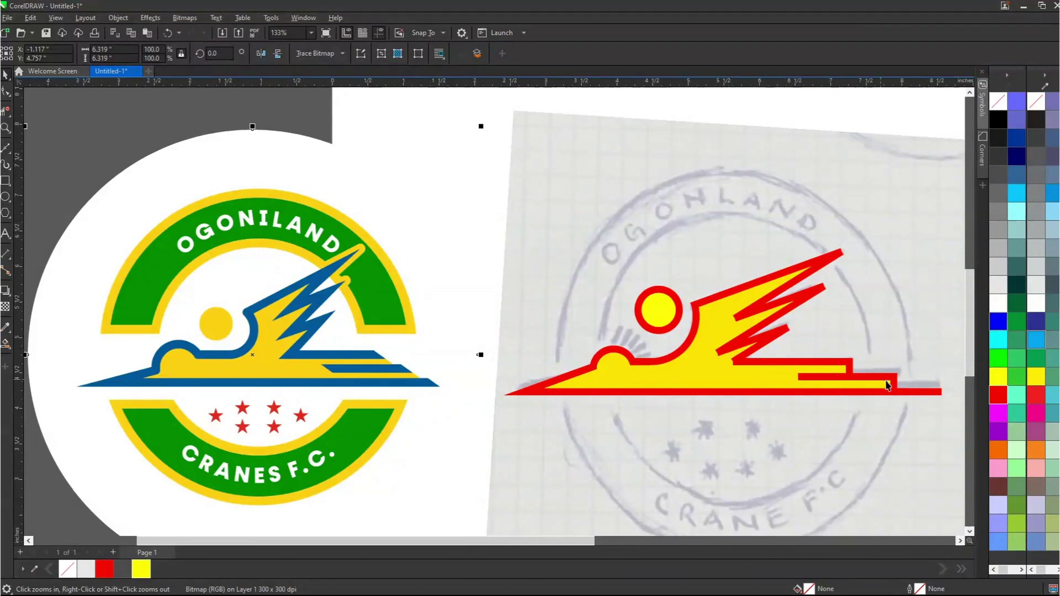
# Step: Select the traced crane and sample the reference logo's yellow and blue into the document palette
pyautogui.click(888, 385)
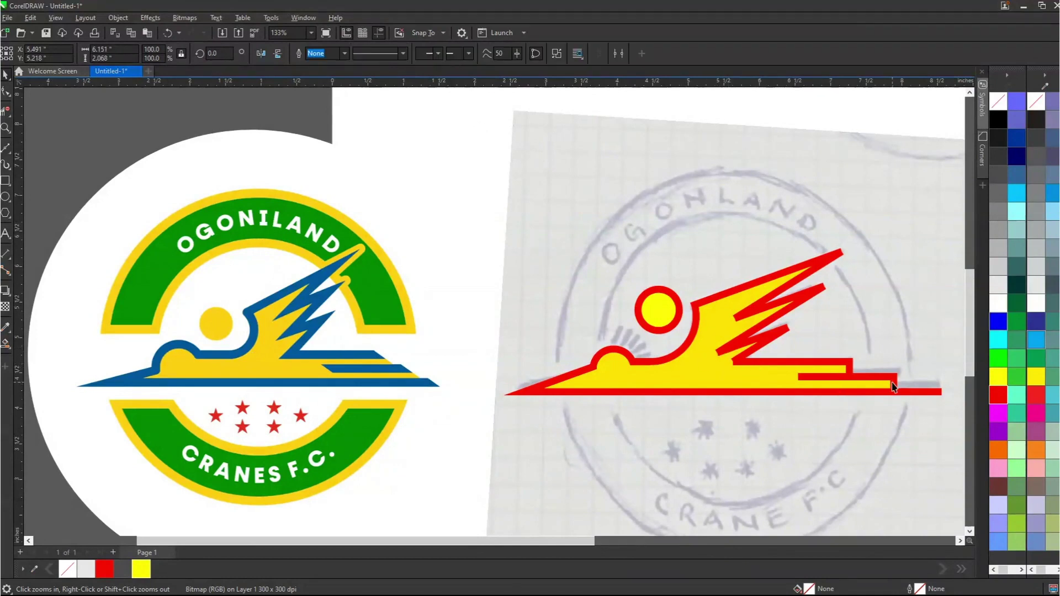
pyautogui.click(503, 329)
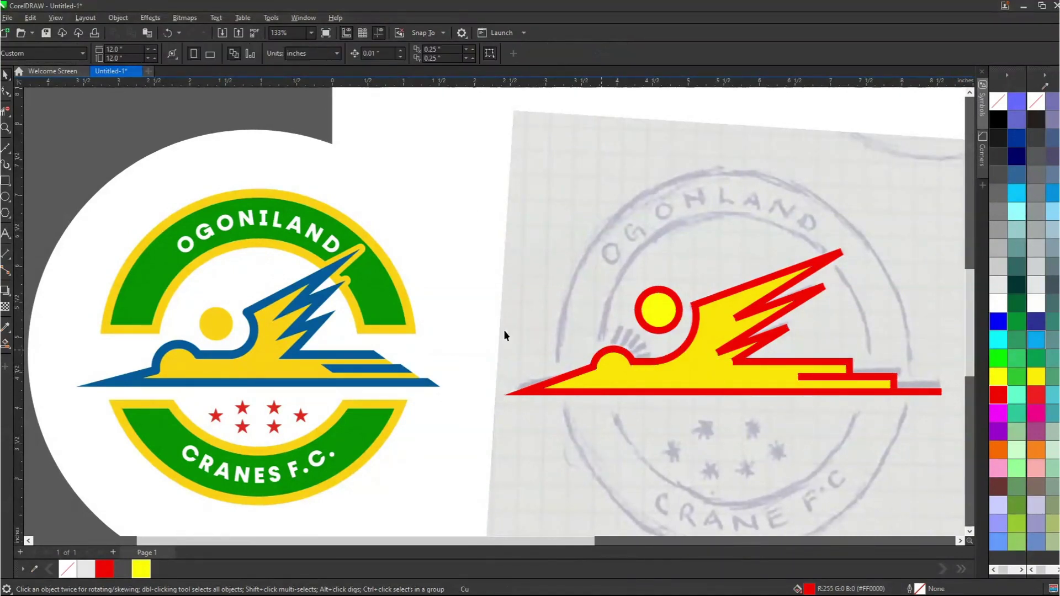
pyautogui.click(763, 341)
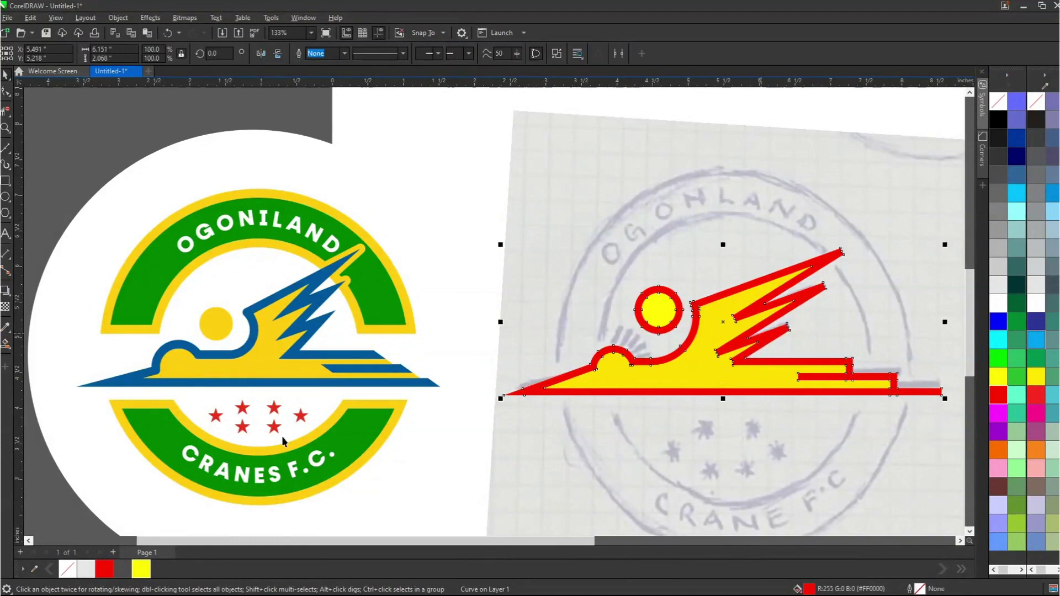
pyautogui.click(34, 569)
pyautogui.click(321, 321)
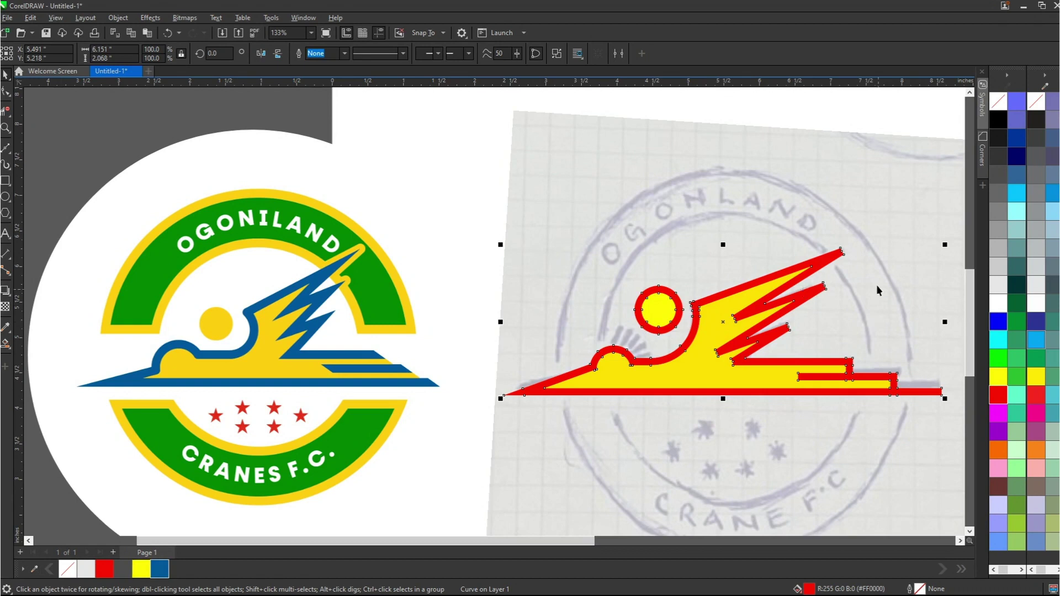
pyautogui.moveTo(825, 261); pyautogui.dragTo(810, 247)
pyautogui.hotkey('ctrl', 'z')
pyautogui.click(797, 200)
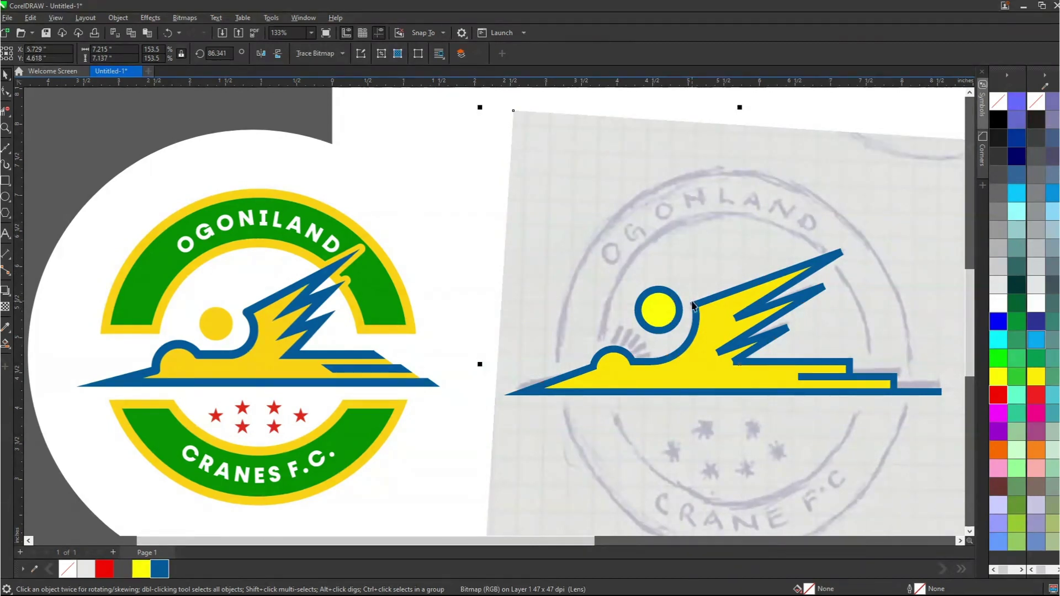
# Step: Delete the blue ring around the crane's circle by removing its nodes with the Shape tool
pyautogui.click(676, 296)
pyautogui.scroll(5, 679, 301)
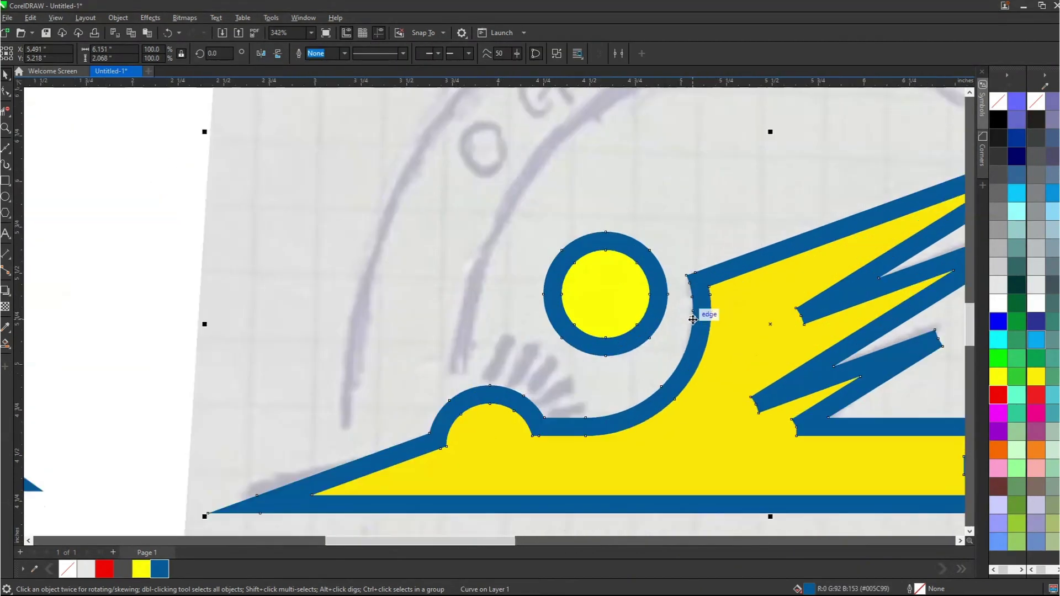
pyautogui.press('F10')
pyautogui.moveTo(503, 219); pyautogui.dragTo(680, 365)
pyautogui.press('Delete')
pyautogui.scroll(-3, 616, 314)
pyautogui.press('space')
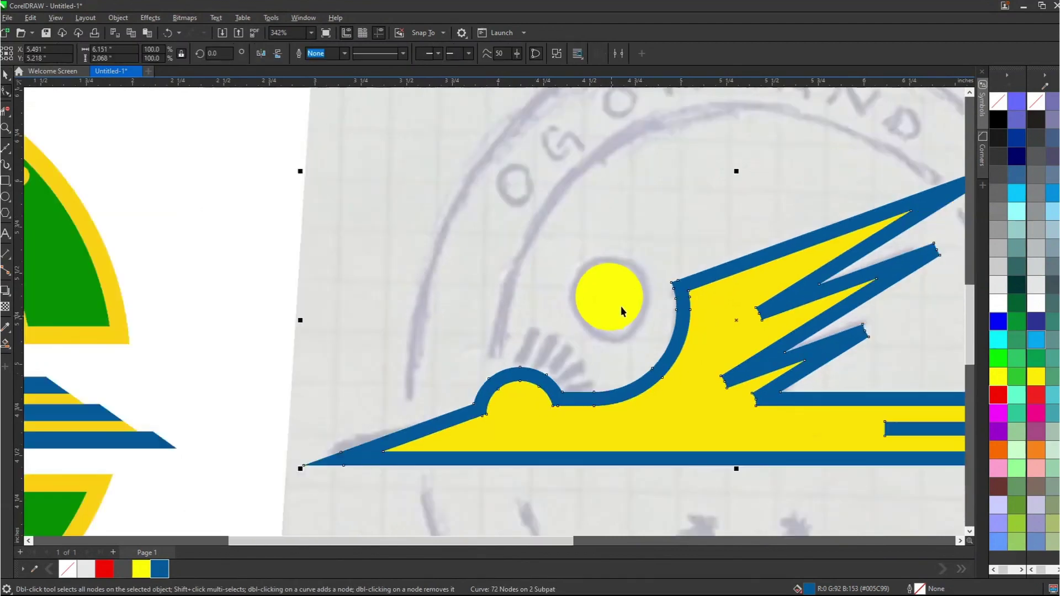
# Step: Fill the circle and the crane body with the golden yellow swatch
pyautogui.click(615, 300)
pyautogui.scroll(-3, 615, 300)
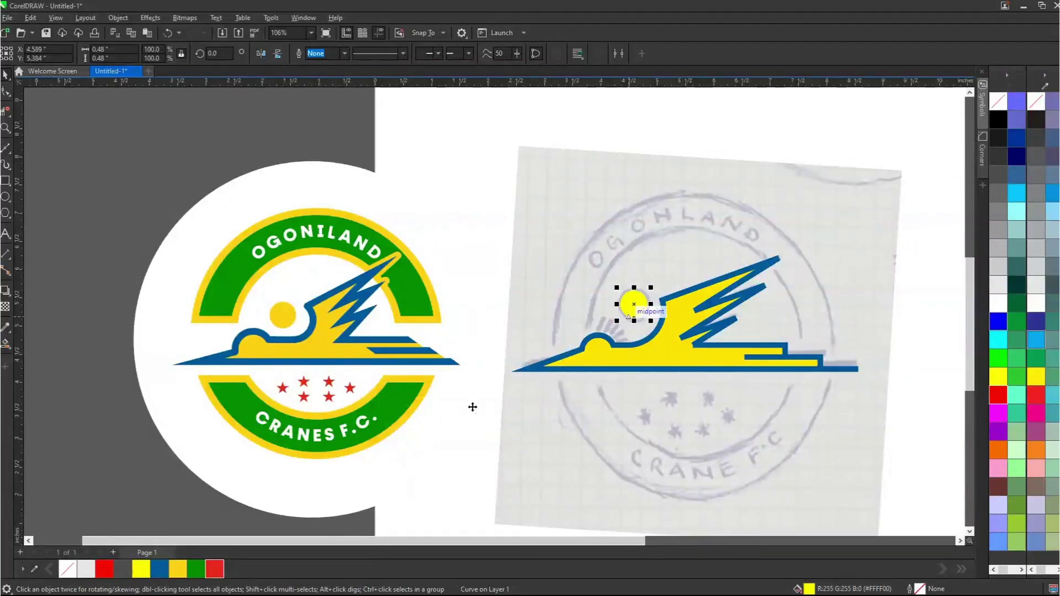
pyautogui.click(177, 567)
pyautogui.click(612, 367)
pyautogui.click(177, 569)
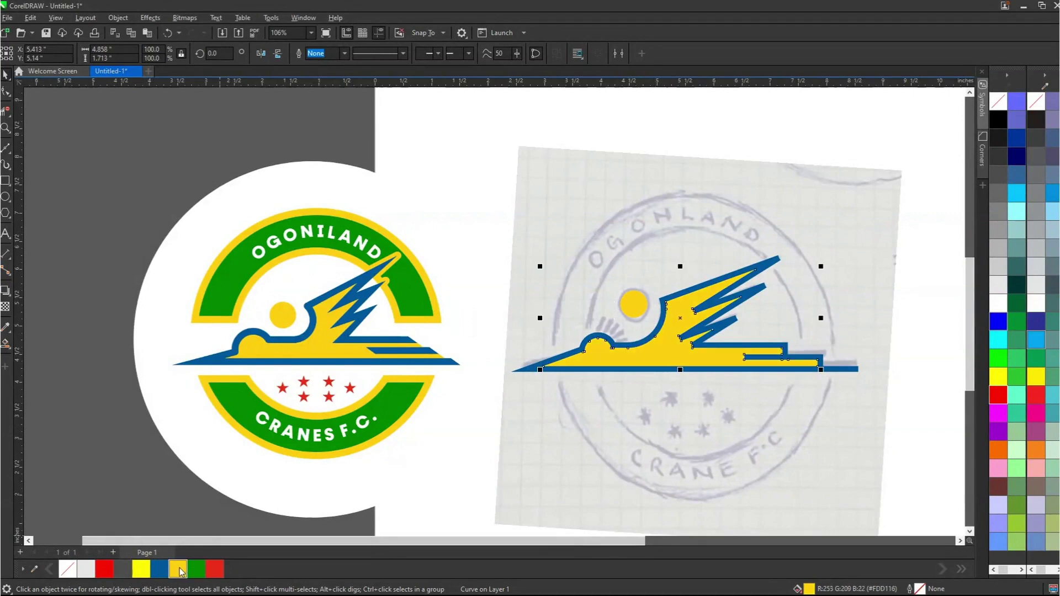
pyautogui.click(583, 301)
pyautogui.press('z')
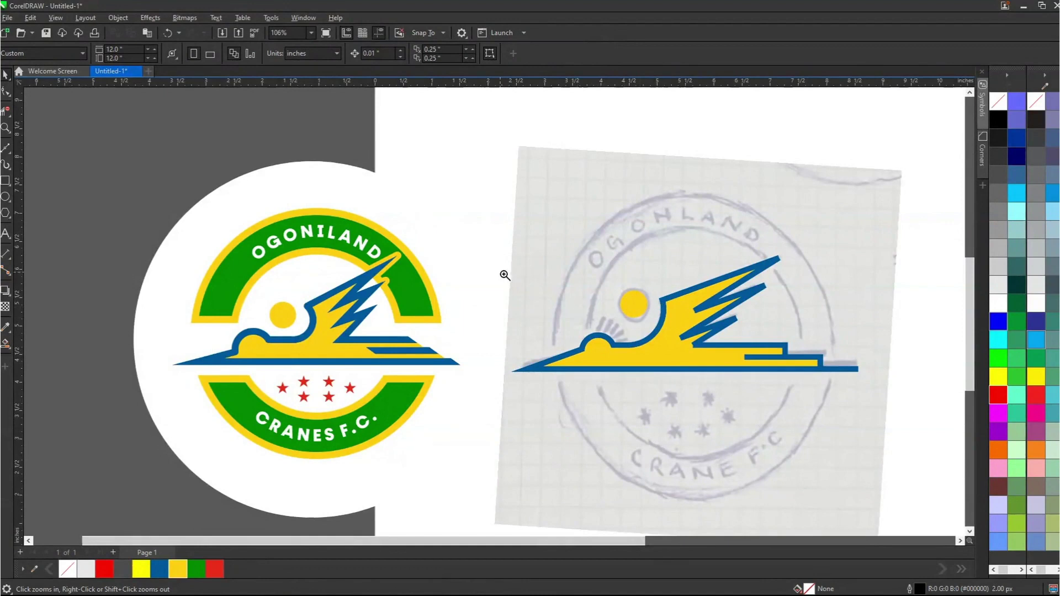
pyautogui.moveTo(501, 273); pyautogui.dragTo(783, 393)
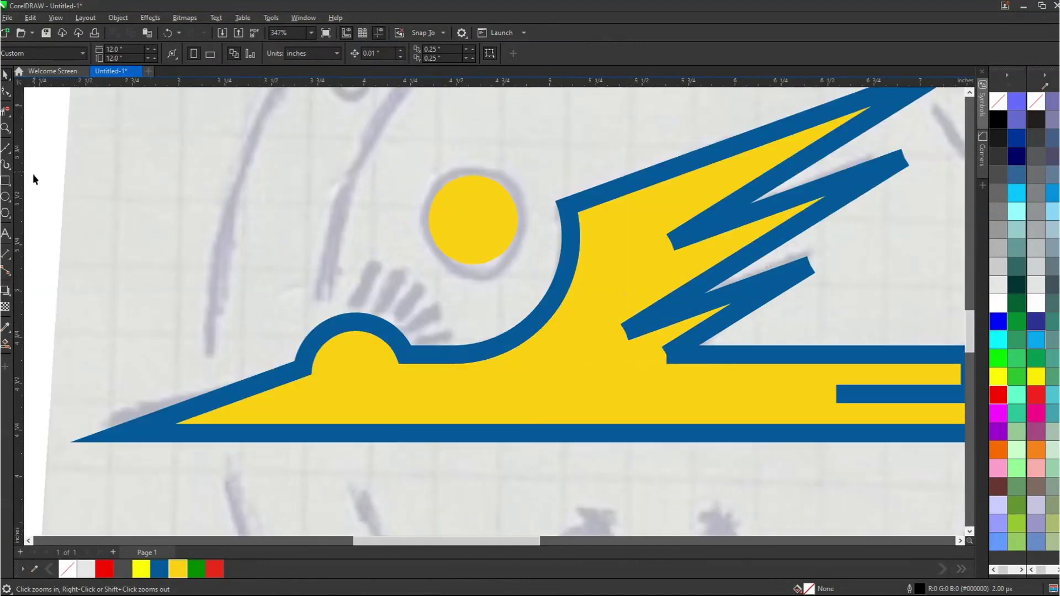
# Step: Draw five short straight lines fanning out above the crane's small bump
pyautogui.click(7, 148)
pyautogui.click(359, 303)
pyautogui.doubleClick(371, 259)
pyautogui.click(378, 307)
pyautogui.click(394, 275)
pyautogui.doubleClick(394, 276)
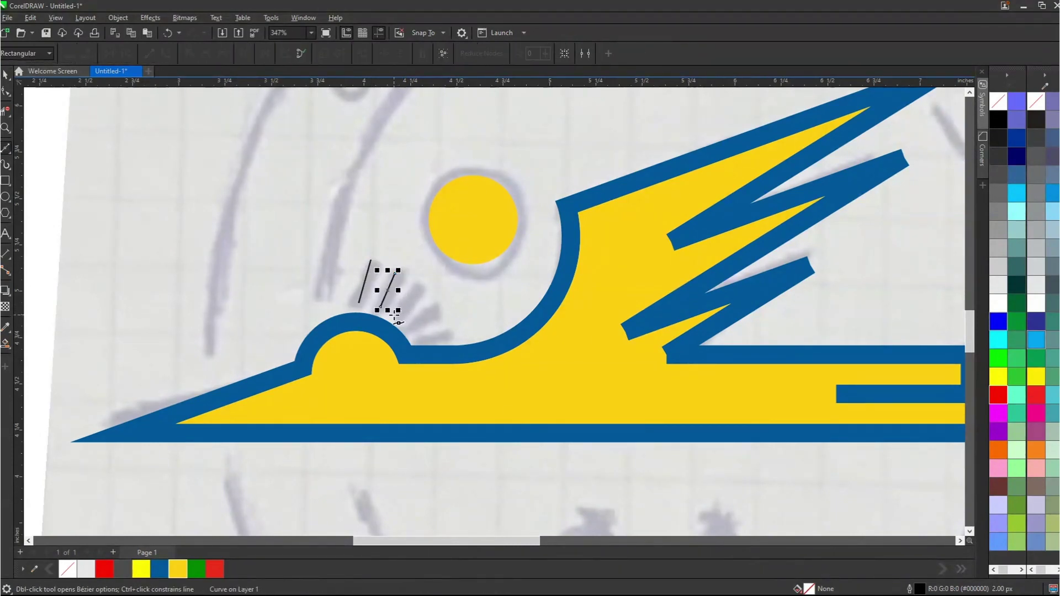
pyautogui.click(418, 289)
pyautogui.doubleClick(419, 289)
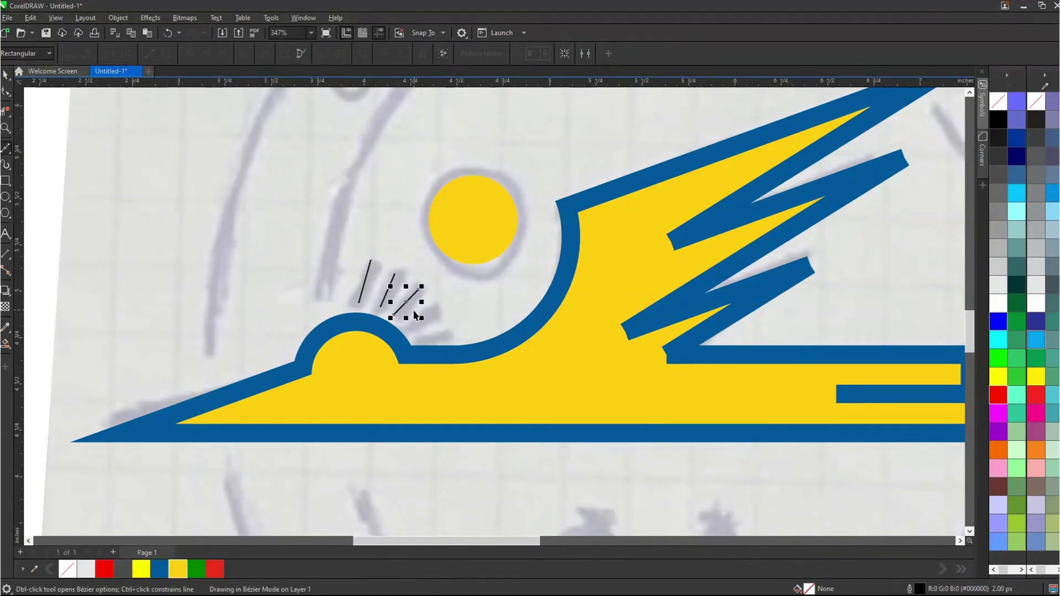
pyautogui.click(408, 326)
pyautogui.doubleClick(431, 308)
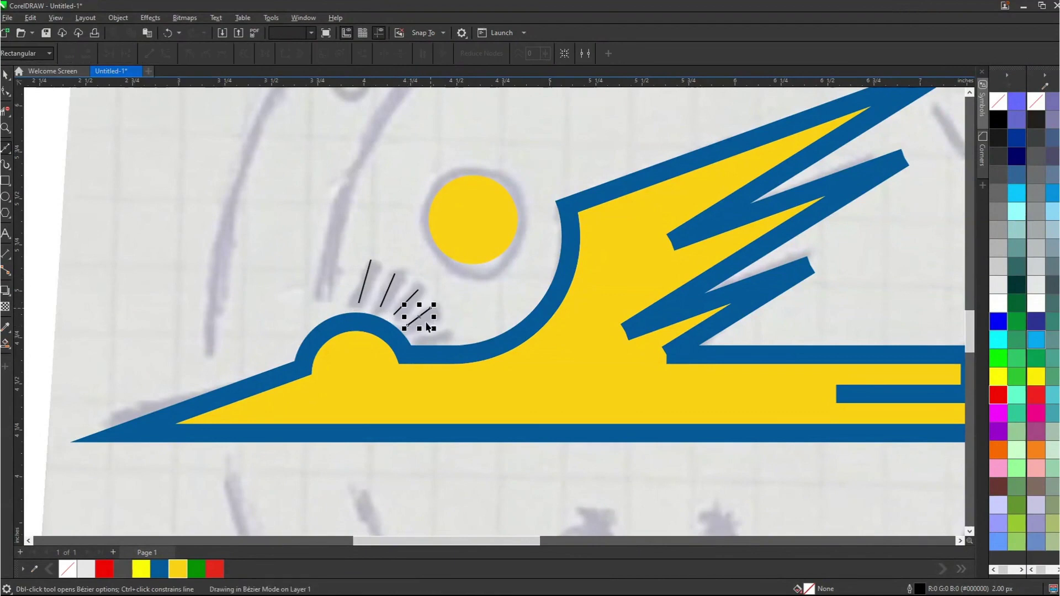
pyautogui.click(412, 336)
pyautogui.doubleClick(445, 330)
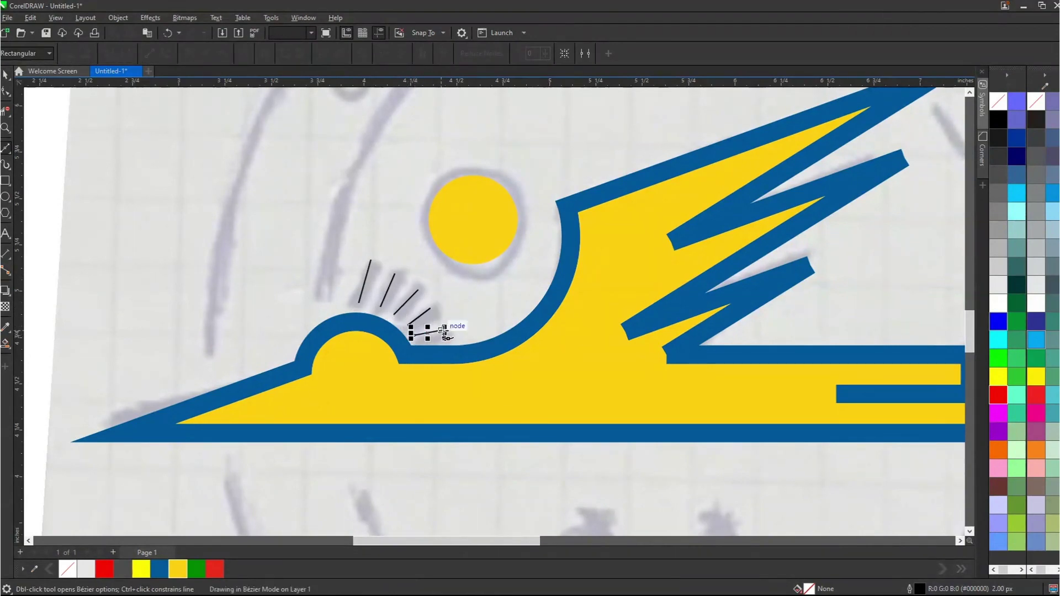
# Step: Select all five lines and set their outline width to 20 px
pyautogui.press('space')
pyautogui.press('space')
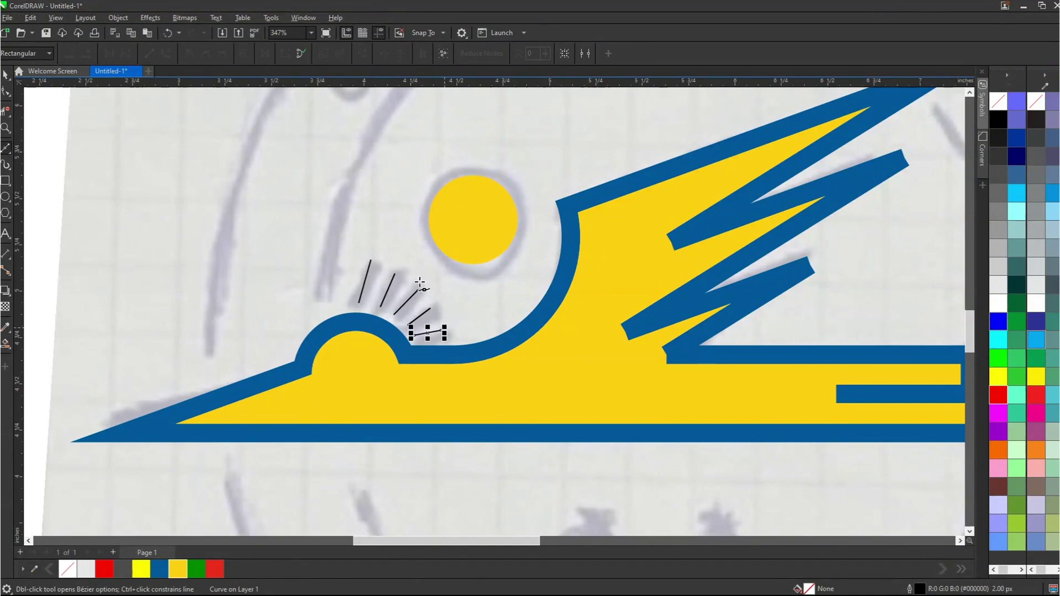
pyautogui.scroll(-2, 406, 296)
pyautogui.scroll(2, 406, 296)
pyautogui.press('space')
pyautogui.moveTo(345, 251); pyautogui.dragTo(480, 362)
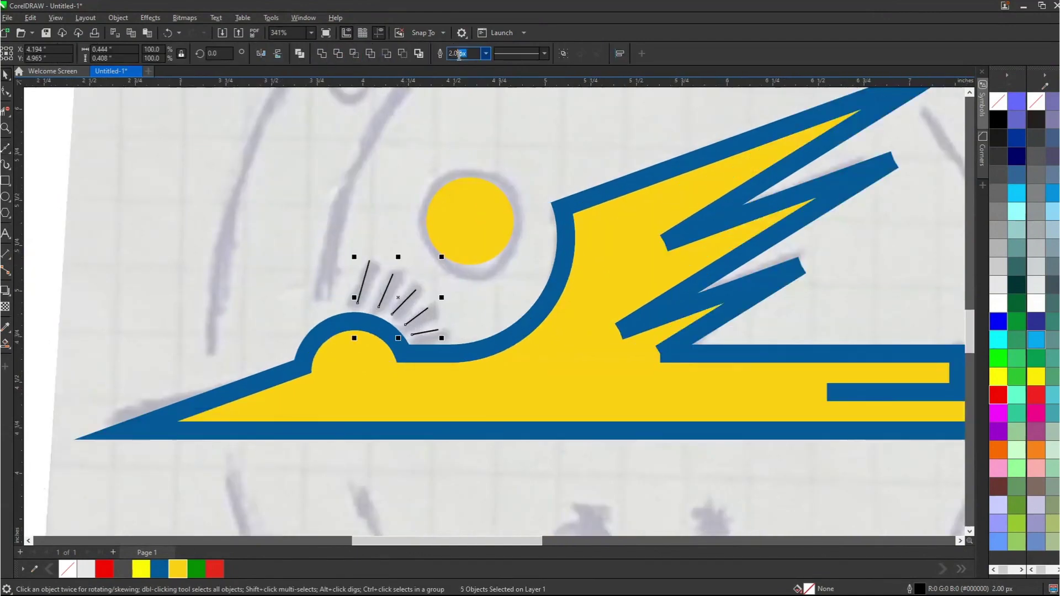
pyautogui.write('30')
pyautogui.press('Return')
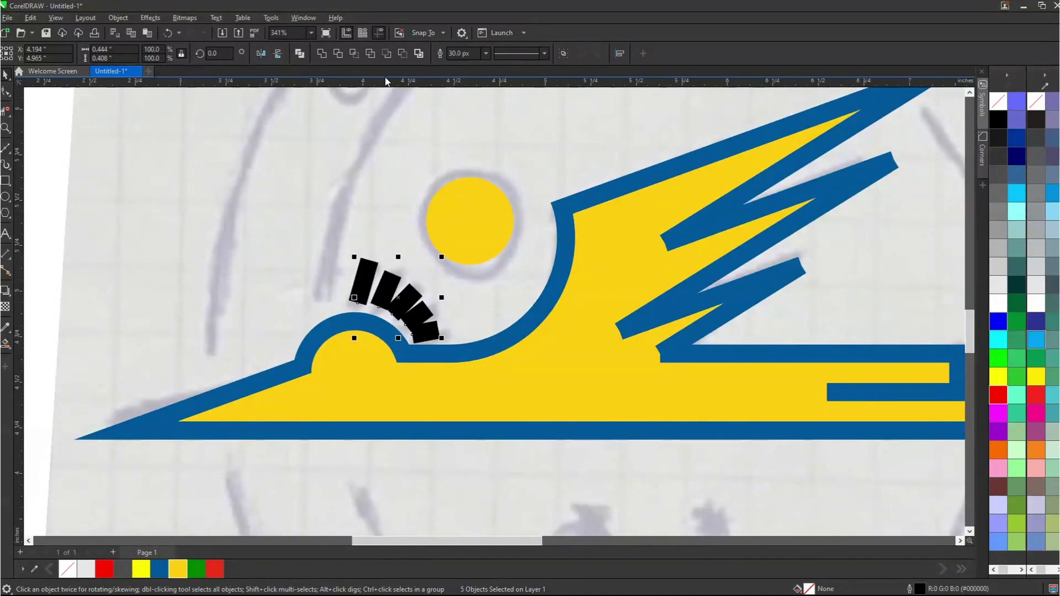
pyautogui.click(463, 53)
pyautogui.write('20')
pyautogui.press('Return')
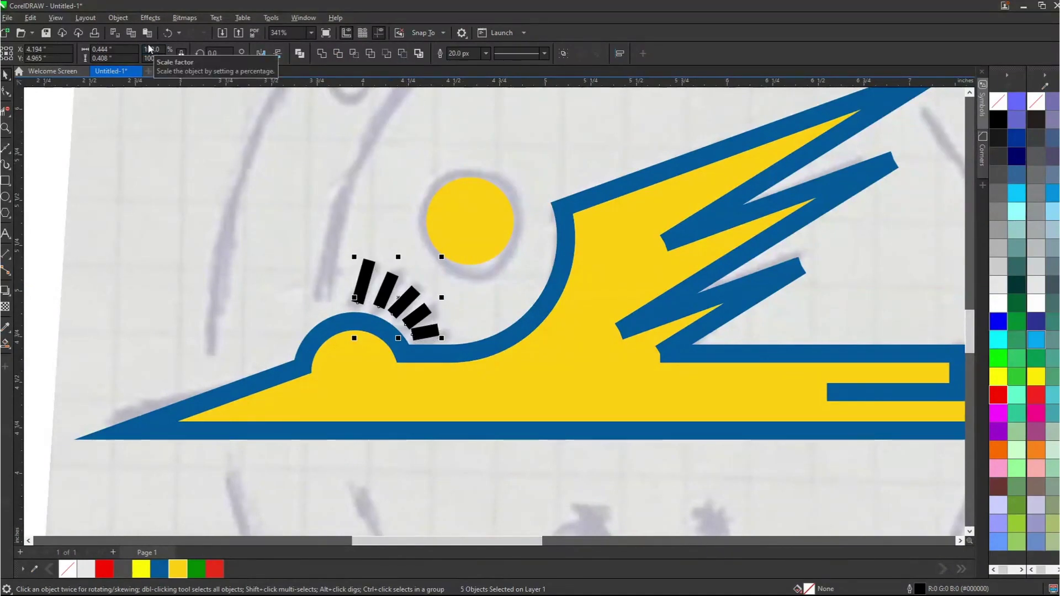
# Step: Nudge the second stroke left and up, and tilt and raise the third stroke
pyautogui.click(473, 318)
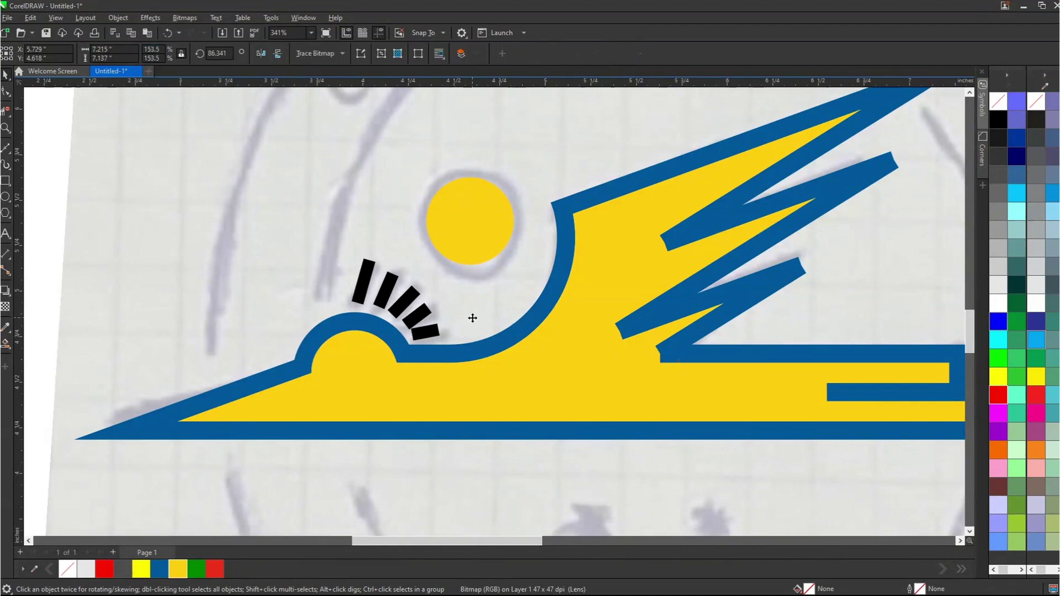
pyautogui.click(384, 297)
pyautogui.scroll(3, 384, 297)
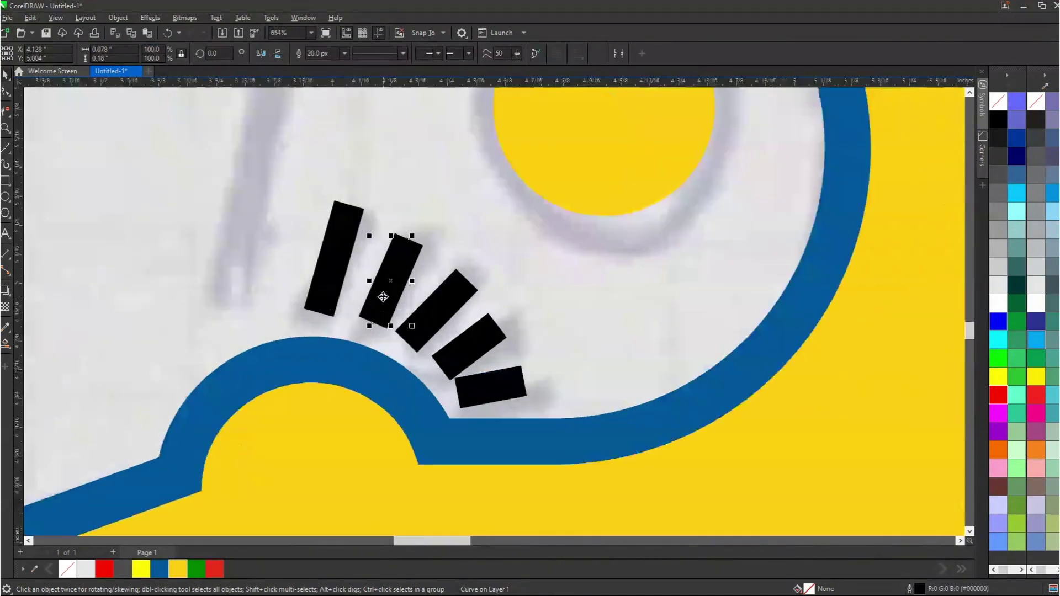
pyautogui.press('Left')
pyautogui.press('Left')
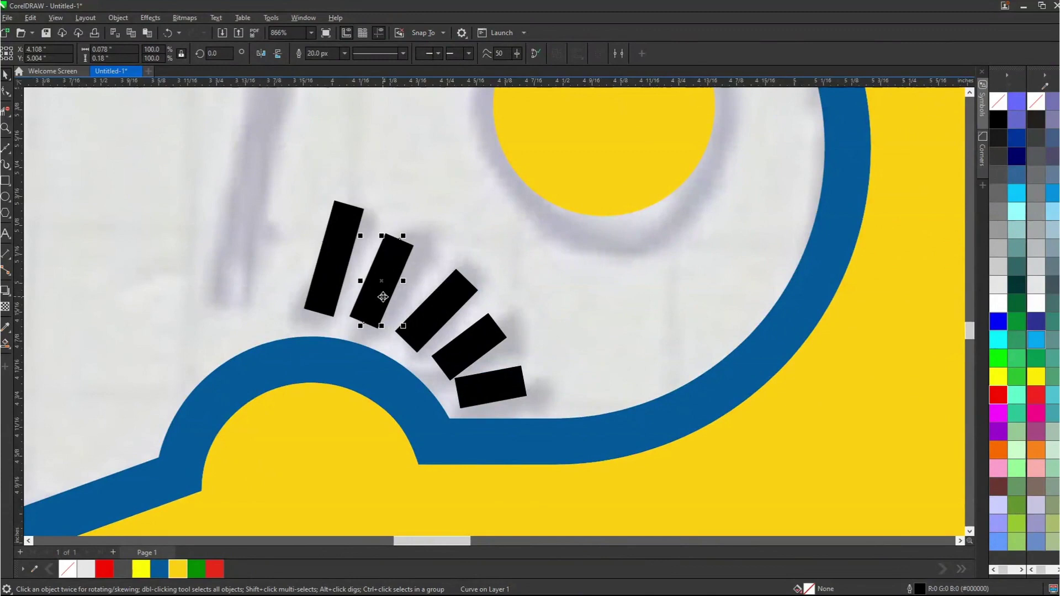
pyautogui.press('Up')
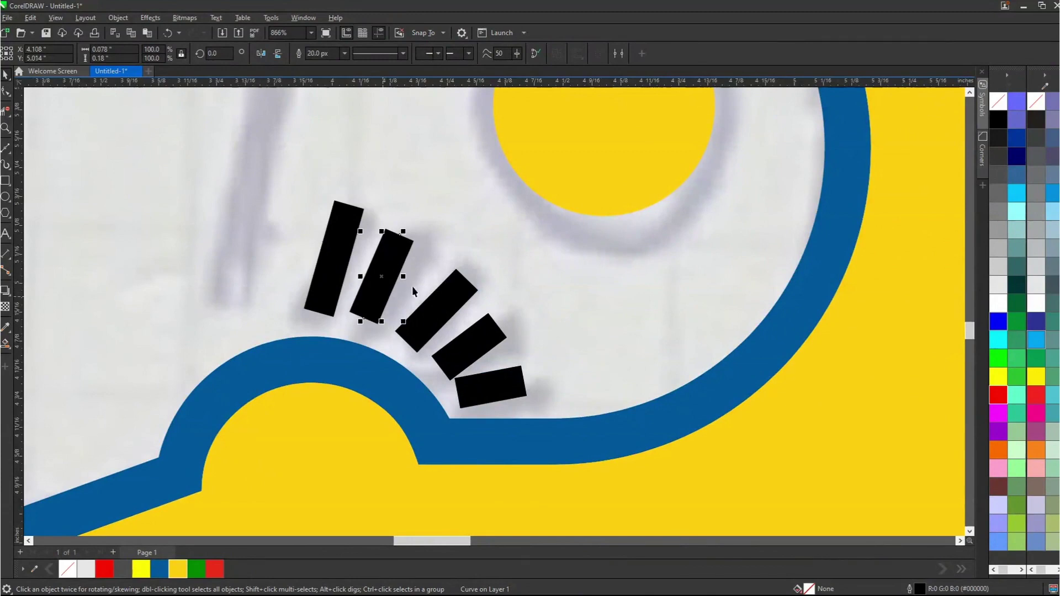
pyautogui.click(426, 307)
pyautogui.click(469, 277)
pyautogui.moveTo(472, 275); pyautogui.dragTo(472, 270)
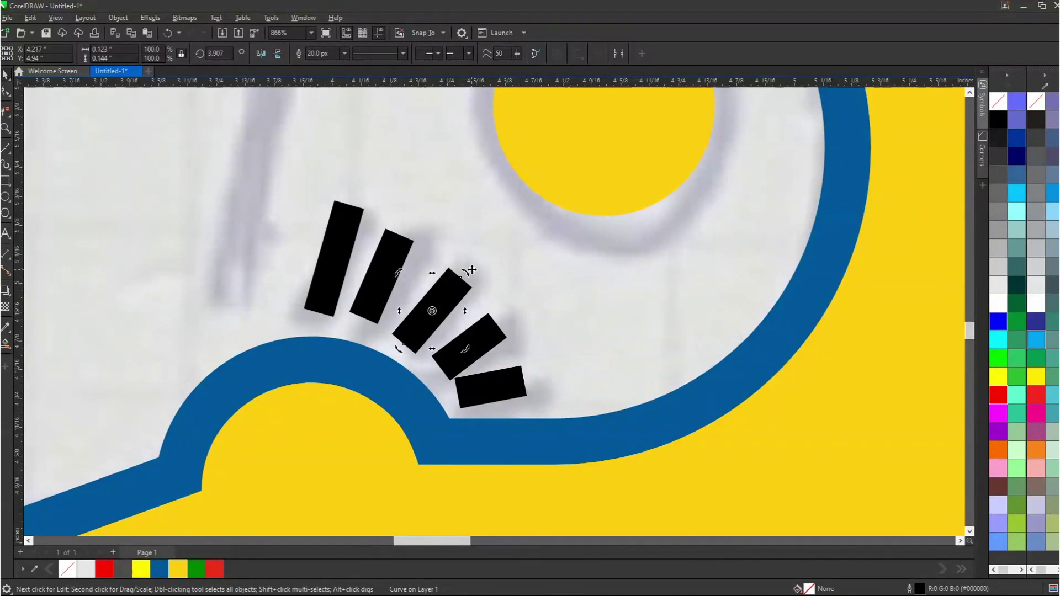
pyautogui.press('Up')
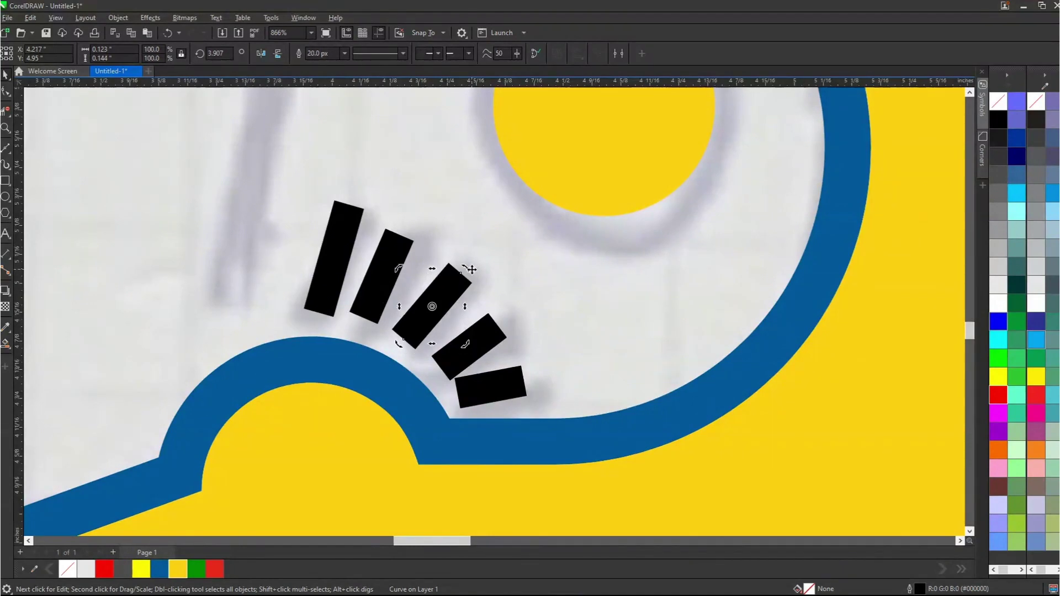
# Step: Nudge the bottom stroke down and group all five strokes with Ctrl+G
pyautogui.click(491, 395)
pyautogui.press('Down')
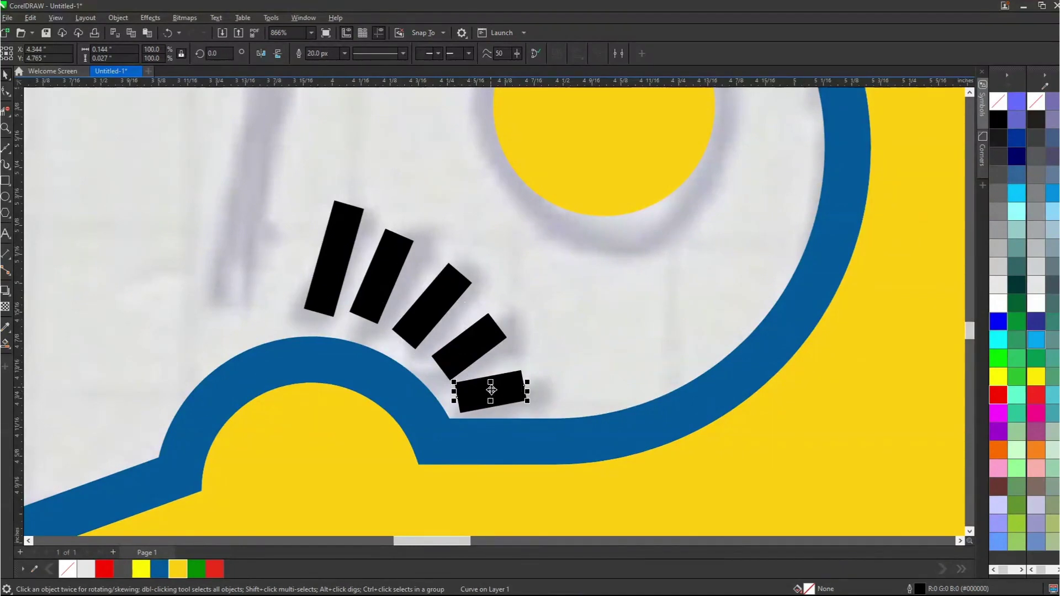
pyautogui.scroll(-2, 448, 346)
pyautogui.moveTo(326, 230); pyautogui.dragTo(568, 420)
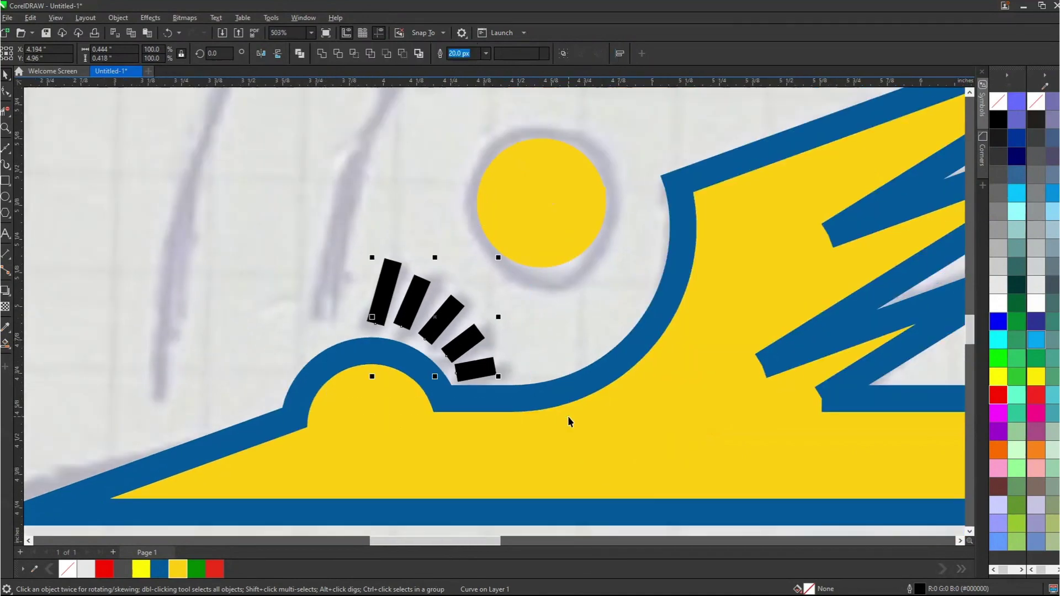
pyautogui.hotkey('ctrl', 'g')
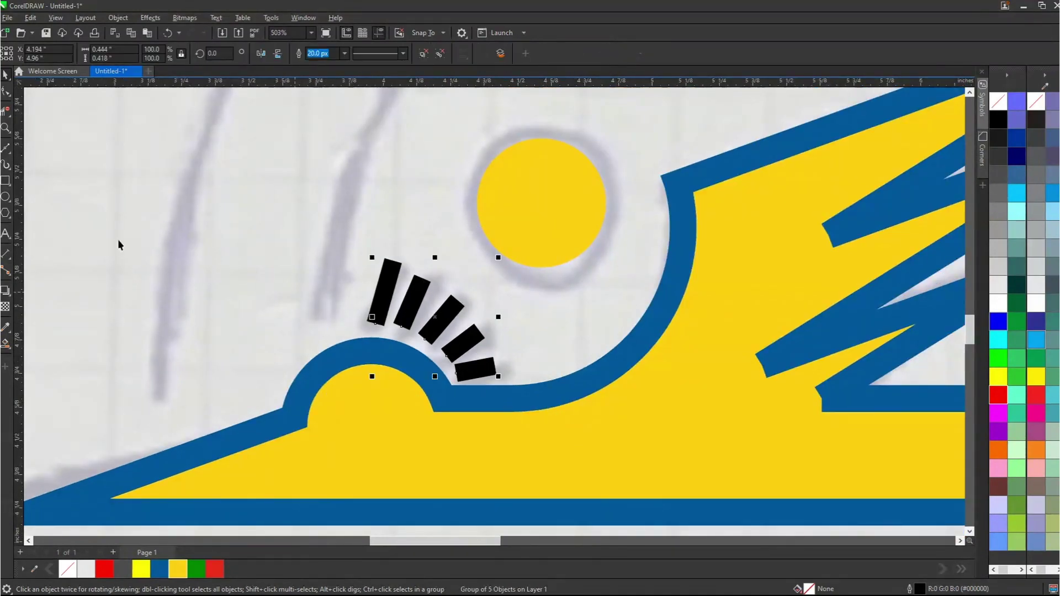
pyautogui.click(7, 200)
# Step: Draw a circle centred on the crane's head bump and enlarge it to about 158 percent
pyautogui.moveTo(305, 364); pyautogui.dragTo(442, 454)
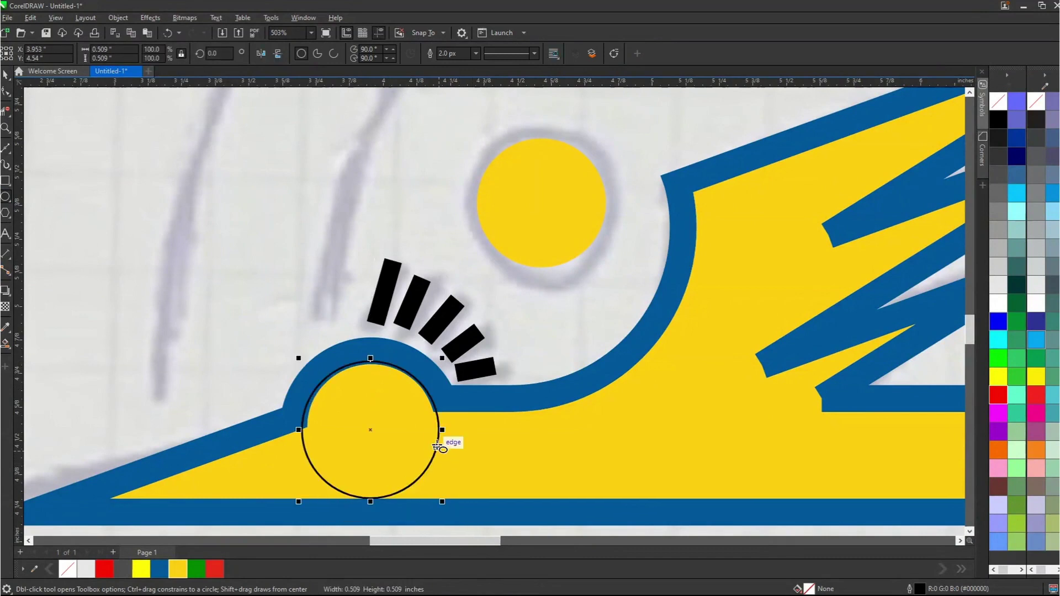
pyautogui.press('space')
pyautogui.moveTo(380, 426); pyautogui.dragTo(371, 429)
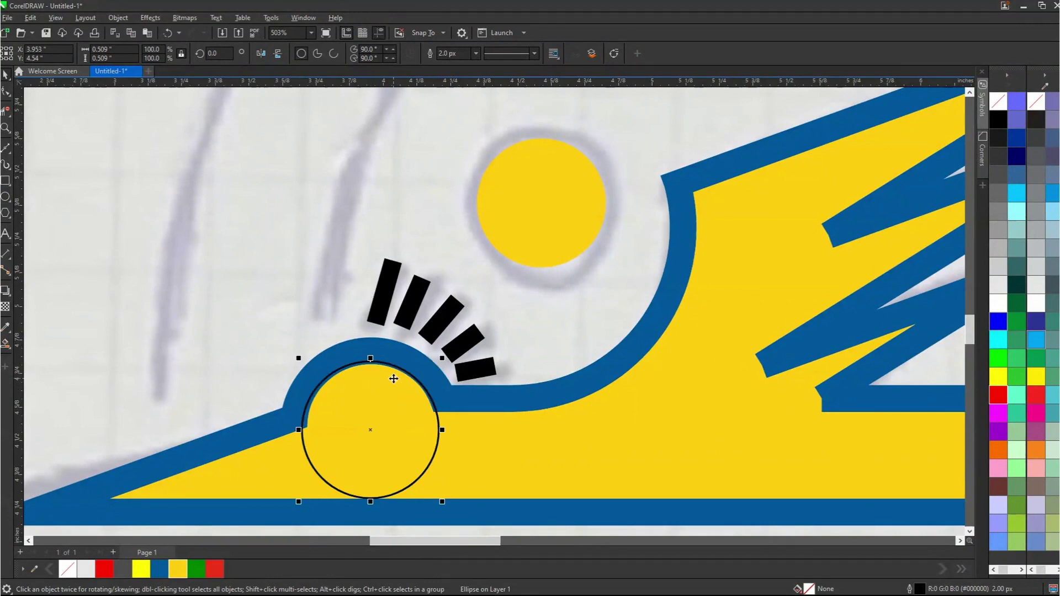
pyautogui.press('Up')
pyautogui.moveTo(448, 355); pyautogui.dragTo(485, 314)
# Step: Ungroup the rays, convert their outlines to objects, combine them, and cut them with the circle
pyautogui.click(445, 315)
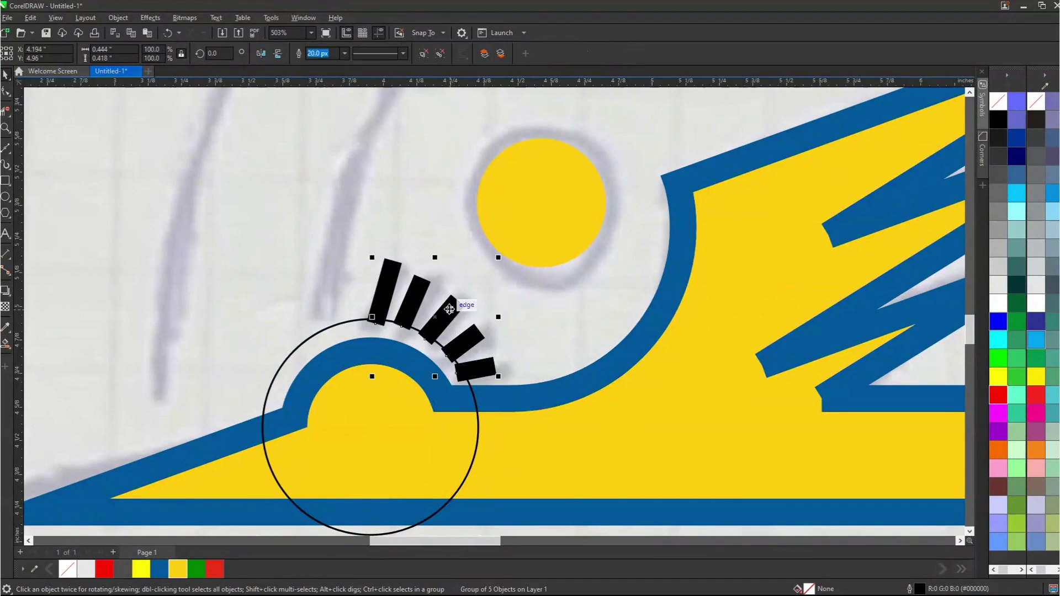
pyautogui.click(442, 55)
pyautogui.click(118, 18)
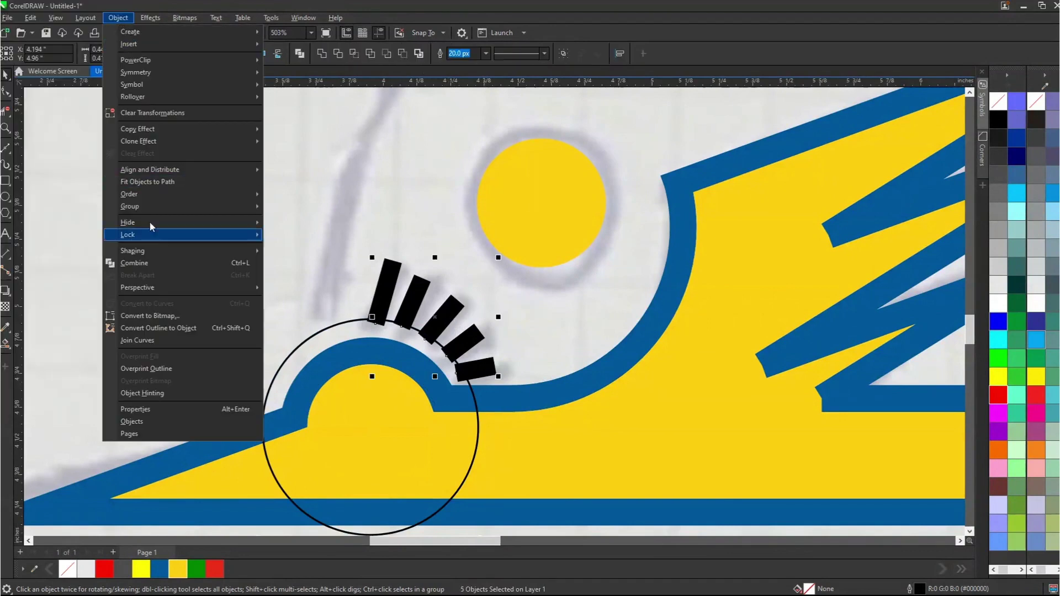
pyautogui.click(158, 329)
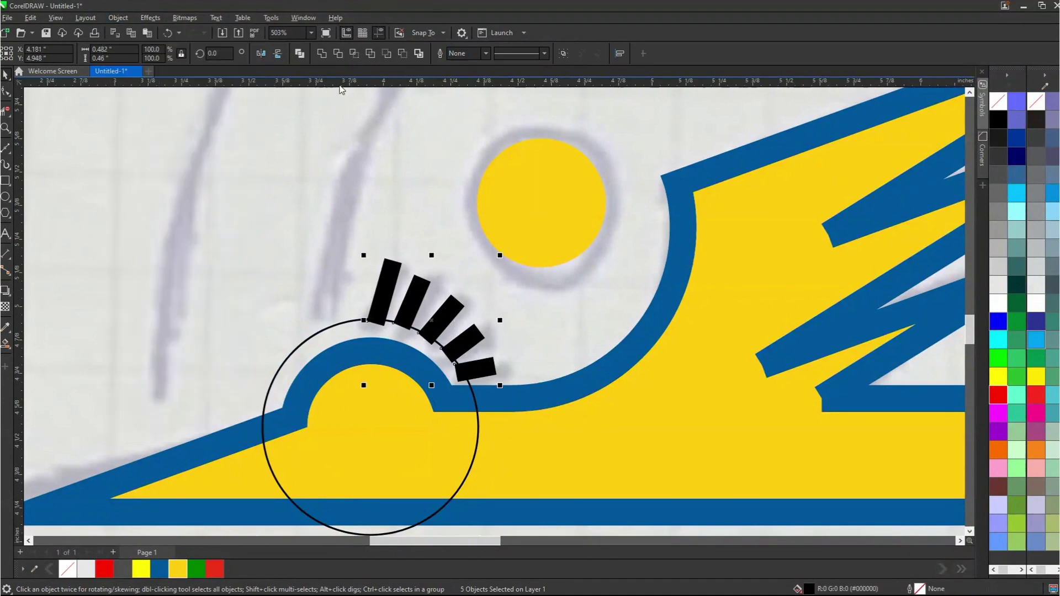
pyautogui.click(322, 55)
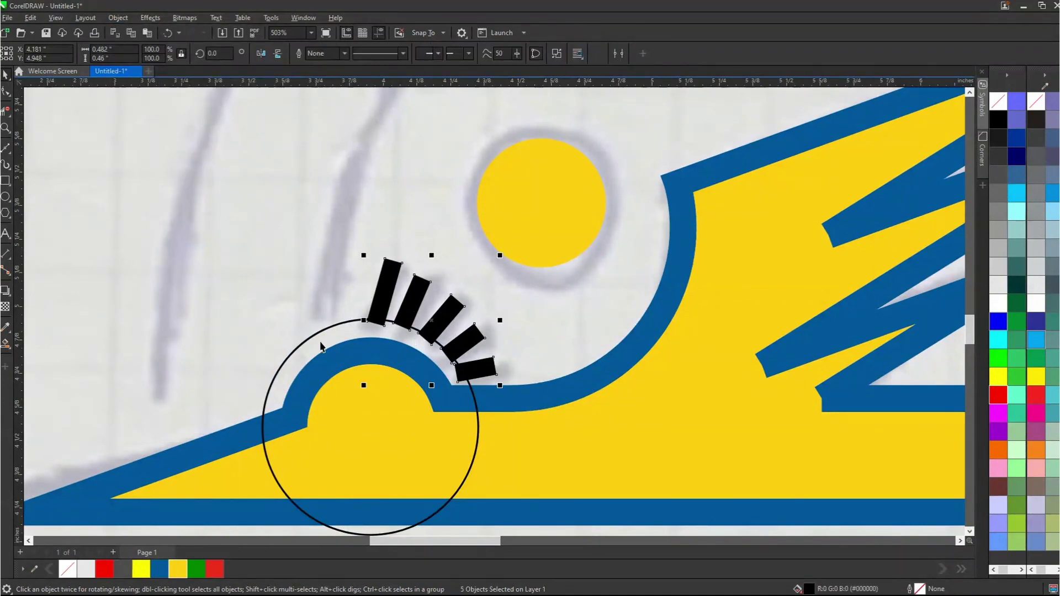
pyautogui.keyDown('shift'); pyautogui.click(348, 330); pyautogui.keyUp('shift')
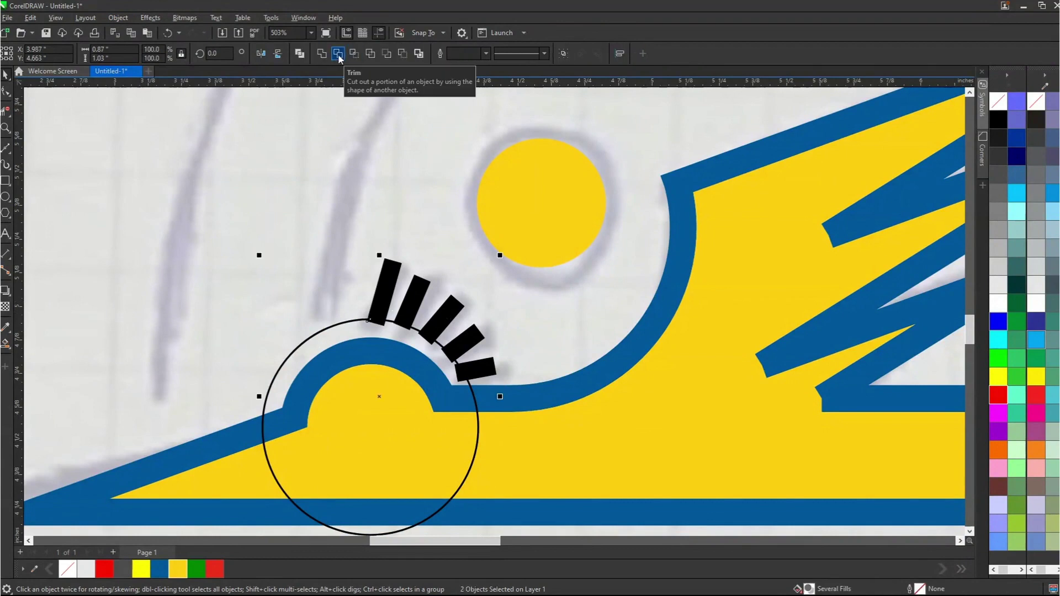
pyautogui.click(338, 55)
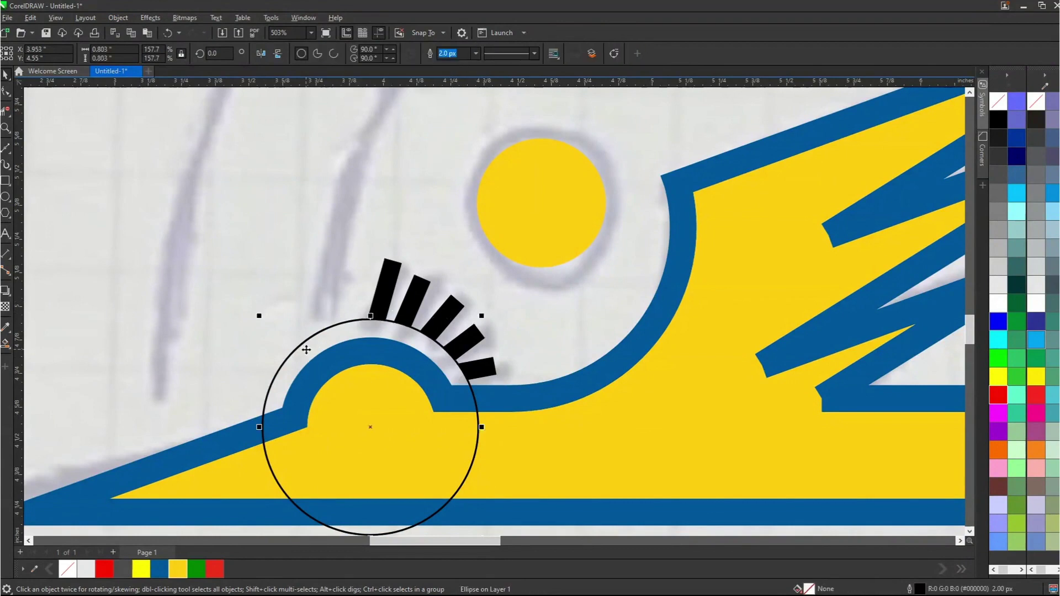
pyautogui.press('Delete')
pyautogui.hotkey('ctrl', 'z')
# Step: Enlarge the circle further, intersect it with the rays, and delete the helper circle
pyautogui.moveTo(482, 309); pyautogui.dragTo(539, 275)
pyautogui.keyDown('shift'); pyautogui.click(395, 268); pyautogui.keyUp('shift')
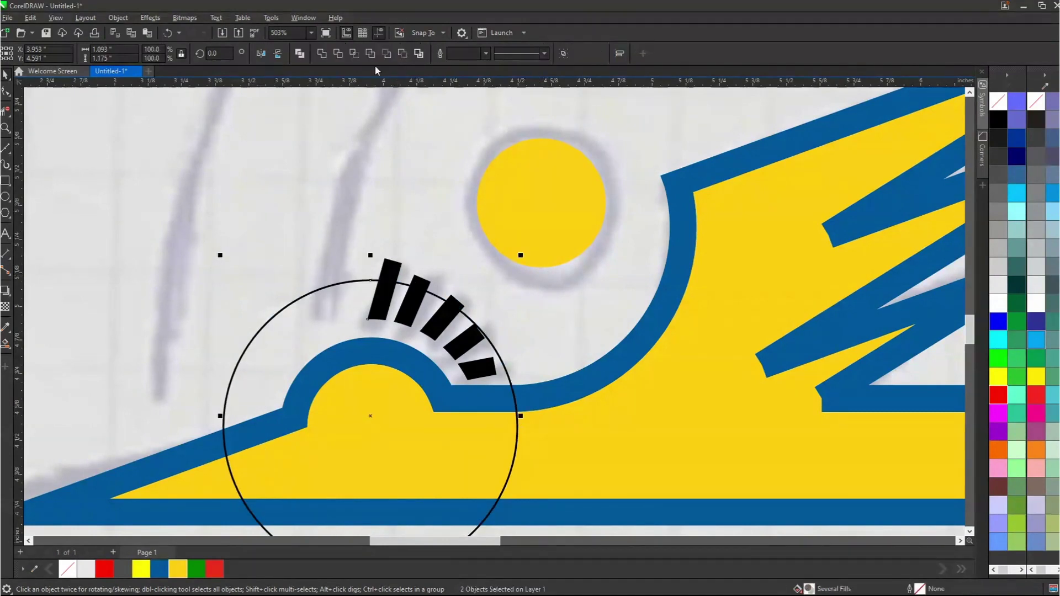
pyautogui.click(355, 54)
pyautogui.click(389, 276)
pyautogui.press('Delete')
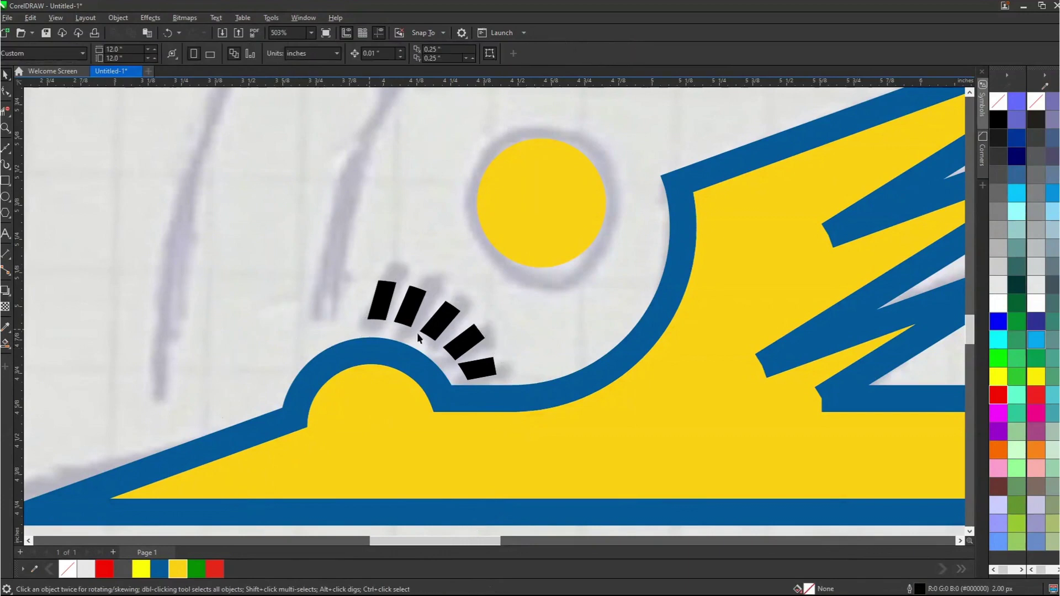
pyautogui.scroll(-5, 442, 323)
# Step: Colour the clipped rays blue from the document palette
pyautogui.click(443, 329)
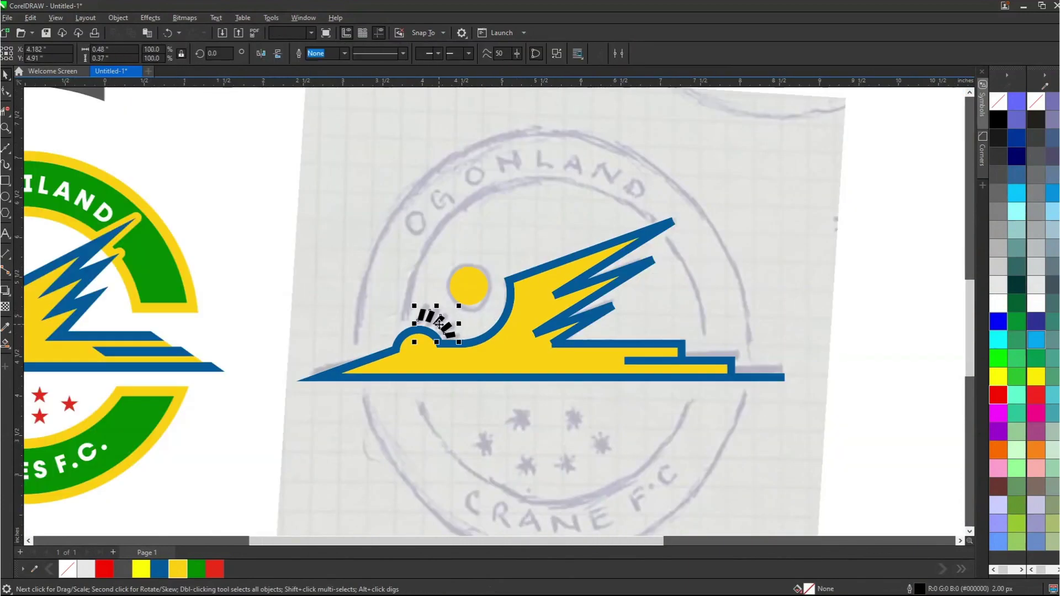
pyautogui.scroll(-3, 442, 332)
pyautogui.scroll(3, 418, 337)
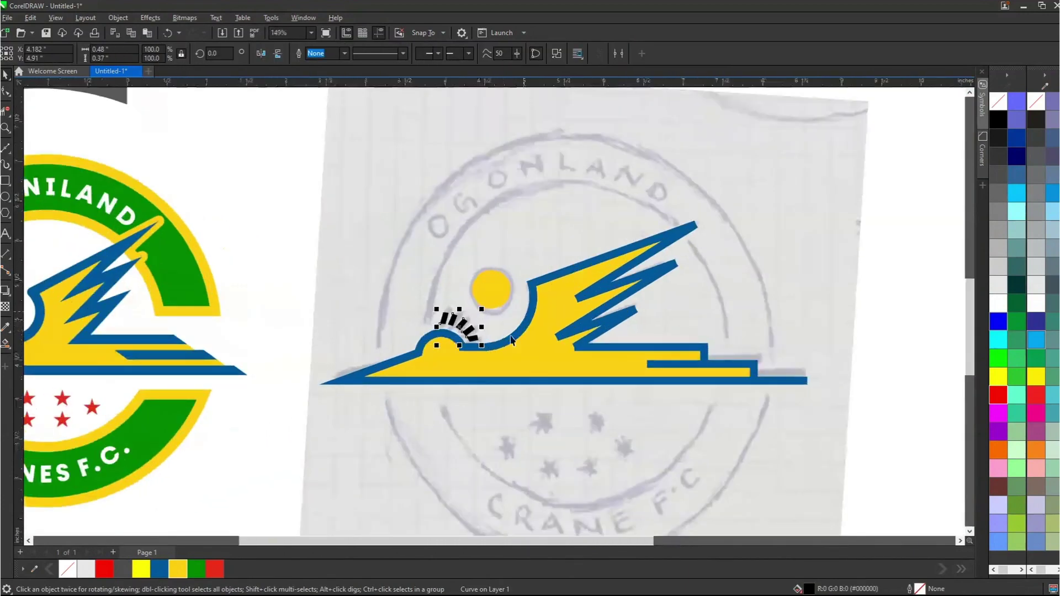
pyautogui.click(159, 577)
pyautogui.click(305, 224)
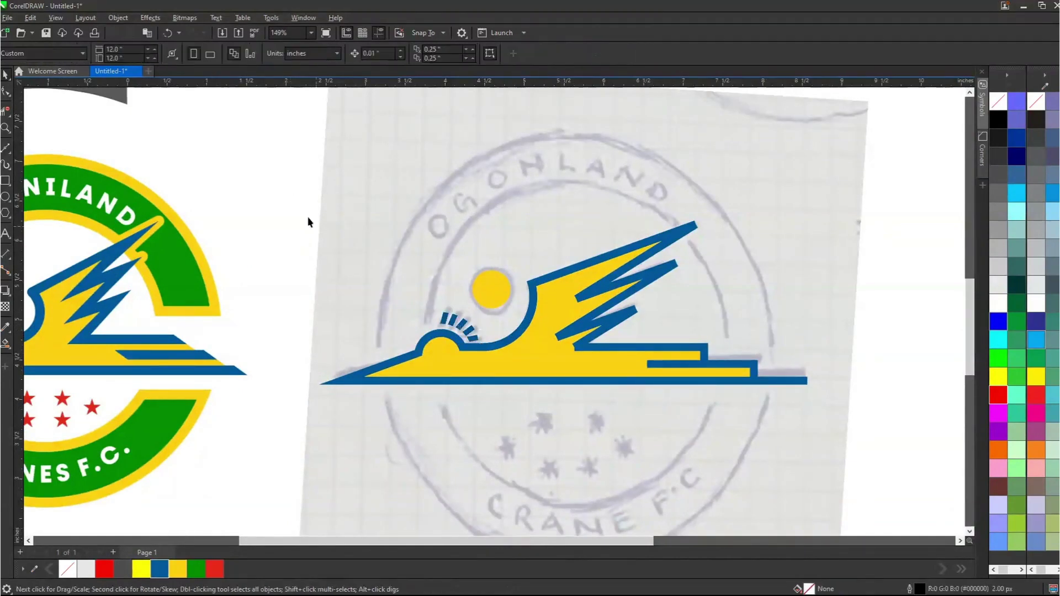
# Step: Zoom in on the sketched logo area to compare the traced emblem with the reference
pyautogui.scroll(-3, 390, 284)
pyautogui.scroll(2, 409, 298)
pyautogui.scroll(-2, 409, 296)
pyautogui.press('z')
pyautogui.moveTo(100, 186)
pyautogui.mouseDown()
pyautogui.moveTo(667, 448)
pyautogui.moveTo(669, 465)
pyautogui.mouseUp()
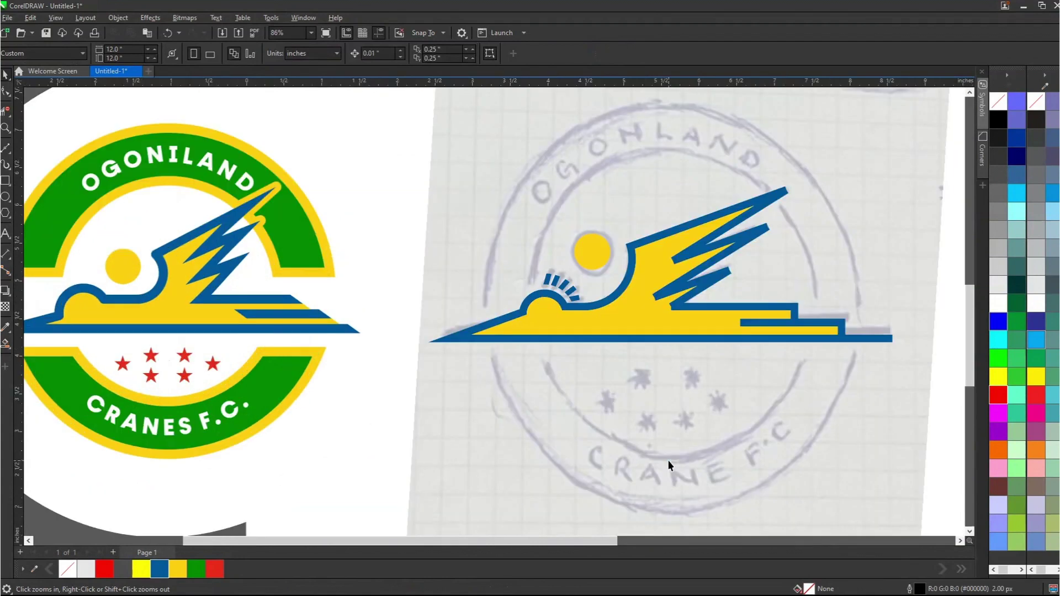
pyautogui.scroll(-1, 568, 350)
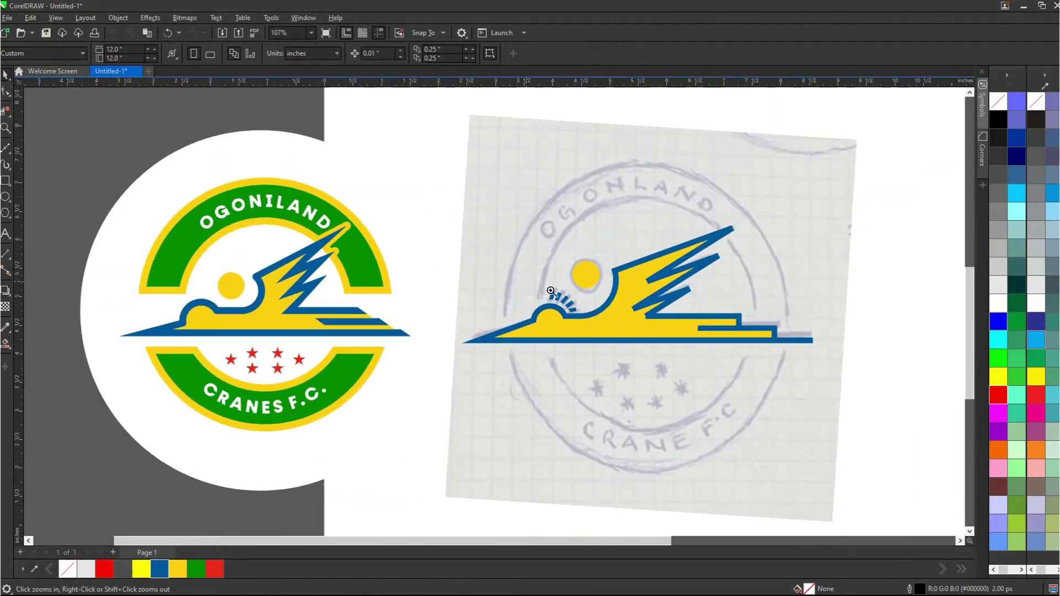
pyautogui.moveTo(198, 156)
pyautogui.mouseDown()
pyautogui.moveTo(730, 463)
pyautogui.moveTo(845, 490)
pyautogui.mouseUp()
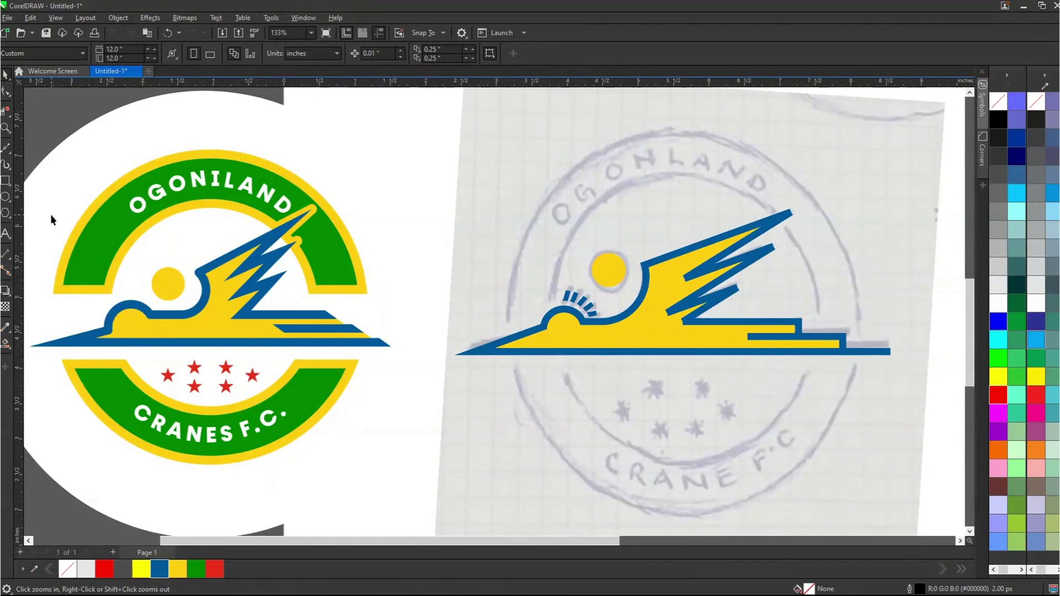
pyautogui.click(7, 198)
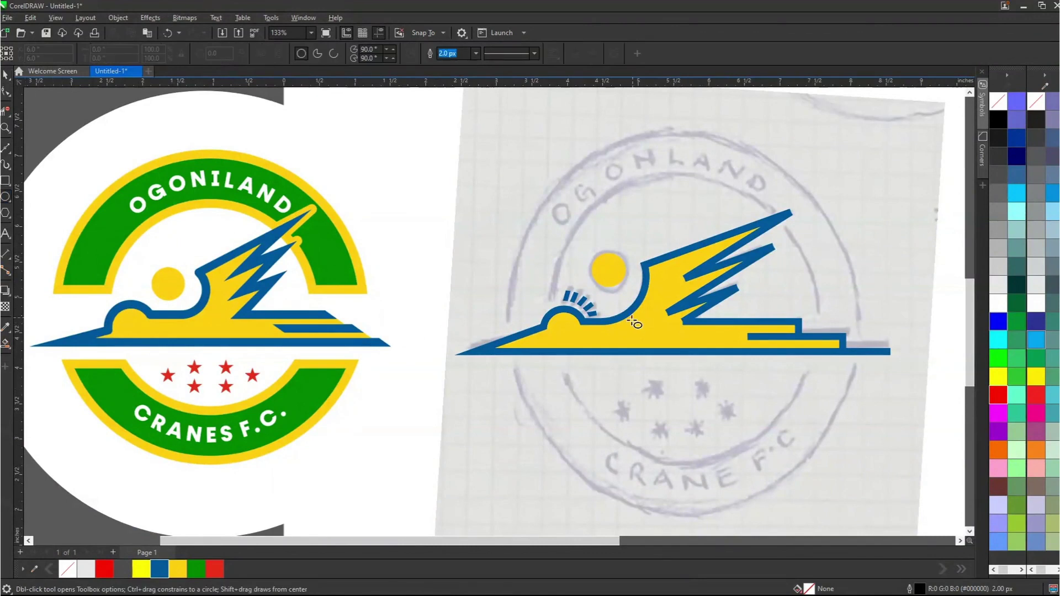
pyautogui.press('space')
pyautogui.scroll(-3, 611, 320)
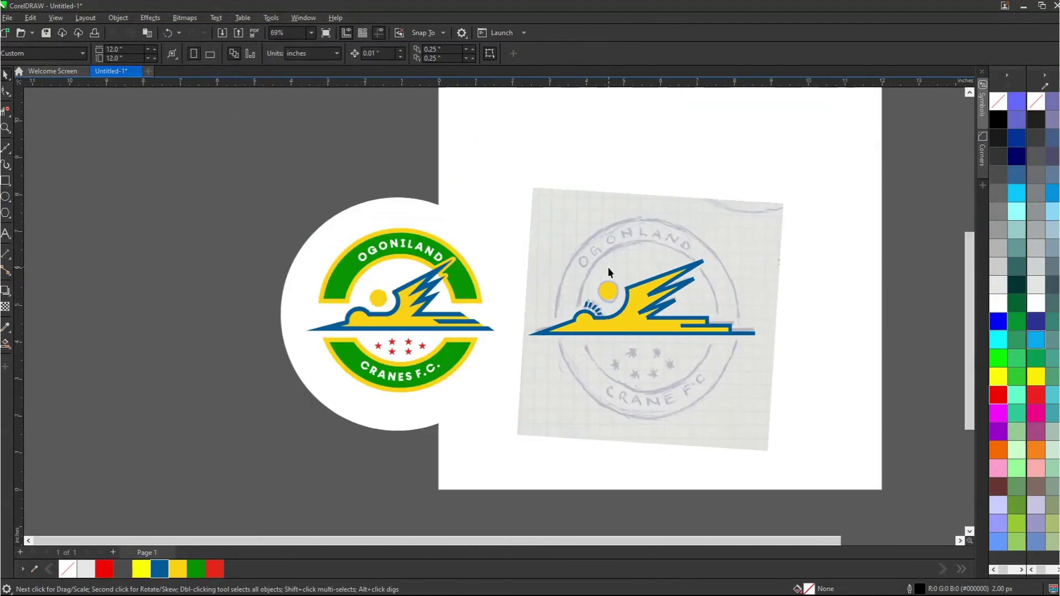
# Step: Copy the traced crane artwork off the page to the upper left and group the 20 objects
pyautogui.click(637, 293)
pyautogui.scroll(2, 636, 293)
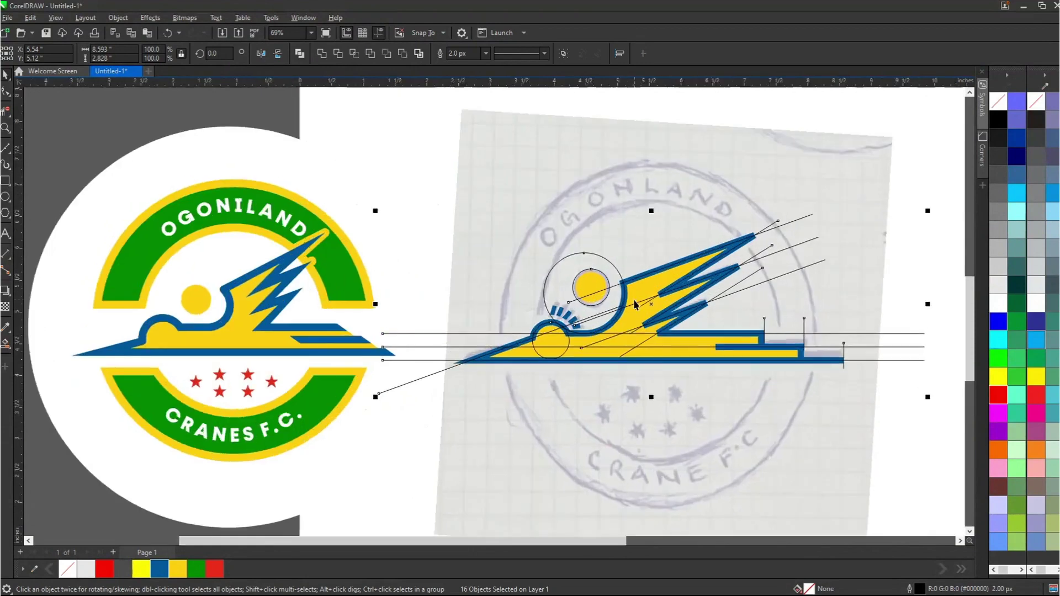
pyautogui.scroll(5, 636, 305)
pyautogui.scroll(2, 737, 371)
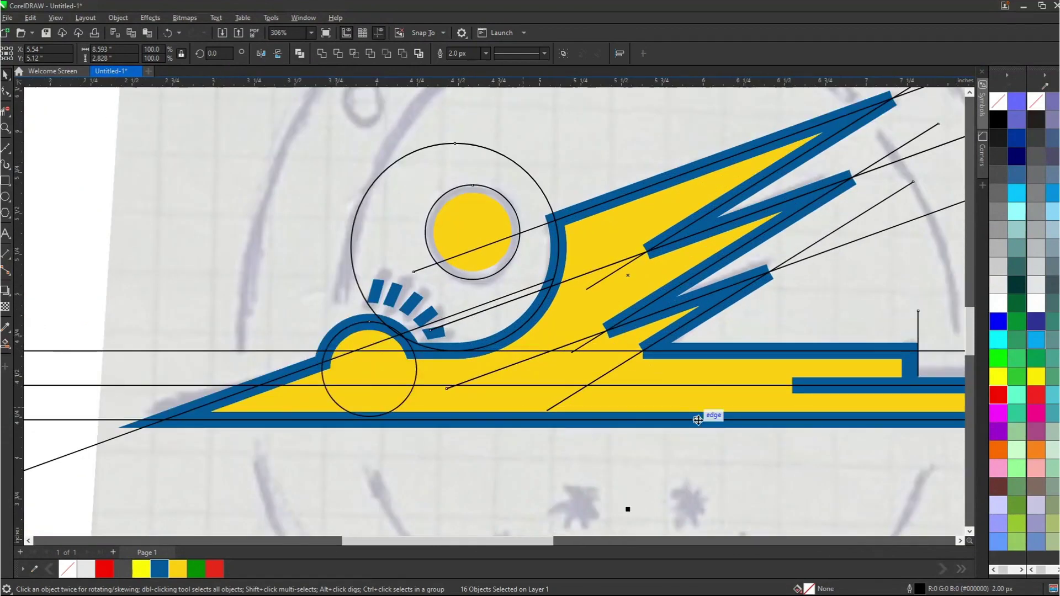
pyautogui.scroll(-6, 688, 351)
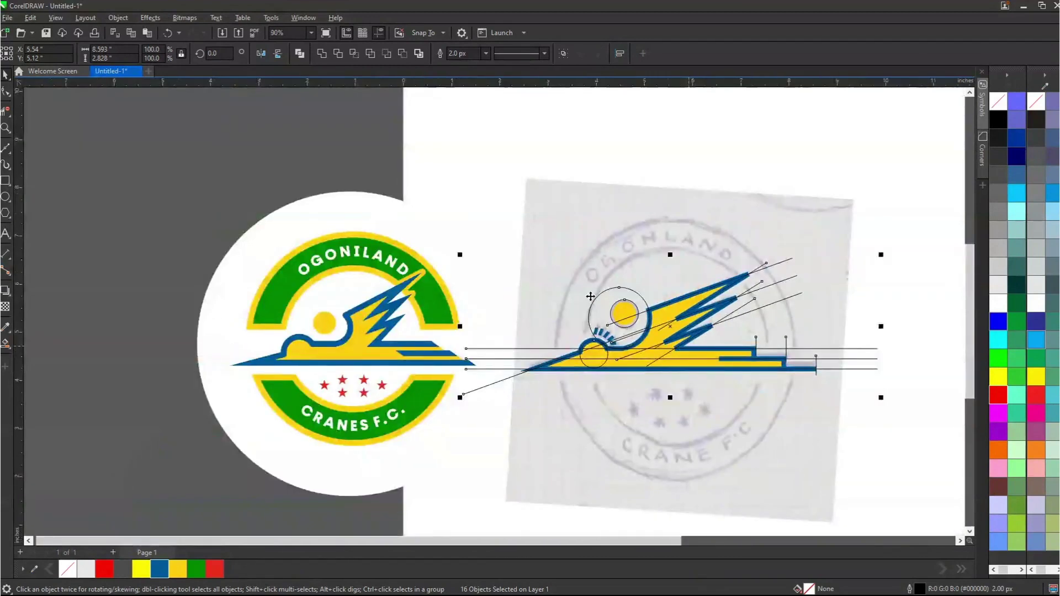
pyautogui.moveTo(413, 220); pyautogui.dragTo(497, 273)
pyautogui.moveTo(948, 416); pyautogui.dragTo(949, 415)
pyautogui.scroll(-3, 777, 429)
pyautogui.moveTo(718, 380); pyautogui.dragTo(397, 218)
pyautogui.hotkey('ctrl', 'g')
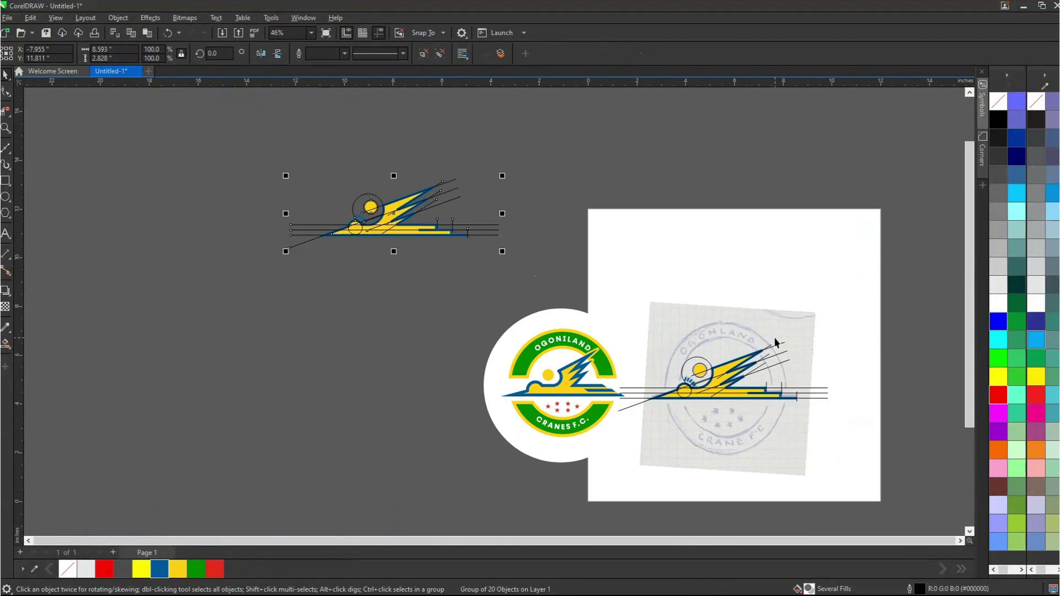
# Step: Remove a thin construction line from the traced artwork
pyautogui.scroll(2, 795, 413)
pyautogui.click(684, 348)
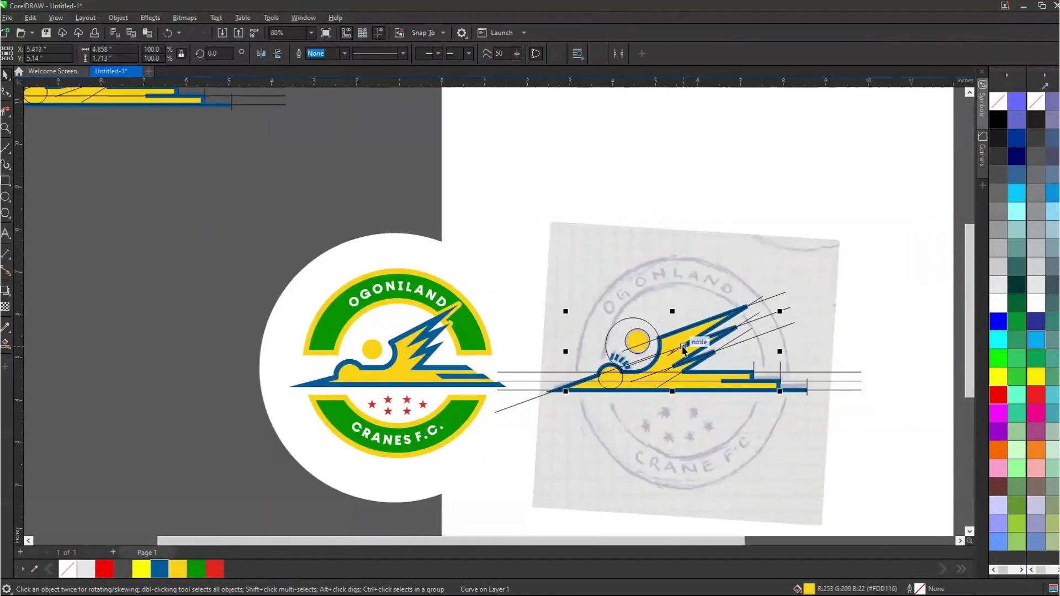
pyautogui.press('Delete')
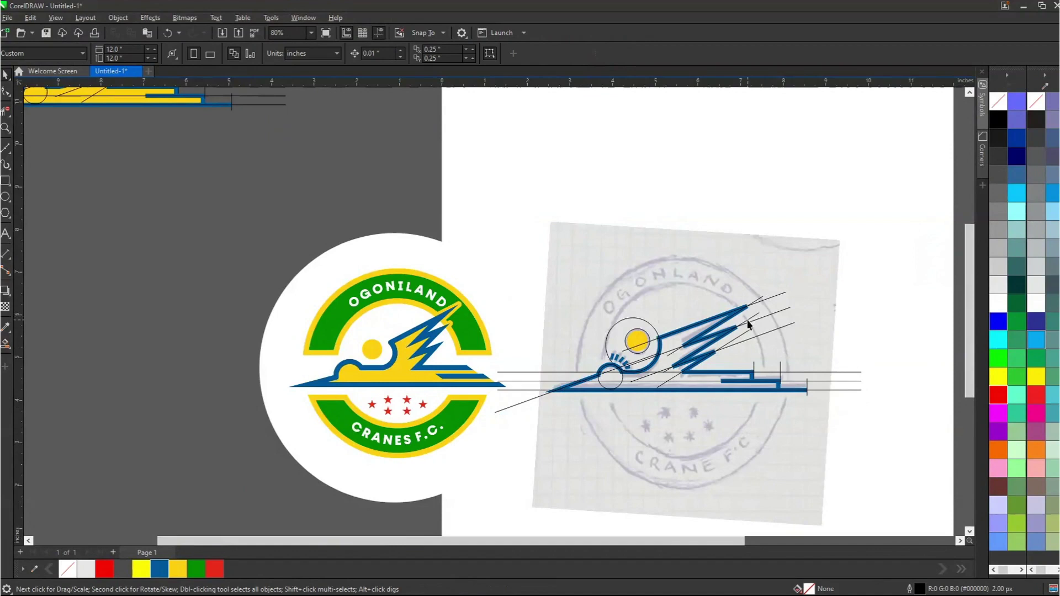
pyautogui.click(748, 325)
pyautogui.press('Escape')
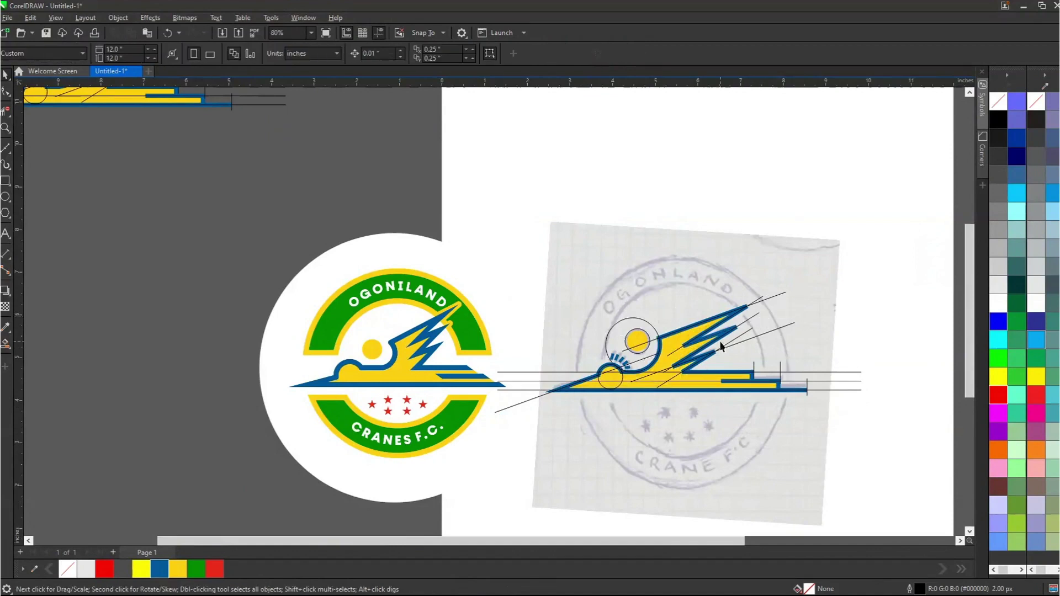
pyautogui.scroll(2, 748, 312)
pyautogui.click(779, 296)
pyautogui.press('Delete')
# Step: Try selecting construction curves near the crane, restoring the sketch image each time it is deleted
pyautogui.click(791, 260)
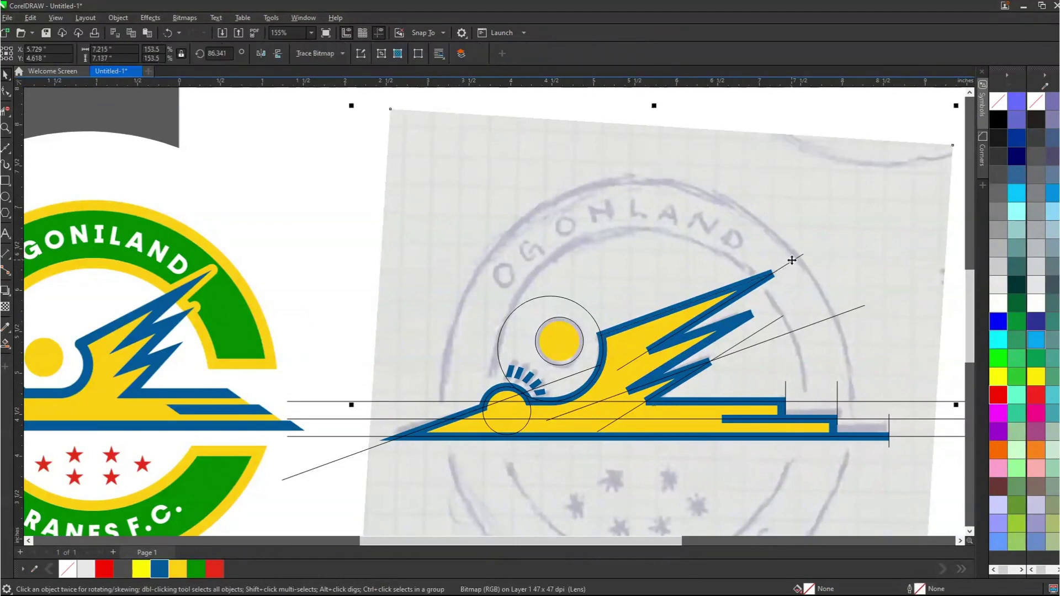
pyautogui.press('Delete')
pyautogui.hotkey('ctrl', 'z')
pyautogui.click(782, 267)
pyautogui.press('Escape')
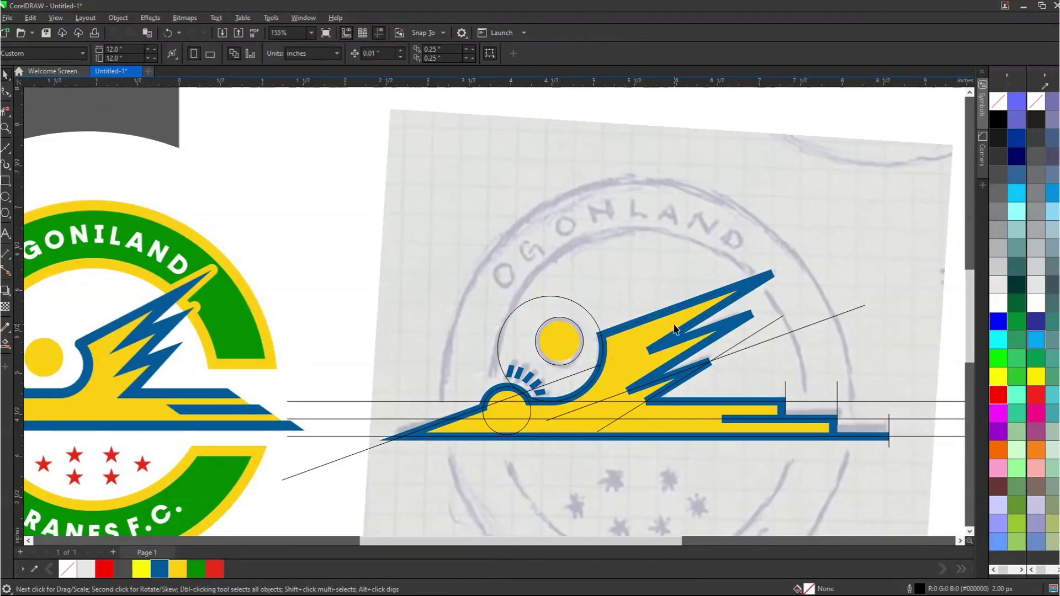
pyautogui.click(765, 326)
pyautogui.press('Delete')
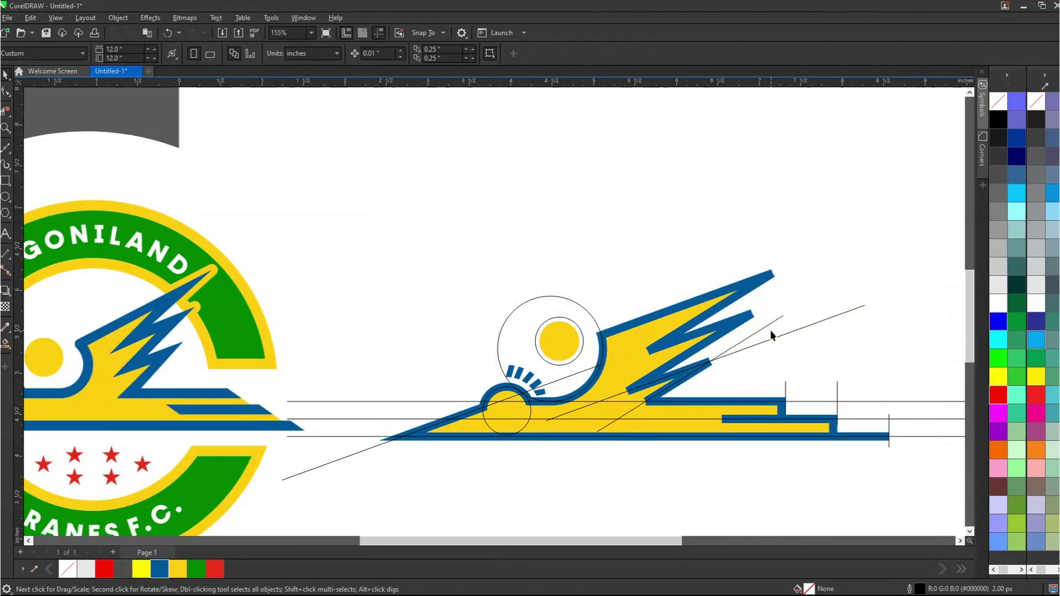
pyautogui.hotkey('ctrl', 'z')
pyautogui.click(781, 336)
pyautogui.press('Escape')
pyautogui.click(764, 326)
pyautogui.press('Escape')
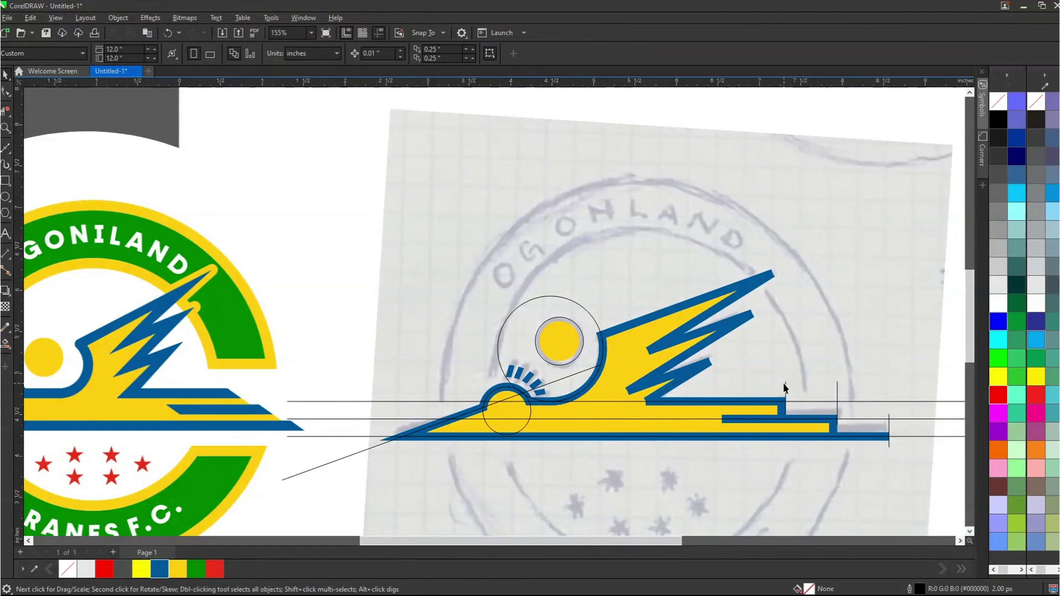
# Step: Delete the two short vertical lines near the tail and the large circle around the sun
pyautogui.click(838, 392)
pyautogui.press('Delete')
pyautogui.click(890, 428)
pyautogui.press('Delete')
pyautogui.click(555, 343)
pyautogui.press('Delete')
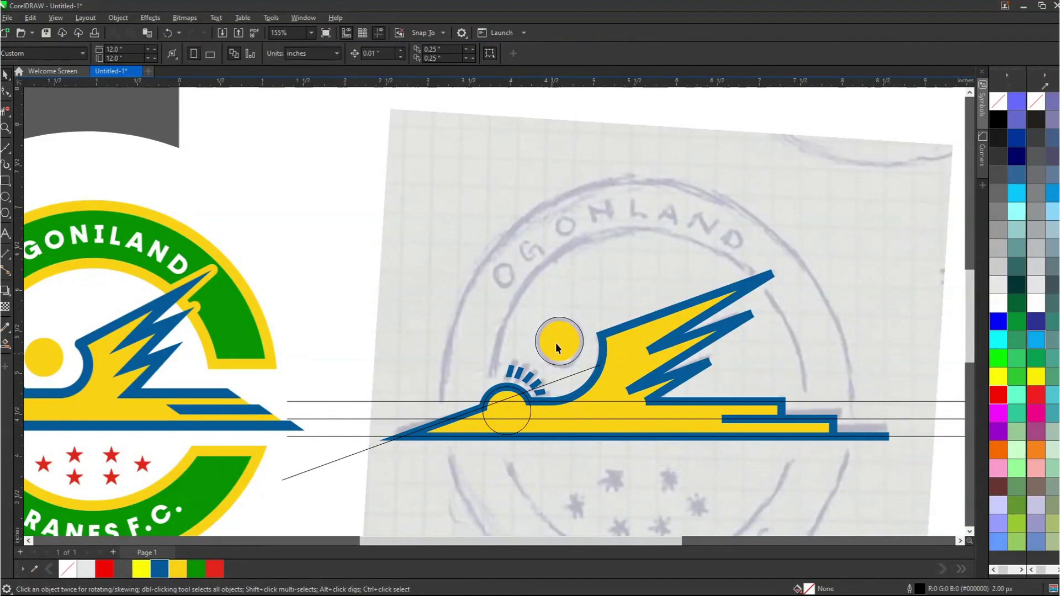
# Step: Delete the diagonal construction line, restoring the yellow wing fill that was removed by mistake
pyautogui.click(564, 378)
pyautogui.click(567, 378)
pyautogui.press('Delete')
pyautogui.click(604, 402)
pyautogui.press('Delete')
pyautogui.hotkey('ctrl', 'z')
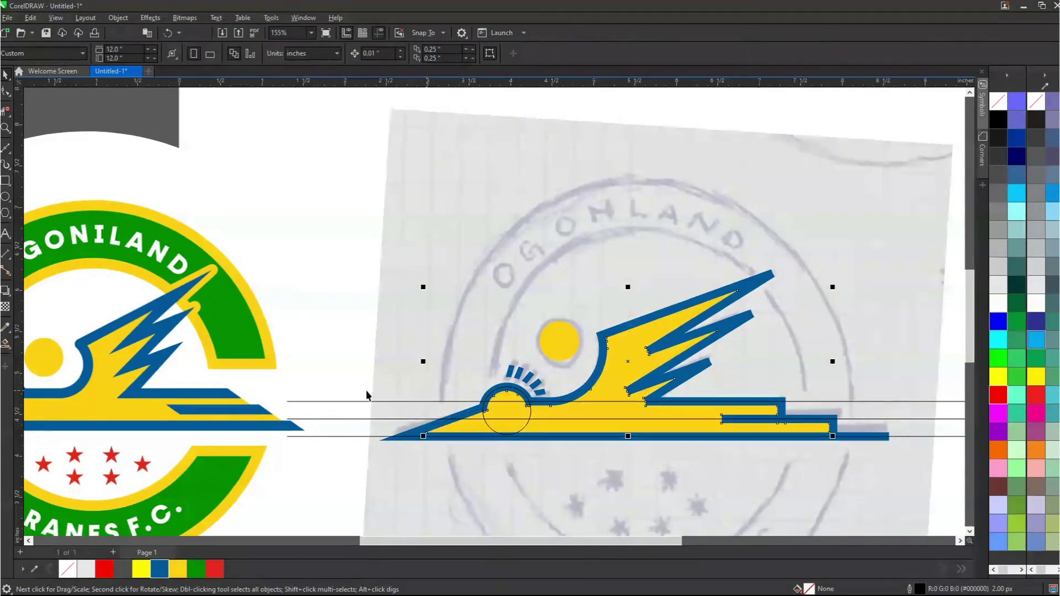
# Step: Delete the three horizontal construction lines, restoring the reference logo that was removed by mistake
pyautogui.click(345, 403)
pyautogui.press('Delete')
pyautogui.click(340, 418)
pyautogui.press('Delete')
pyautogui.click(336, 435)
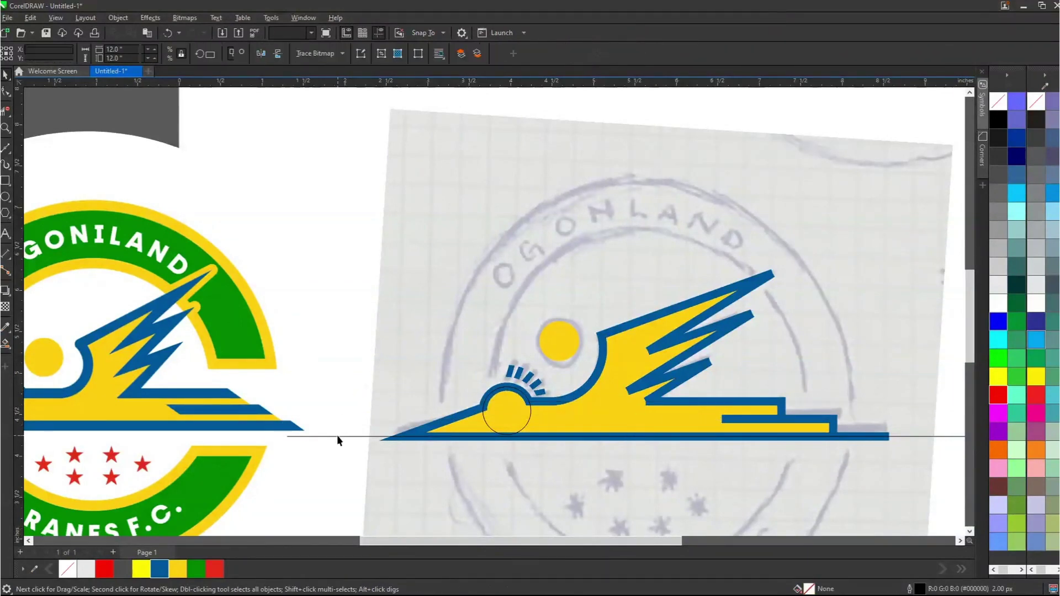
pyautogui.press('Delete')
pyautogui.hotkey('ctrl', 'z')
pyautogui.click(353, 436)
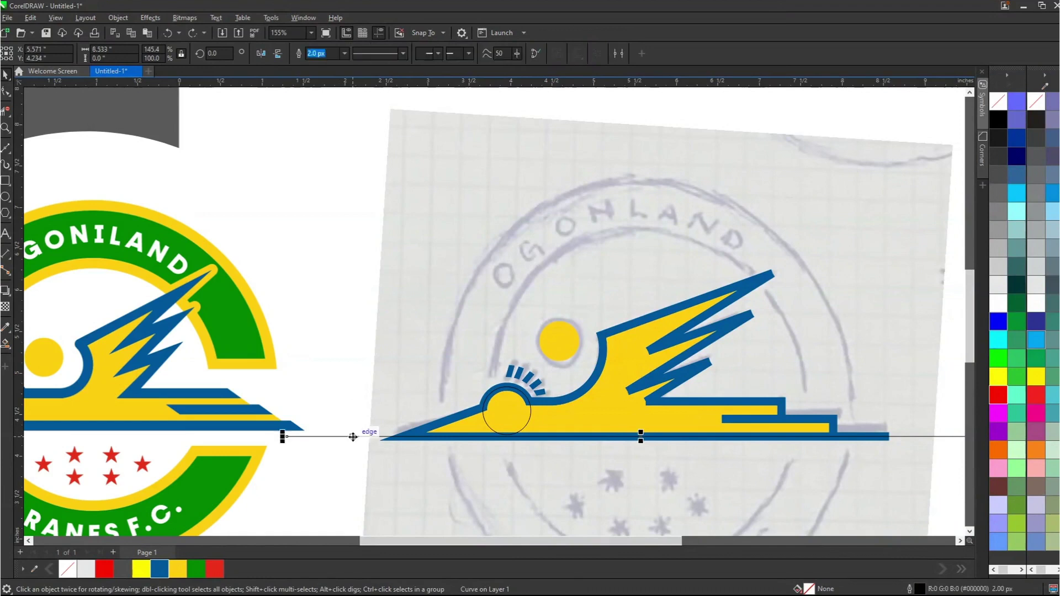
pyautogui.press('Delete')
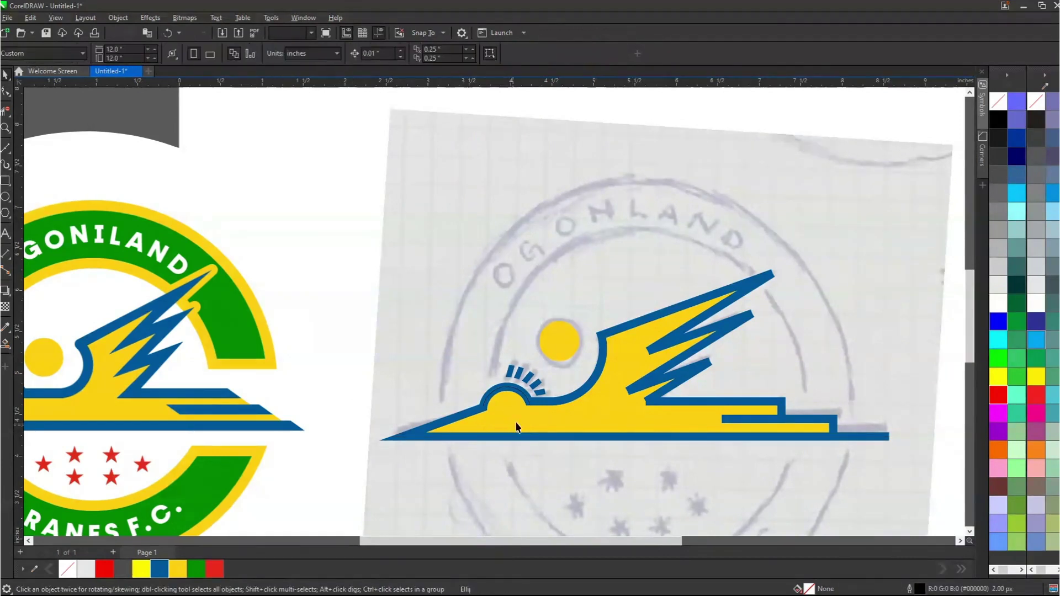
# Step: Zoom out to see both the traced crane and the reference logo
pyautogui.press('z')
pyautogui.scroll(-3, 539, 348)
pyautogui.moveTo(201, 254); pyautogui.dragTo(708, 443)
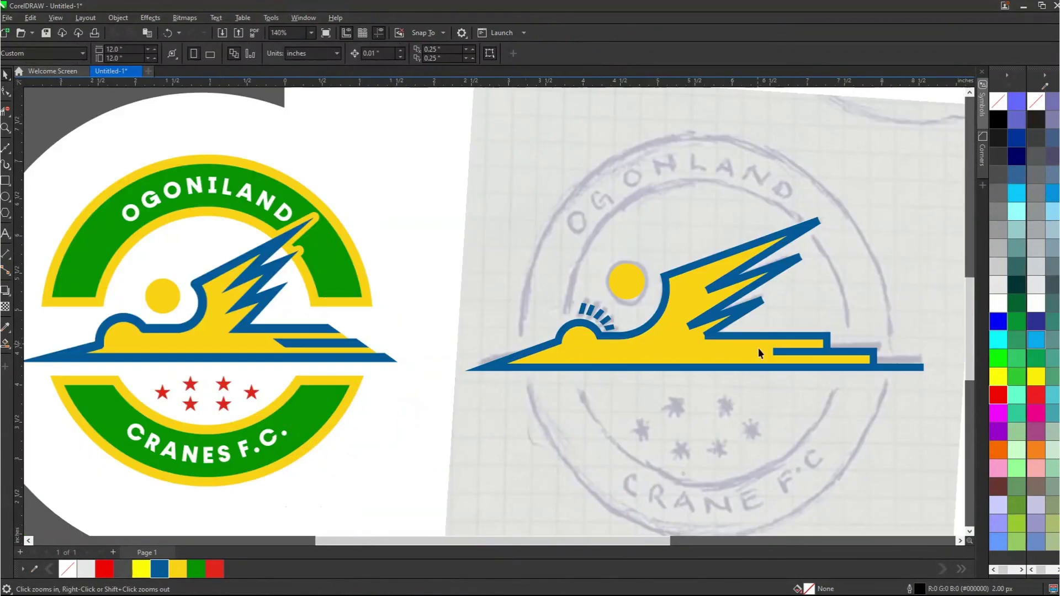
# Step: Draw a circle over the sketch's outer badge ring
pyautogui.click(6, 198)
pyautogui.moveTo(514, 143)
pyautogui.mouseDown()
pyautogui.moveTo(764, 429)
pyautogui.moveTo(896, 512)
pyautogui.mouseUp()
pyautogui.press('space')
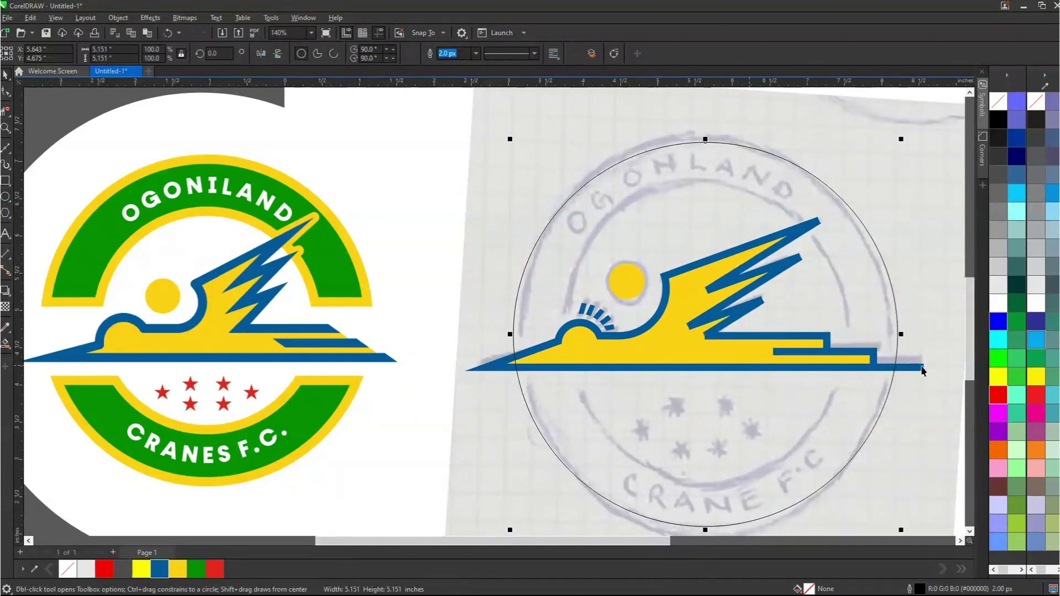
pyautogui.keyDown('shift'); pyautogui.click(919, 368); pyautogui.keyUp('shift')
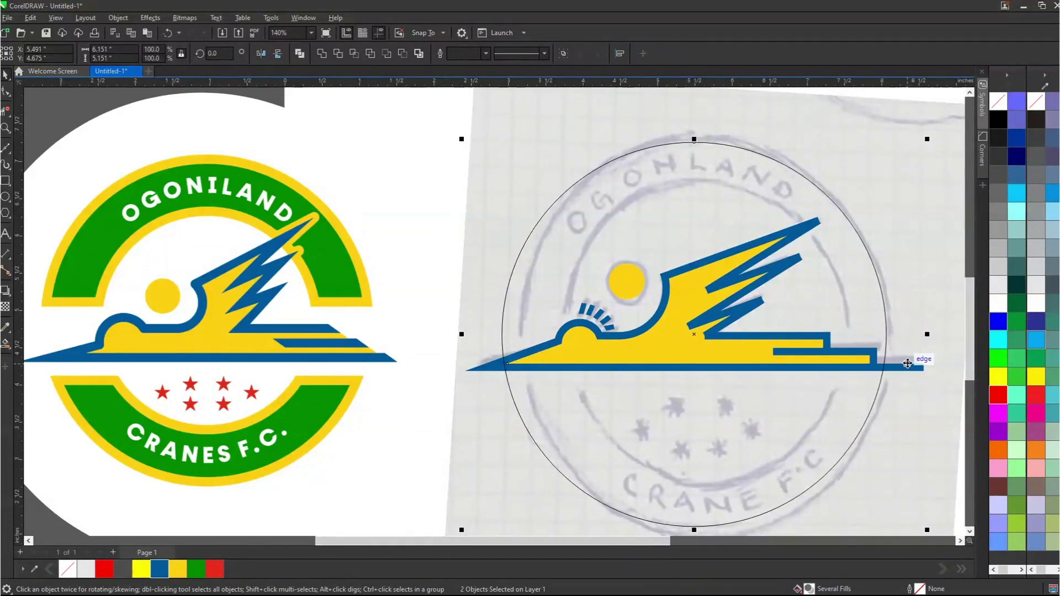
pyautogui.hotkey('ctrl', 'z')
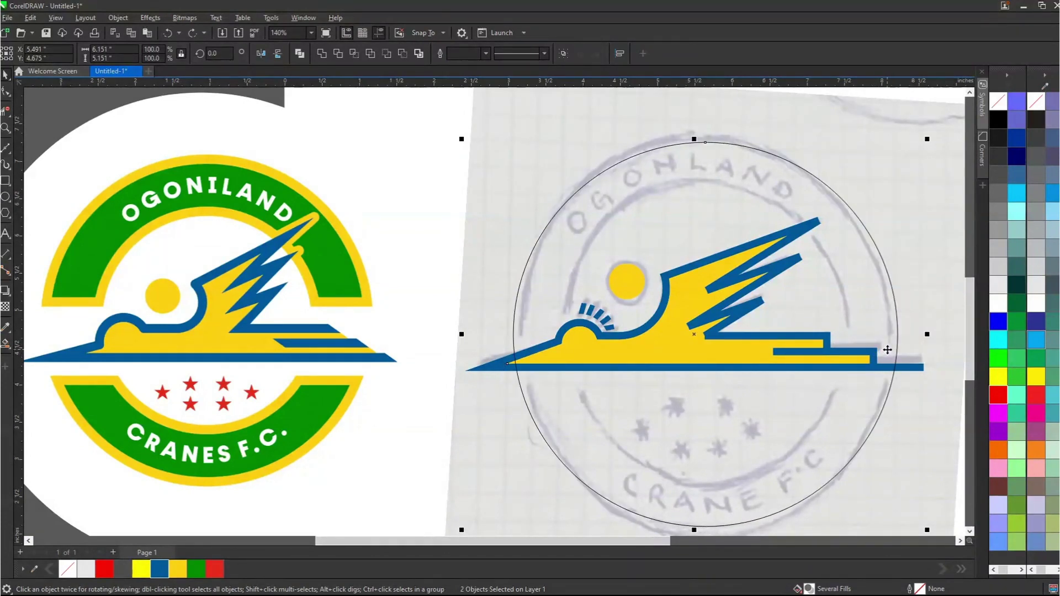
pyautogui.hotkey('ctrl', 'shift', 'z')
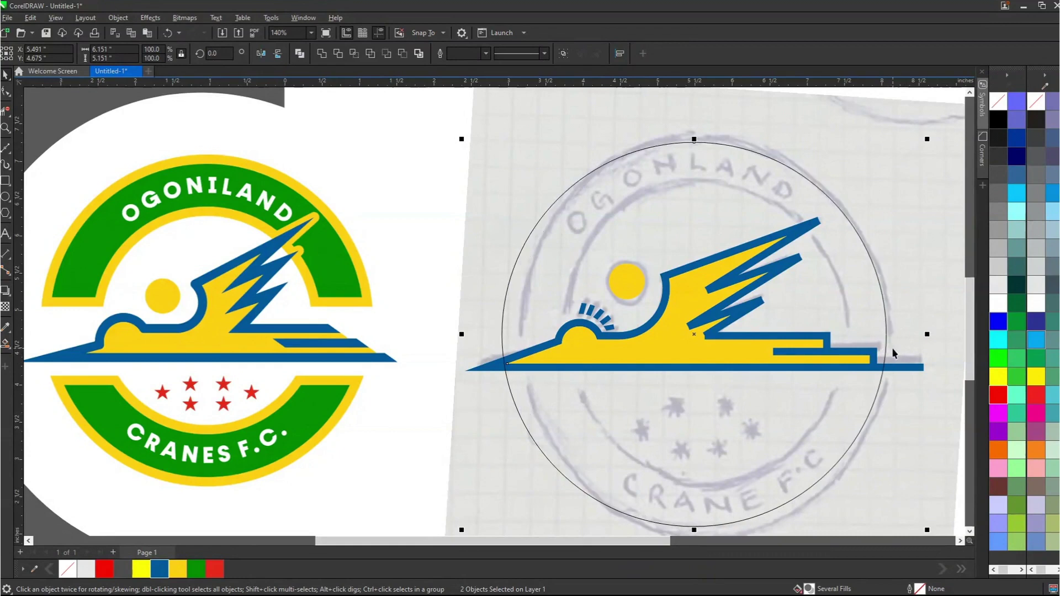
# Step: Enlarge the circle to fit the outer ring and leave a smaller concentric copy inside it
pyautogui.click(888, 342)
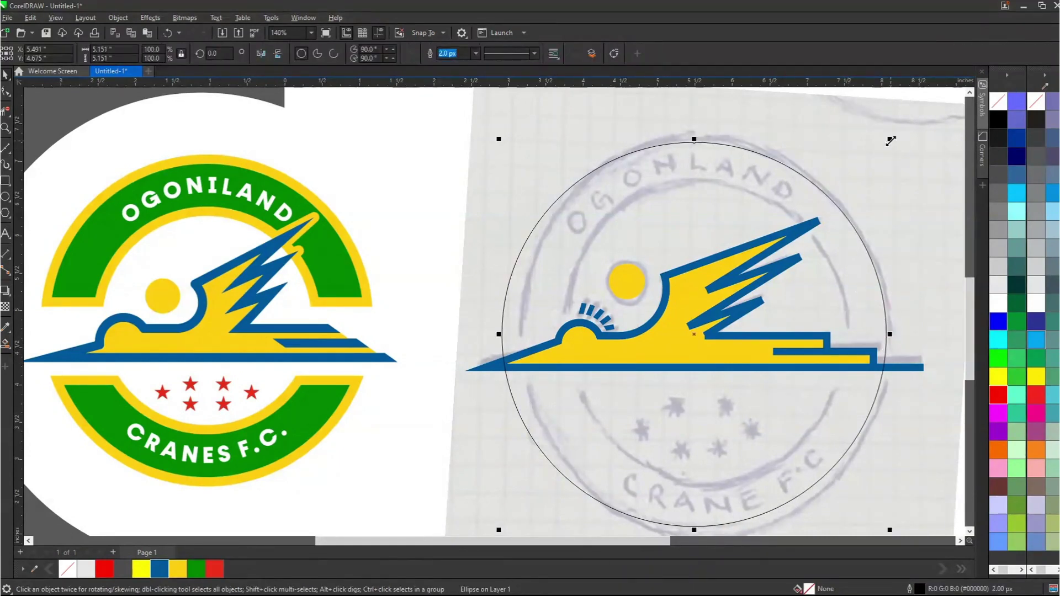
pyautogui.moveTo(891, 141); pyautogui.dragTo(895, 134)
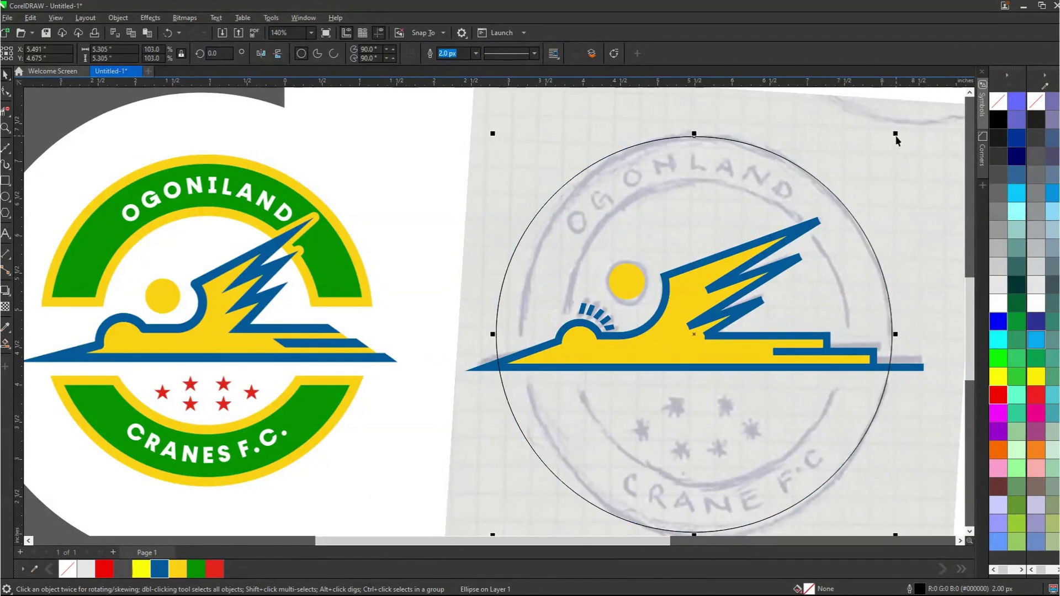
pyautogui.moveTo(898, 133); pyautogui.dragTo(837, 132)
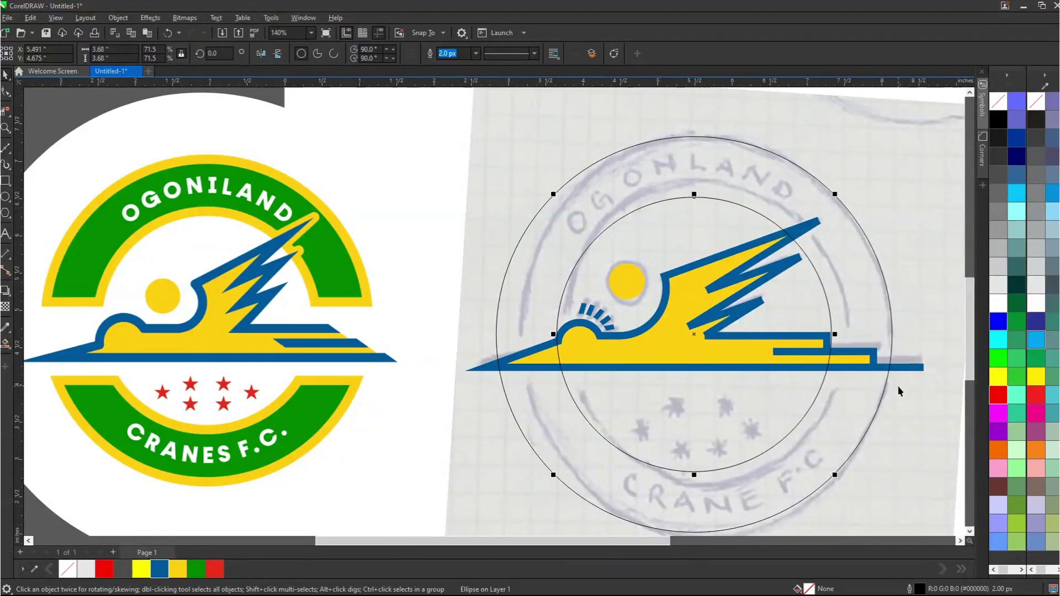
pyautogui.click(6, 180)
# Step: Draw a rectangle across the crane's band, centred vertically on the circles and made taller
pyautogui.moveTo(468, 308); pyautogui.dragTo(934, 387)
pyautogui.press('space')
pyautogui.press('e')
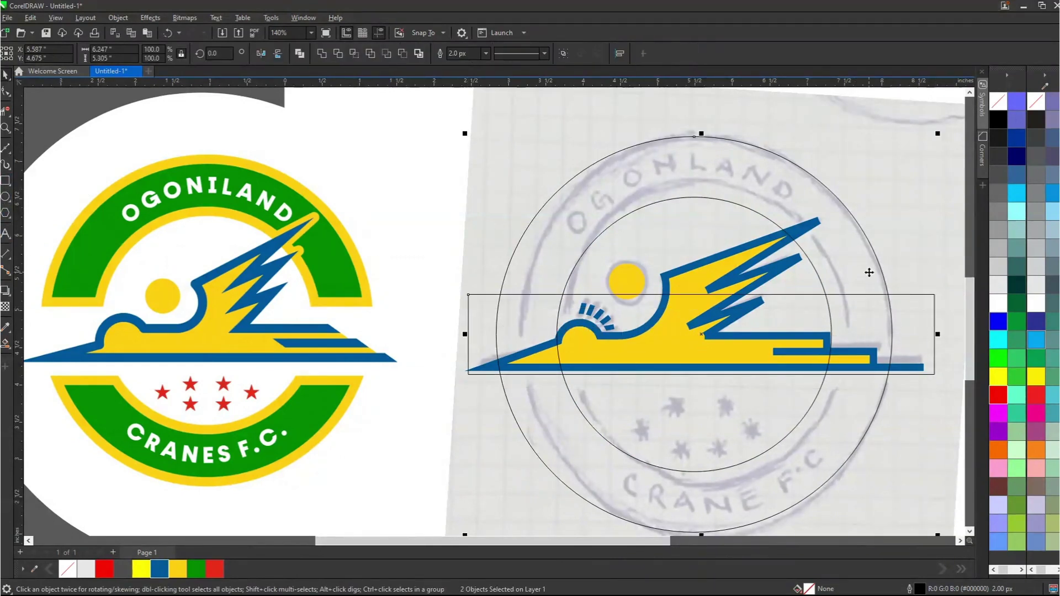
pyautogui.press('Tab')
pyautogui.moveTo(911, 317); pyautogui.dragTo(911, 326)
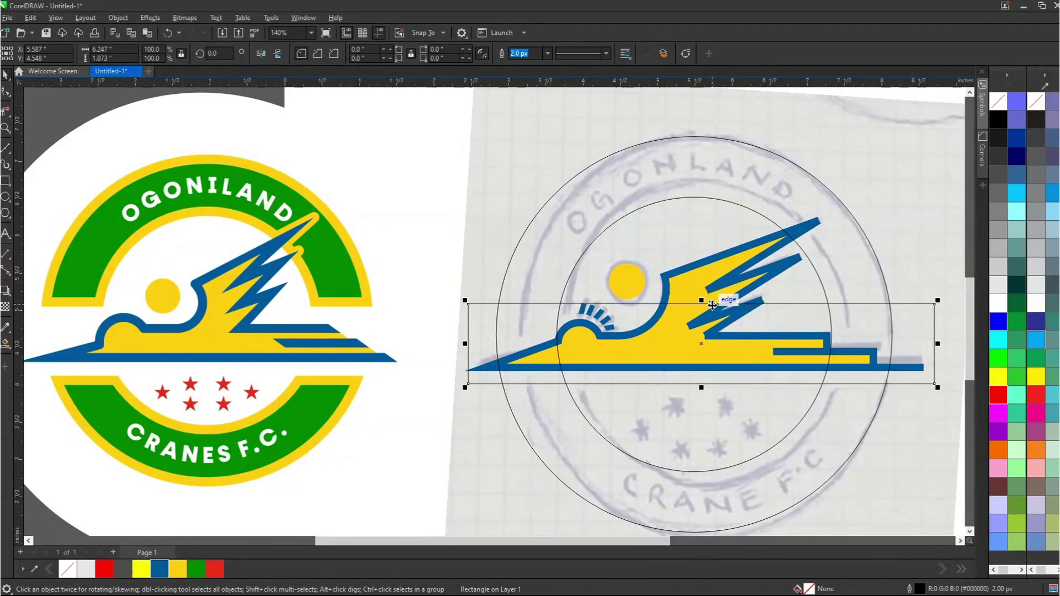
pyautogui.moveTo(702, 300); pyautogui.dragTo(905, 297)
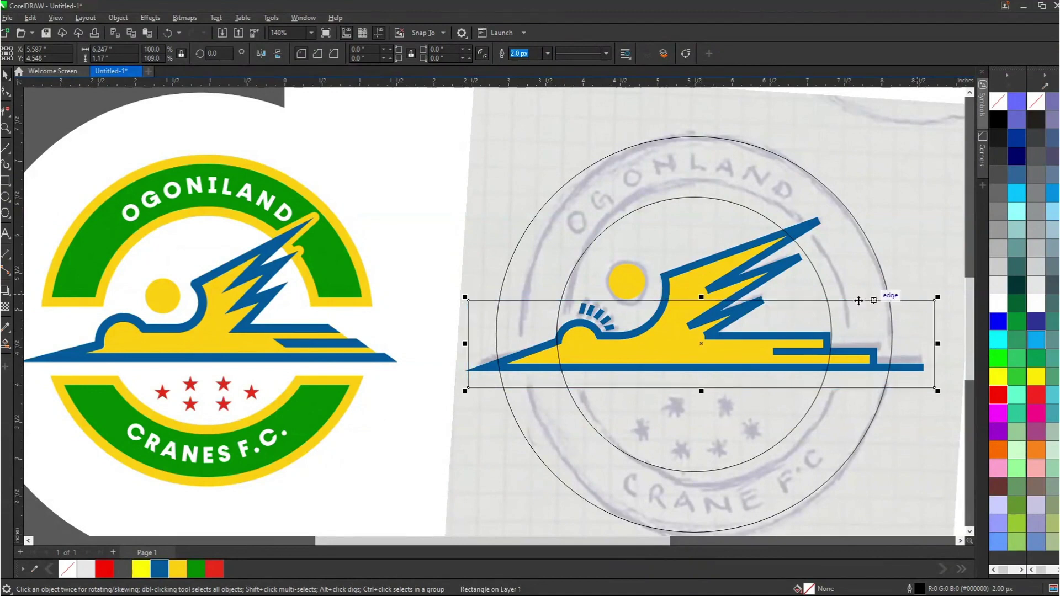
# Step: Trial-trim both circles with the rectangle, then undo the inner circle's trim
pyautogui.keyDown('shift'); pyautogui.click(851, 271); pyautogui.keyUp('shift')
pyautogui.click(337, 53)
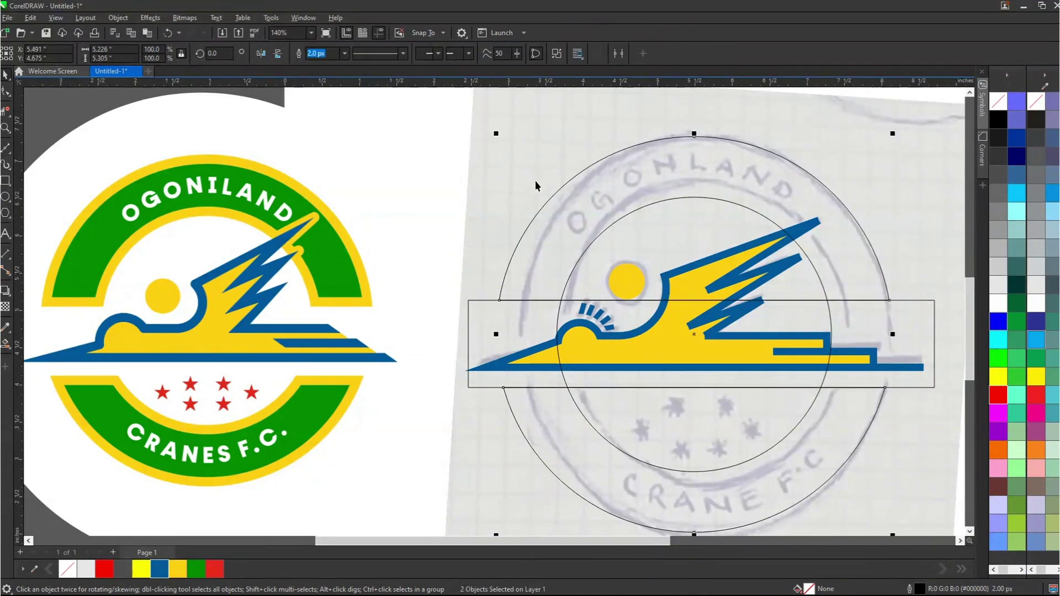
pyautogui.click(905, 346)
pyautogui.keyDown('shift'); pyautogui.click(689, 230); pyautogui.keyUp('shift')
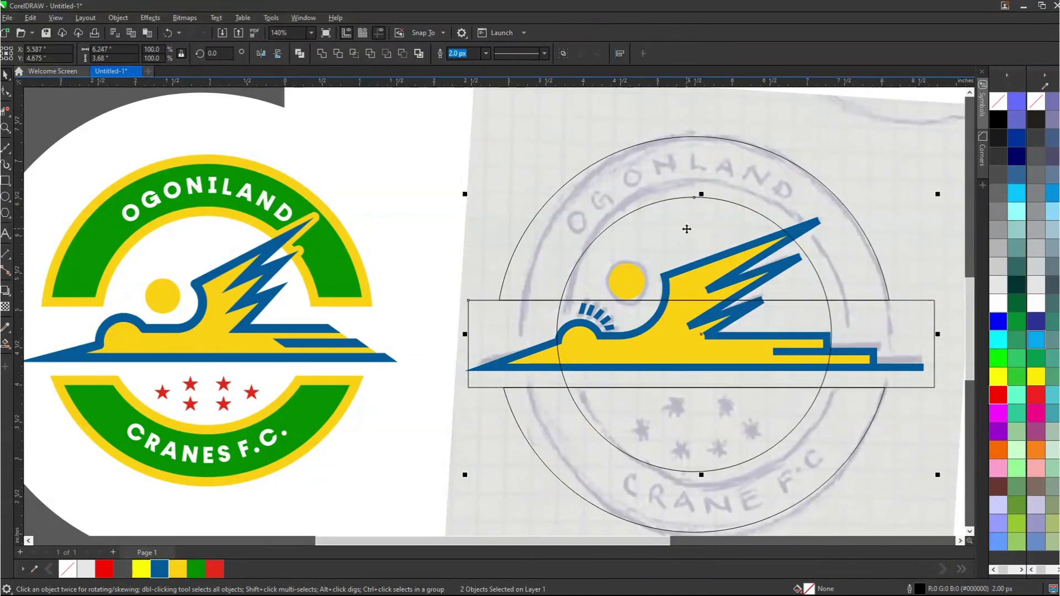
pyautogui.click(322, 53)
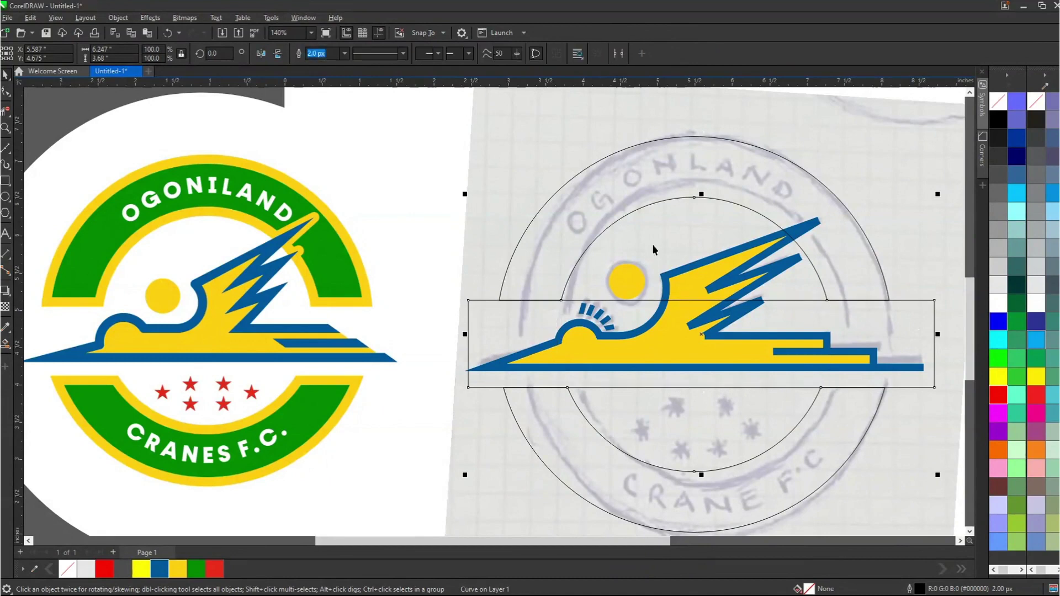
pyautogui.click(904, 329)
pyautogui.press('Delete')
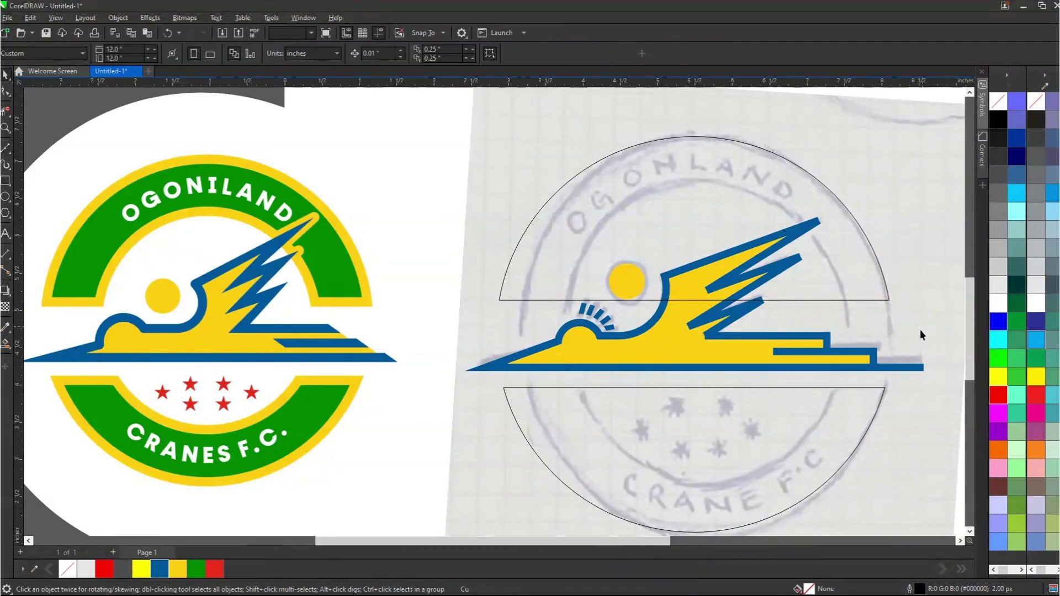
pyautogui.hotkey('ctrl', 'z')
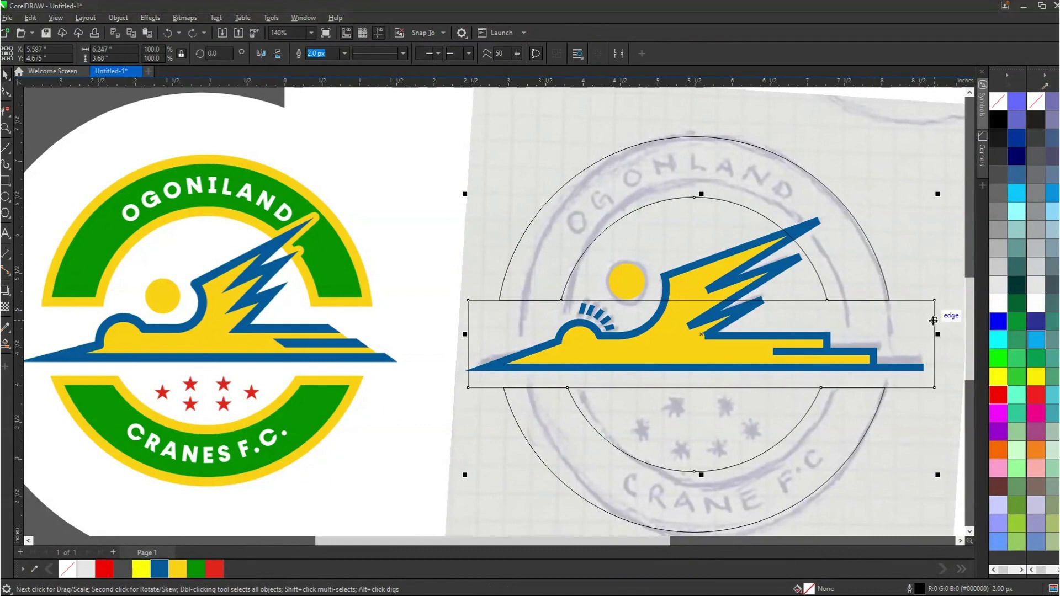
pyautogui.hotkey('ctrl', 'z')
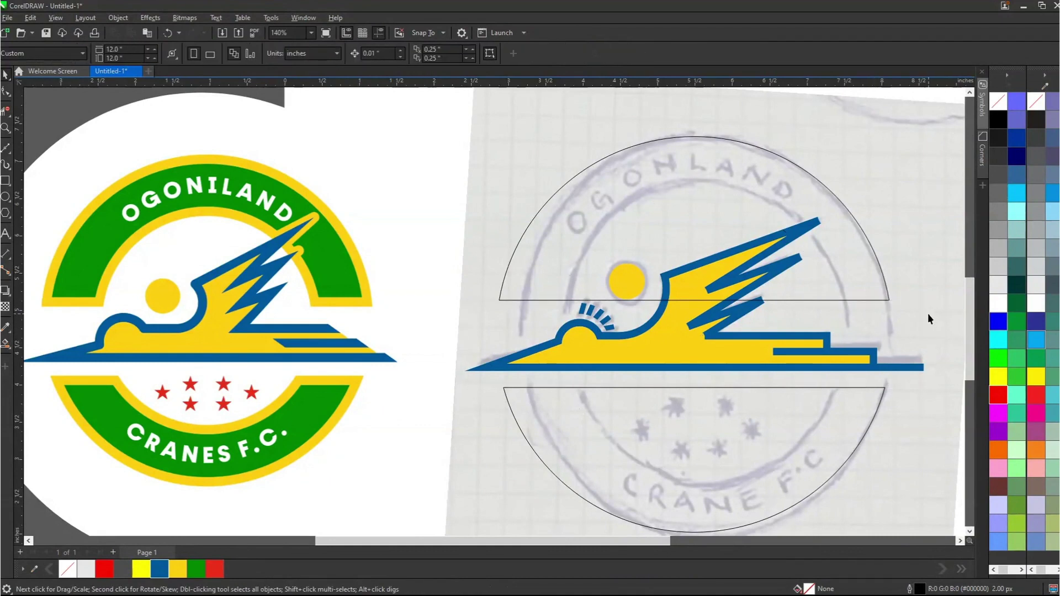
pyautogui.keyDown('shift'); pyautogui.click(886, 281); pyautogui.keyUp('shift')
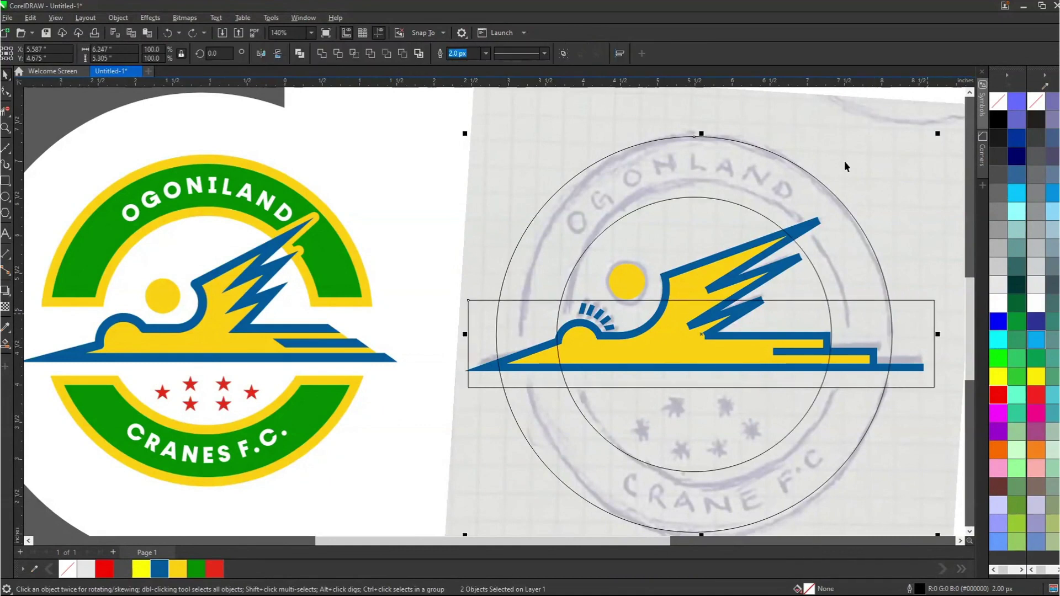
pyautogui.click(586, 253)
# Step: Undo an accidental move of the inner circle and a trial trim of the circles
pyautogui.moveTo(642, 232); pyautogui.dragTo(590, 232)
pyautogui.hotkey('ctrl', 'z')
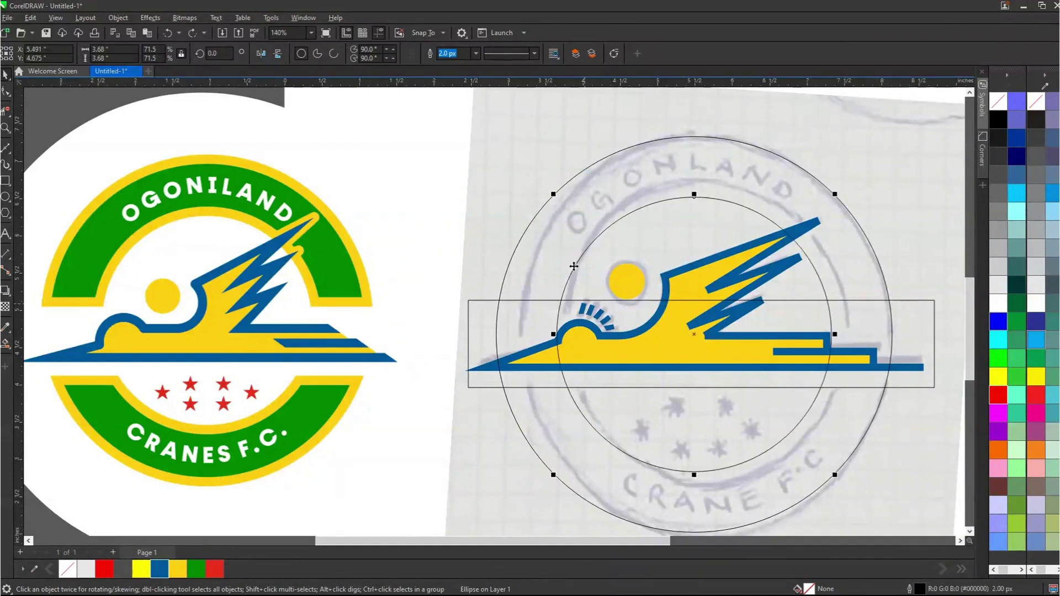
pyautogui.keyDown('shift'); pyautogui.click(585, 194); pyautogui.keyUp('shift')
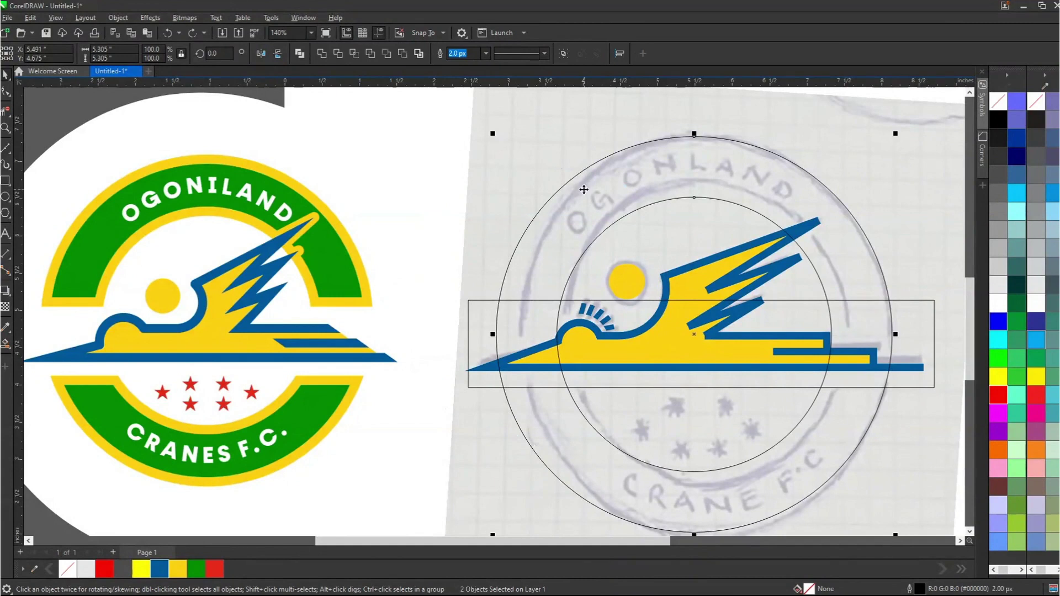
pyautogui.click(339, 53)
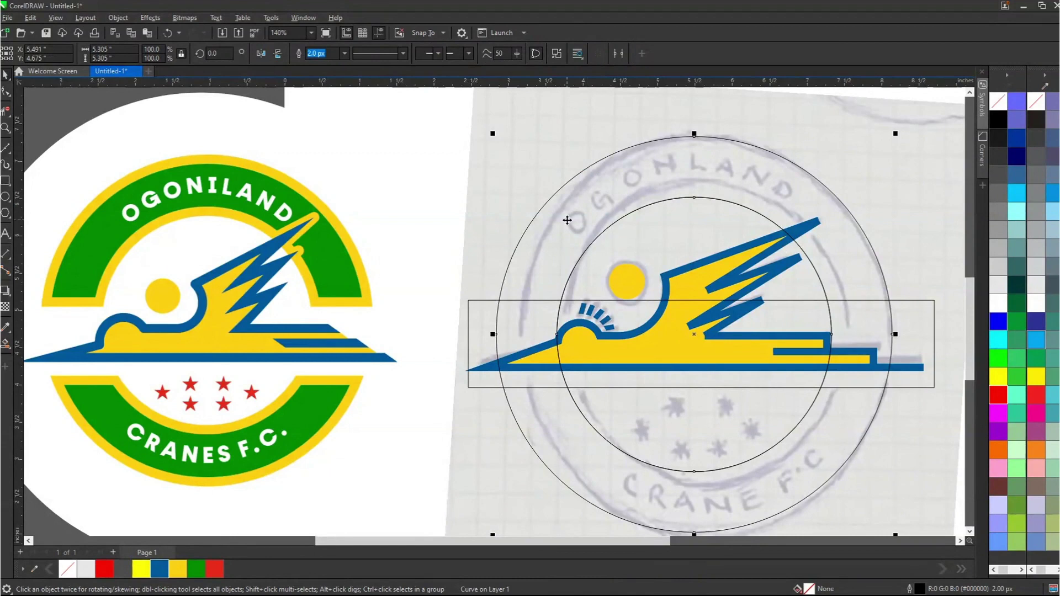
pyautogui.hotkey('ctrl', 'z')
pyautogui.hotkey('ctrl', 'z')
pyautogui.hotkey('ctrl', 'z')
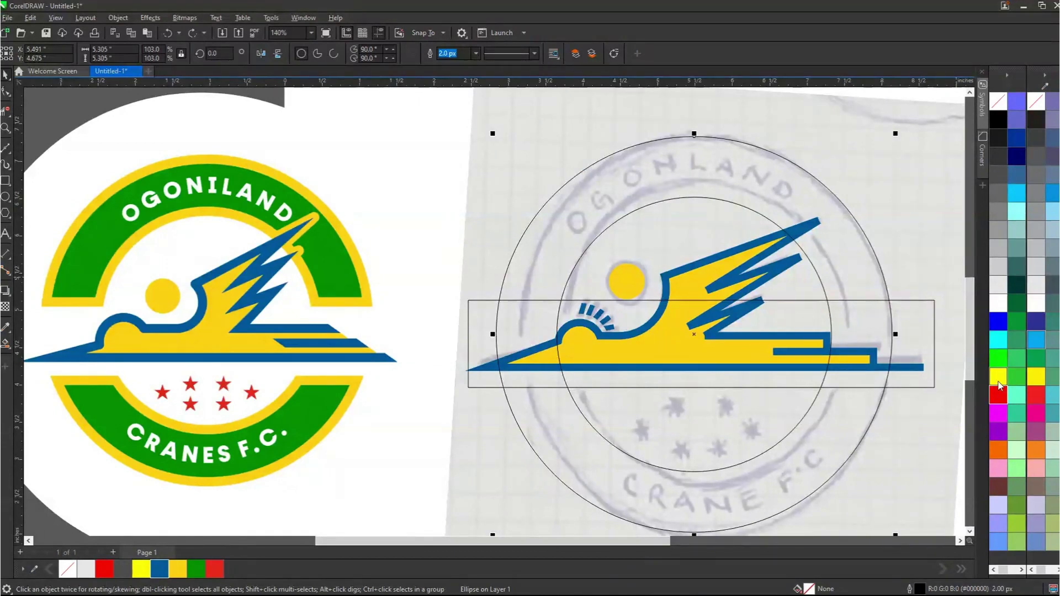
# Step: Fill the large circle green and cut the inner circle out, placing the ring behind the crane
pyautogui.click(197, 569)
pyautogui.click(649, 241)
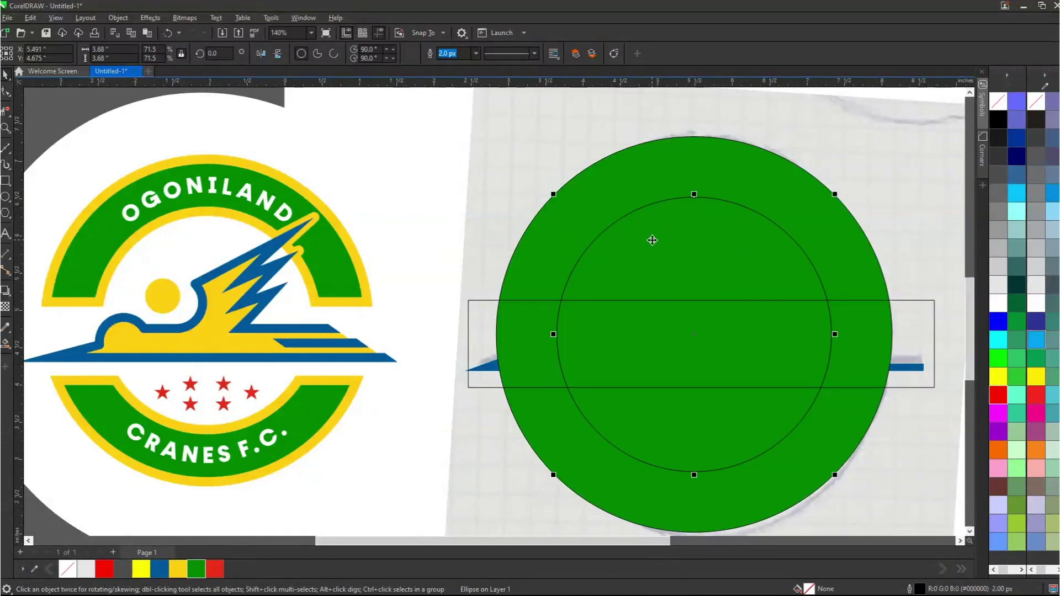
pyautogui.moveTo(668, 248); pyautogui.dragTo(326, 157)
pyautogui.hotkey('ctrl', 'z')
pyautogui.keyDown('shift'); pyautogui.click(601, 194); pyautogui.keyUp('shift')
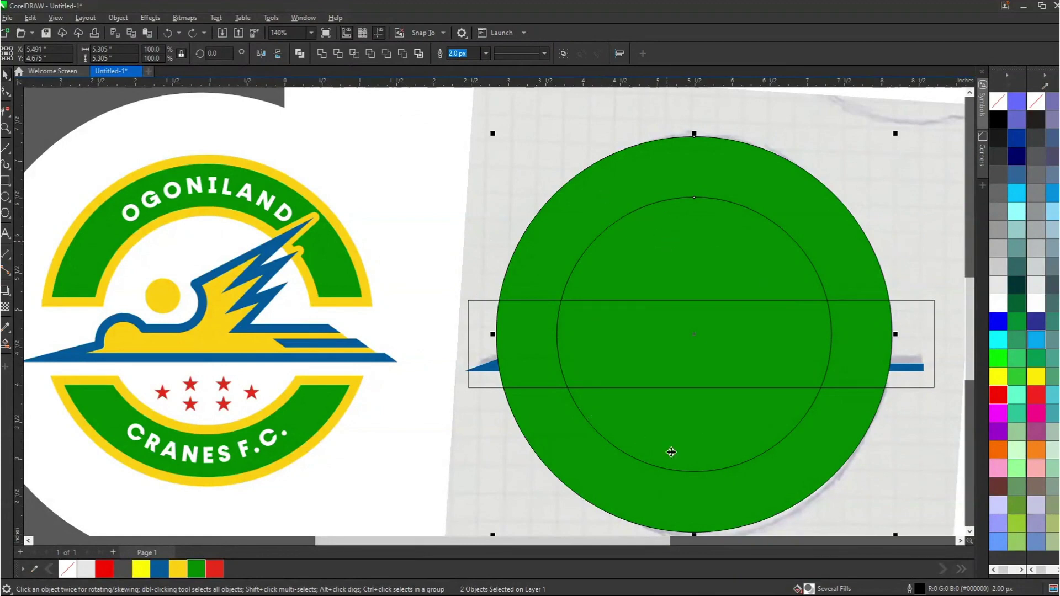
pyautogui.click(338, 53)
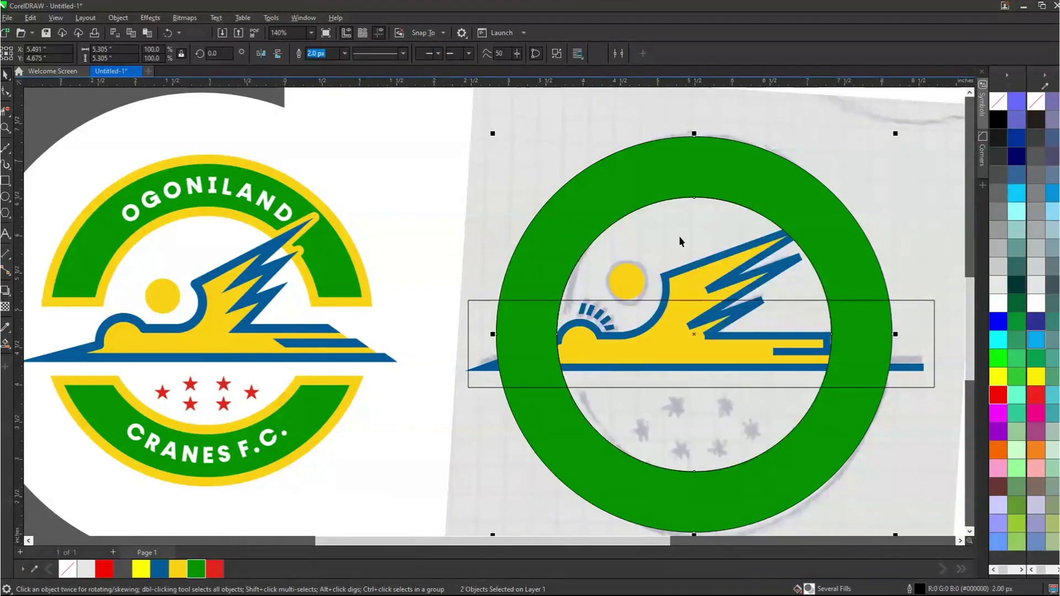
pyautogui.press('Escape')
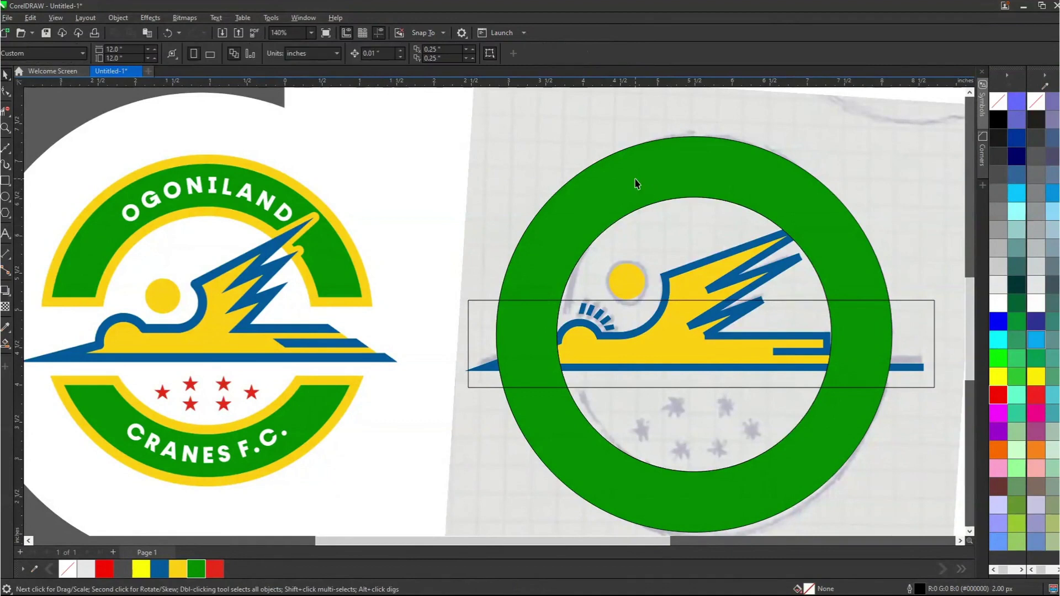
pyautogui.click(636, 179)
pyautogui.hotkey('shift', 'pagedown')
pyautogui.hotkey('ctrl', 'pageup')
# Step: Trim the green ring with the crane's rectangle and delete the rectangle, leaving two arcs
pyautogui.click(923, 319)
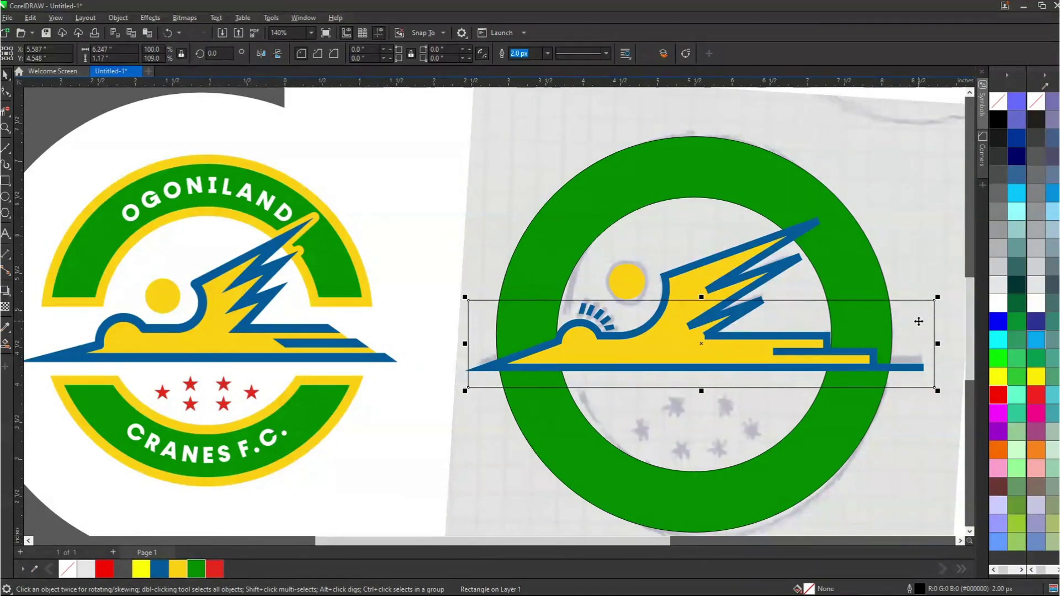
pyautogui.keyDown('shift'); pyautogui.click(865, 272); pyautogui.keyUp('shift')
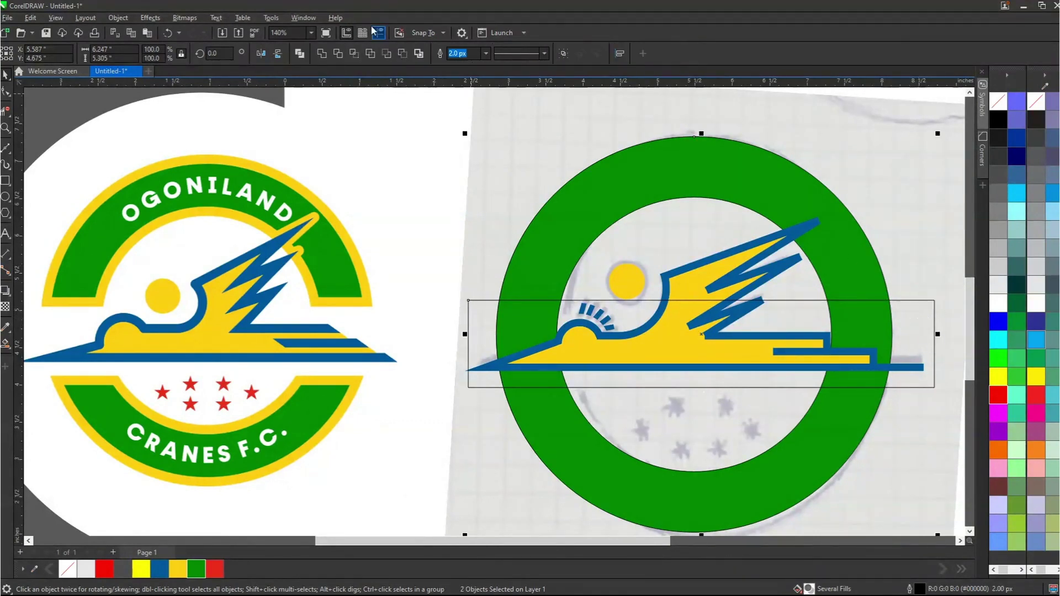
pyautogui.click(338, 54)
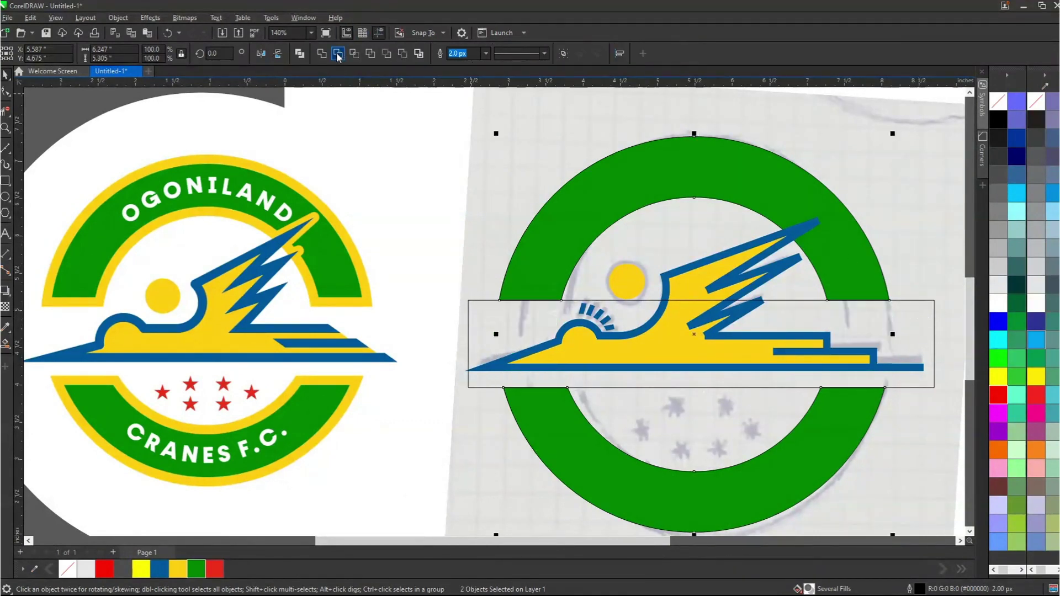
pyautogui.click(908, 320)
pyautogui.press('Delete')
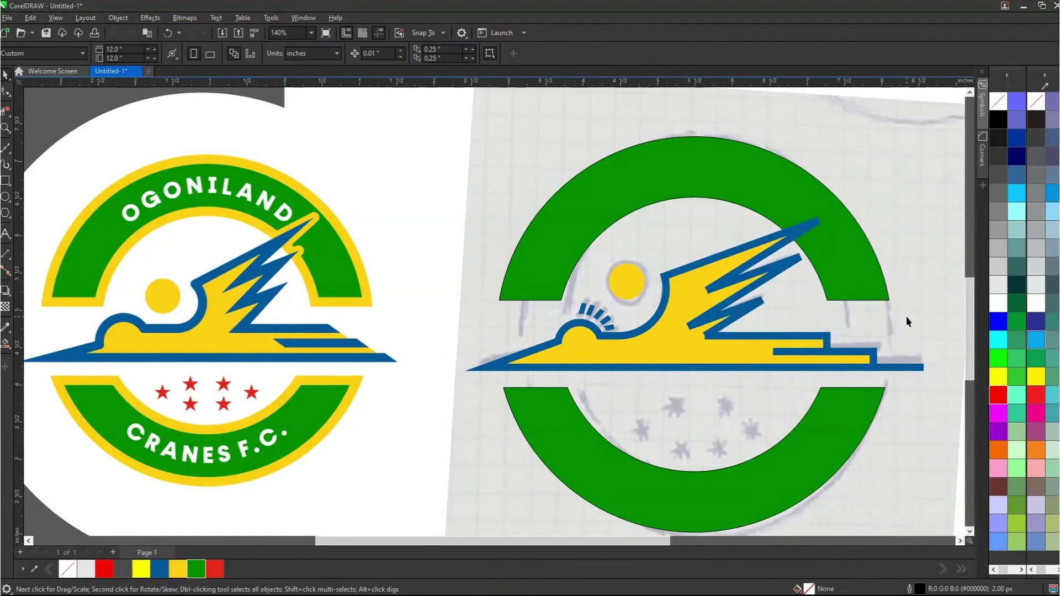
pyautogui.click(844, 272)
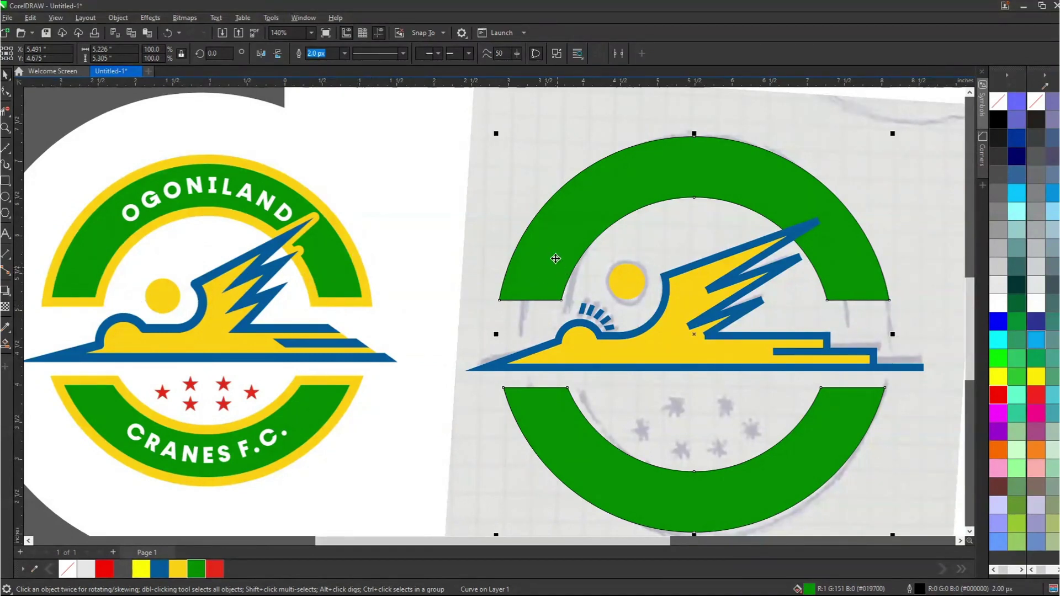
# Step: Give the green arcs a yellow outline 25 px wide
pyautogui.scroll(5, 500, 282)
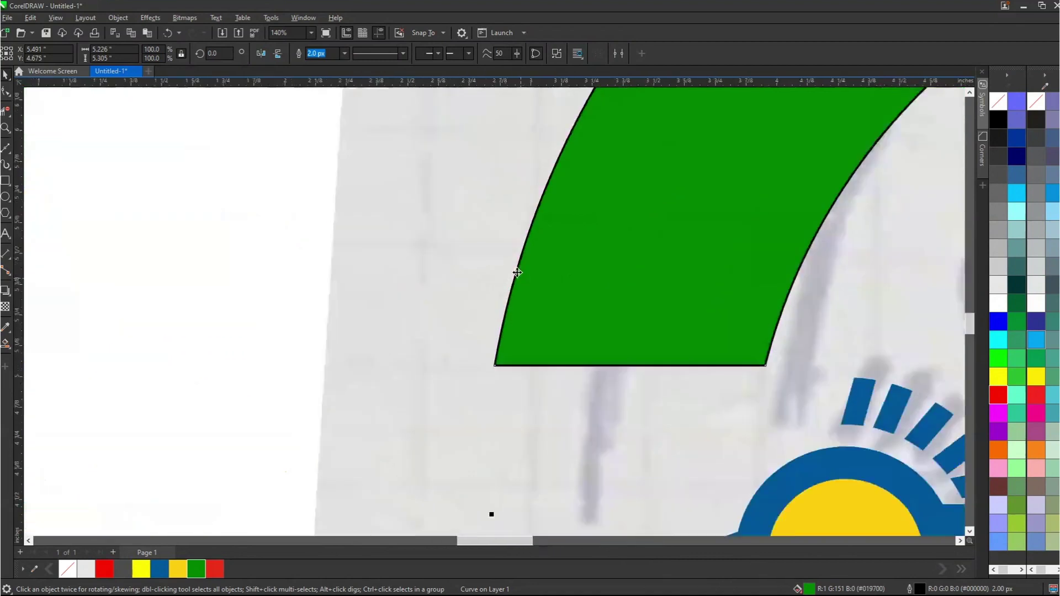
pyautogui.scroll(-4, 518, 272)
pyautogui.rightClick(177, 574)
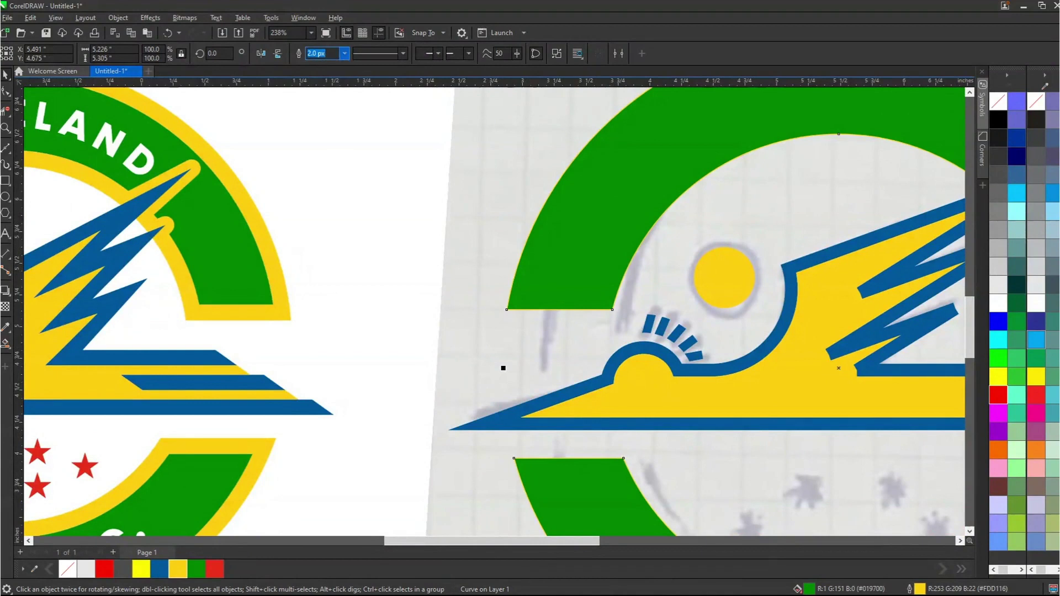
pyautogui.write('25')
pyautogui.press('Return')
# Step: Increase the arcs' yellow outline width to 30 px, then to 40 px
pyautogui.scroll(-3, 829, 314)
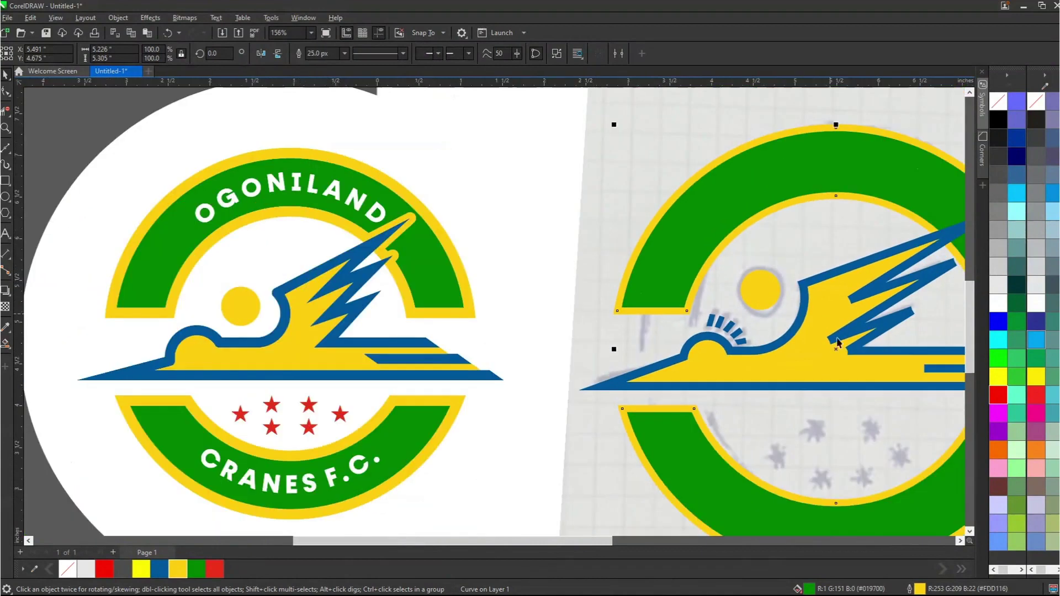
pyautogui.scroll(1, 796, 348)
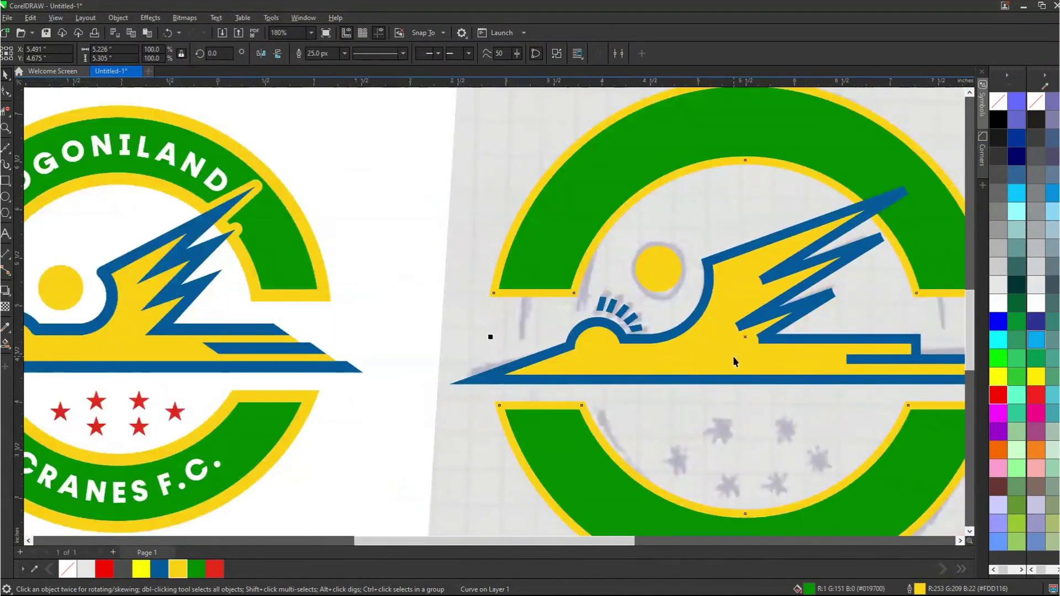
pyautogui.doubleClick(337, 55)
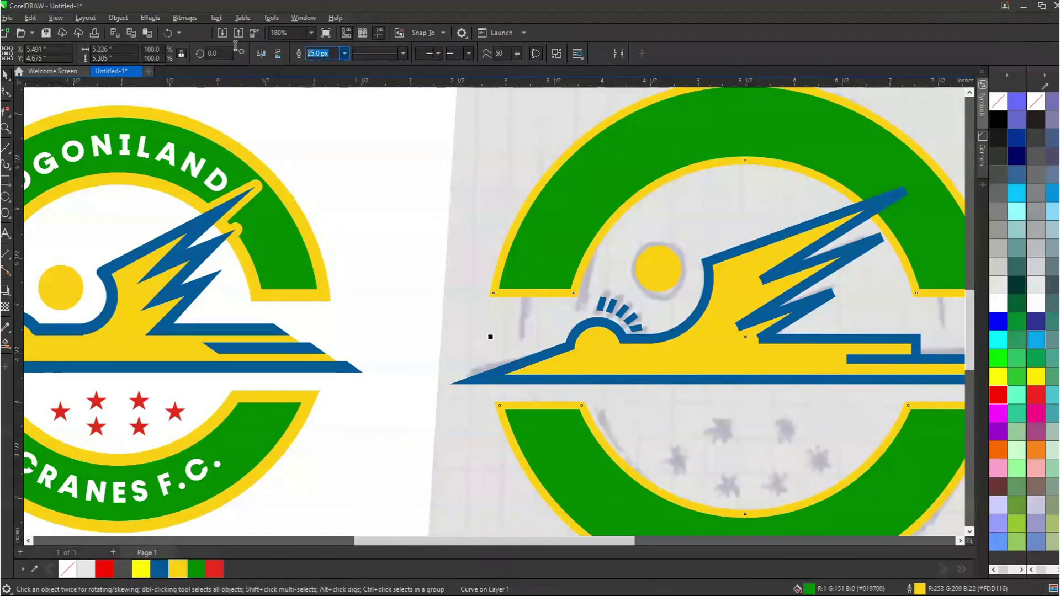
pyautogui.write('30')
pyautogui.press('Return')
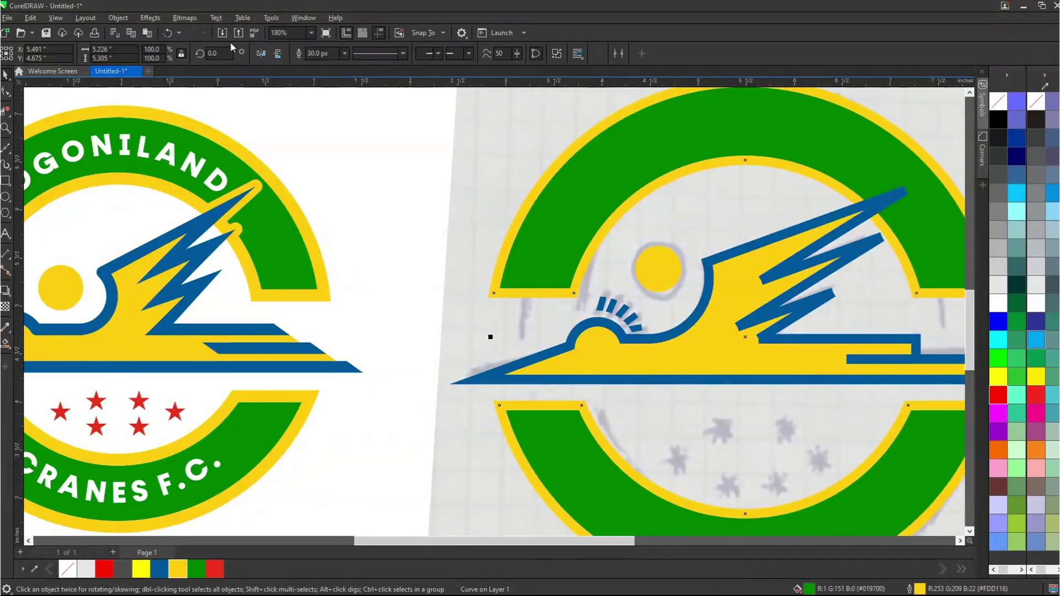
pyautogui.scroll(-3, 556, 330)
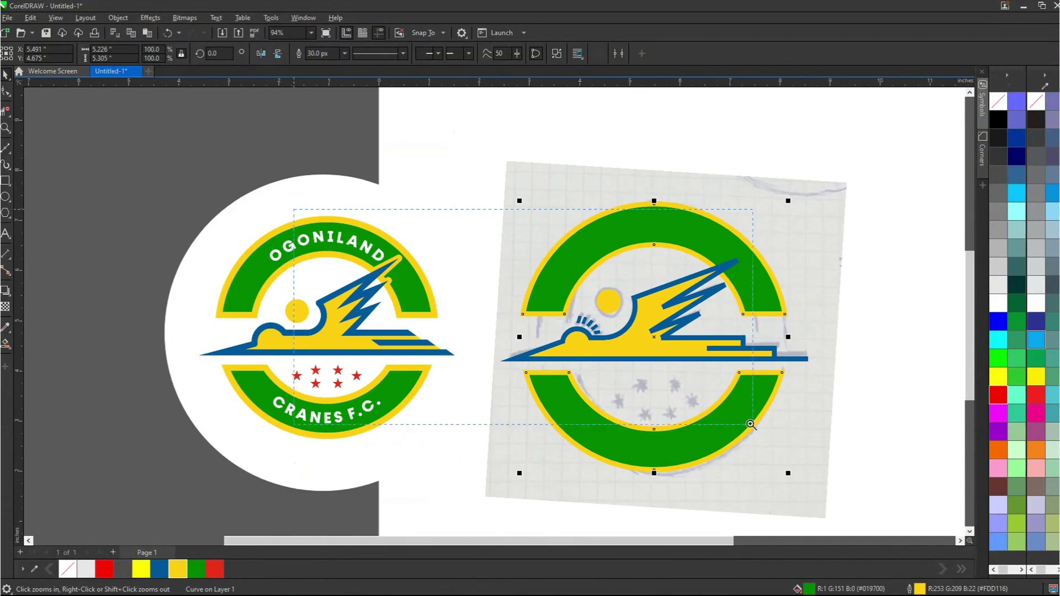
pyautogui.scroll(3, 690, 369)
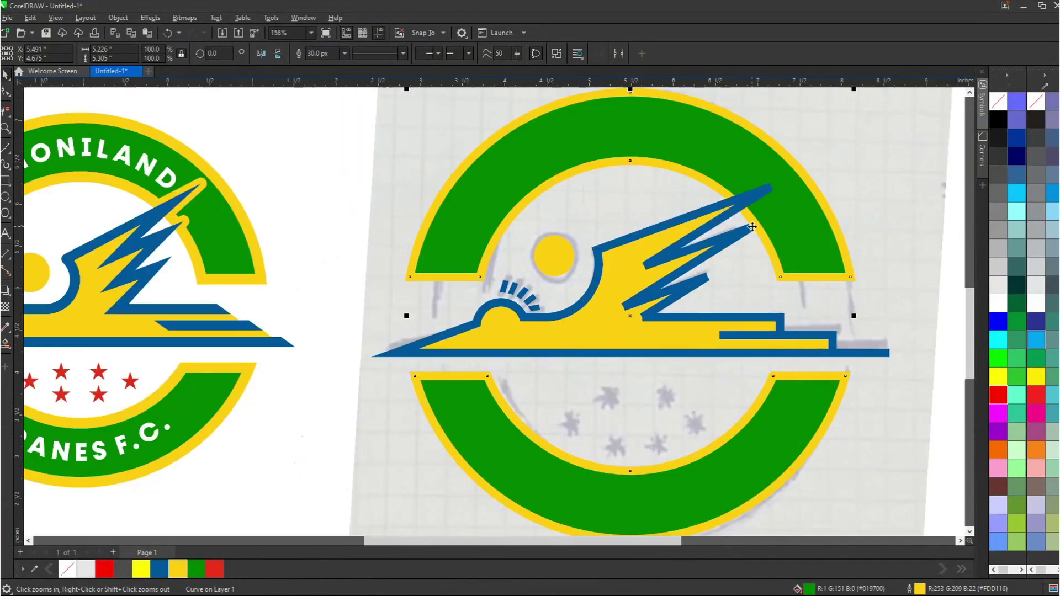
pyautogui.scroll(-2, 799, 230)
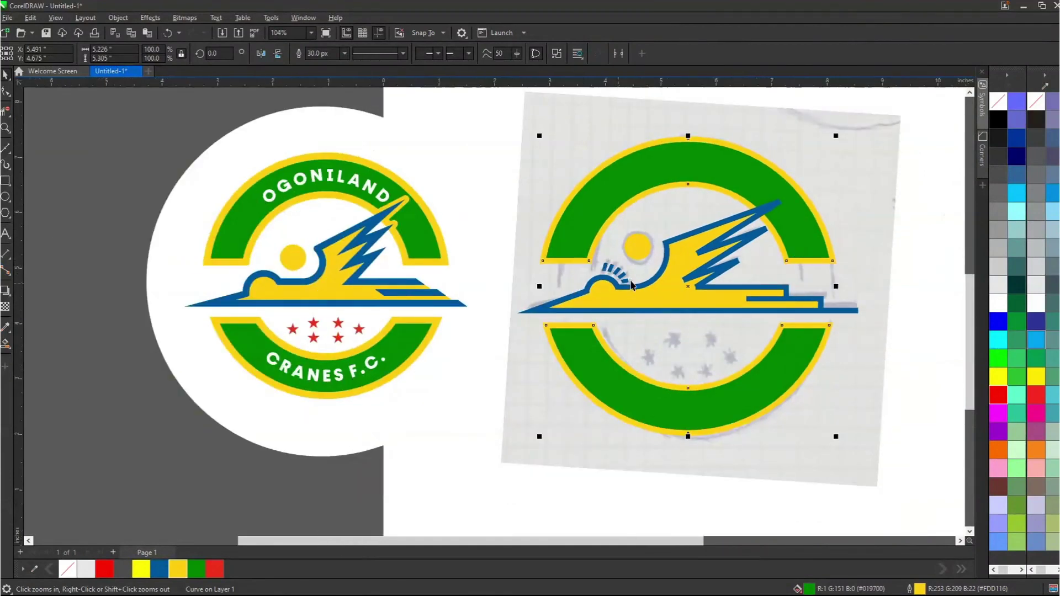
pyautogui.tripleClick(318, 53)
pyautogui.write('40')
pyautogui.press('Return')
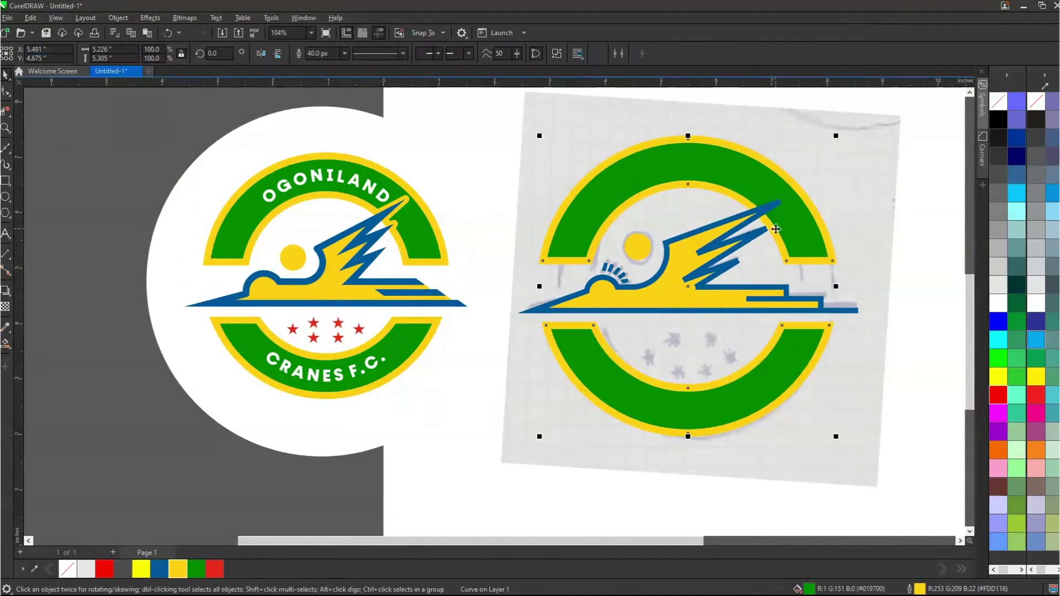
# Step: Convert the yellow outline into a separate object with Object > Convert Outline to Object
pyautogui.scroll(1, 759, 226)
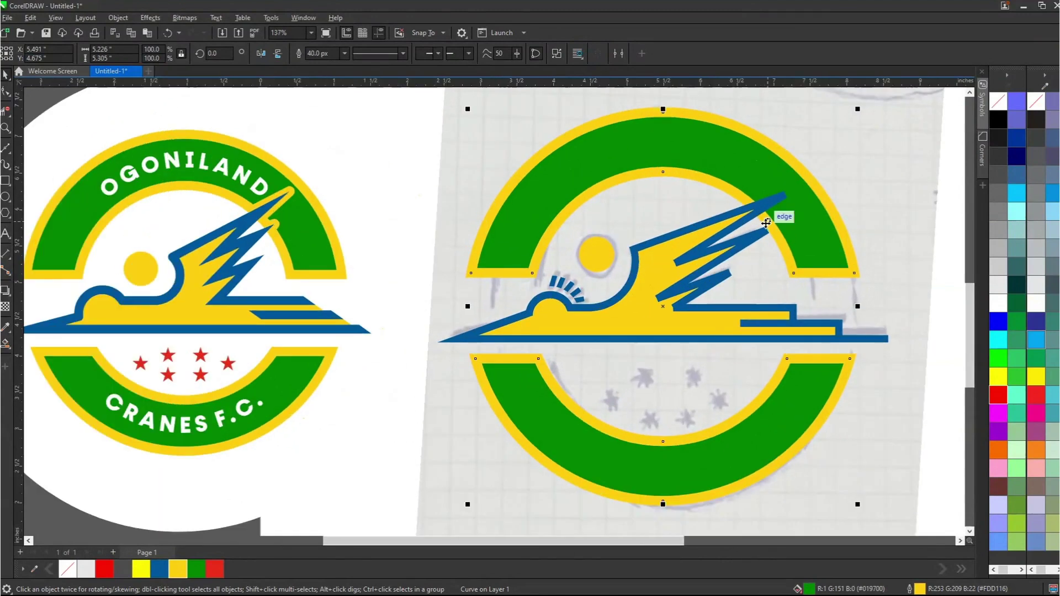
pyautogui.click(126, 20)
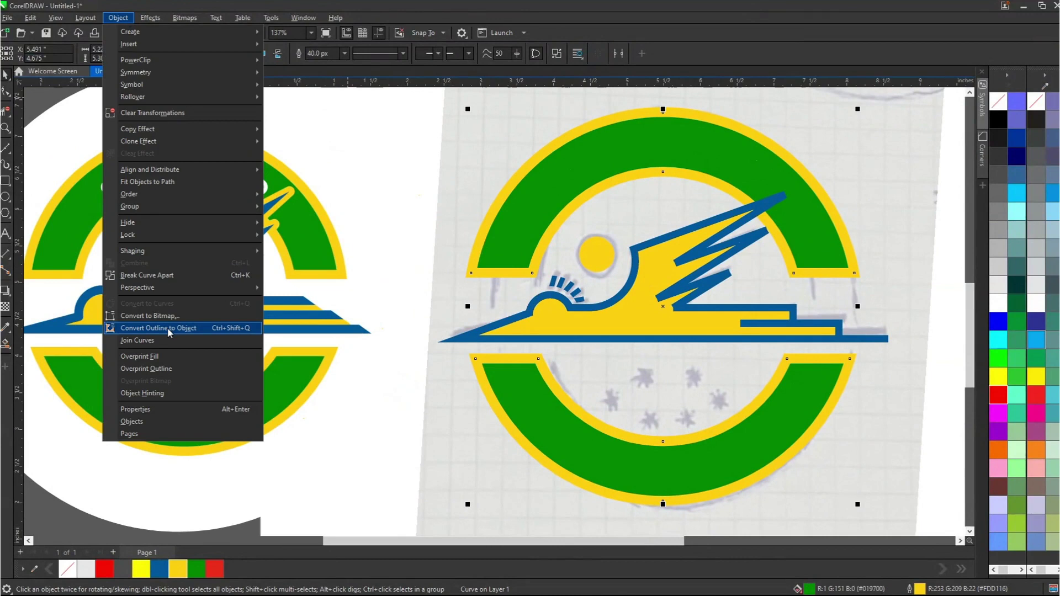
pyautogui.click(167, 327)
pyautogui.moveTo(483, 276); pyautogui.dragTo(260, 204)
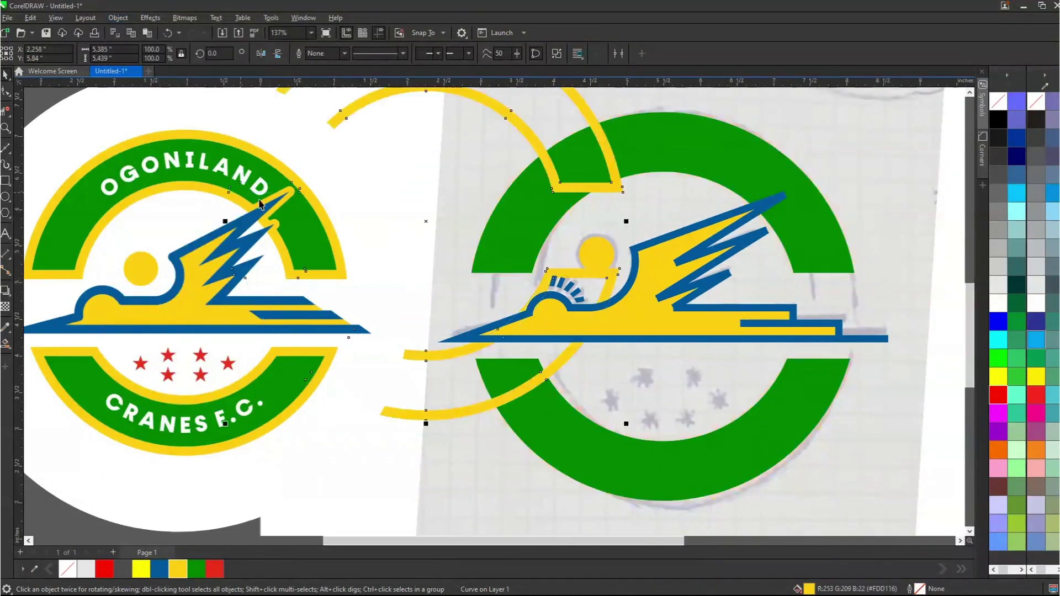
pyautogui.hotkey('ctrl', 'z')
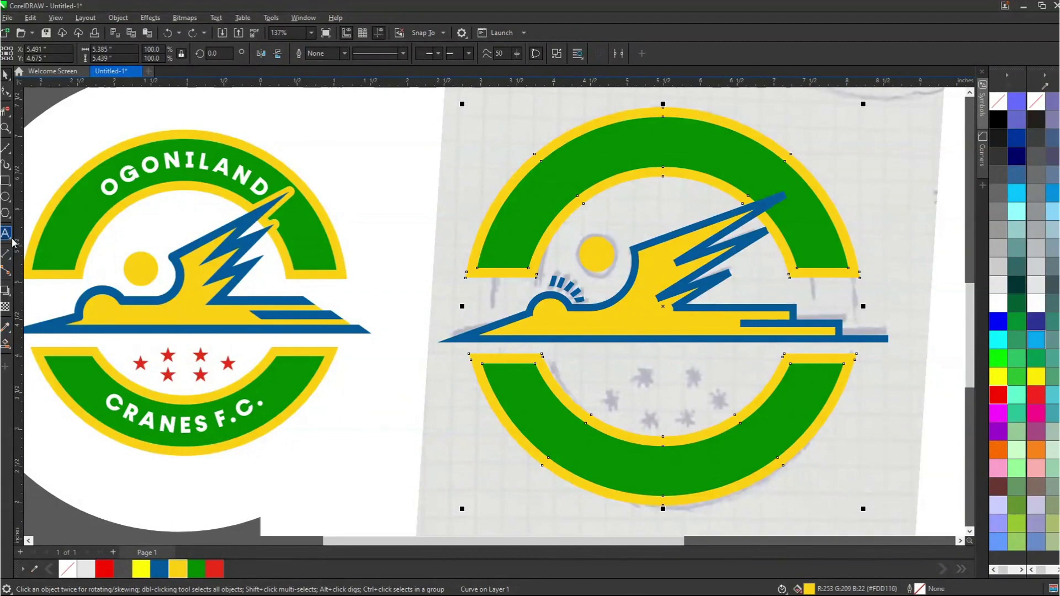
# Step: Draw a small star pair below the crane and shrink the right star to about 85%
pyautogui.click(7, 214)
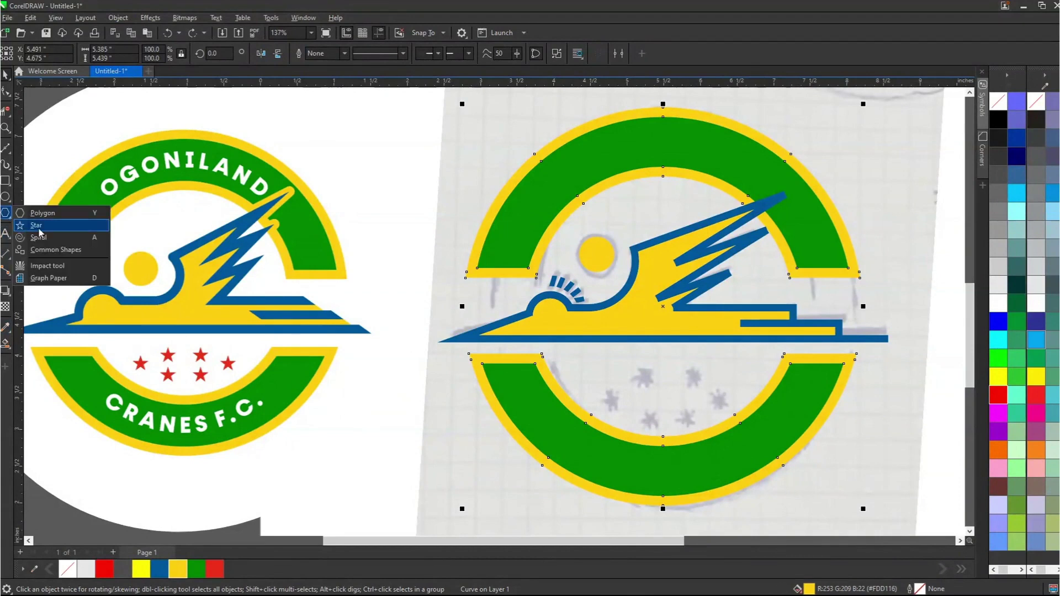
pyautogui.click(37, 227)
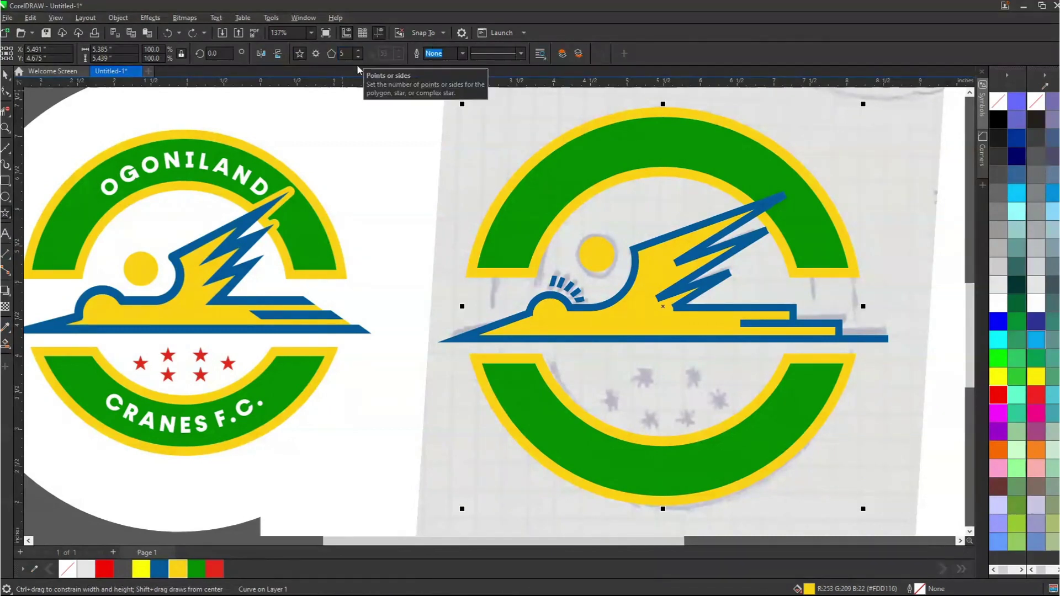
pyautogui.moveTo(603, 364); pyautogui.dragTo(665, 378)
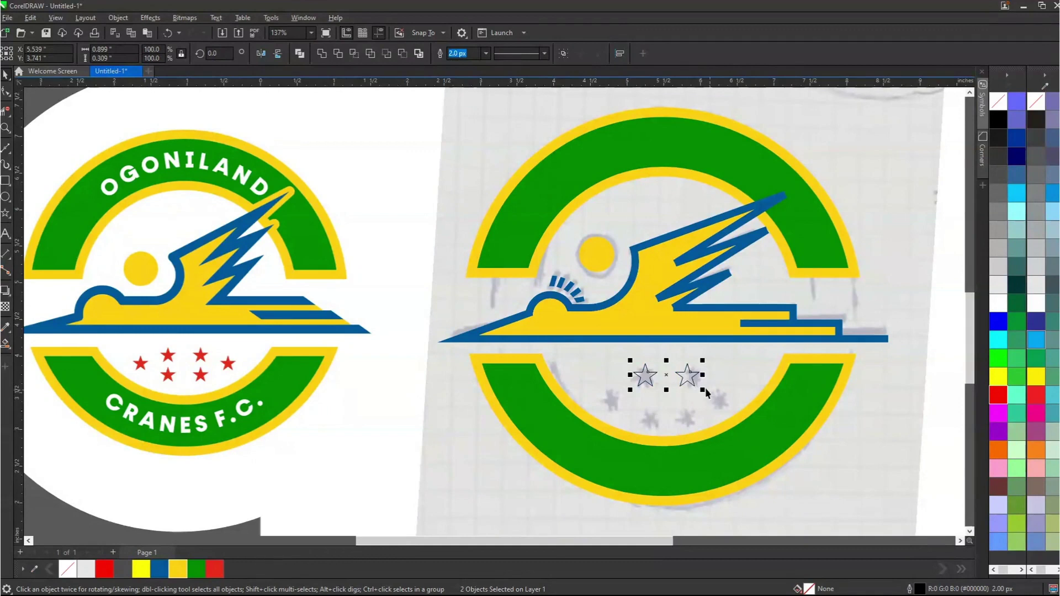
pyautogui.scroll(2, 706, 393)
pyautogui.click(268, 273)
pyautogui.click(682, 372)
pyautogui.moveTo(660, 392); pyautogui.dragTo(665, 387)
# Step: Group the two stars, fill them red with no outline, and centre them on the green arc
pyautogui.click(626, 379)
pyautogui.keyDown('shift'); pyautogui.click(677, 370); pyautogui.keyUp('shift')
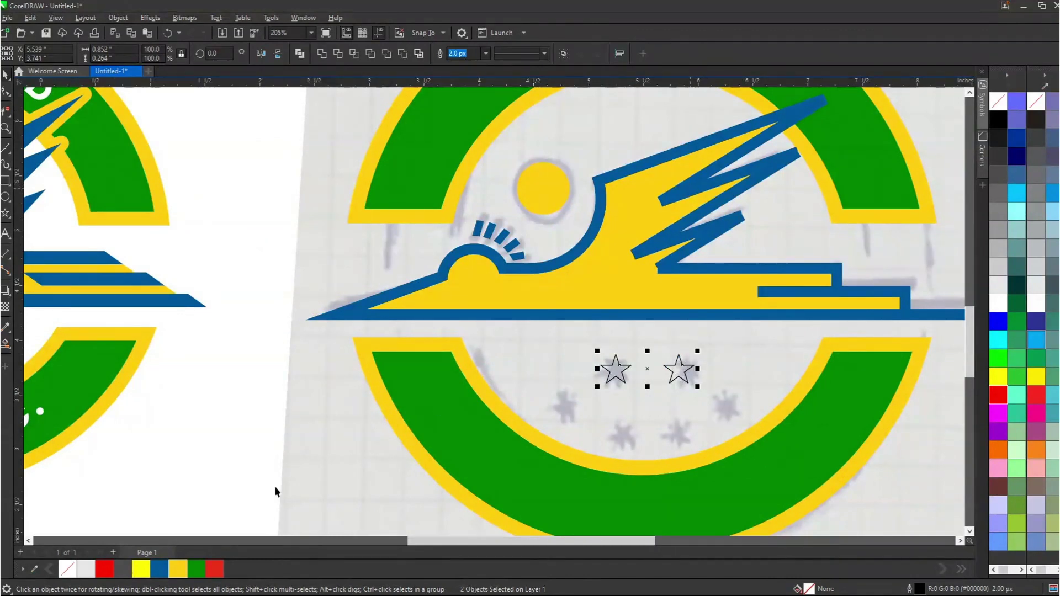
pyautogui.hotkey('ctrl', 'g')
pyautogui.click(219, 569)
pyautogui.rightClick(997, 110)
pyautogui.scroll(-2, 634, 395)
pyautogui.keyDown('shift'); pyautogui.click(631, 474); pyautogui.keyUp('shift')
pyautogui.press('c')
pyautogui.keyDown('shift'); pyautogui.click(631, 474); pyautogui.keyUp('shift')
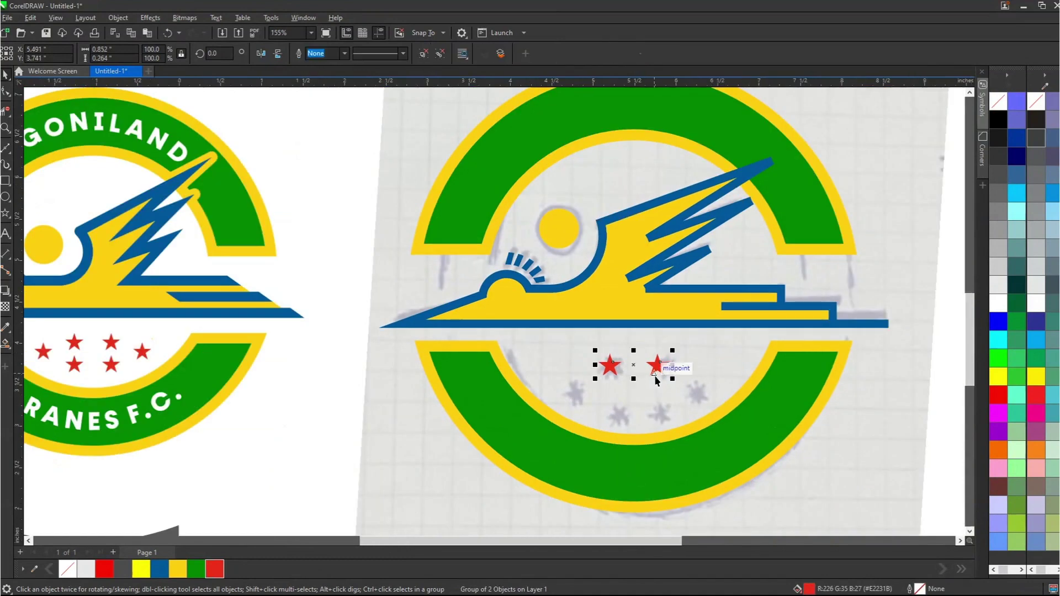
# Step: Copy the star pair lower, shift its left star up-left to curve the row, and group all four
pyautogui.moveTo(658, 366); pyautogui.dragTo(661, 408)
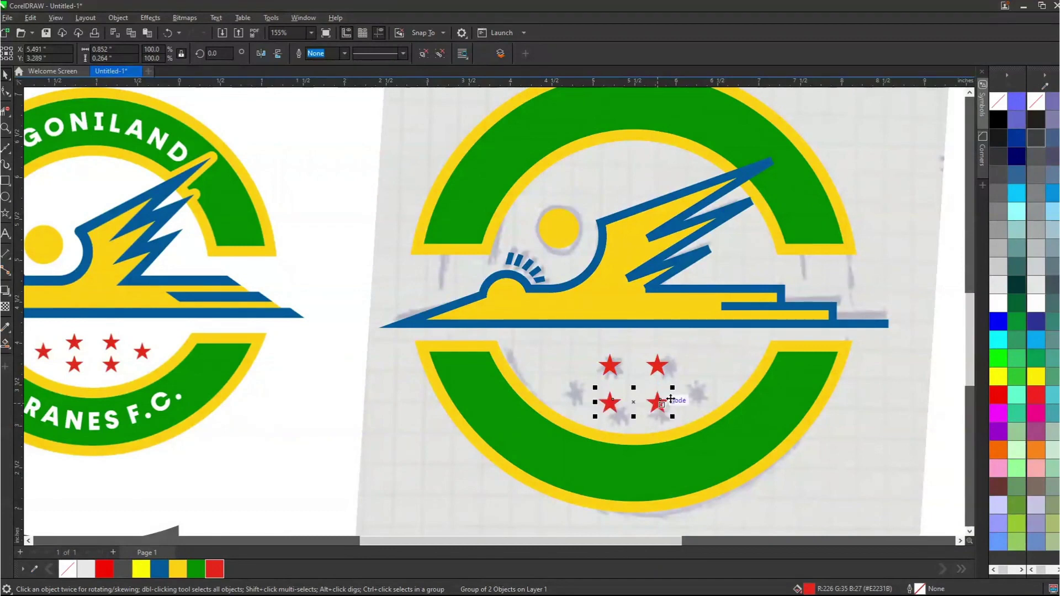
pyautogui.keyDown('ctrl'); pyautogui.click(610, 403); pyautogui.keyUp('ctrl')
pyautogui.moveTo(608, 404); pyautogui.dragTo(575, 389)
pyautogui.click(612, 367)
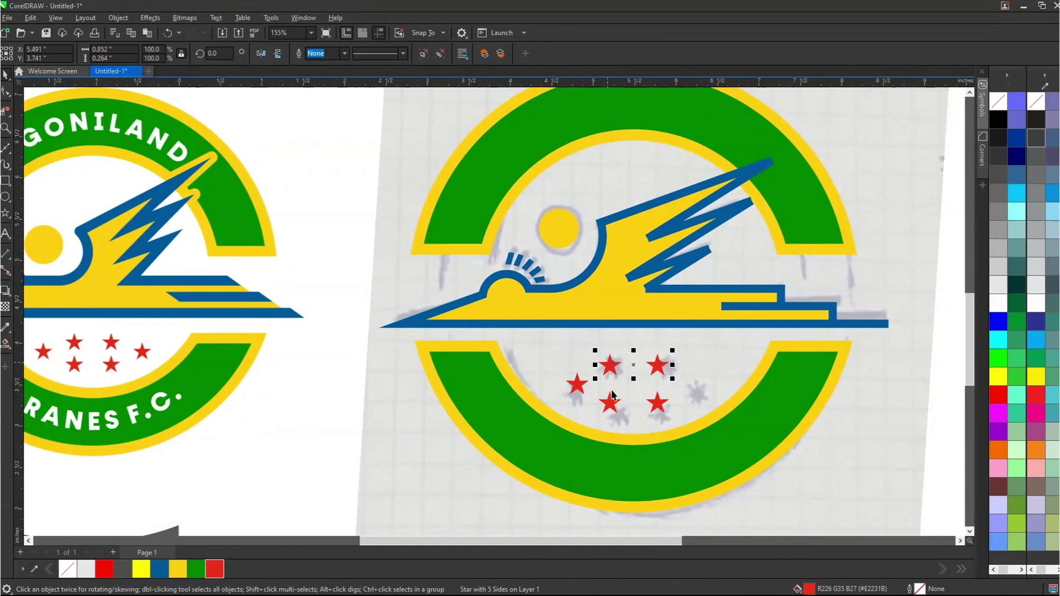
pyautogui.keyDown('shift'); pyautogui.click(607, 406); pyautogui.keyUp('shift')
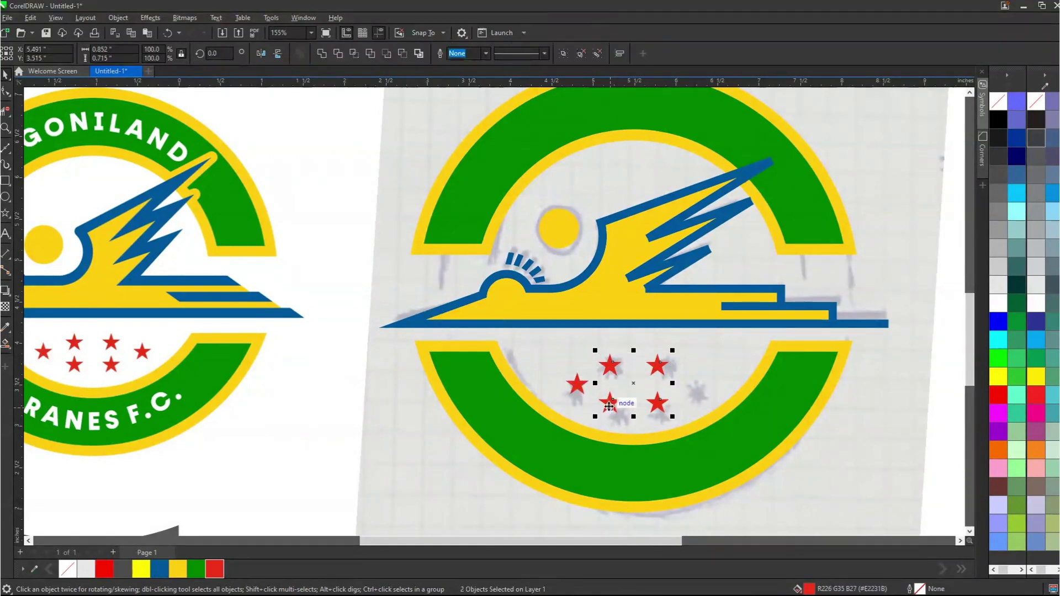
pyautogui.hotkey('ctrl', 'g')
# Step: Nudge the single left star and align its centre vertically with the four-star group
pyautogui.click(575, 389)
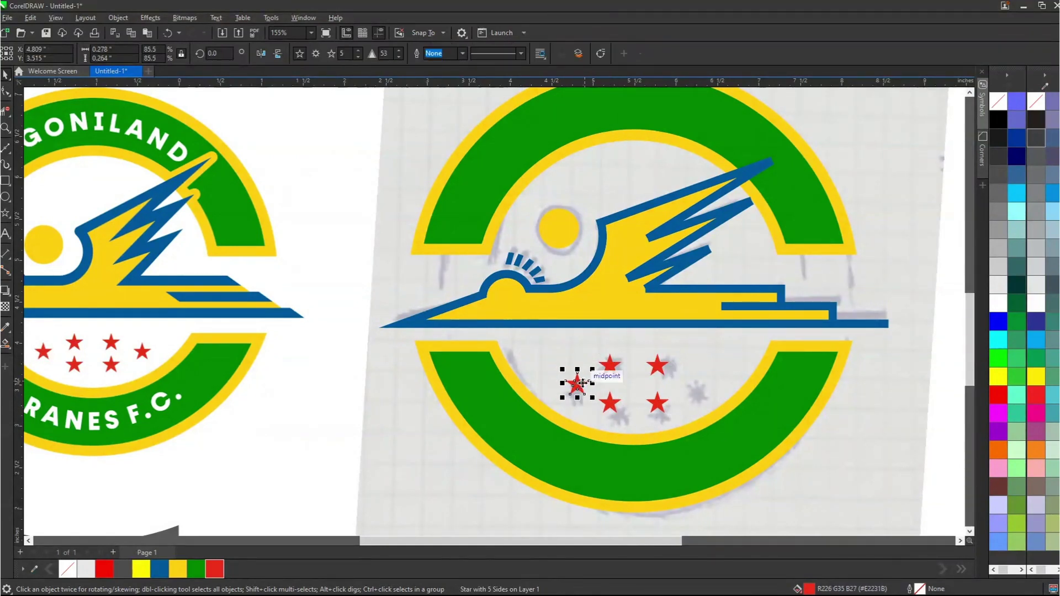
pyautogui.moveTo(577, 382); pyautogui.dragTo(574, 390)
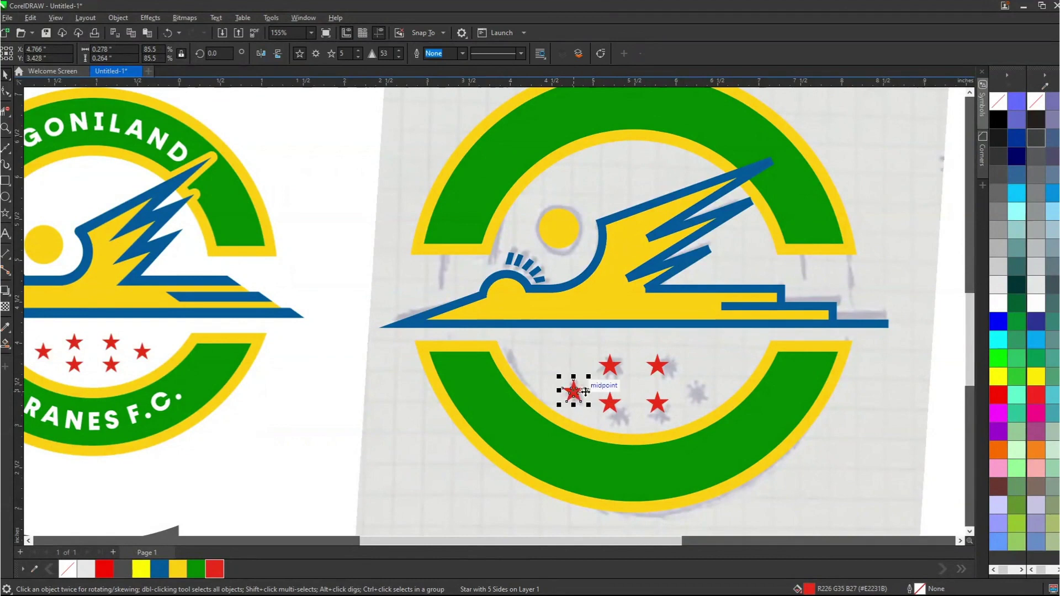
pyautogui.scroll(1, 673, 399)
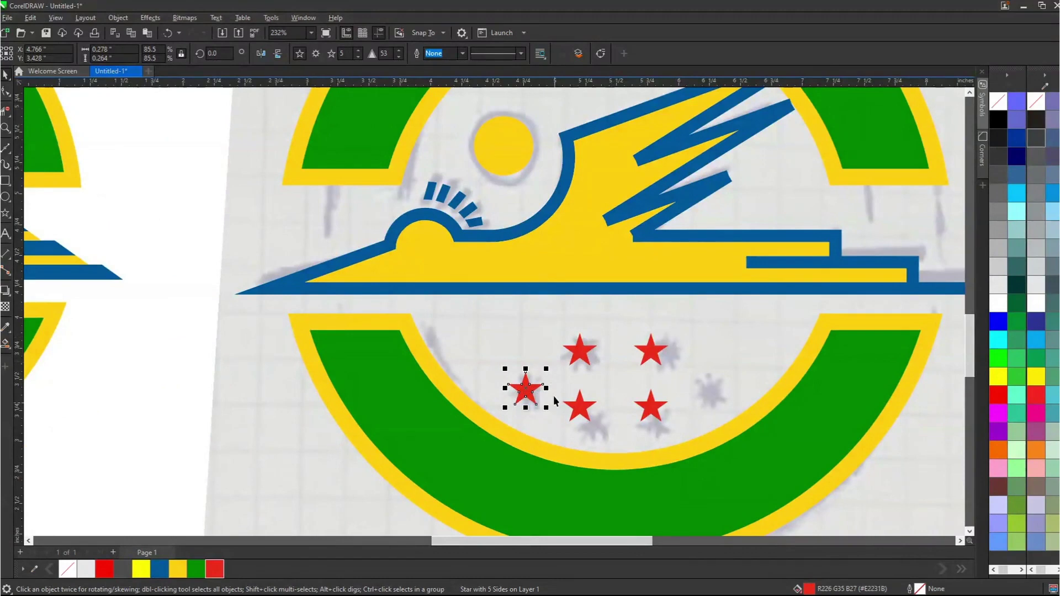
pyautogui.keyDown('shift'); pyautogui.click(578, 355); pyautogui.keyUp('shift')
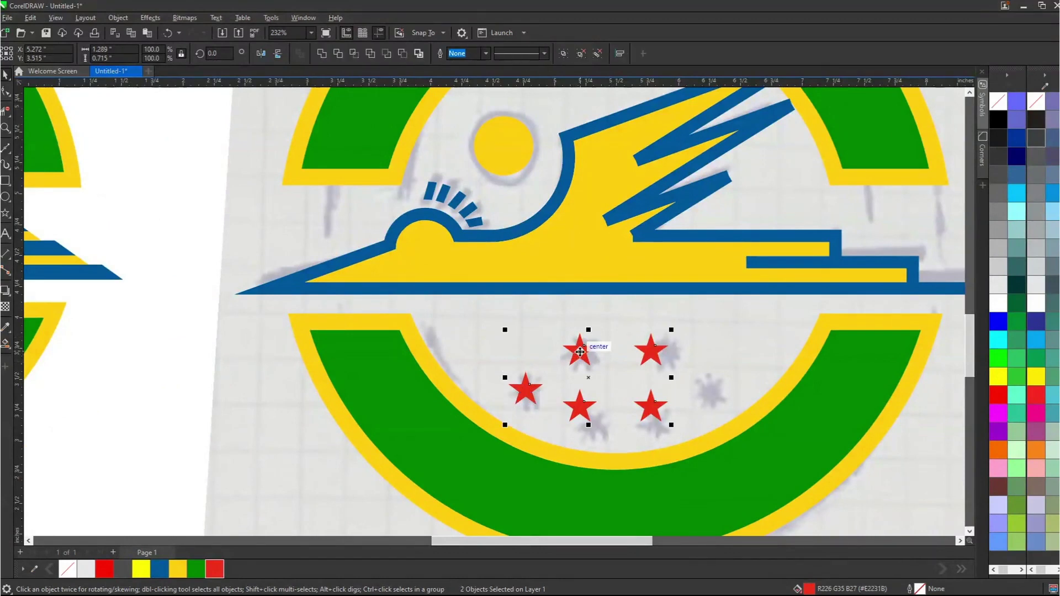
pyautogui.press('e')
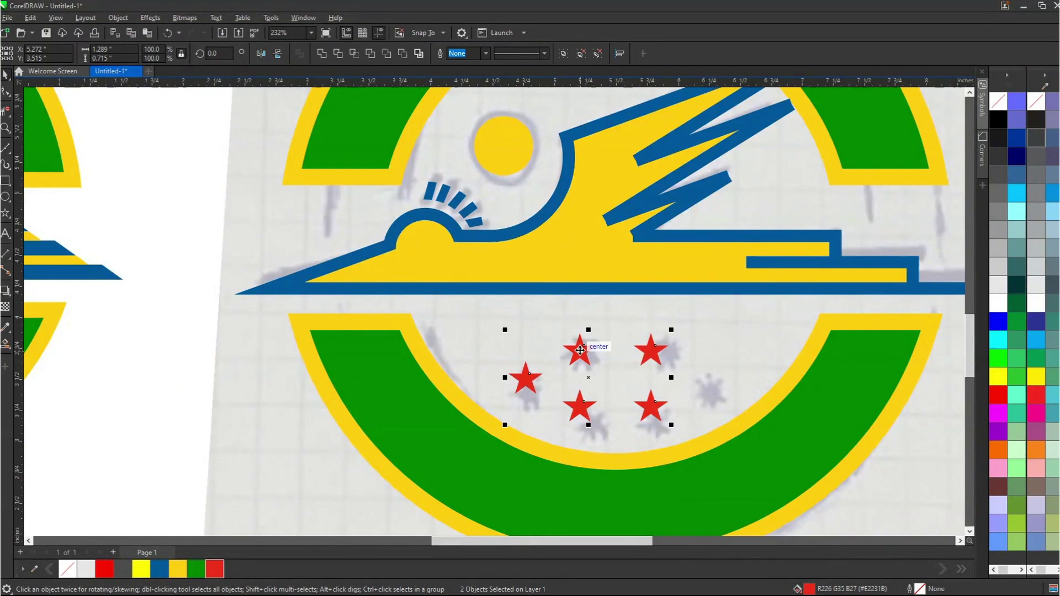
# Step: Copy the left star to the right, group the pair, and centre it on the four-star group
pyautogui.click(529, 381)
pyautogui.moveTo(528, 386); pyautogui.dragTo(711, 389)
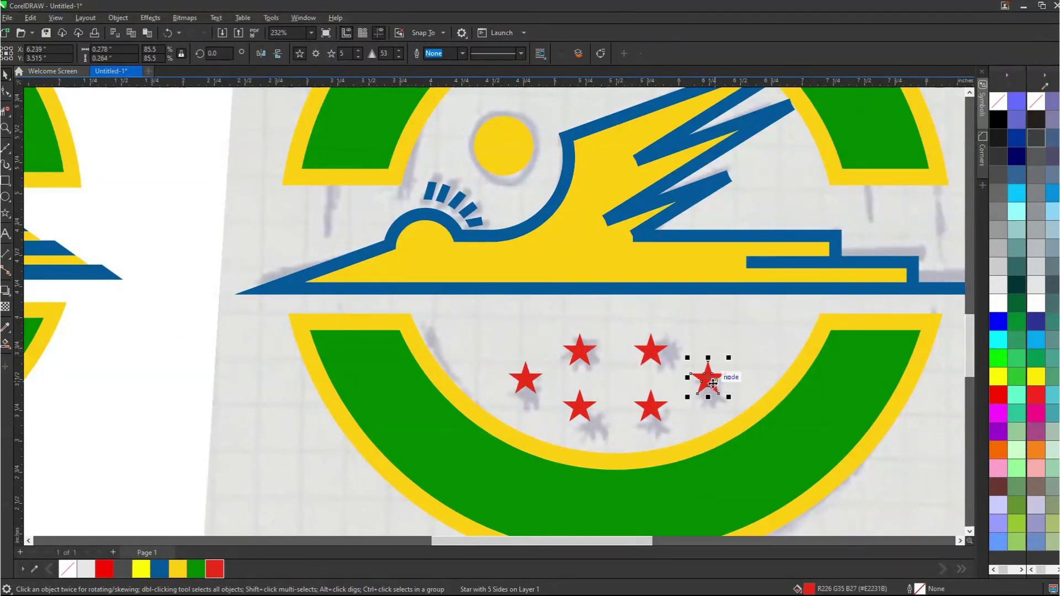
pyautogui.keyDown('shift'); pyautogui.click(528, 380); pyautogui.keyUp('shift')
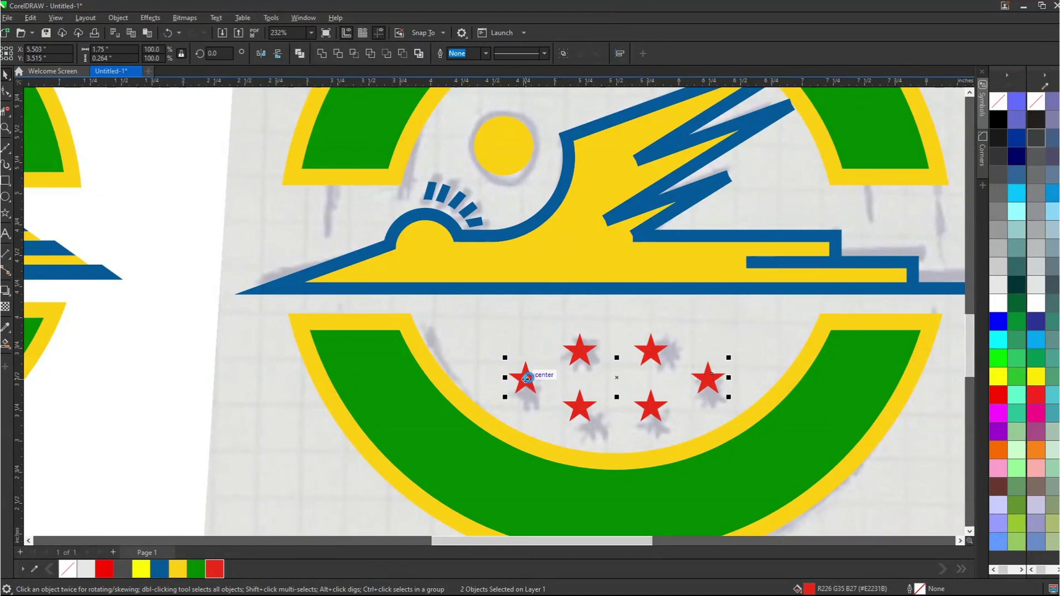
pyautogui.hotkey('ctrl', 'g')
pyautogui.keyDown('shift'); pyautogui.click(650, 353); pyautogui.keyUp('shift')
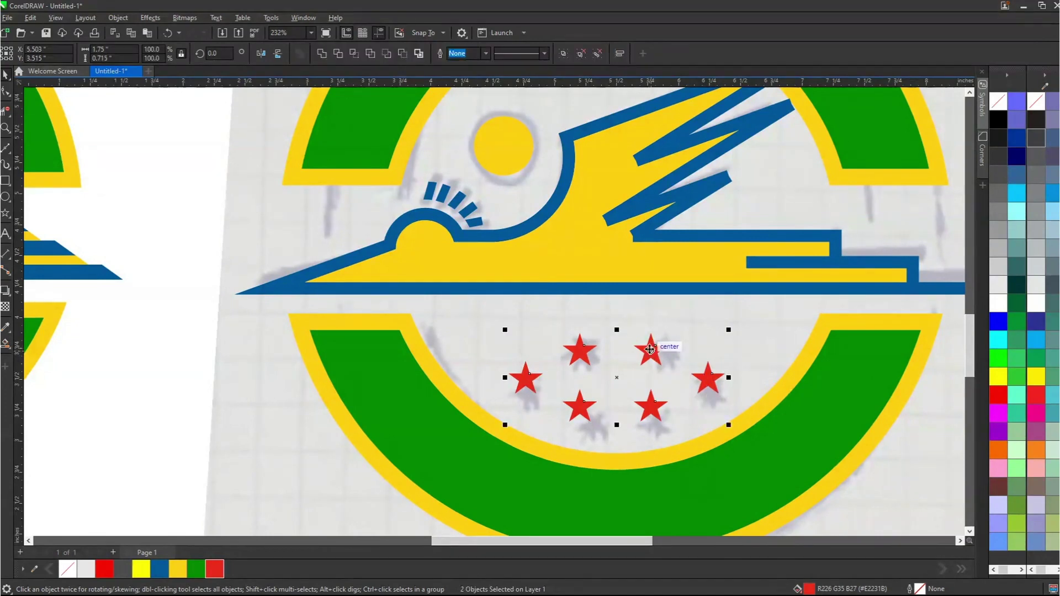
pyautogui.press('Left')
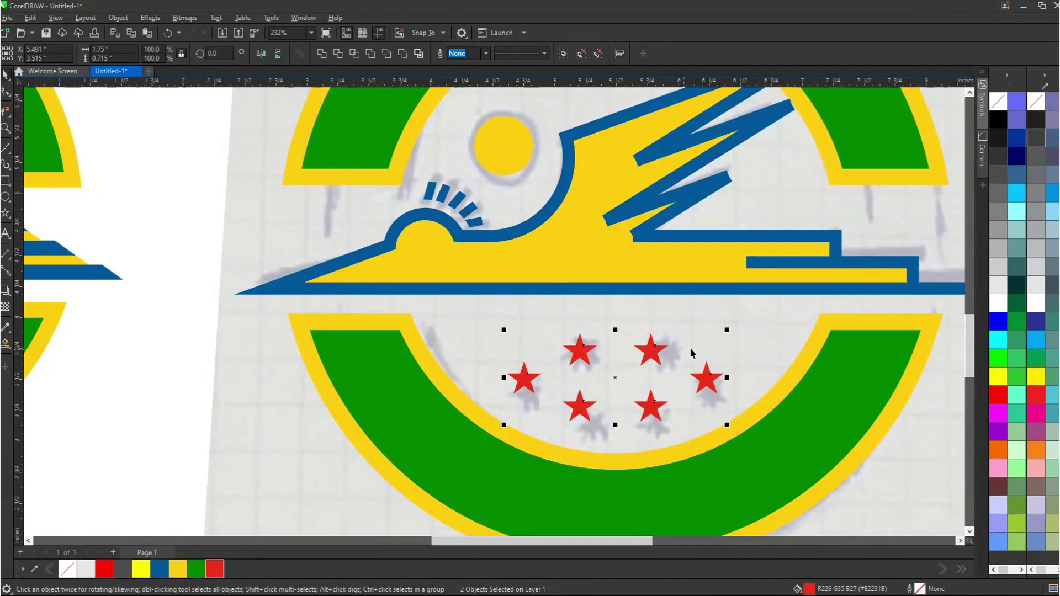
pyautogui.press('Escape')
pyautogui.scroll(-3, 689, 351)
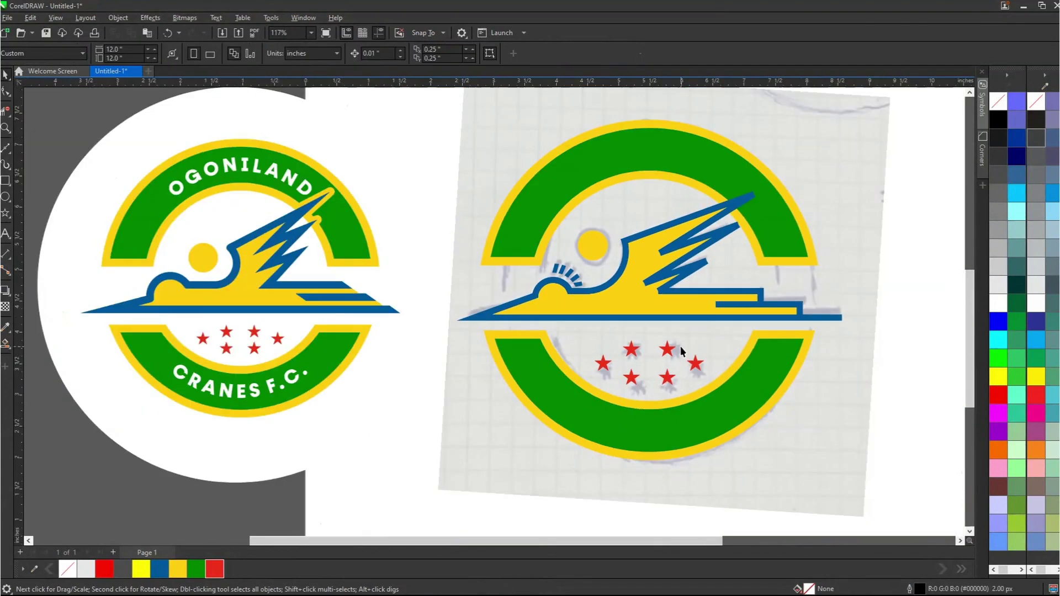
pyautogui.scroll(-1, 680, 347)
# Step: Select the blue wing curve and place four Bézier corner points around the upper spike tip
pyautogui.press('z')
pyautogui.moveTo(151, 116); pyautogui.dragTo(836, 472)
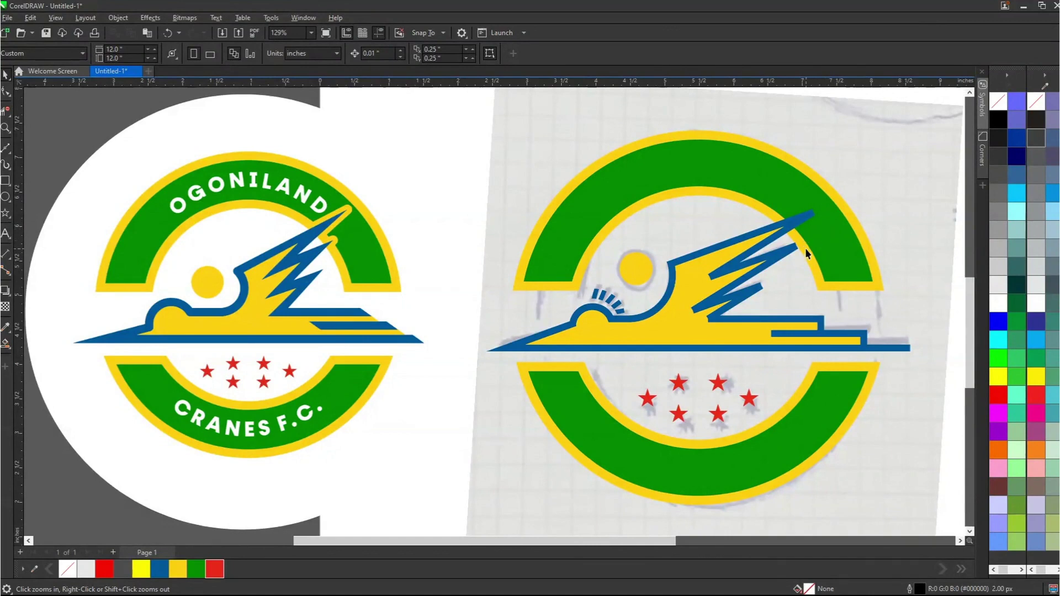
pyautogui.click(794, 230)
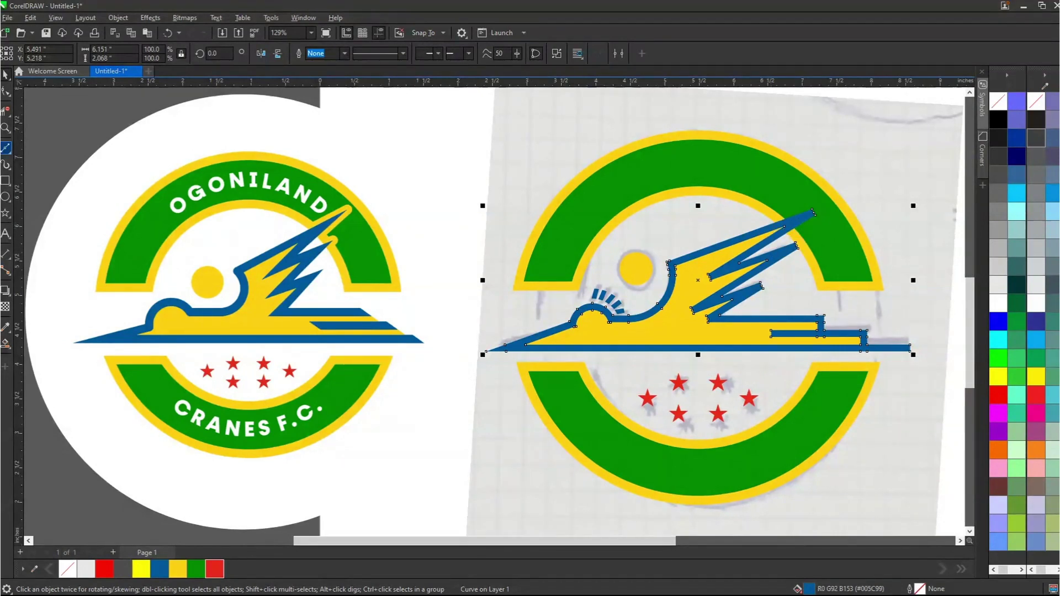
pyautogui.click(5, 148)
pyautogui.scroll(3, 832, 270)
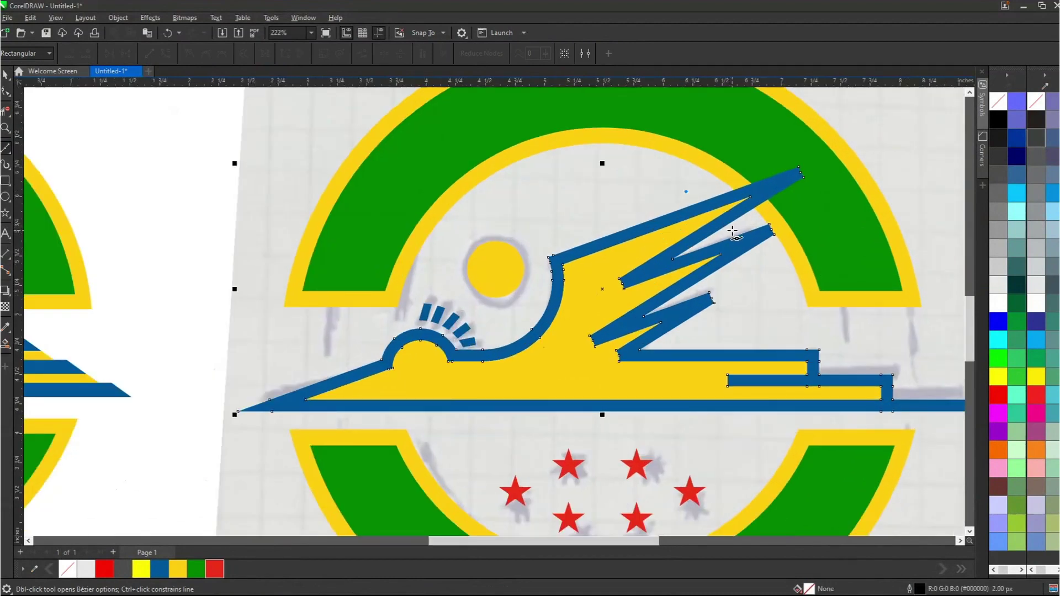
pyautogui.click(733, 228)
pyautogui.click(823, 193)
pyautogui.click(806, 155)
pyautogui.click(718, 137)
# Step: Close the five-sided Bézier outline around the spike tip
pyautogui.click(686, 191)
pyautogui.press('space')
pyautogui.moveTo(659, 225); pyautogui.dragTo(546, 180)
pyautogui.hotkey('ctrl', 'z')
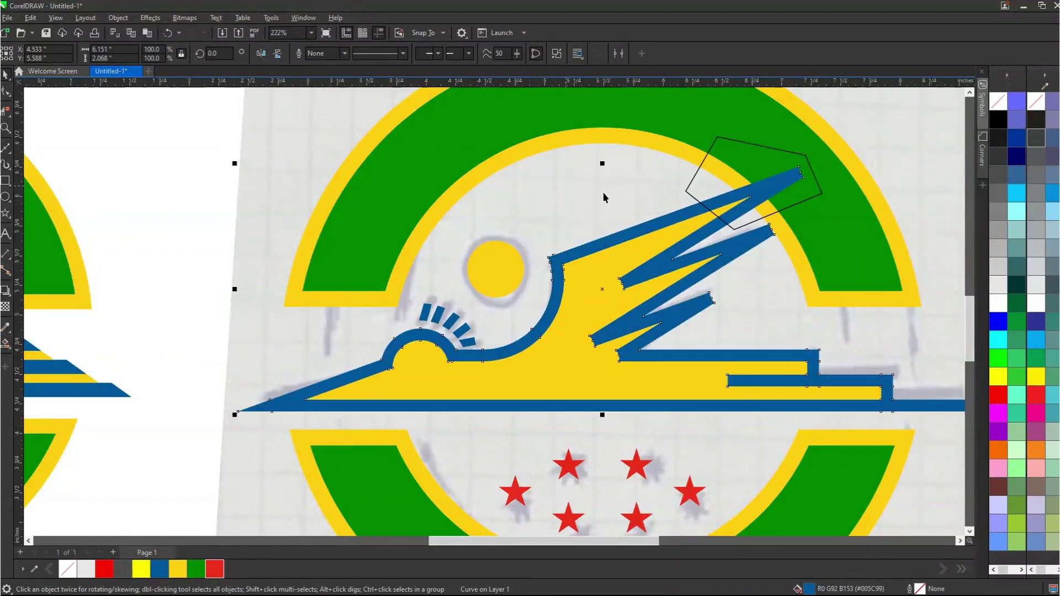
# Step: Intersect the pentagon with the blue wing, remove the pentagon, and outline the new tip yellow
pyautogui.click(727, 161)
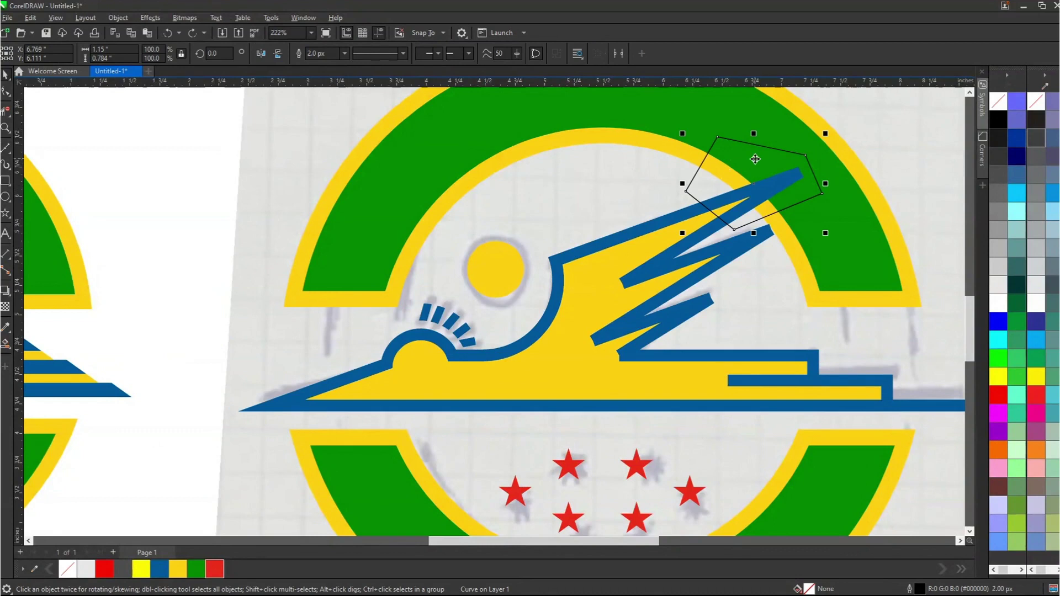
pyautogui.keyDown('shift'); pyautogui.click(665, 224); pyautogui.keyUp('shift')
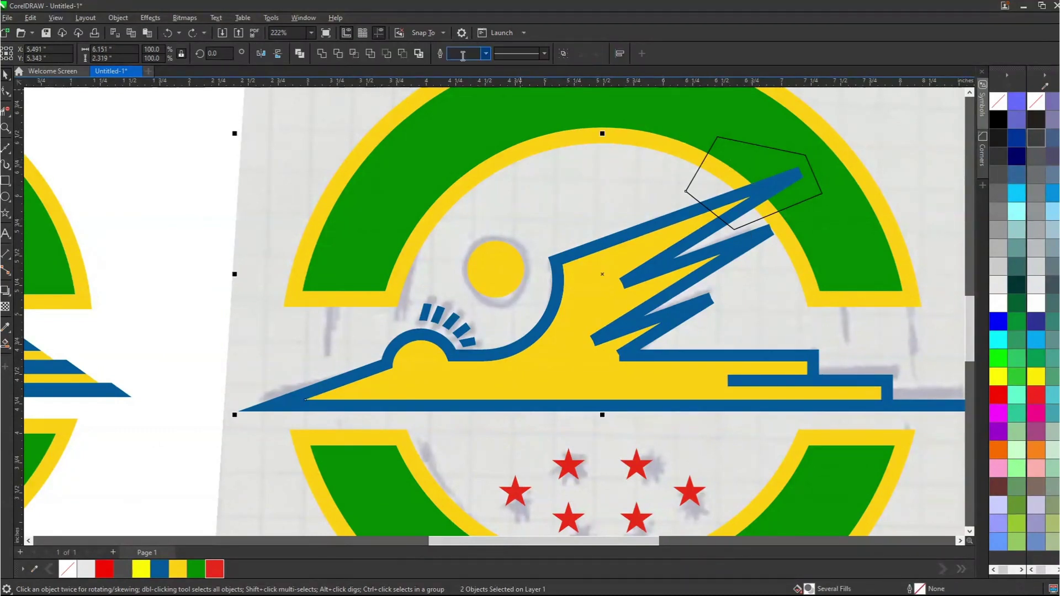
pyautogui.click(355, 53)
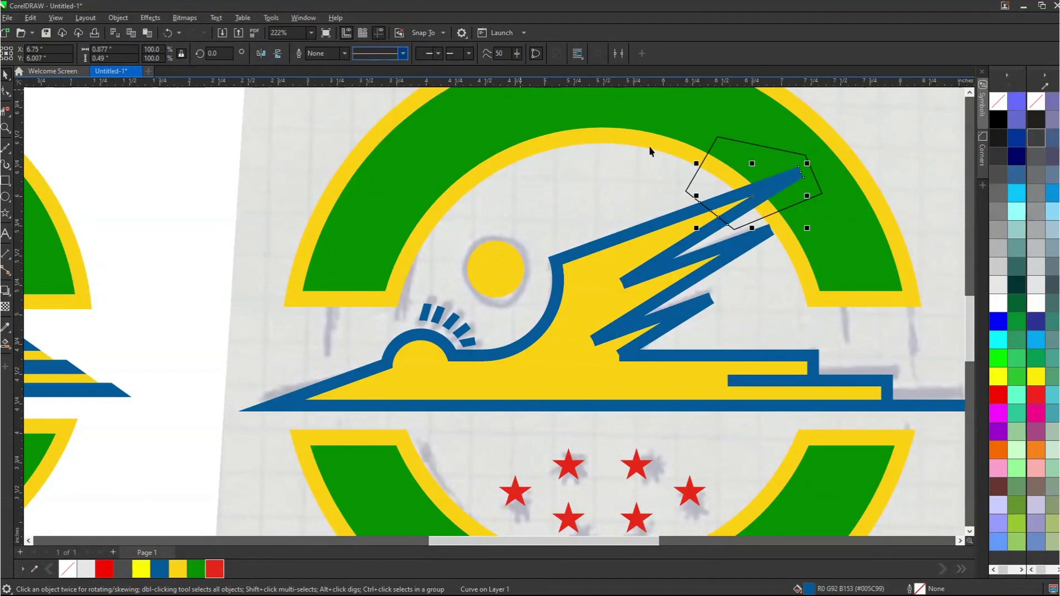
pyautogui.moveTo(721, 198); pyautogui.dragTo(515, 159)
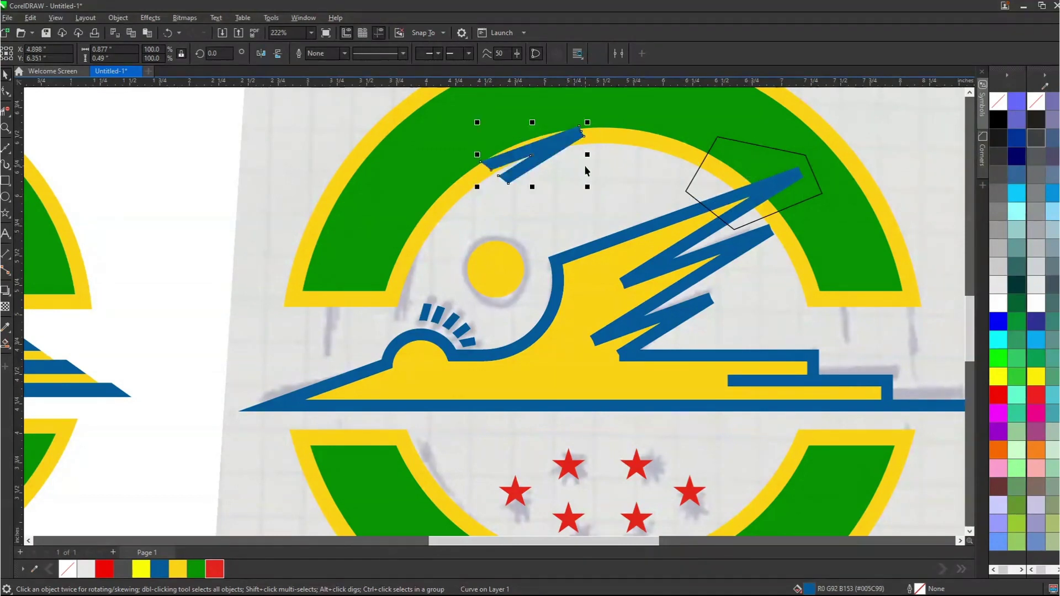
pyautogui.hotkey('ctrl', 'z')
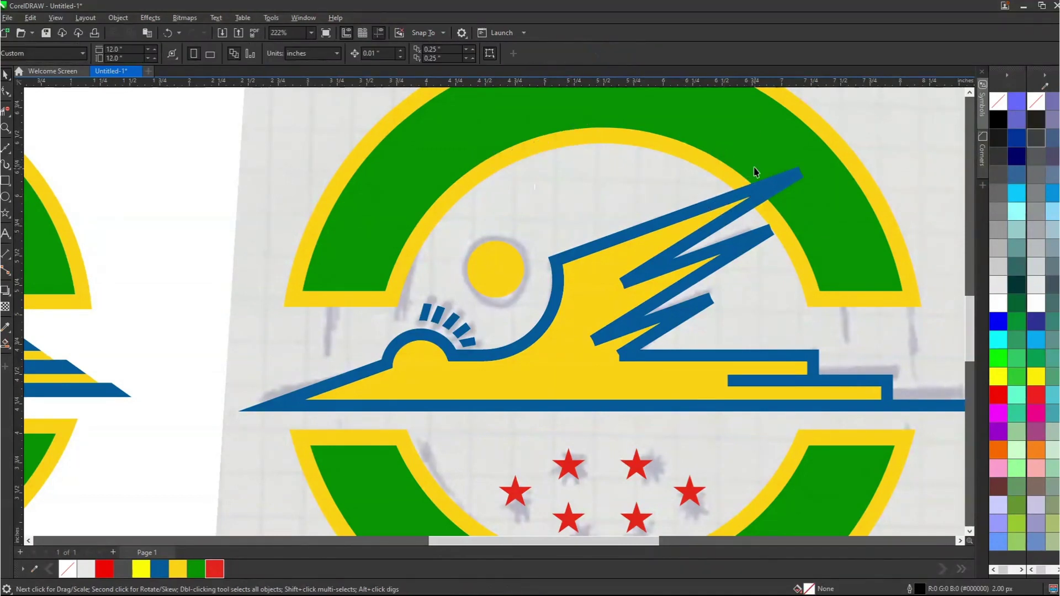
pyautogui.hotkey('ctrl', 'shift', 'z')
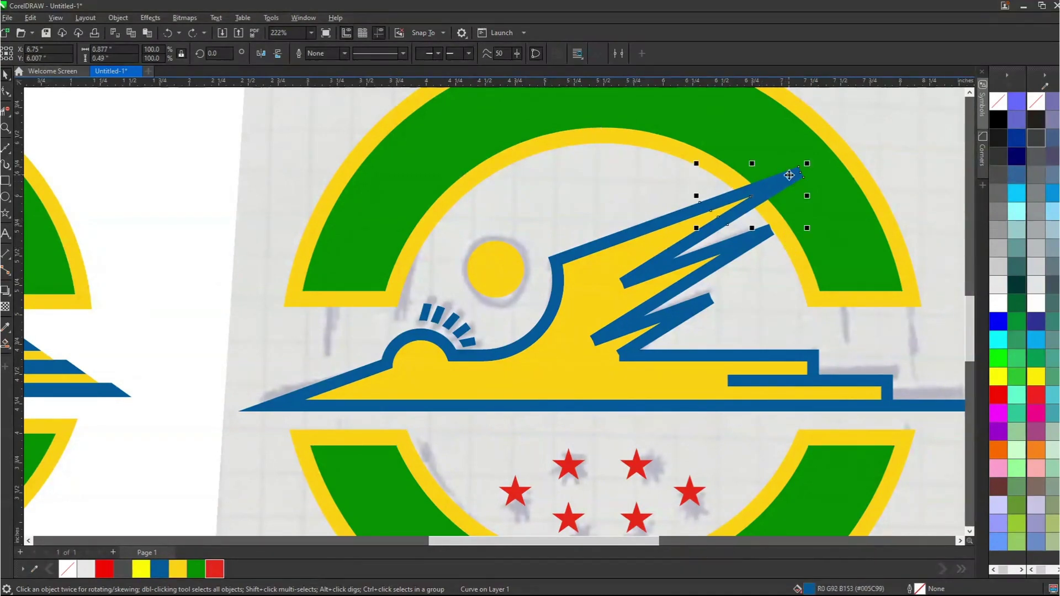
pyautogui.rightClick(178, 569)
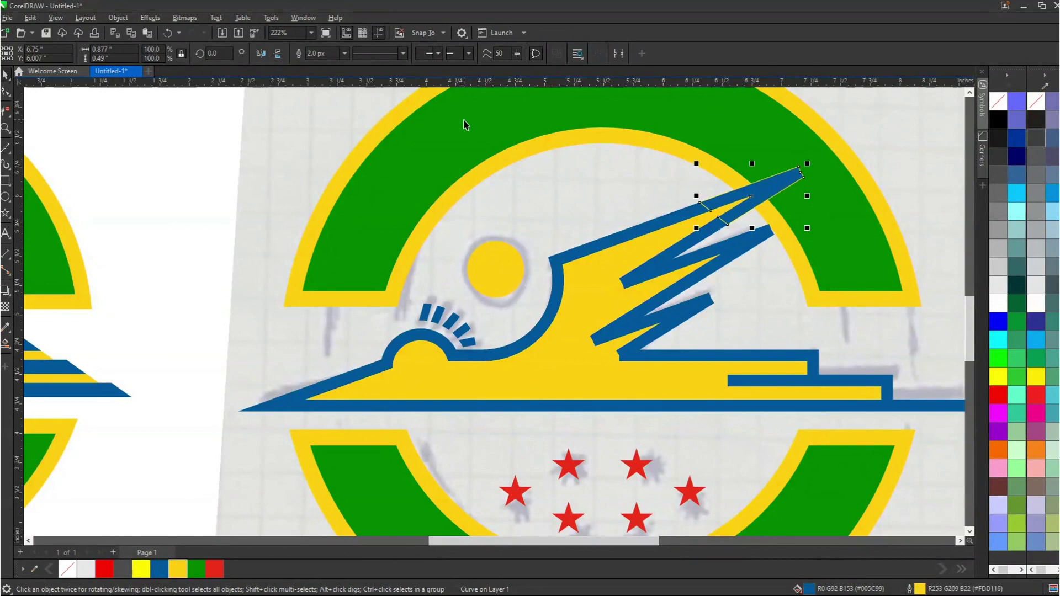
# Step: Set the tip piece's outline width to 25 px
pyautogui.click(326, 53)
pyautogui.write('25')
pyautogui.press('Return')
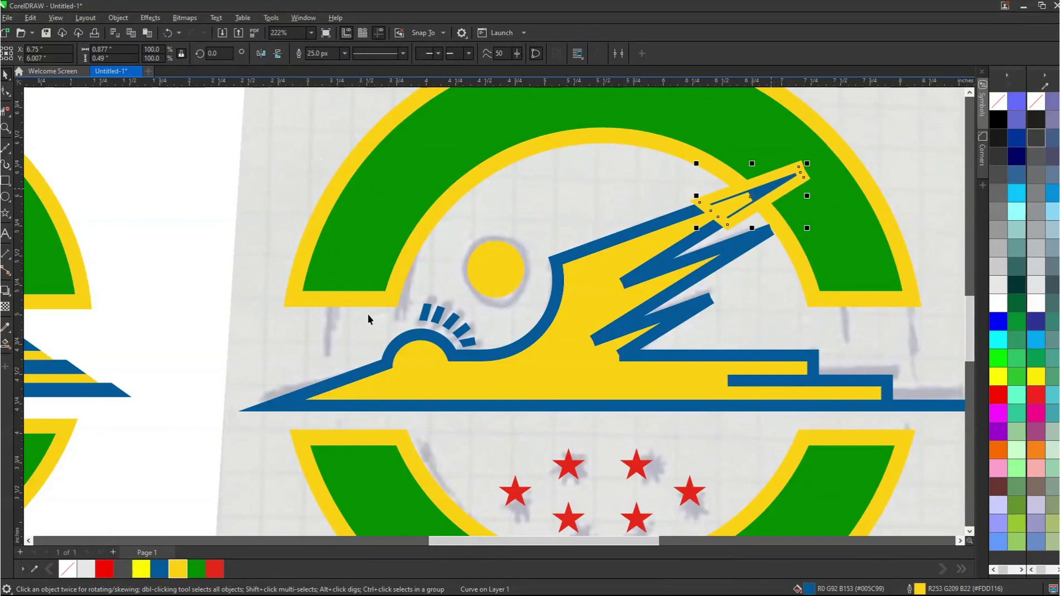
# Step: In the Outline Pen settings, place the outline behind the fill and set its width to 60 px
pyautogui.doubleClick(910, 589)
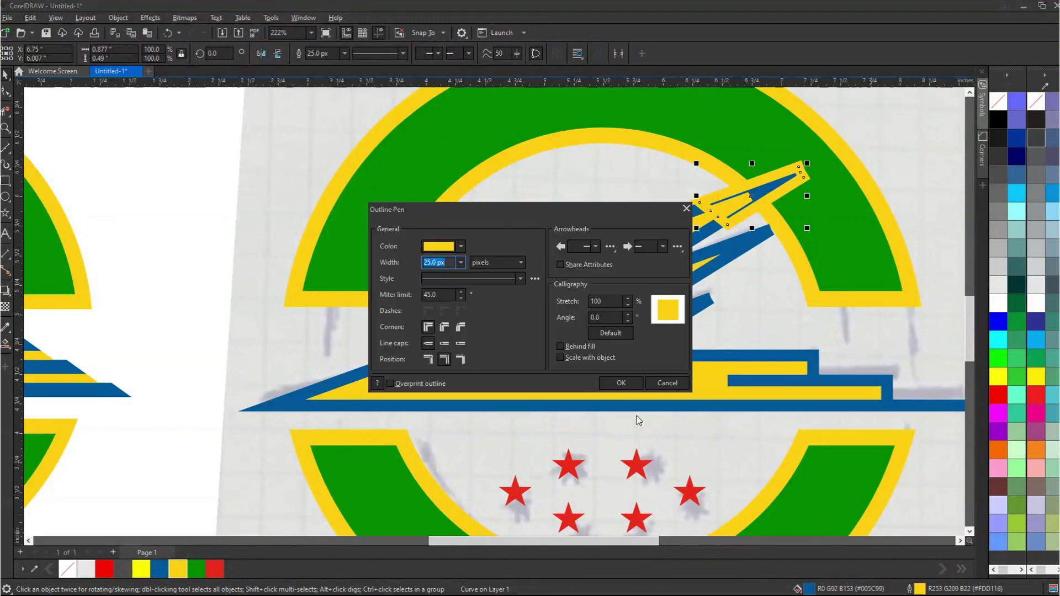
pyautogui.click(569, 351)
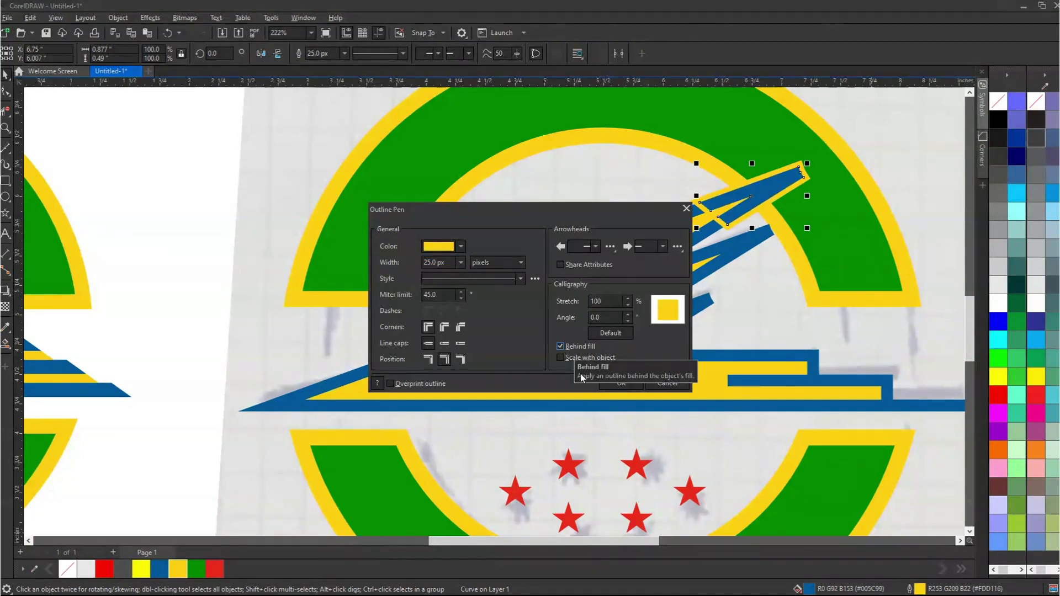
pyautogui.click(463, 265)
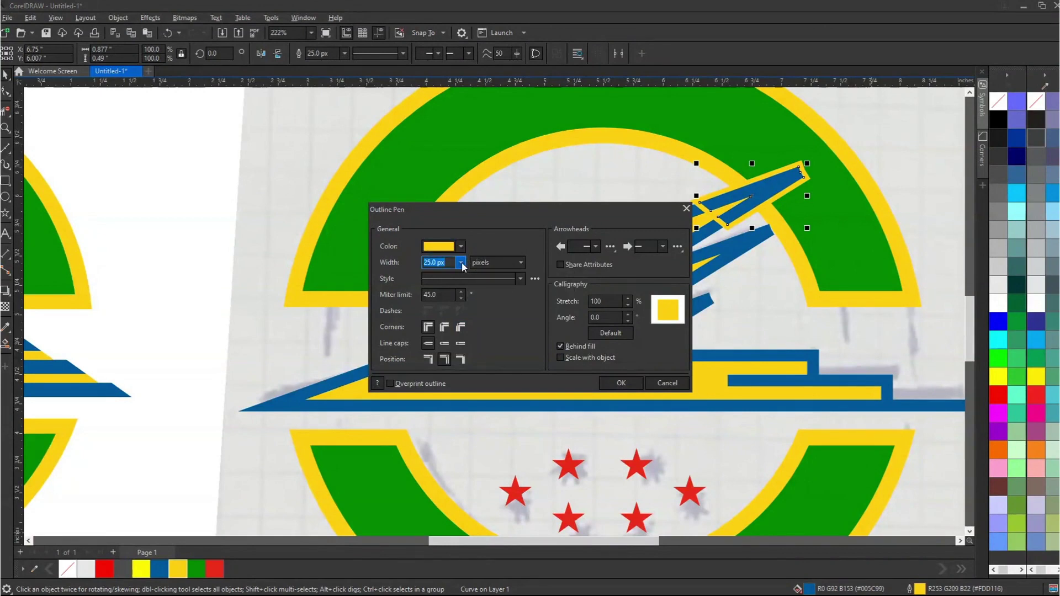
pyautogui.write('50')
pyautogui.press('Tab')
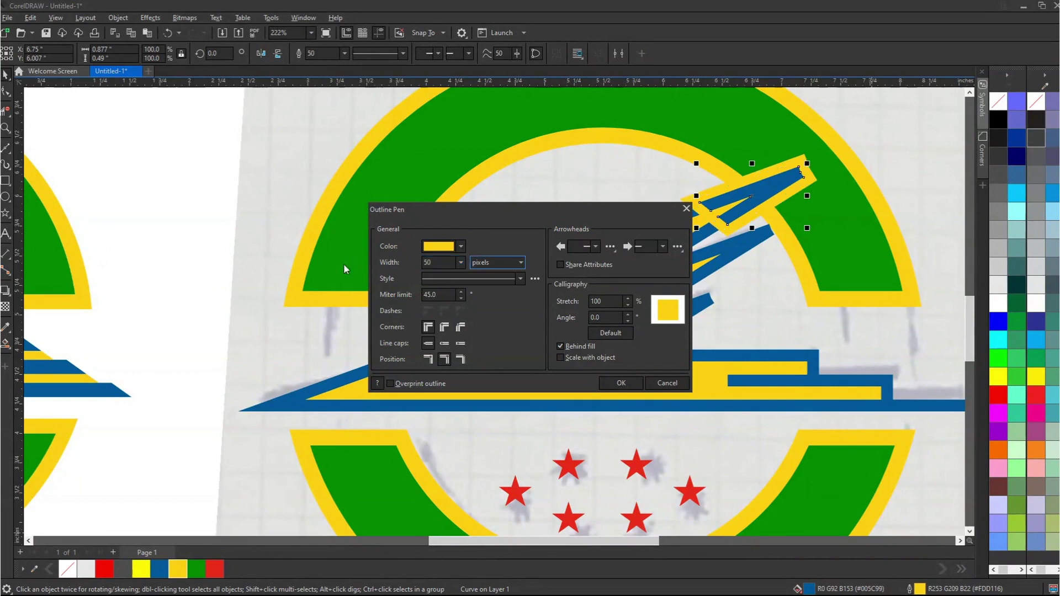
pyautogui.click(437, 262)
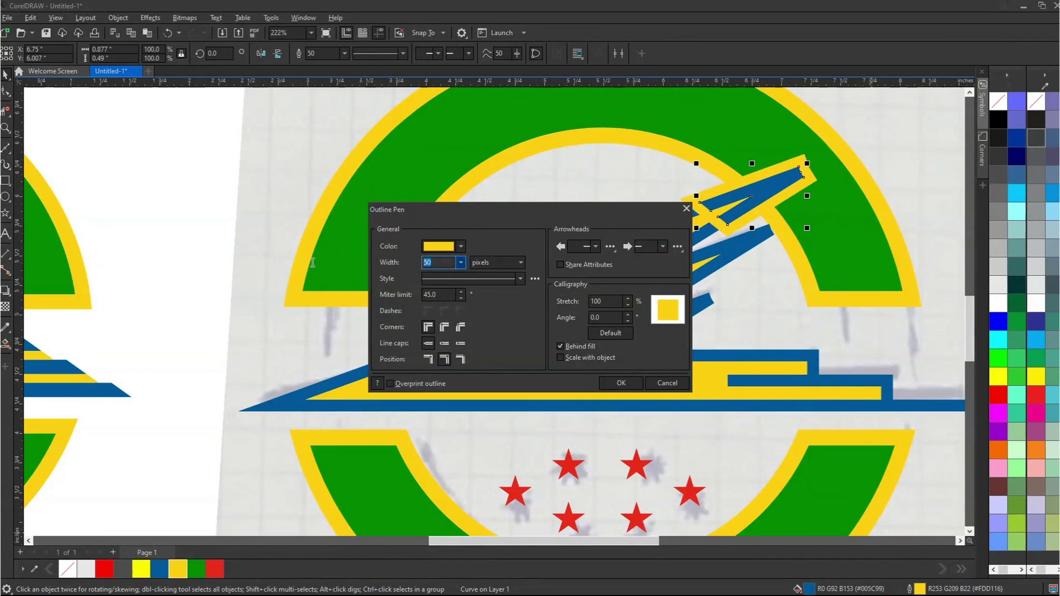
pyautogui.write('3')
pyautogui.press('Tab')
pyautogui.click(442, 263)
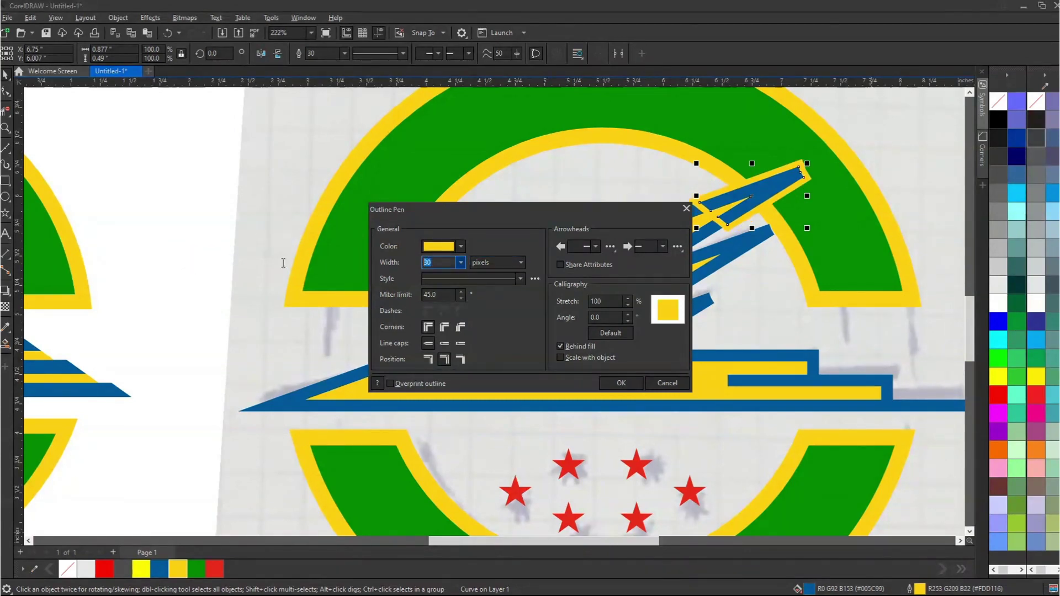
pyautogui.press('Tab')
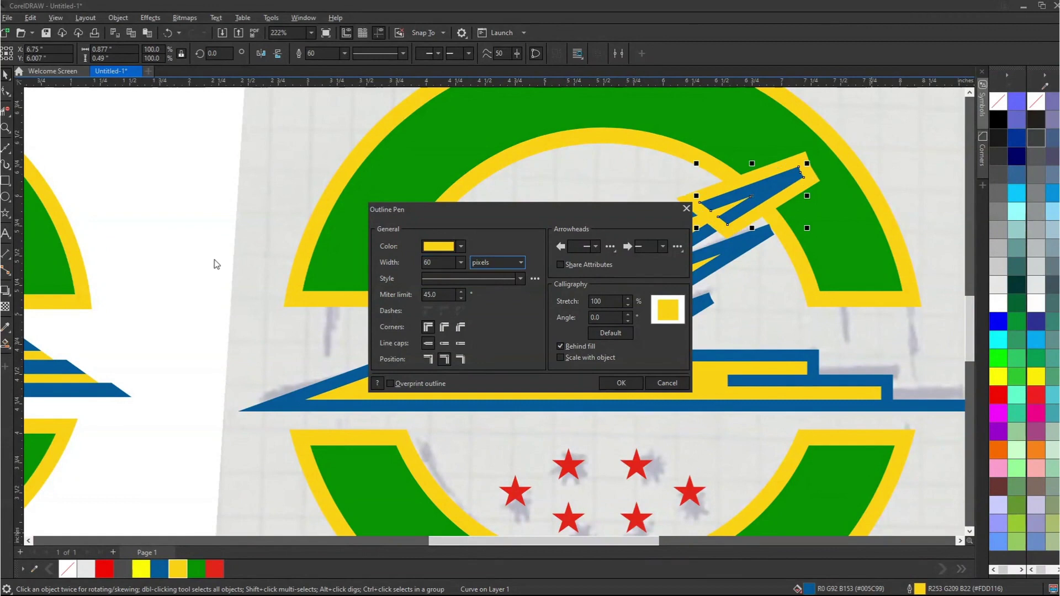
pyautogui.click(621, 384)
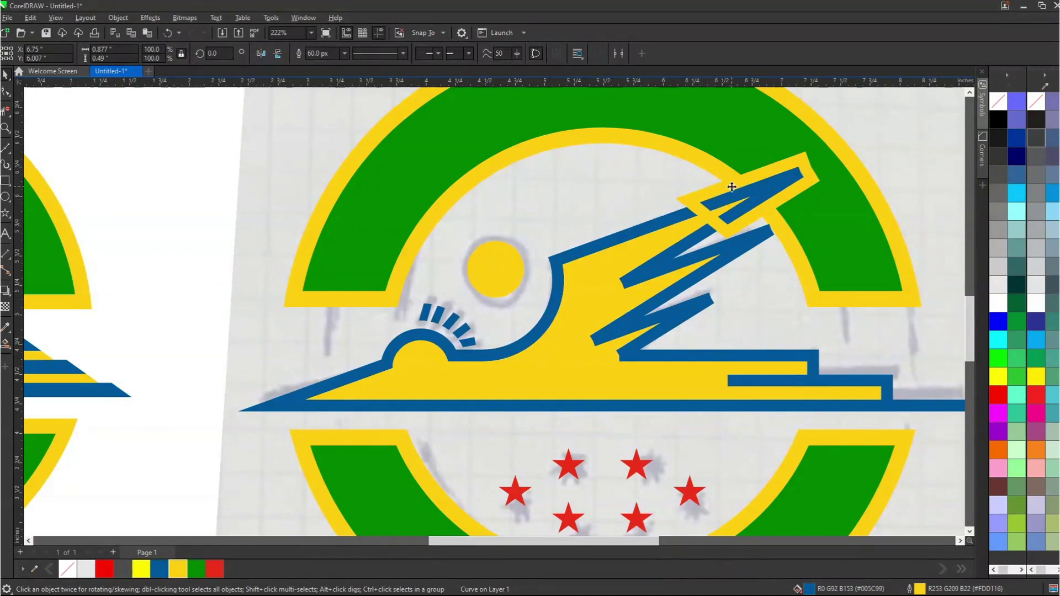
# Step: Convert the tip's yellow outline to an object and delete the blue inner part
pyautogui.click(702, 194)
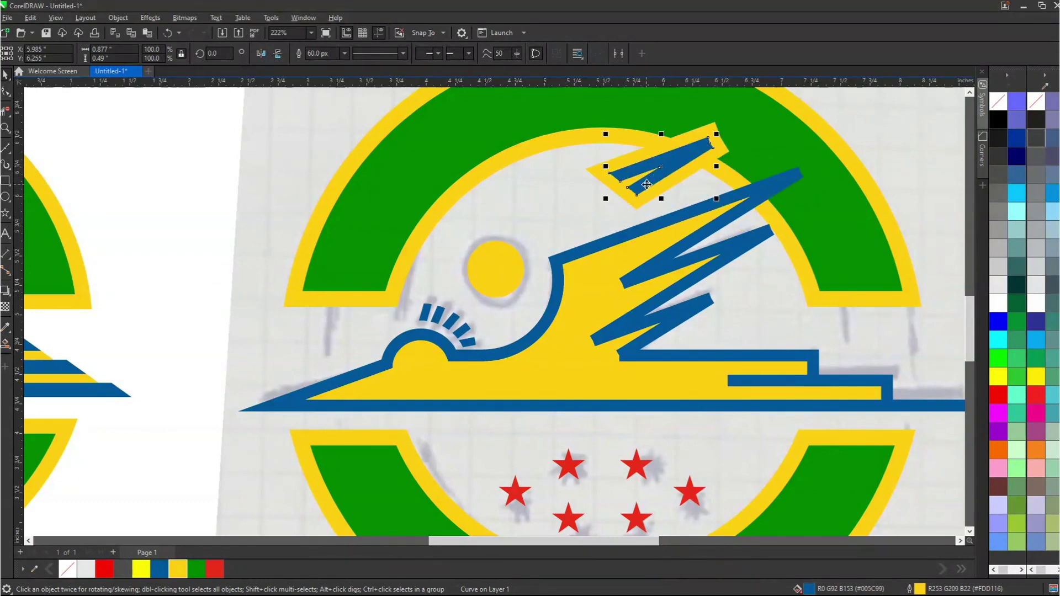
pyautogui.hotkey('ctrl', 'z')
pyautogui.hotkey('ctrl', 'z')
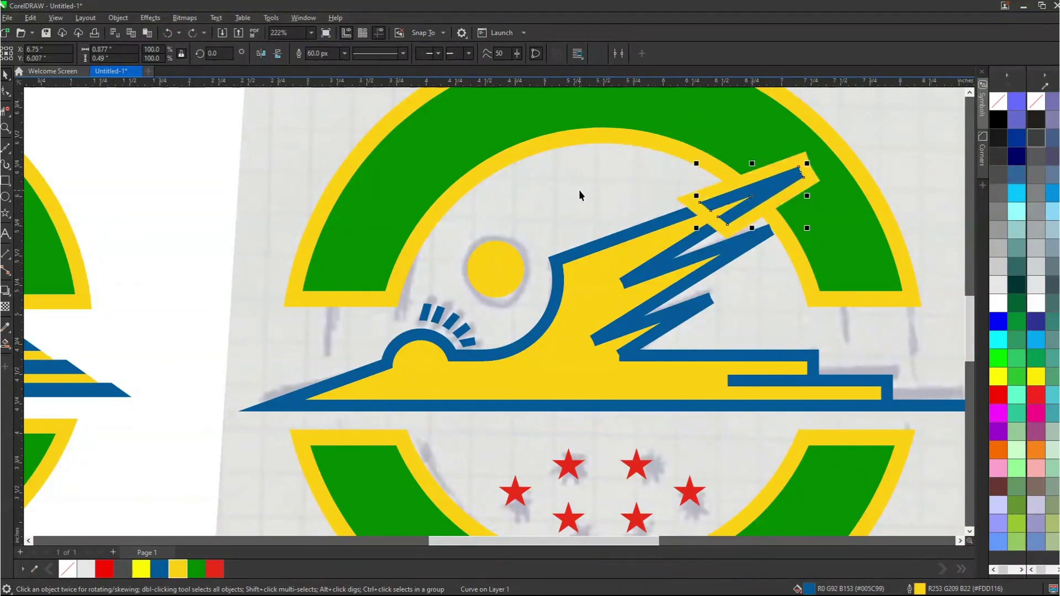
pyautogui.scroll(1, 721, 191)
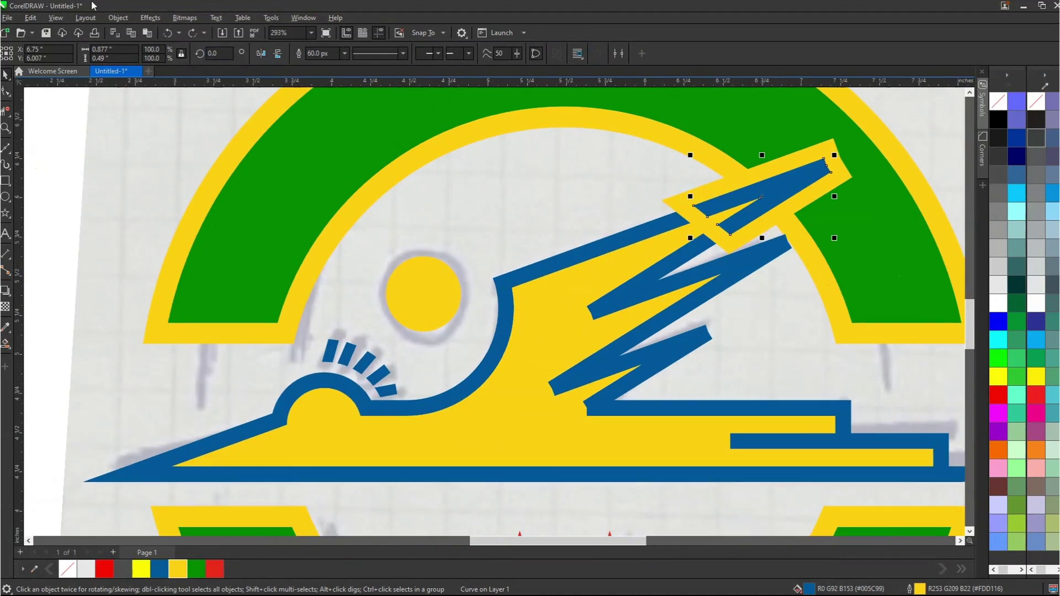
pyautogui.click(118, 18)
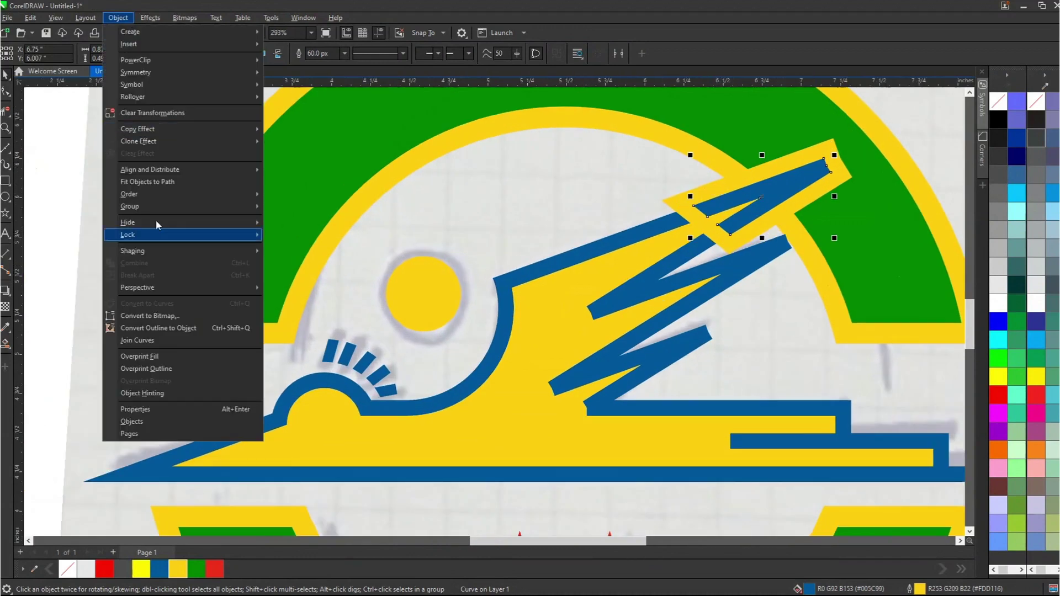
pyautogui.click(160, 329)
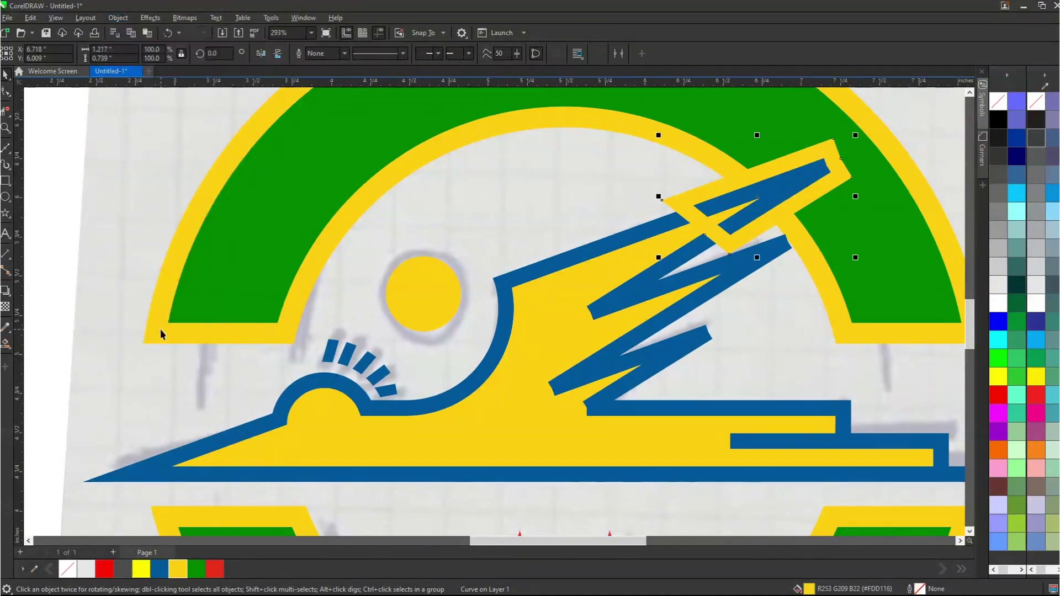
pyautogui.moveTo(784, 167); pyautogui.dragTo(660, 140)
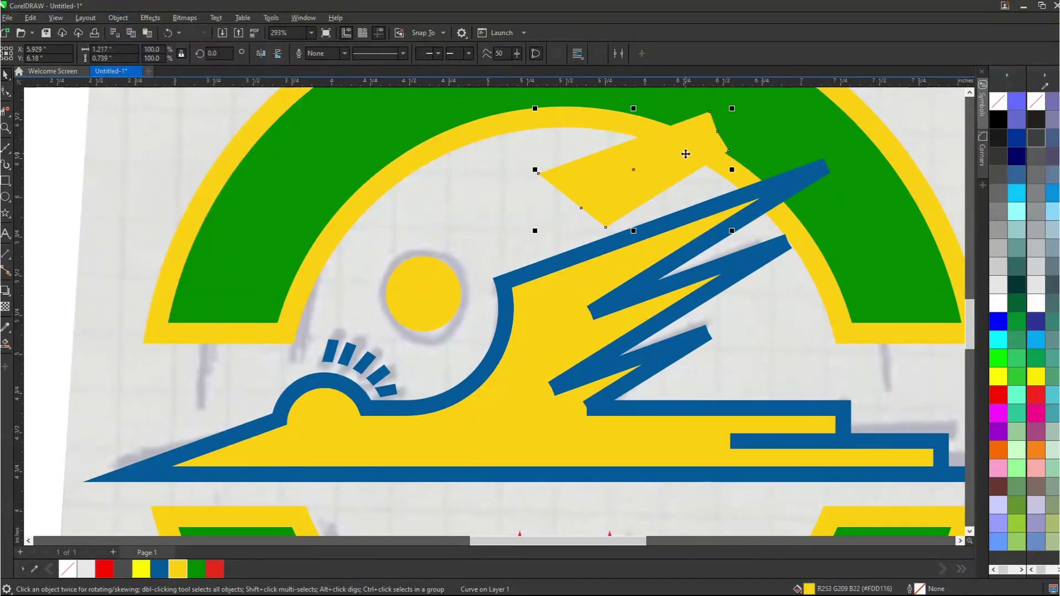
pyautogui.hotkey('ctrl', 'z')
pyautogui.hotkey('ctrl', 'z')
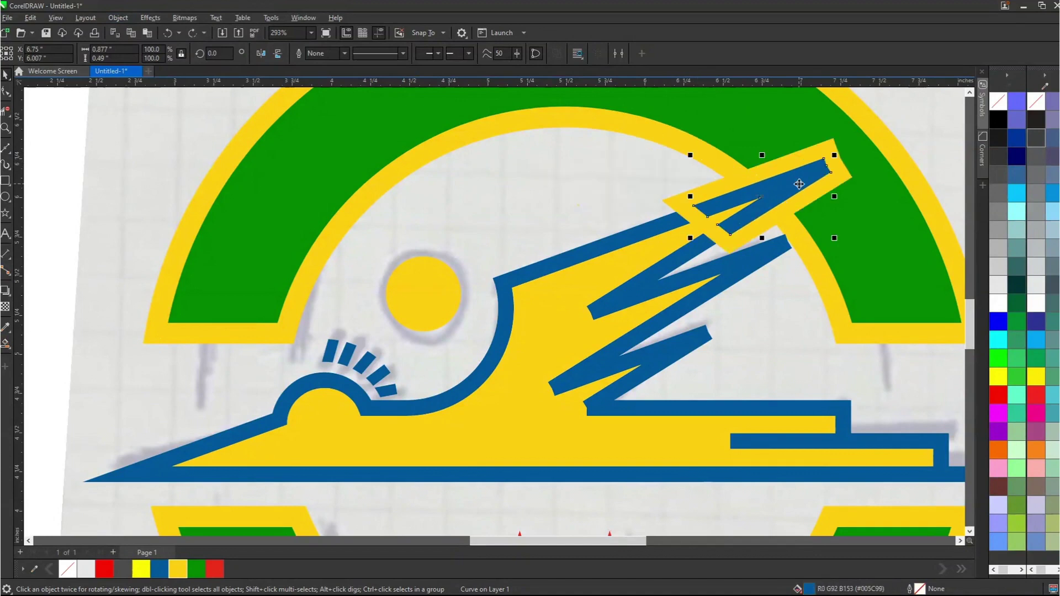
pyautogui.press('Delete')
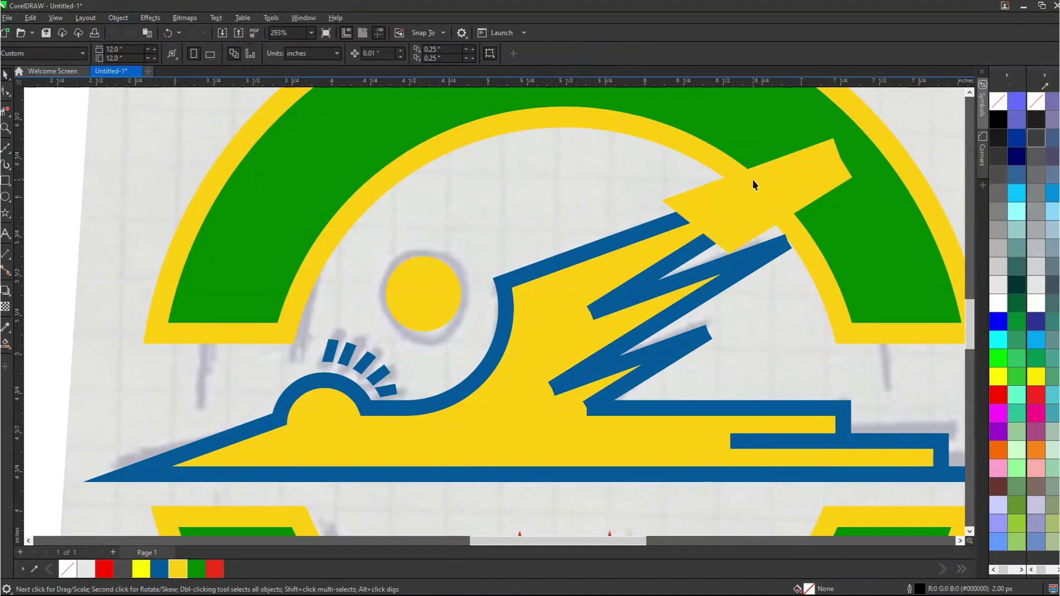
# Step: Select the yellow tip with the blue crane arm and extend the arm into the tip
pyautogui.click(753, 181)
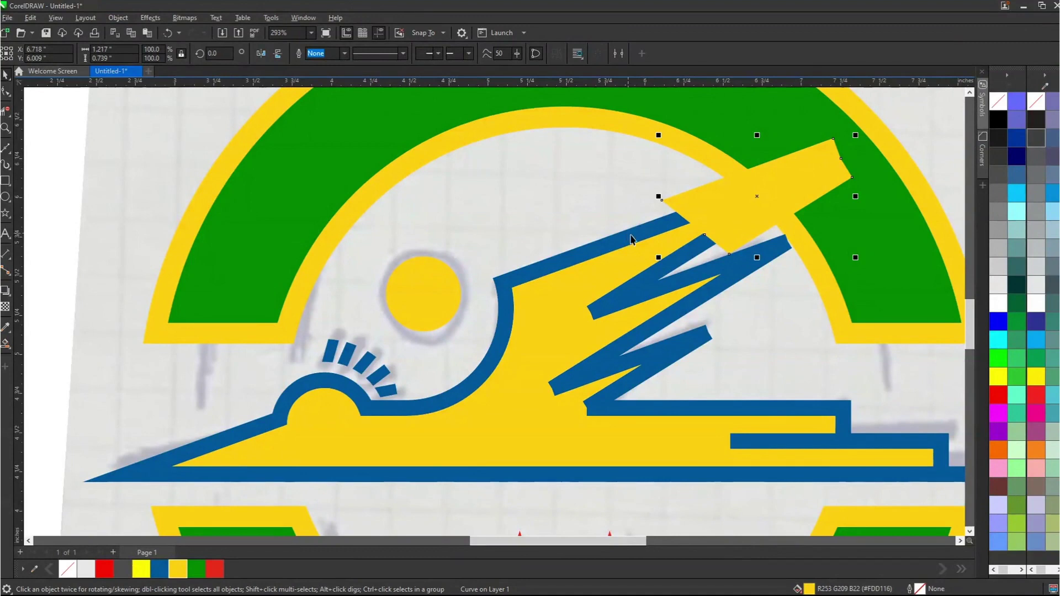
pyautogui.keyDown('shift'); pyautogui.click(618, 260); pyautogui.keyUp('shift')
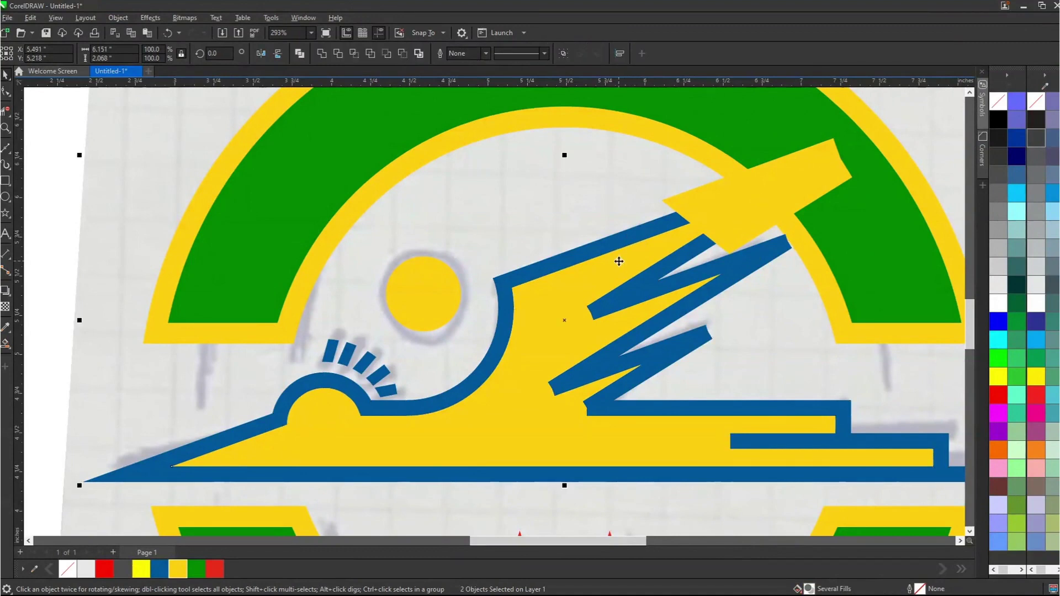
pyautogui.moveTo(619, 261); pyautogui.dragTo(508, 176)
pyautogui.hotkey('ctrl', 'z')
pyautogui.hotkey('ctrl', 'shift', 'z')
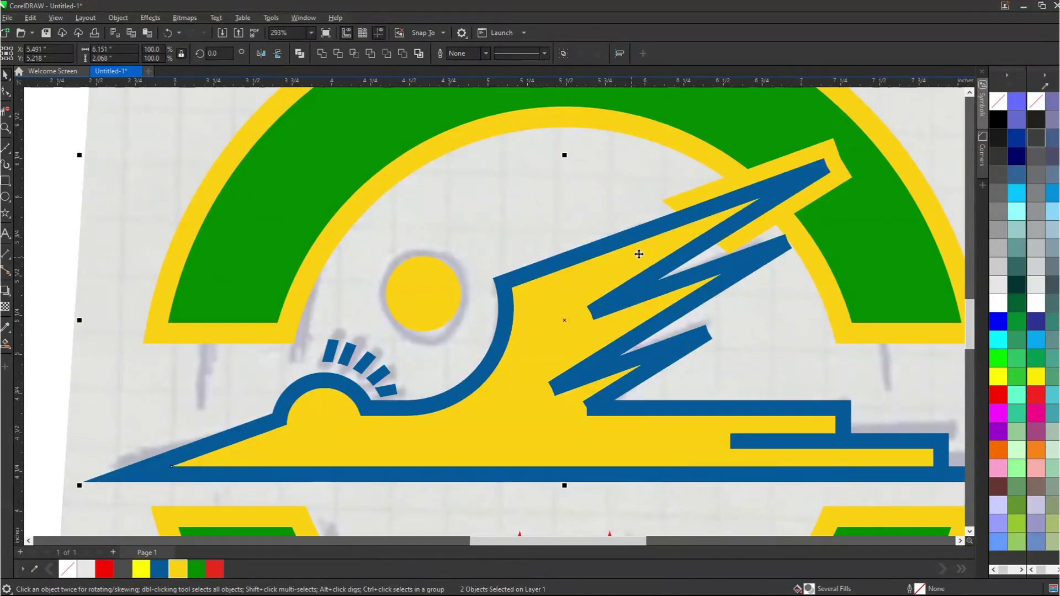
pyautogui.scroll(-2, 829, 171)
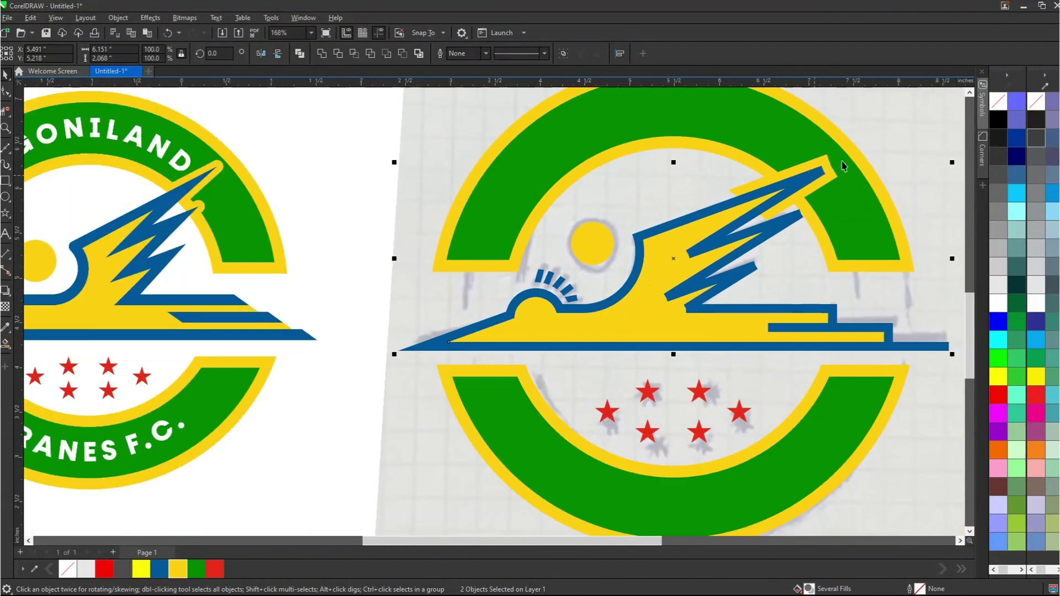
pyautogui.scroll(2, 844, 166)
# Step: Drag the yellow tip's two lower corner nodes onto the blue arm's intersections with the Shape tool
pyautogui.click(707, 206)
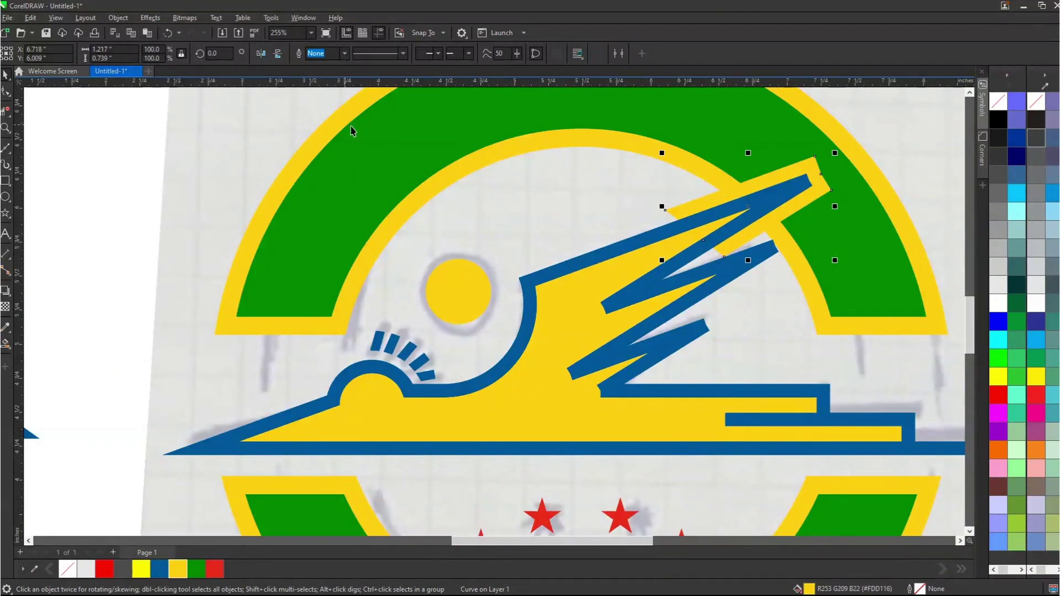
pyautogui.click(7, 91)
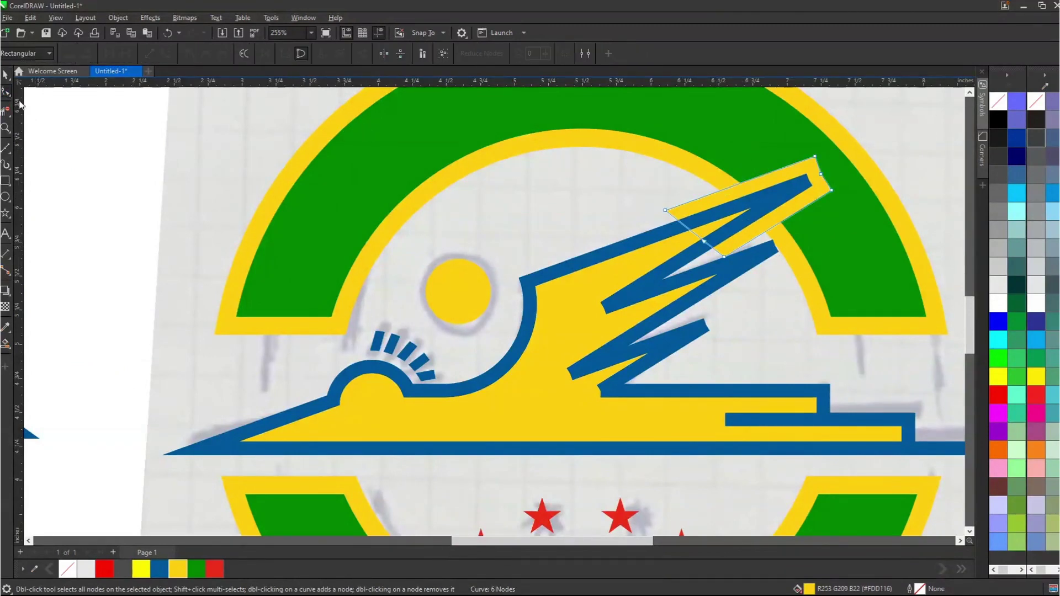
pyautogui.moveTo(666, 212); pyautogui.dragTo(733, 186)
pyautogui.moveTo(704, 242); pyautogui.dragTo(773, 232)
pyautogui.press('space')
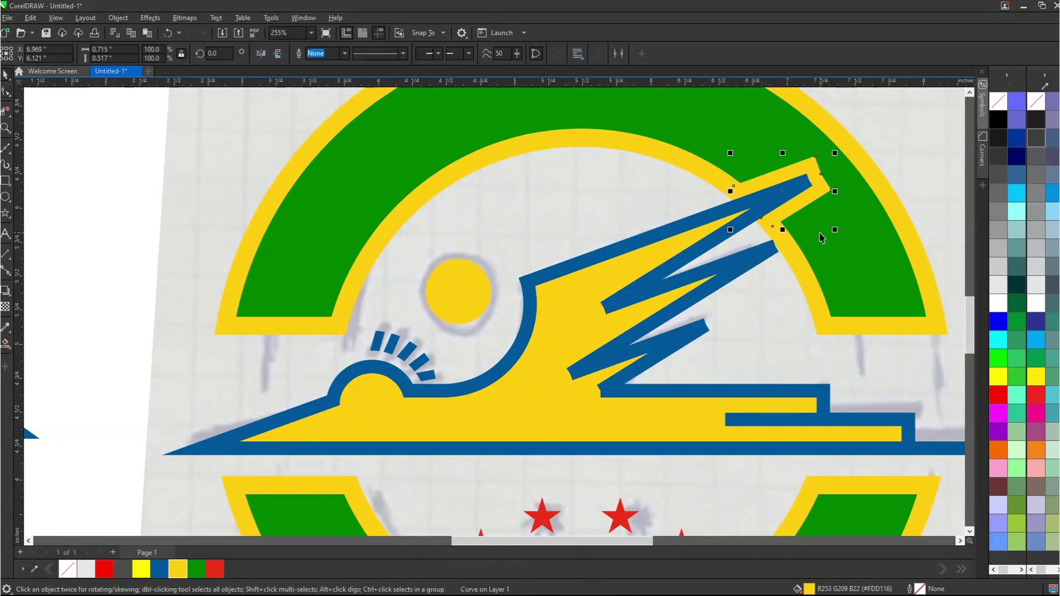
pyautogui.press('Escape')
pyautogui.scroll(-5, 753, 238)
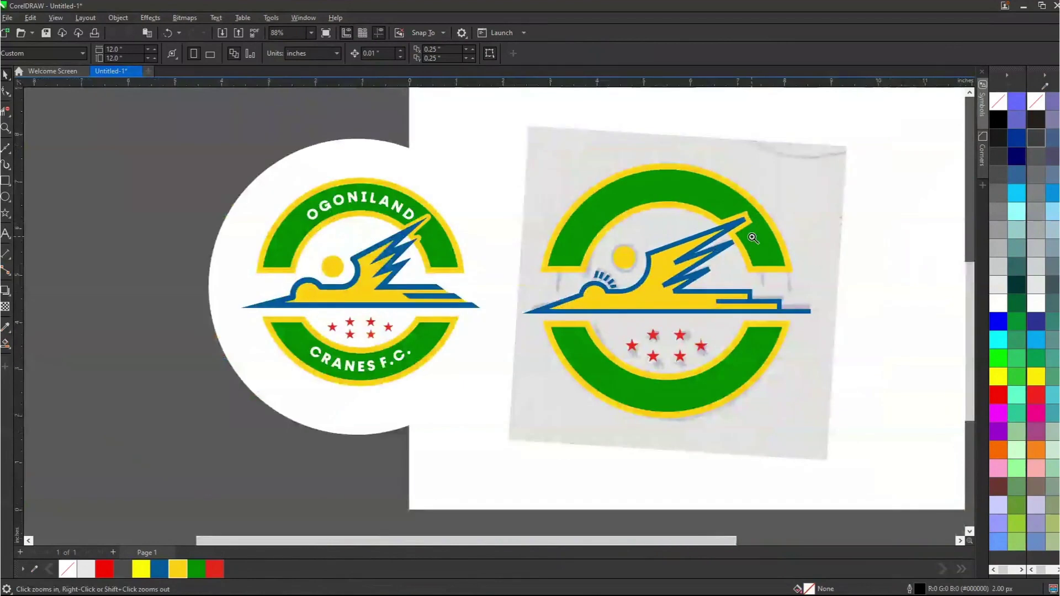
pyautogui.moveTo(262, 145); pyautogui.dragTo(850, 386)
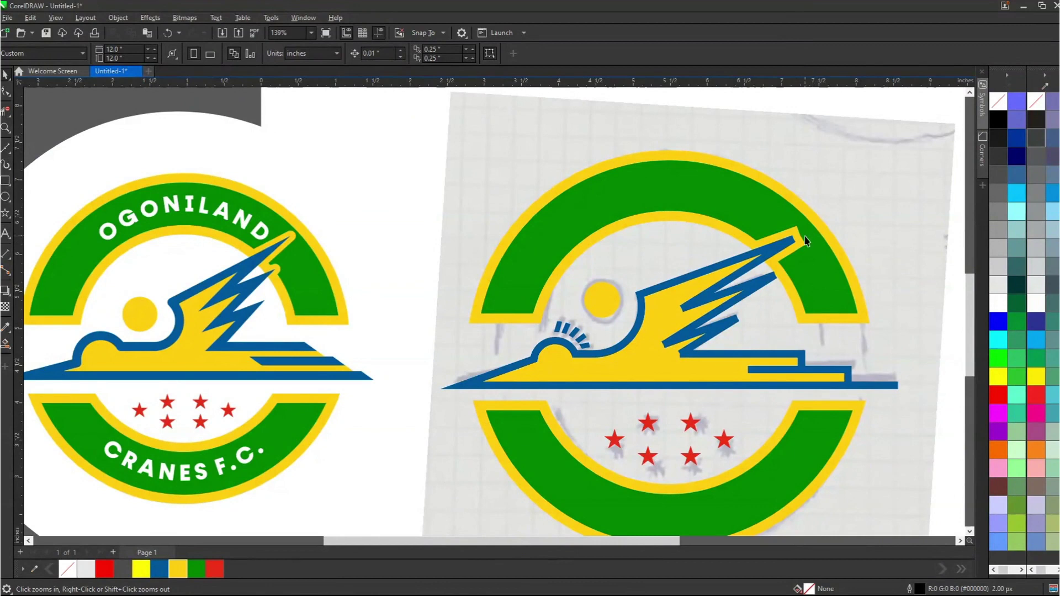
# Step: Edit the blue outline's nodes, nudging the lower bar step and lower diagonal to the right
pyautogui.click(833, 380)
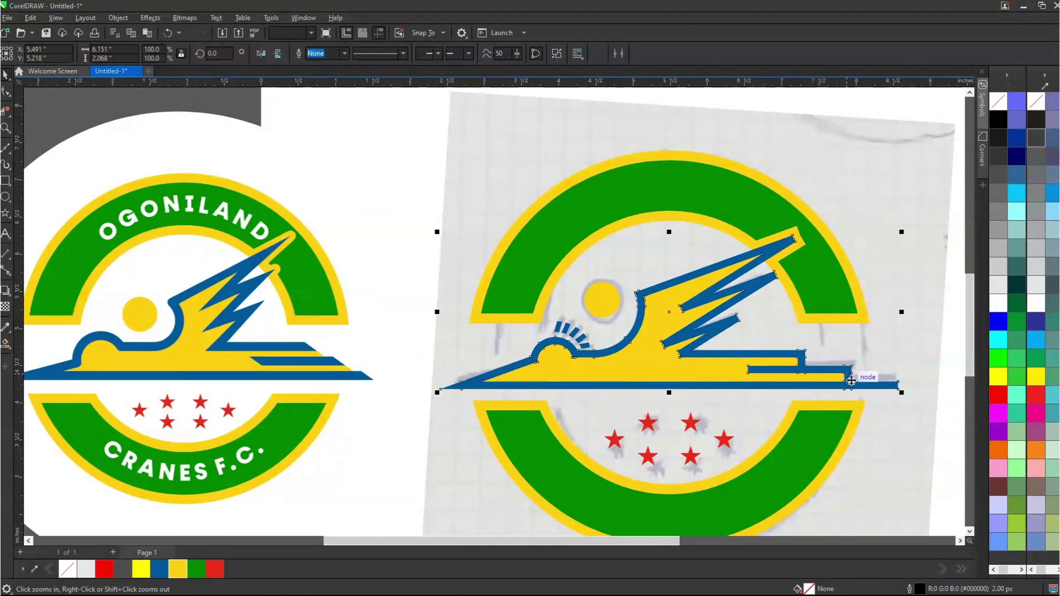
pyautogui.hotkey('shift', 'F2')
pyautogui.scroll(1, 864, 385)
pyautogui.press('F10')
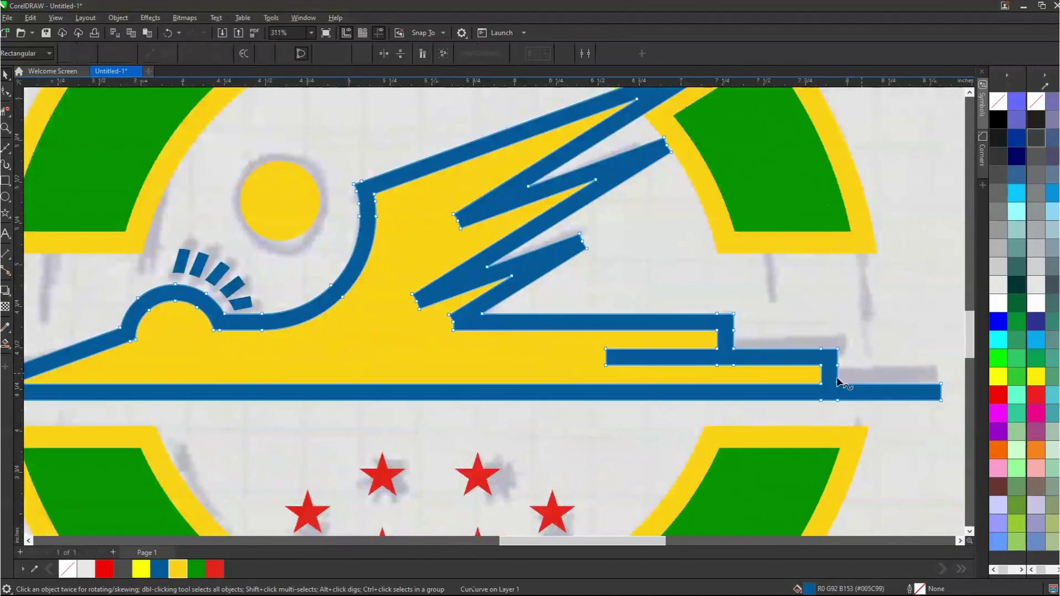
pyautogui.moveTo(810, 379); pyautogui.dragTo(855, 389)
pyautogui.hotkey('ctrl', 'Right')
pyautogui.hotkey('ctrl', 'Right')
pyautogui.hotkey('ctrl', 'Right')
pyautogui.hotkey('ctrl', 'Right')
pyautogui.hotkey('ctrl', 'Right')
pyautogui.hotkey('ctrl', 'Right')
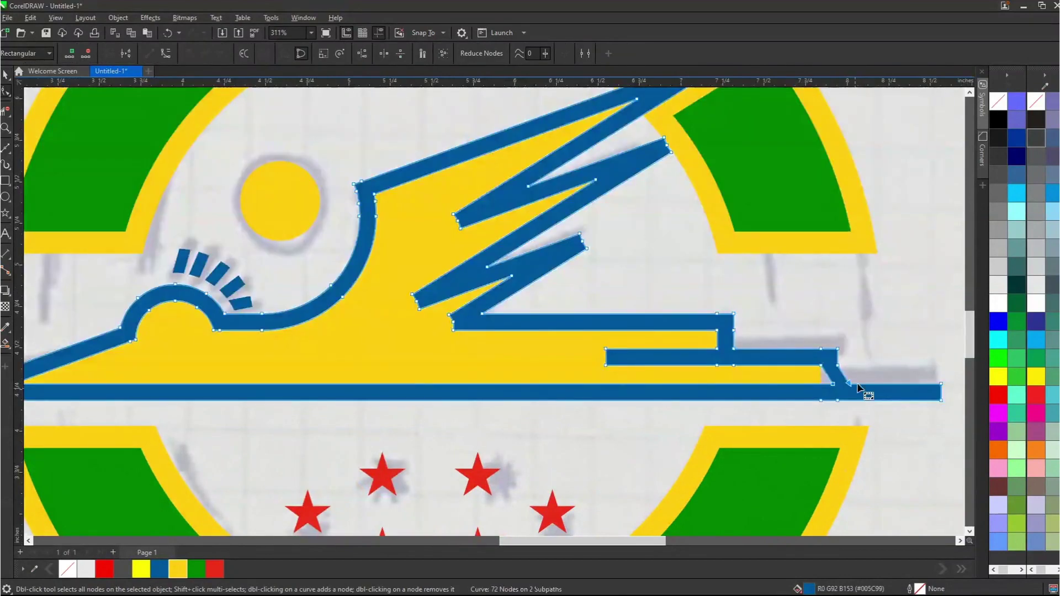
pyautogui.doubleClick(834, 367)
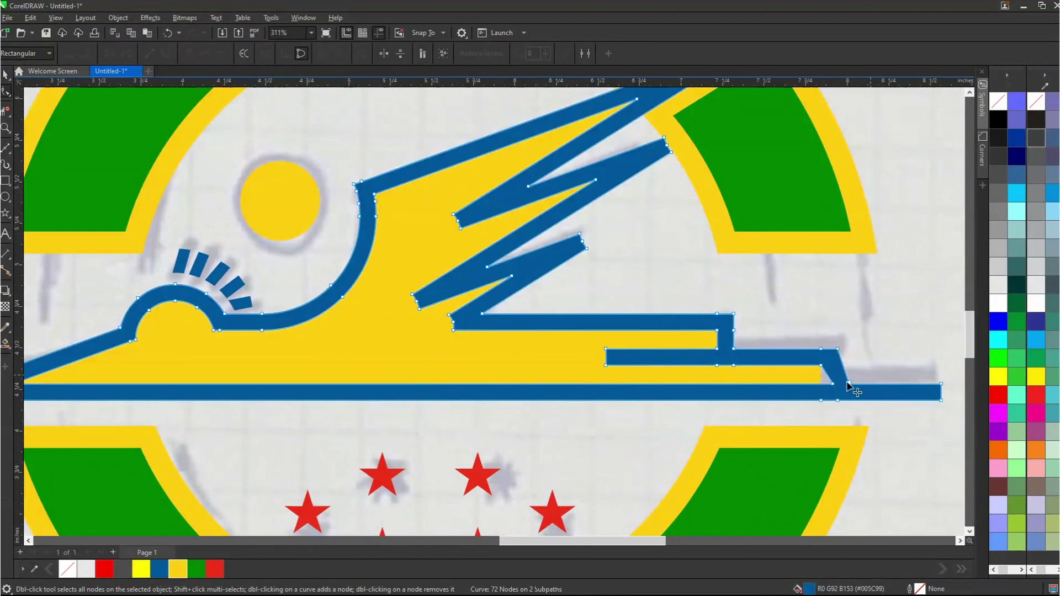
pyautogui.hotkey('ctrl', 'Right')
pyautogui.hotkey('ctrl', 'Right')
pyautogui.hotkey('ctrl', 'Right')
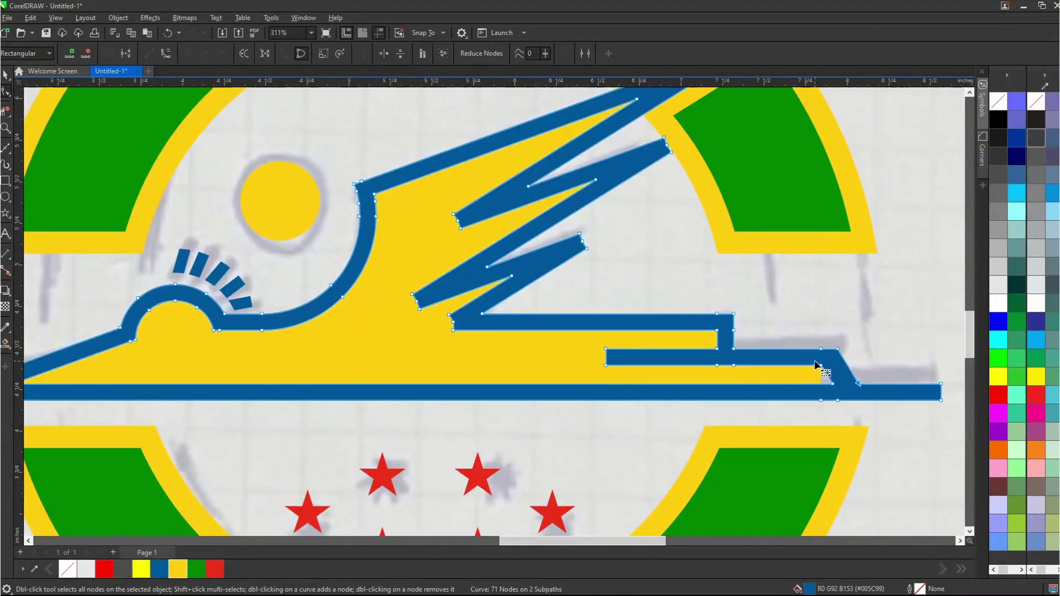
pyautogui.hotkey('ctrl', 'Right')
pyautogui.click(746, 333)
# Step: Remove a corner node and slant the upper step's vertical leg rightward by nudging its nodes
pyautogui.doubleClick(716, 348)
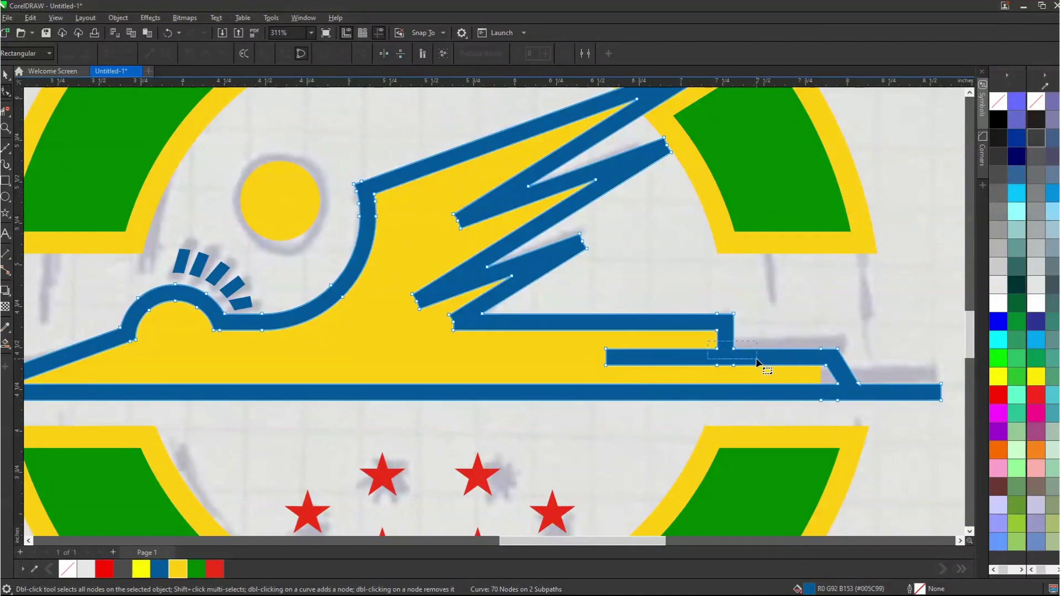
pyautogui.hotkey('ctrl', 'Right')
pyautogui.hotkey('ctrl', 'Right')
pyautogui.hotkey('ctrl', 'Right')
pyautogui.hotkey('ctrl', 'Right')
pyautogui.click(763, 357)
pyautogui.hotkey('ctrl', 'Right')
pyautogui.hotkey('ctrl', 'Right')
pyautogui.hotkey('ctrl', 'Right')
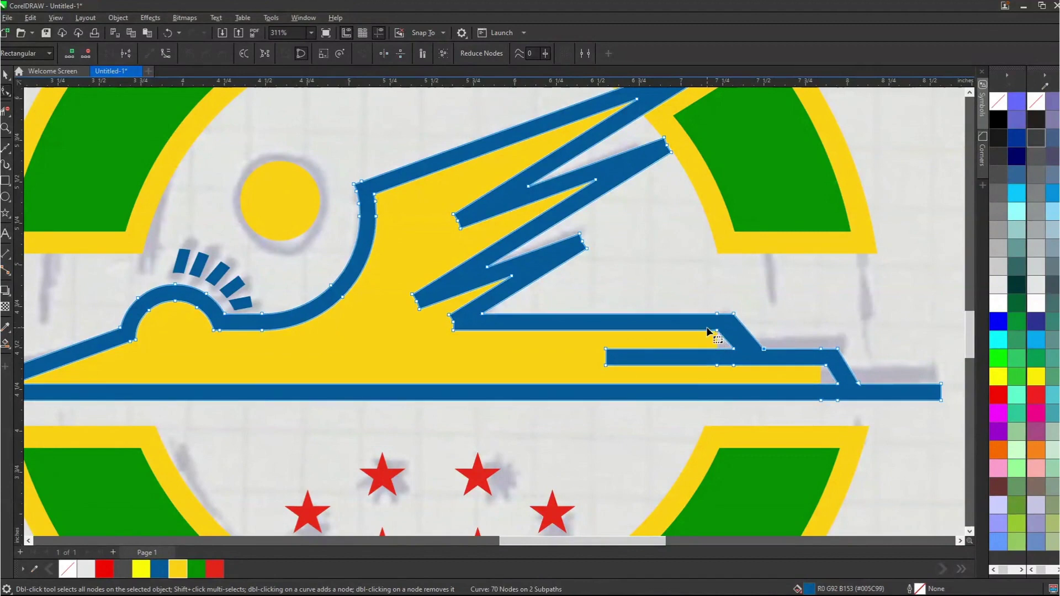
pyautogui.hotkey('ctrl', 'Right')
pyautogui.hotkey('ctrl', 'Right')
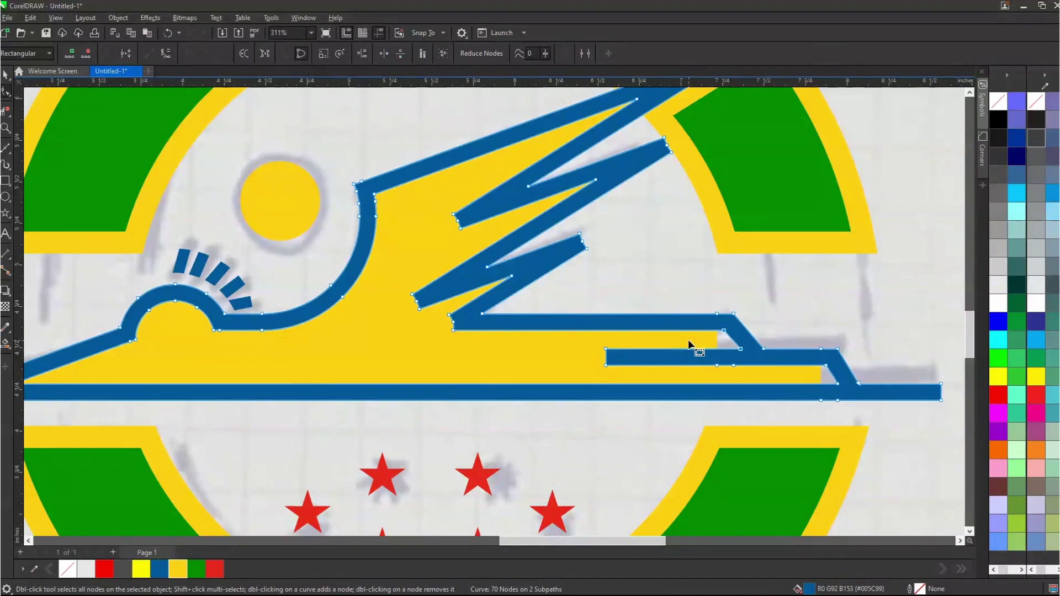
pyautogui.press('space')
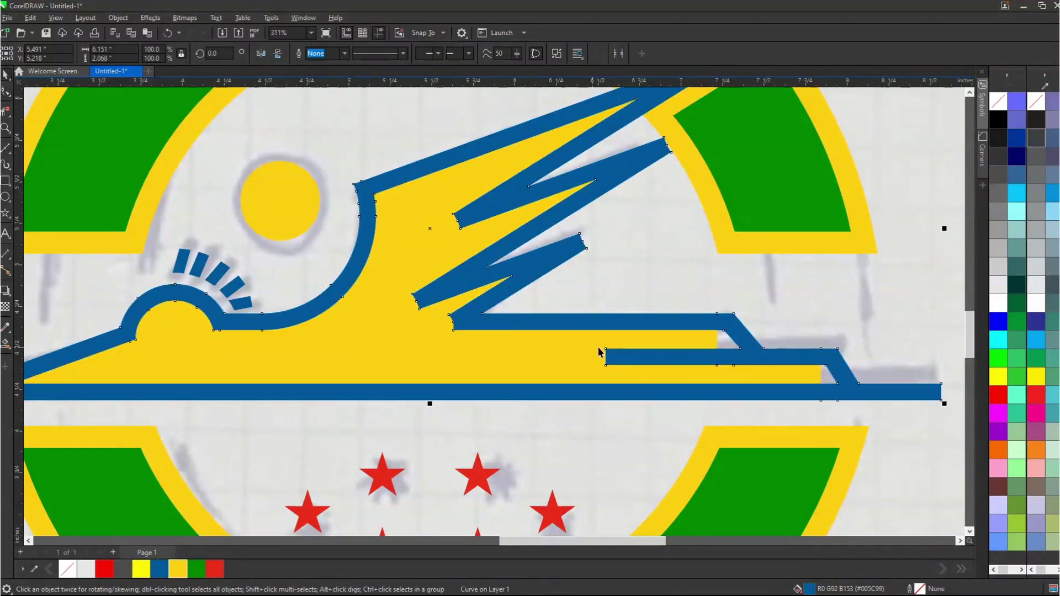
pyautogui.press('space')
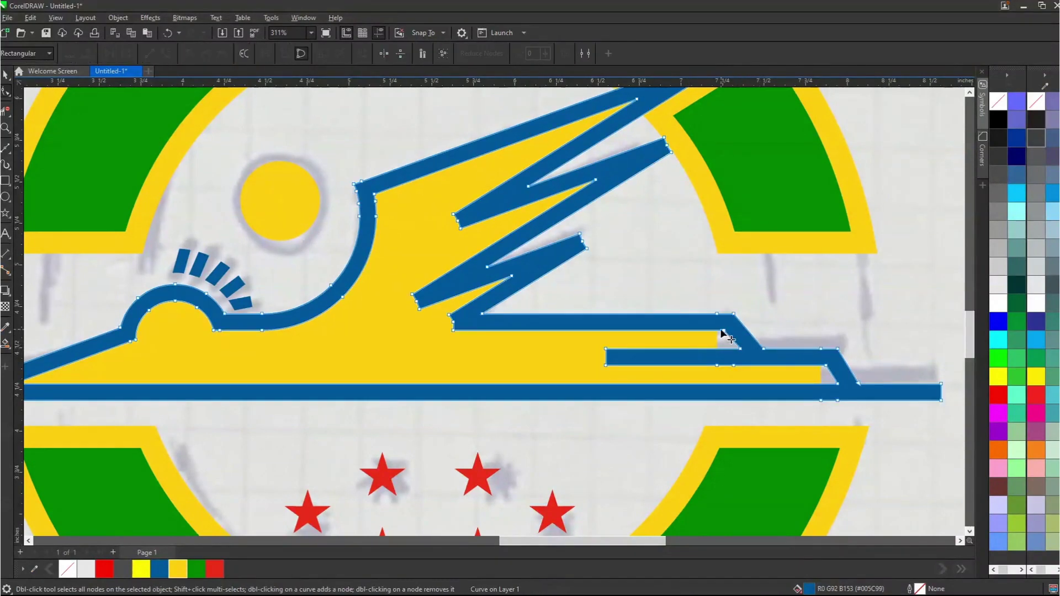
pyautogui.moveTo(715, 325); pyautogui.dragTo(751, 359)
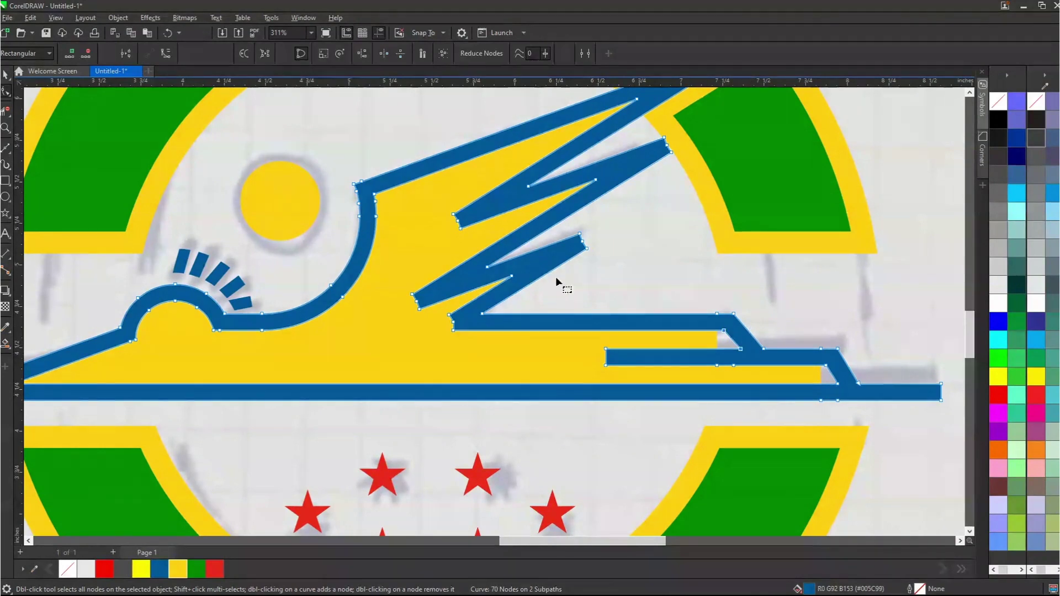
pyautogui.press('Right')
pyautogui.press('space')
# Step: Delete the crane's yellow body shape behind the blue outline
pyautogui.click(498, 346)
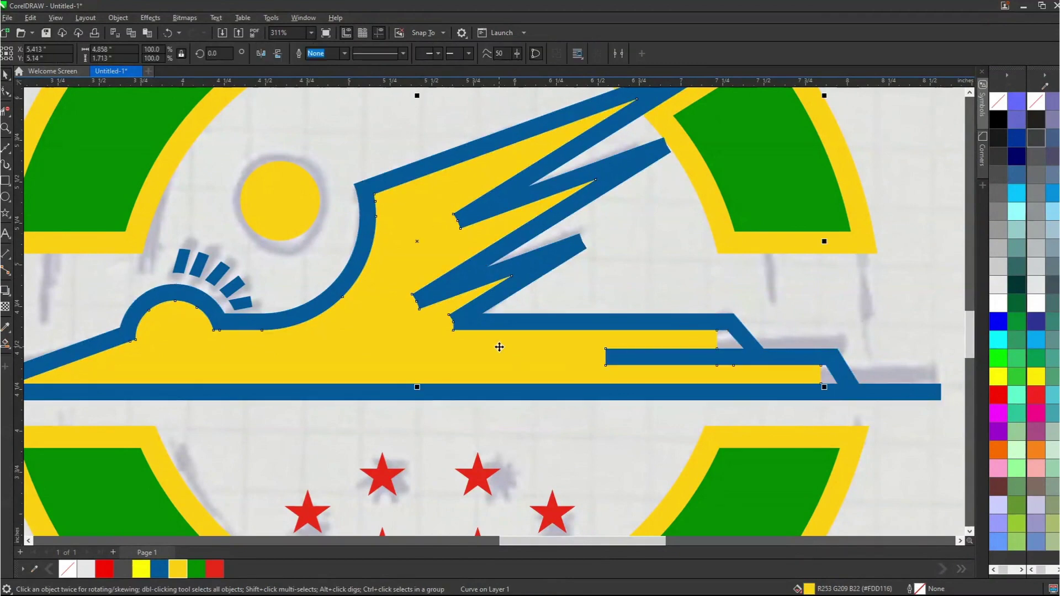
pyautogui.scroll(-1, 520, 347)
pyautogui.scroll(-3, 521, 347)
pyautogui.moveTo(514, 348); pyautogui.dragTo(462, 328)
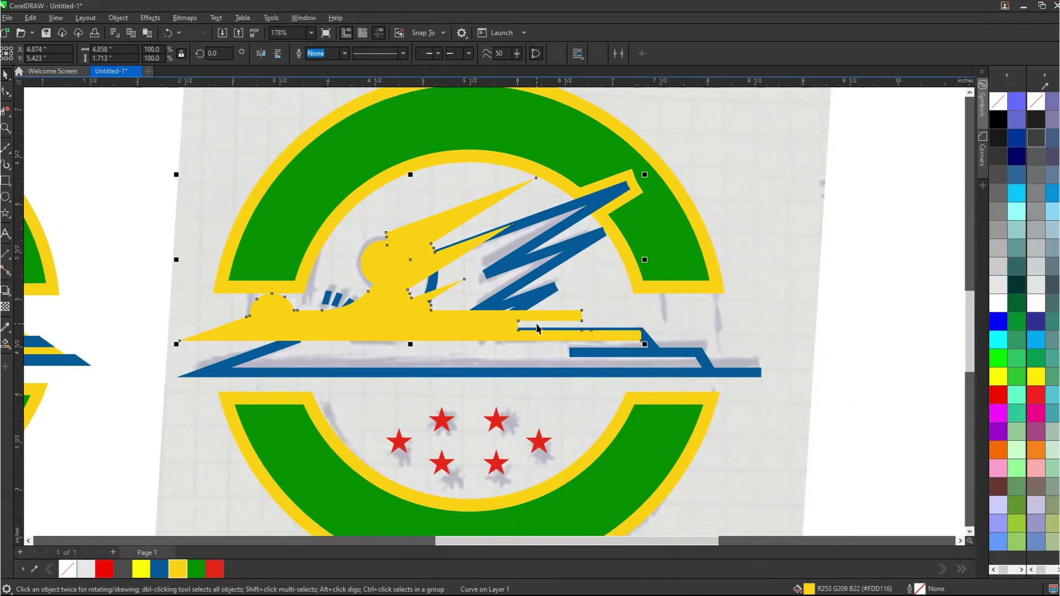
pyautogui.hotkey('ctrl', 'z')
pyautogui.scroll(2, 633, 349)
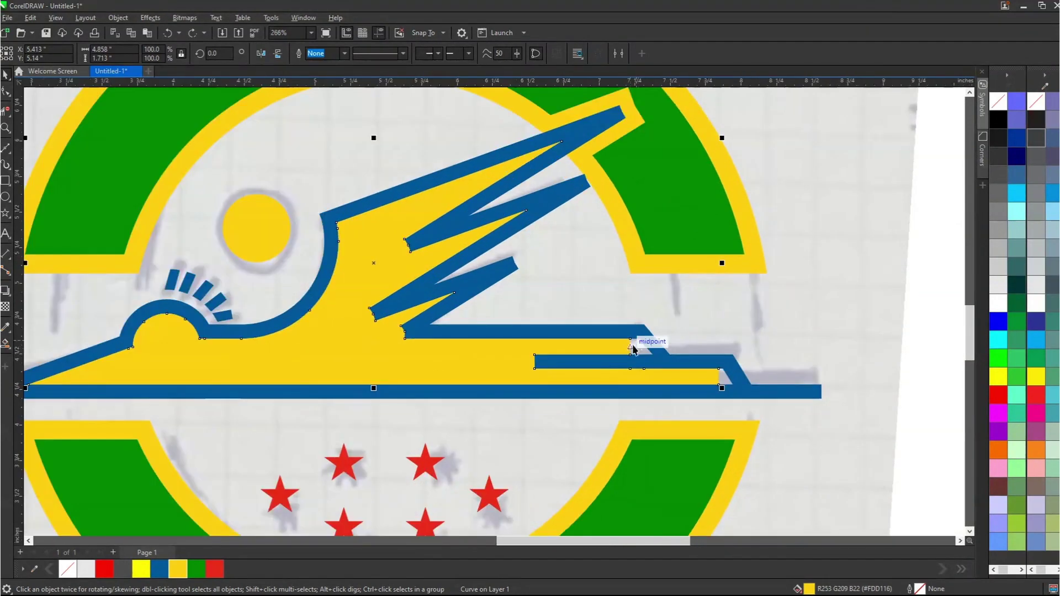
pyautogui.scroll(-2, 596, 365)
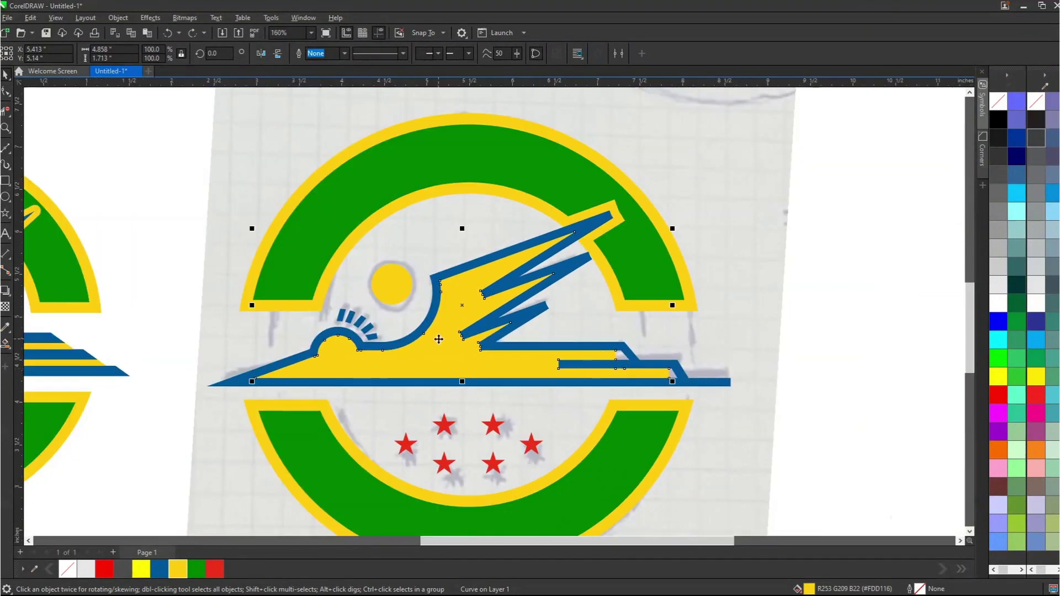
pyautogui.press('Delete')
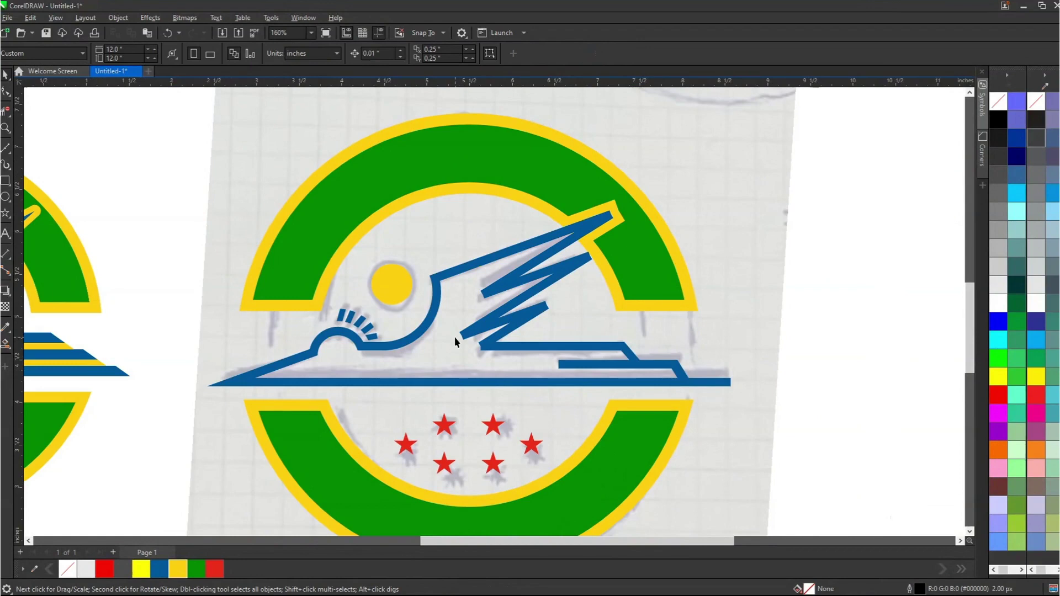
# Step: Smart Fill the area inside the crane's blue outline and colour it yellow #FDD116
pyautogui.click(6, 344)
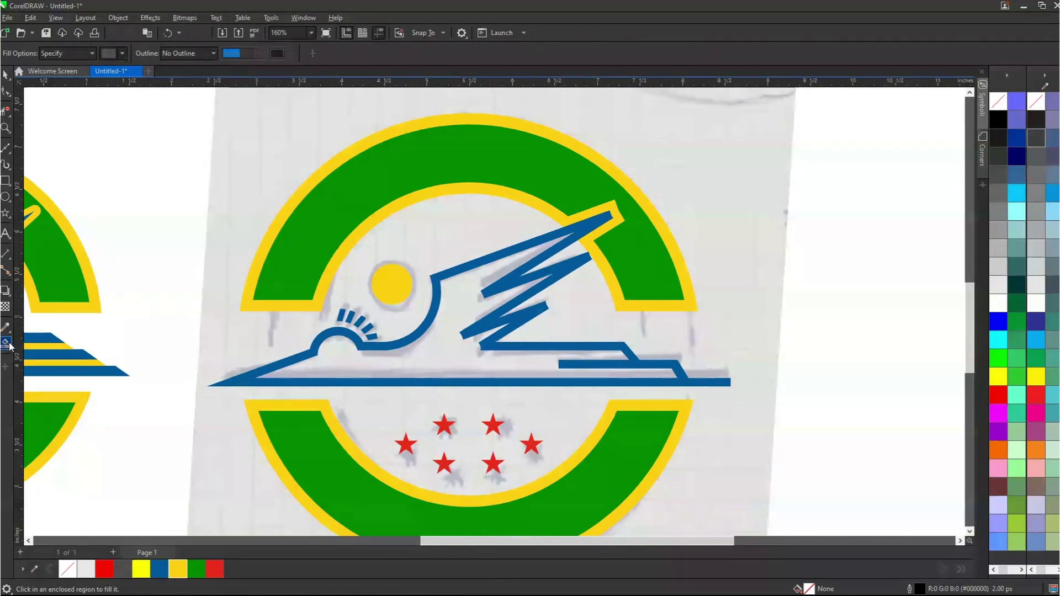
pyautogui.click(414, 364)
pyautogui.click(178, 569)
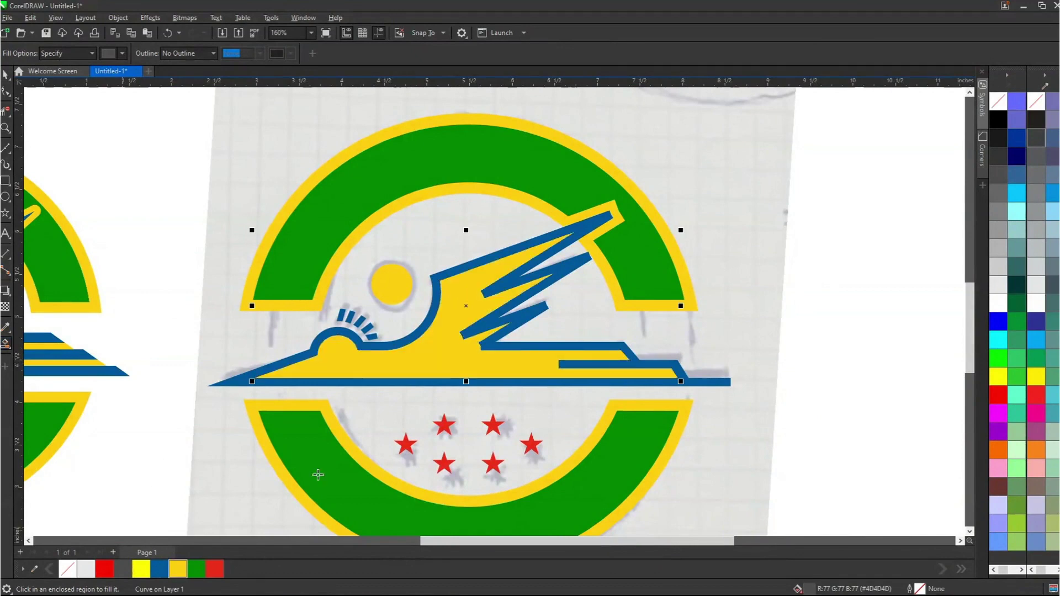
pyautogui.press('space')
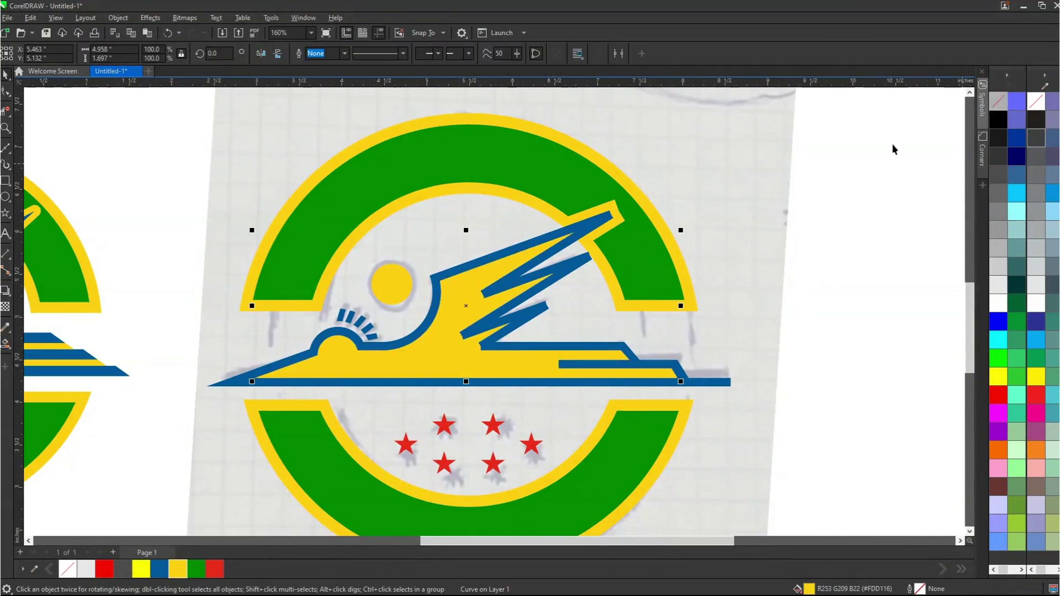
pyautogui.press('Escape')
pyautogui.scroll(-3, 774, 277)
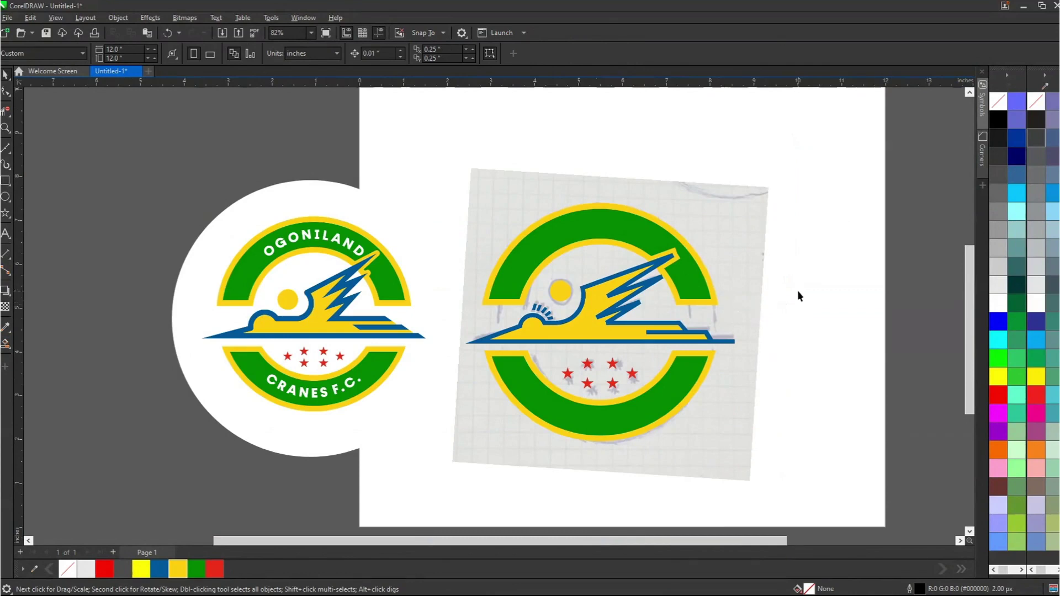
pyautogui.press('z')
pyautogui.moveTo(199, 176); pyautogui.dragTo(779, 465)
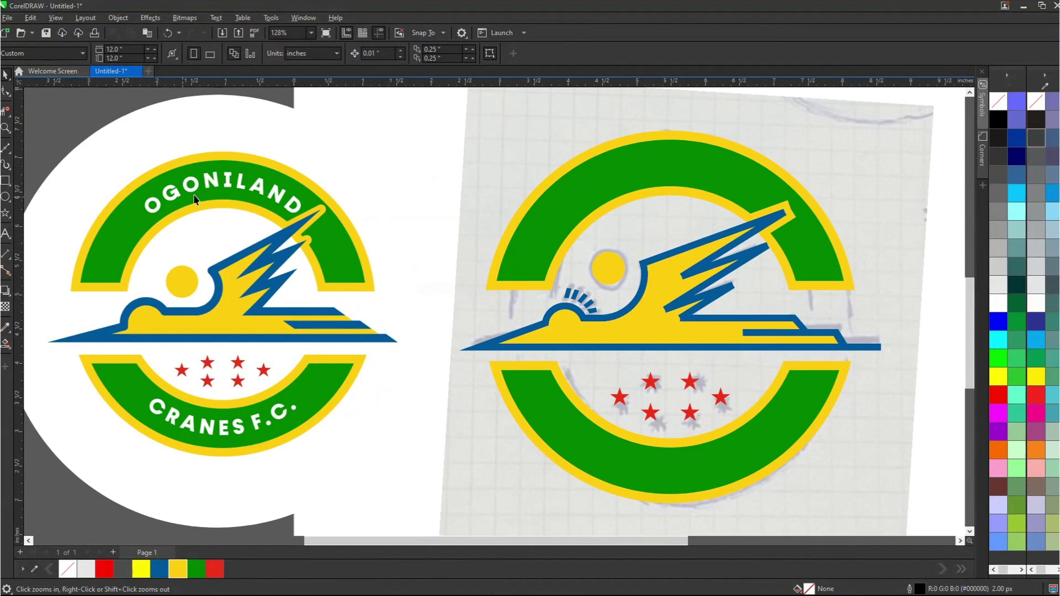
# Step: Type the two-line title 'ogoniland' / 'cranes f.c.' above the emblems
pyautogui.click(4, 236)
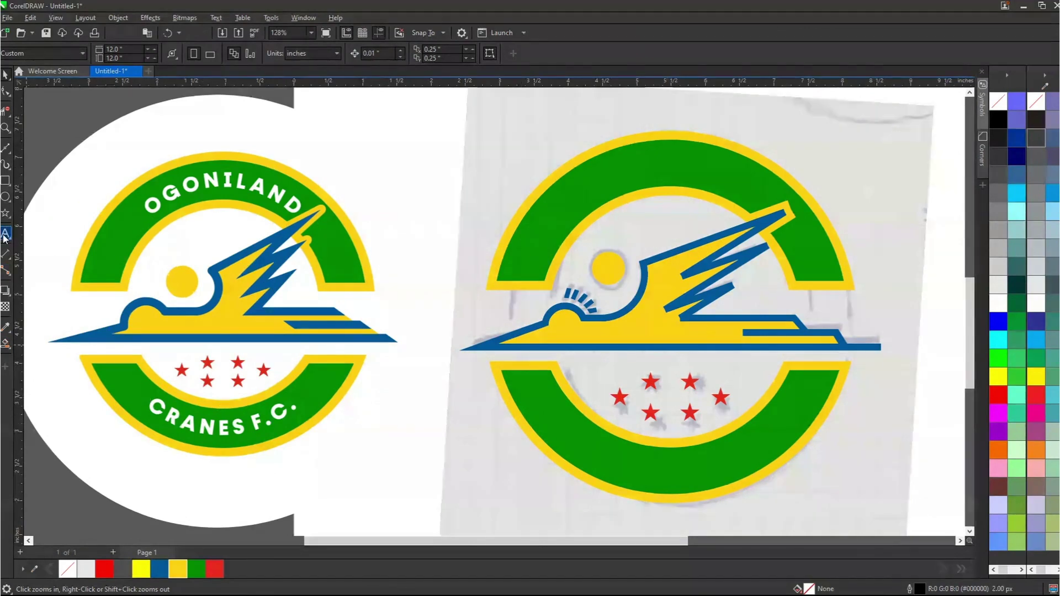
pyautogui.click(371, 157)
pyautogui.write('ogonila')
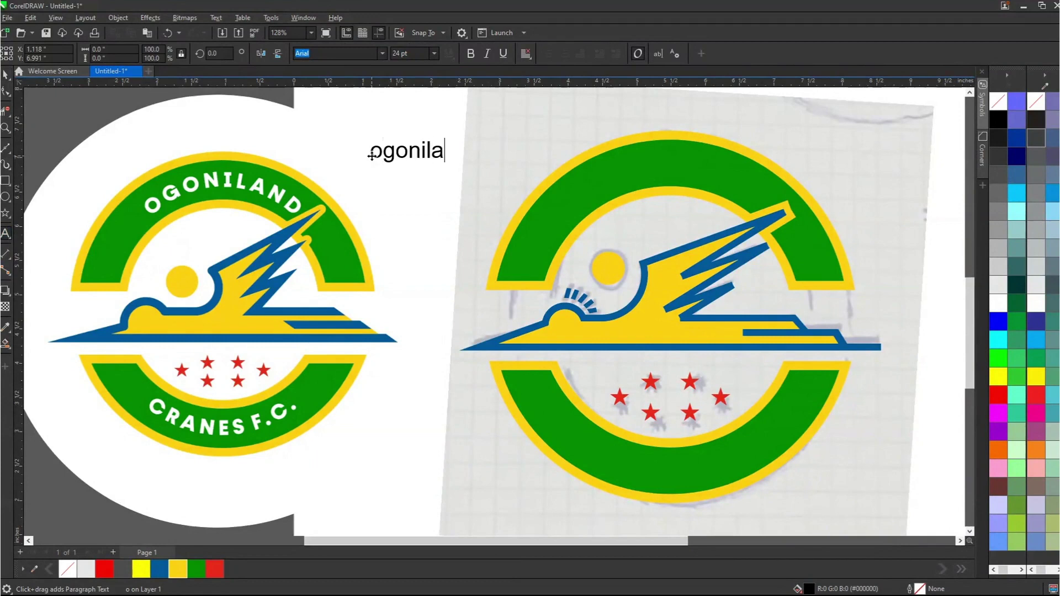
pyautogui.write('nd')
pyautogui.press('Return')
pyautogui.write('ca')
pyautogui.press('BackSpace')
pyautogui.write('ran')
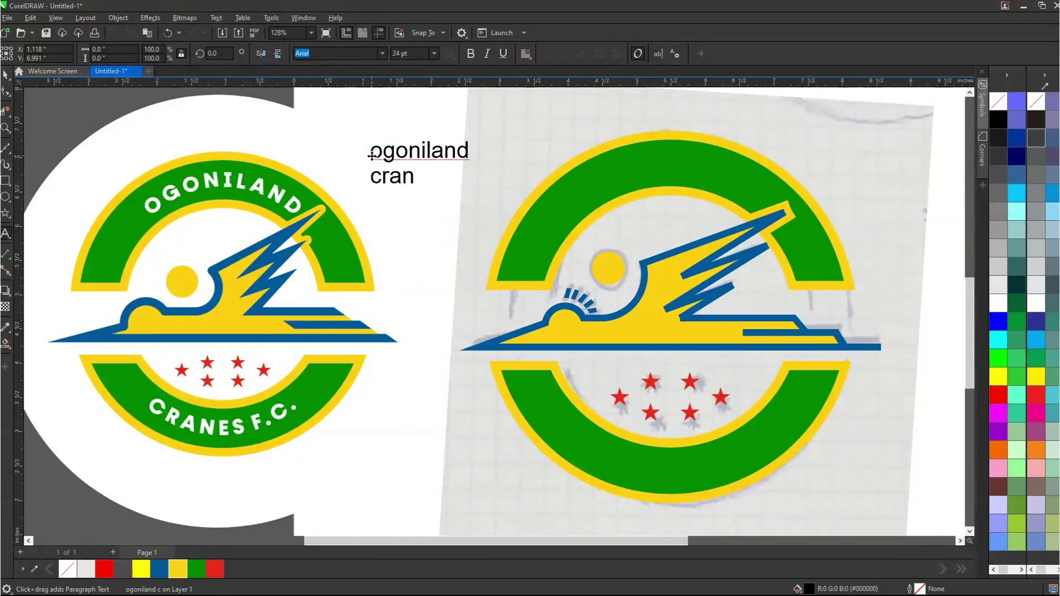
pyautogui.write('es f.c.')
# Step: Convert all of the title text to UPPERCASE
pyautogui.hotkey('ctrl', 'a')
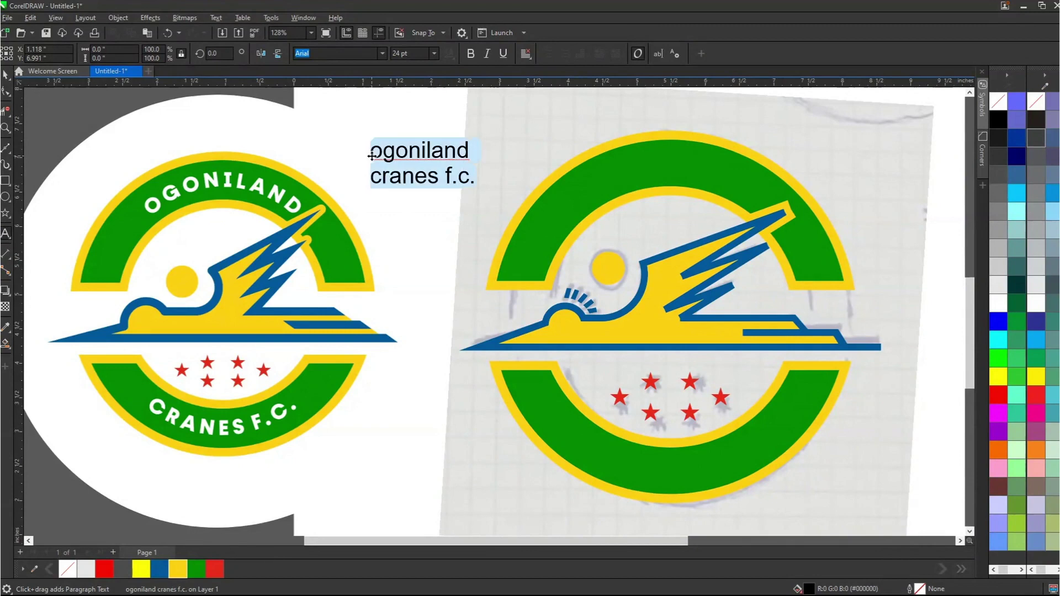
pyautogui.hotkey('shift', 'F3')
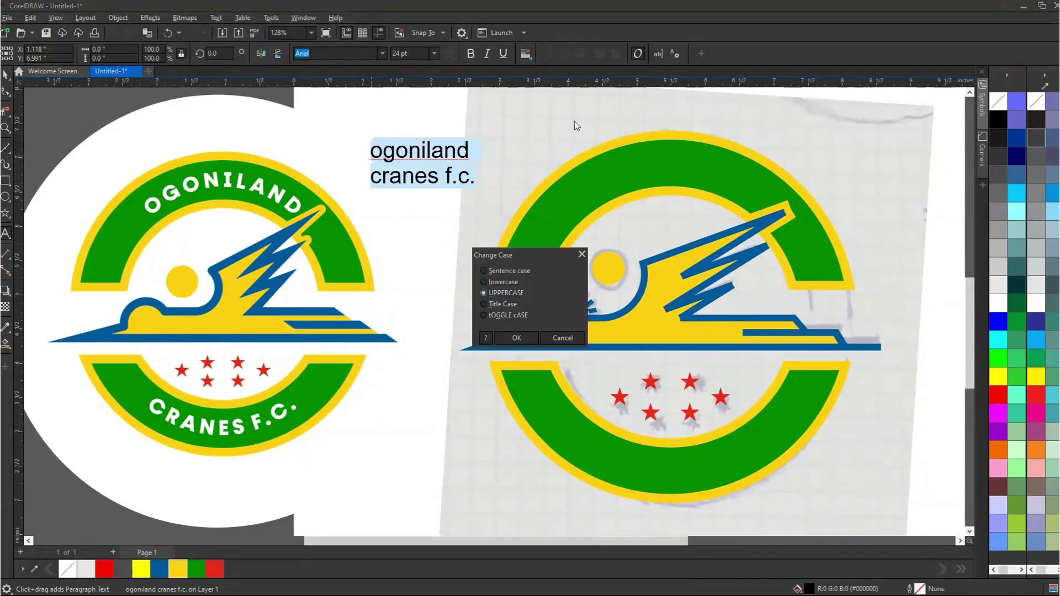
pyautogui.click(519, 337)
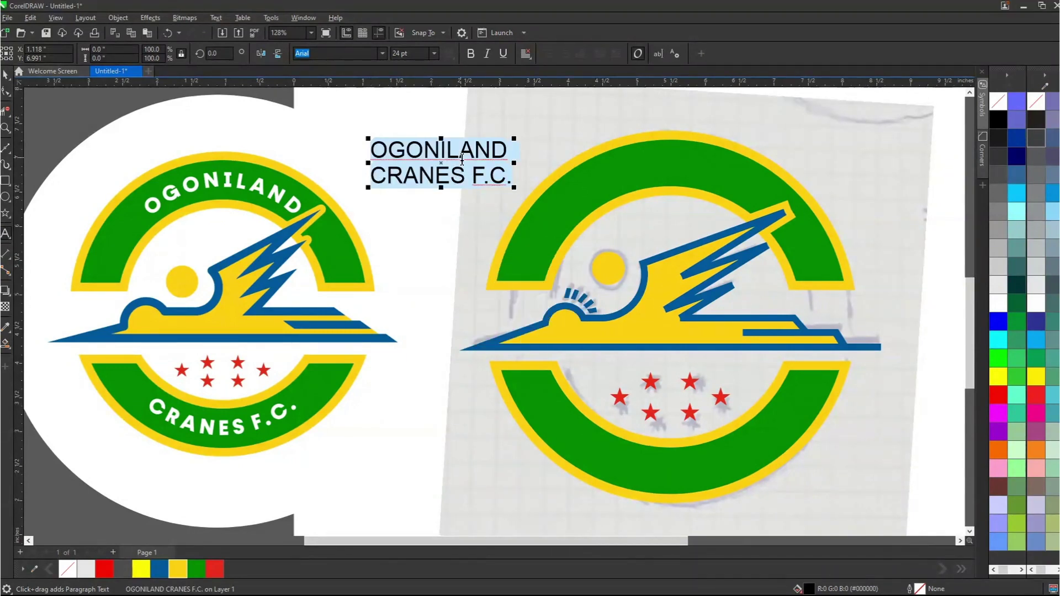
pyautogui.hotkey('ctrl', 'space')
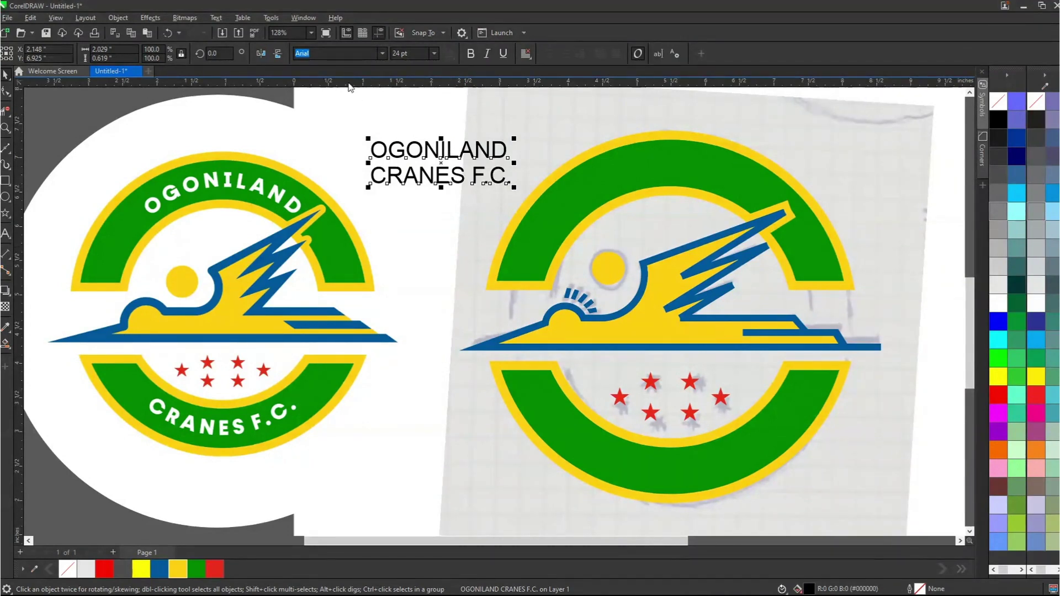
# Step: Set the title font to Fractul Alt ExtraBold, after trying the Black weight
pyautogui.write('ractul Alt')
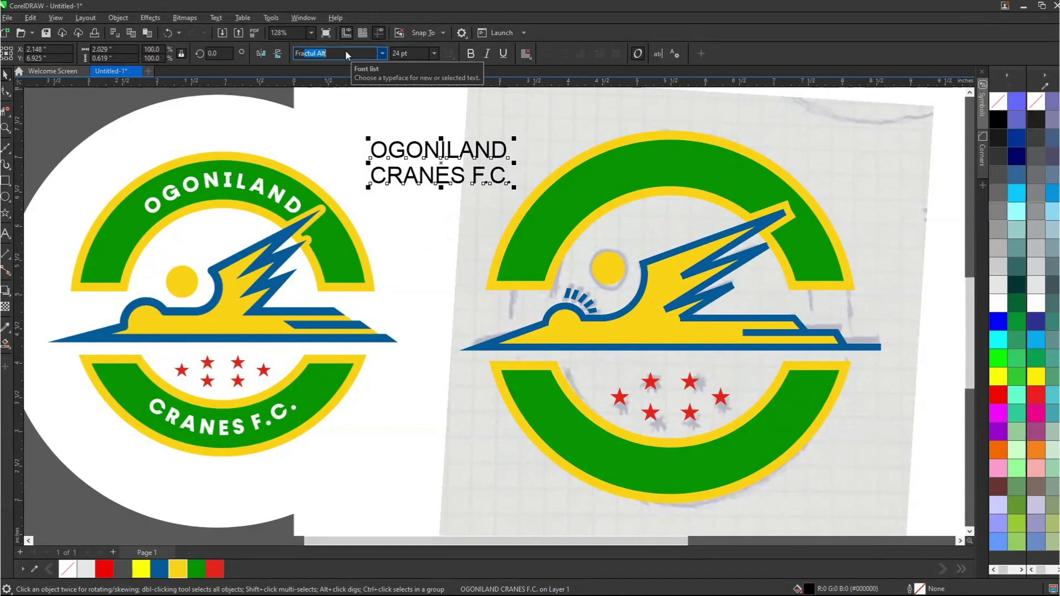
pyautogui.press('Return')
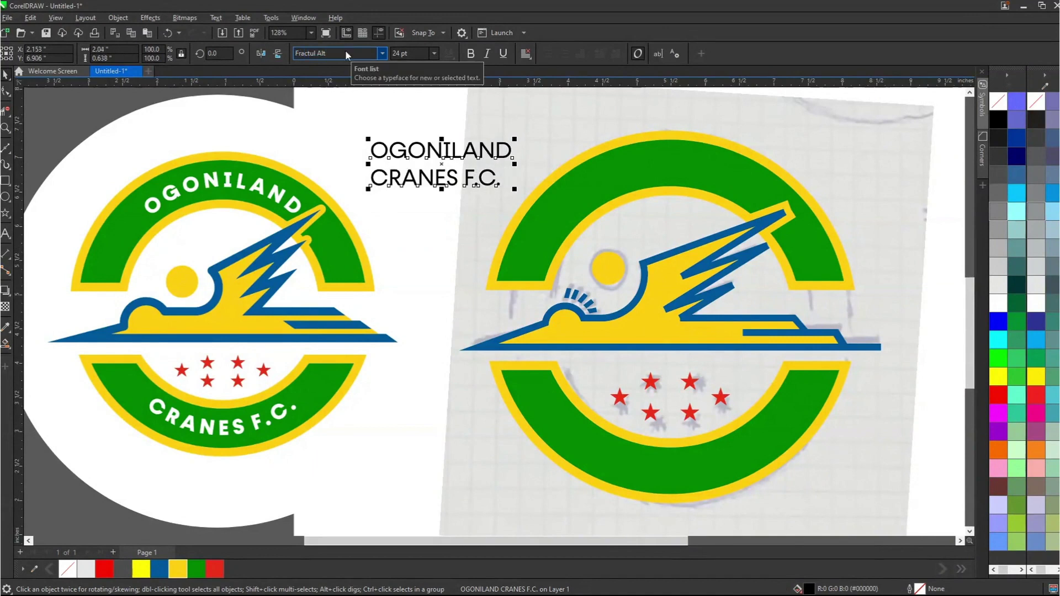
pyautogui.click(396, 54)
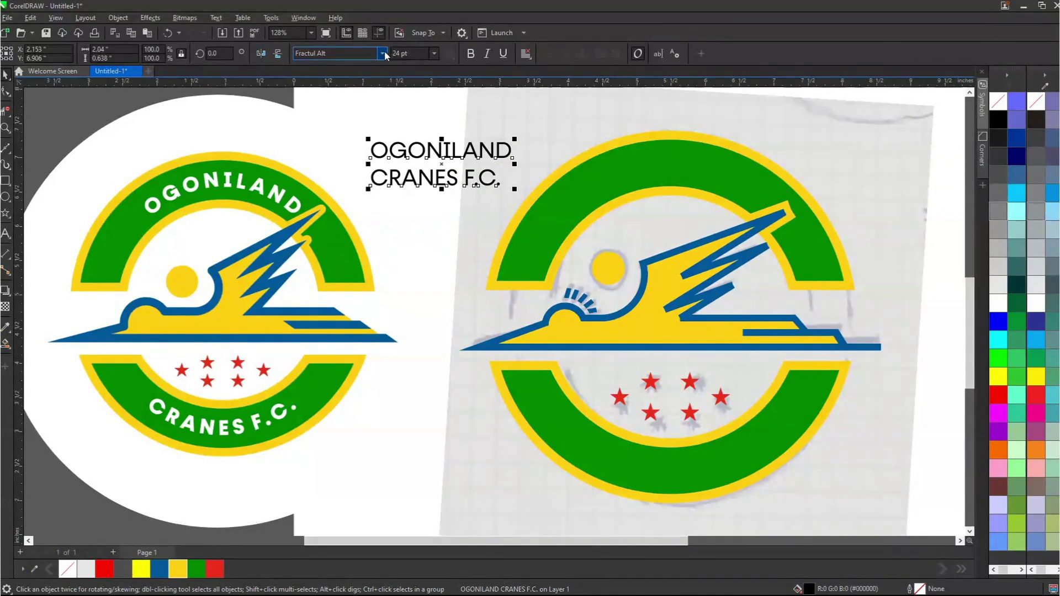
pyautogui.click(382, 53)
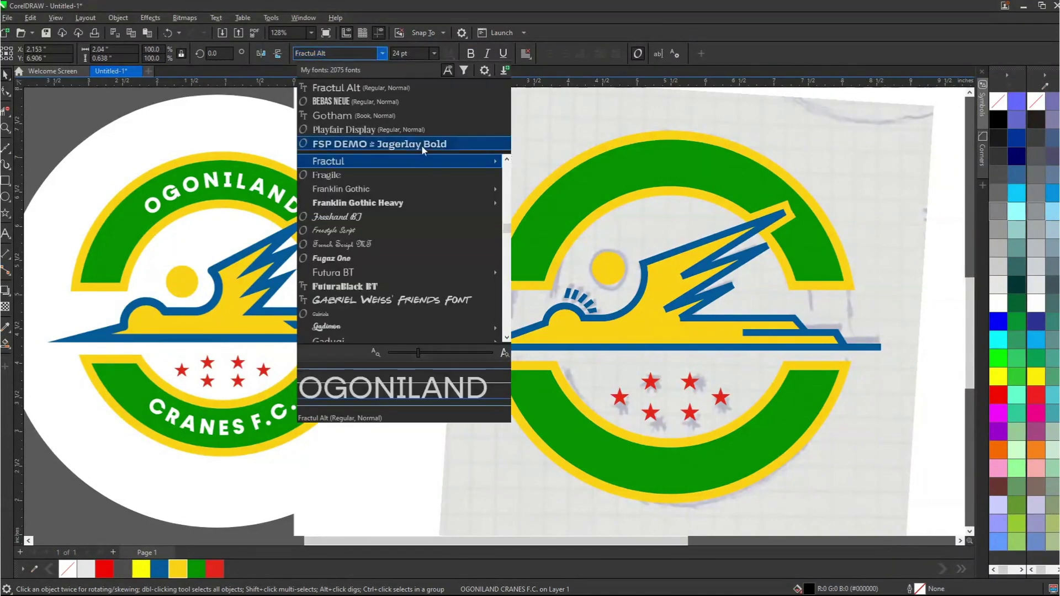
pyautogui.moveTo(424, 166)
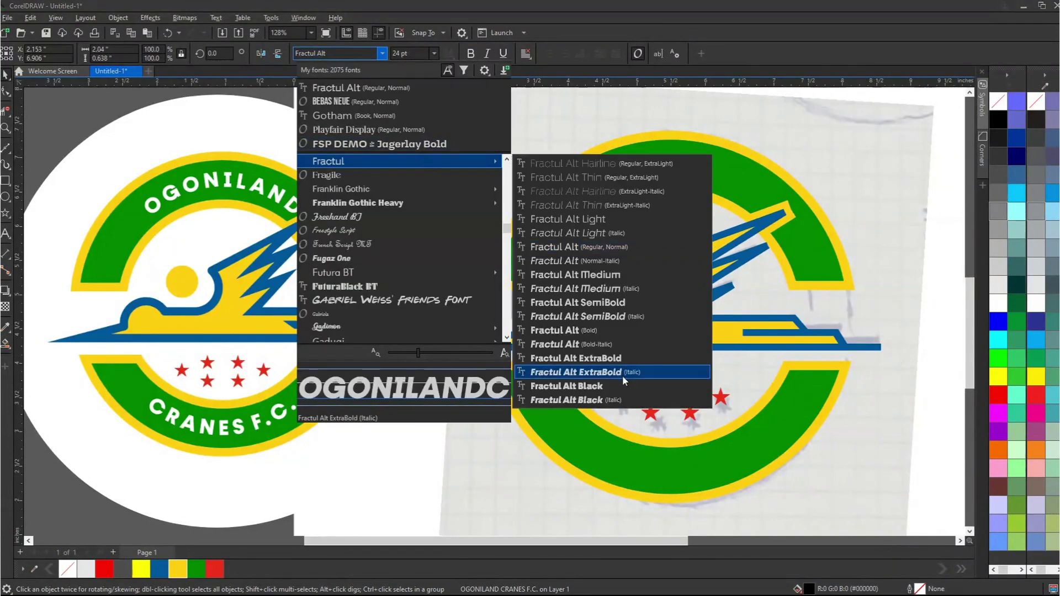
pyautogui.click(611, 386)
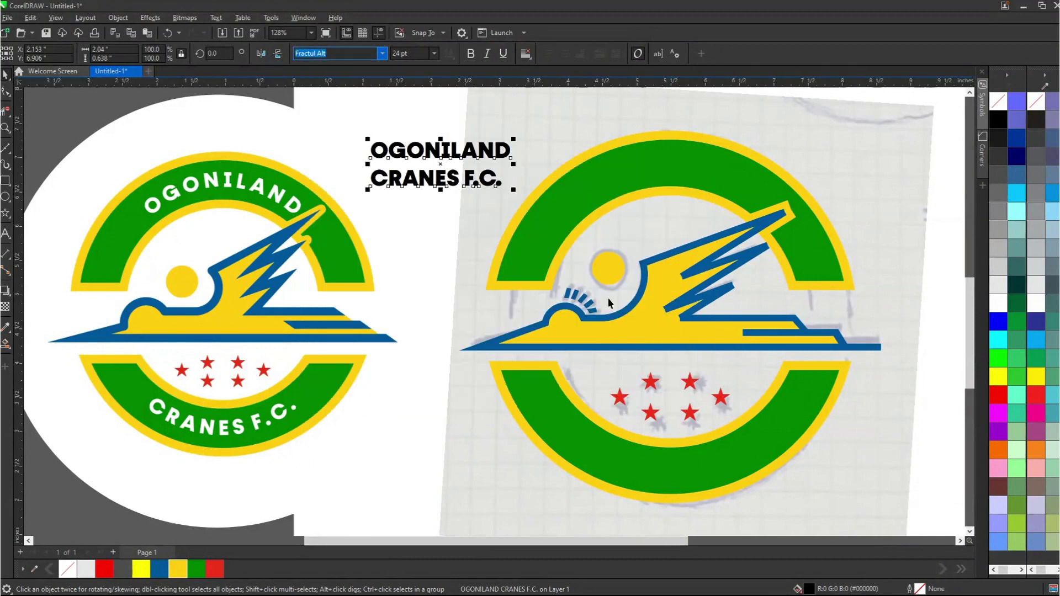
pyautogui.scroll(2, 468, 153)
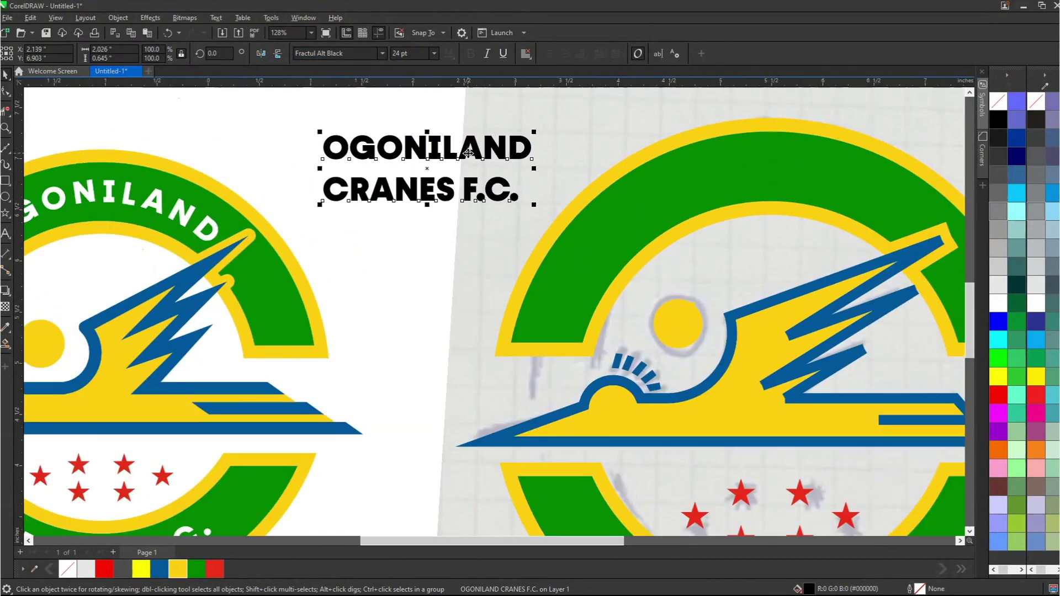
pyautogui.click(382, 53)
pyautogui.moveTo(426, 167)
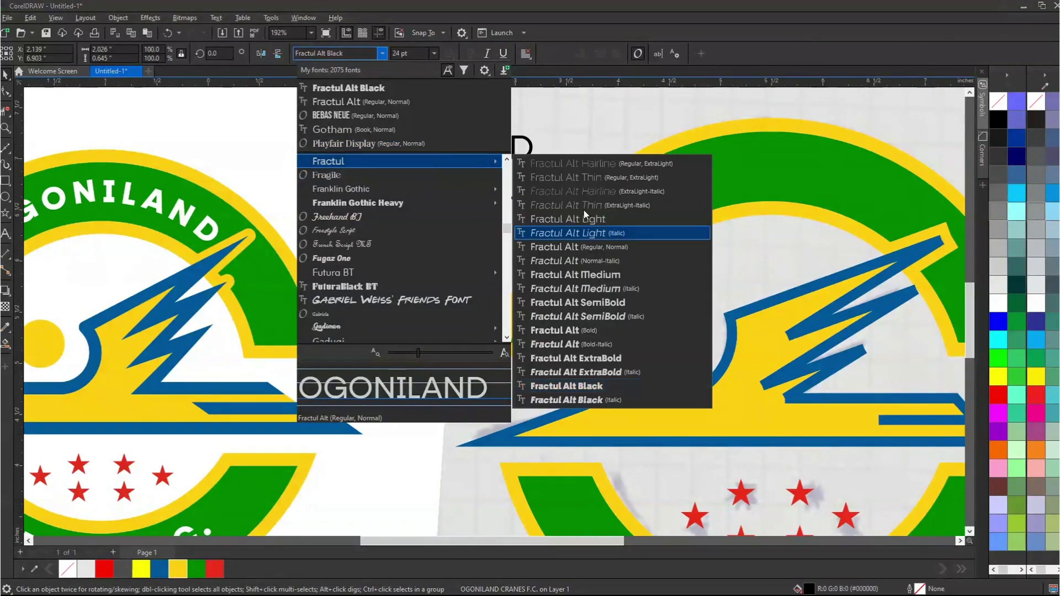
pyautogui.click(631, 359)
pyautogui.scroll(-2, 533, 207)
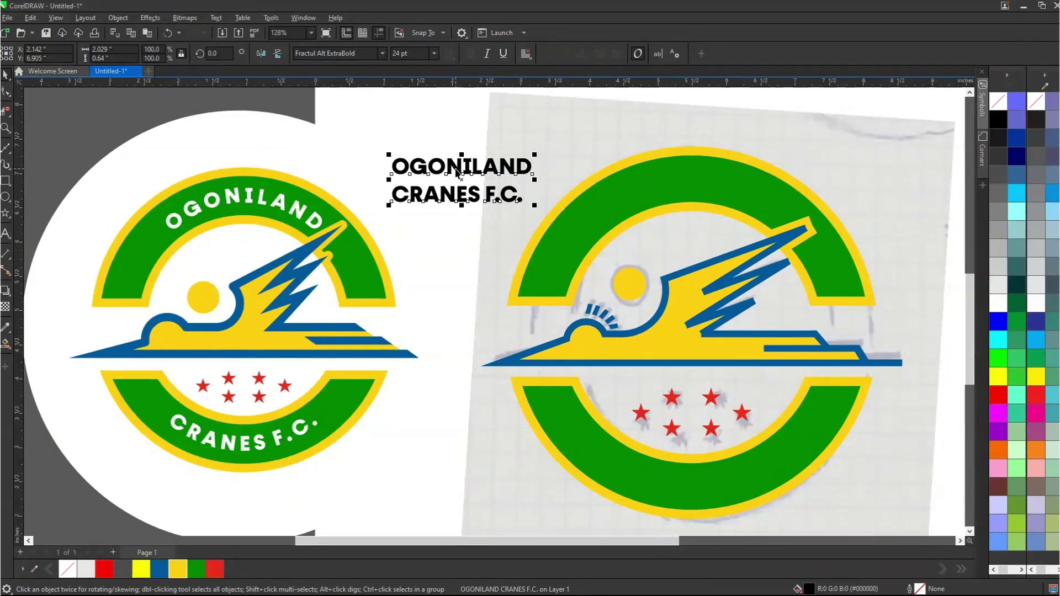
pyautogui.hotkey('ctrl', 'k')
pyautogui.click(485, 169)
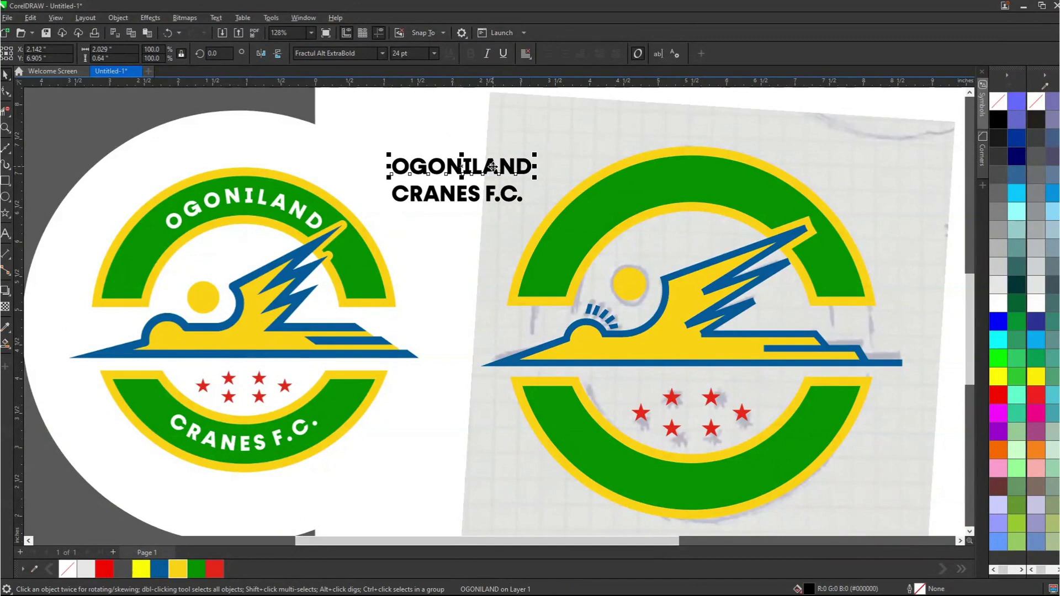
pyautogui.moveTo(458, 165); pyautogui.dragTo(502, 143)
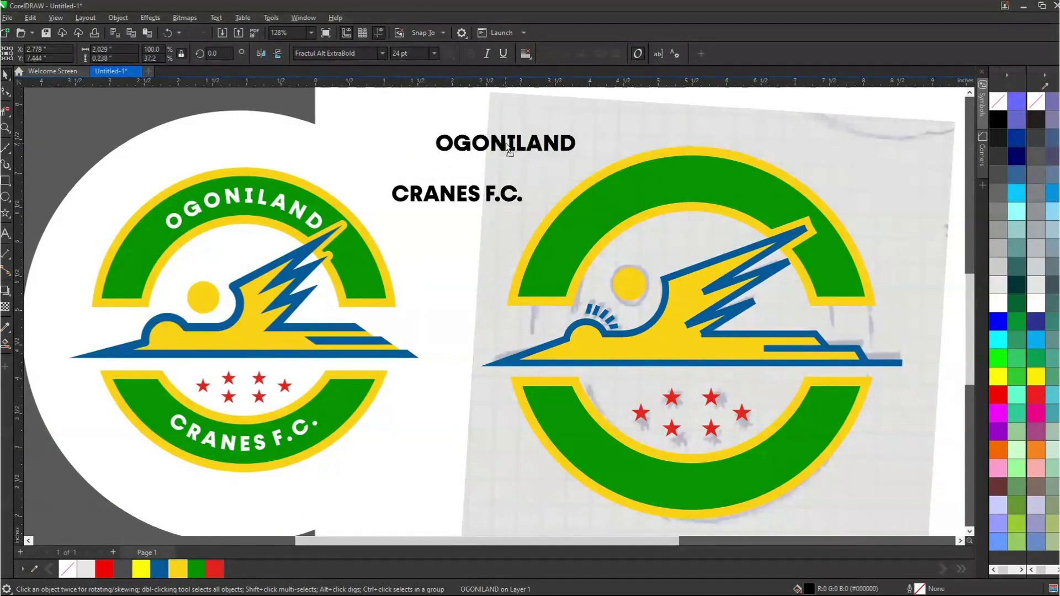
pyautogui.click(712, 198)
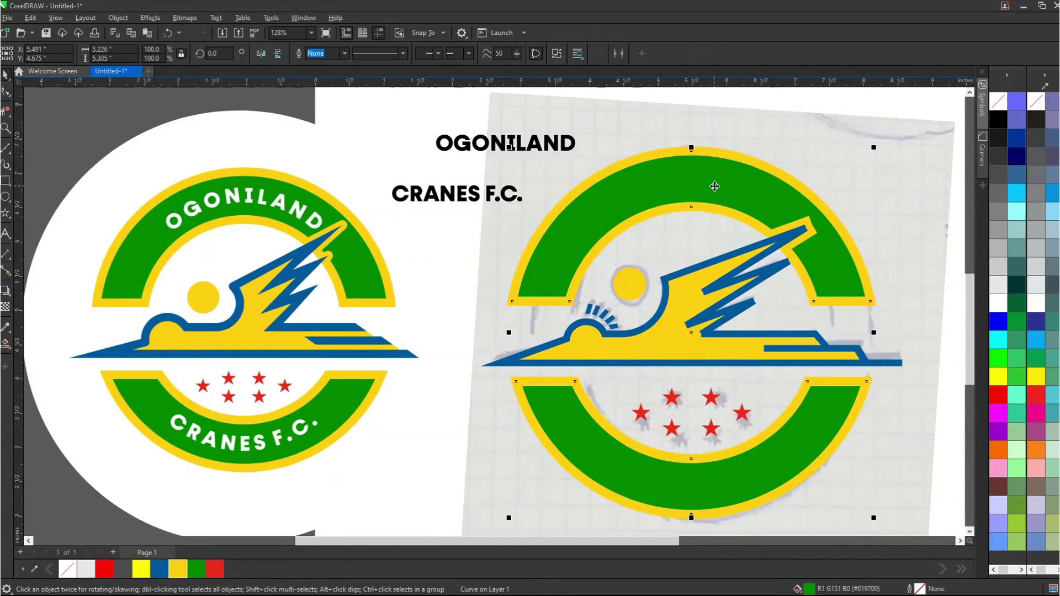
pyautogui.moveTo(657, 178); pyautogui.dragTo(514, 145)
pyautogui.press('Escape')
pyautogui.click(493, 144)
pyautogui.moveTo(493, 145); pyautogui.dragTo(686, 178)
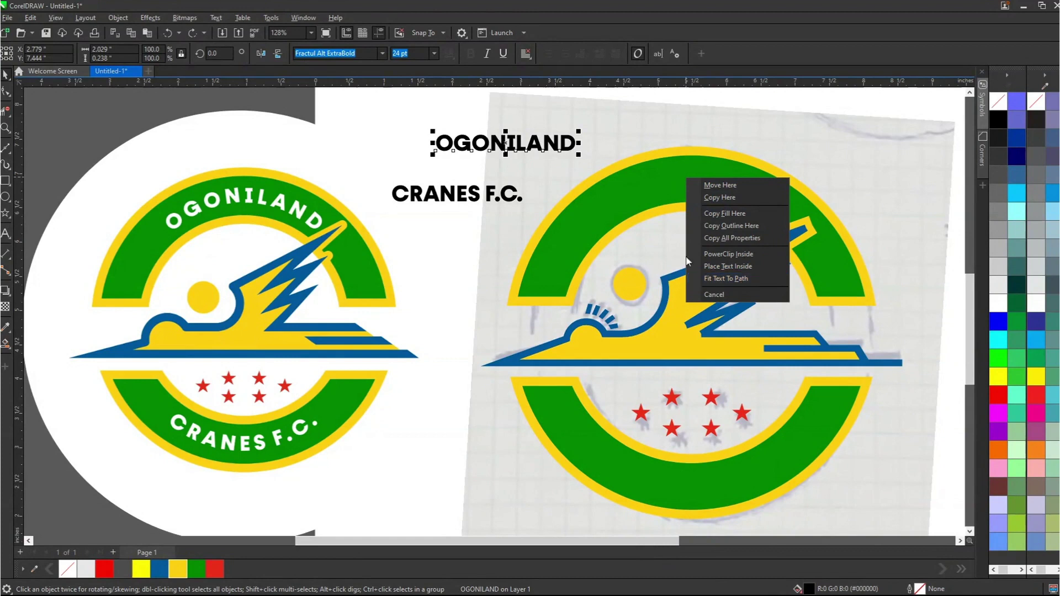
pyautogui.click(747, 276)
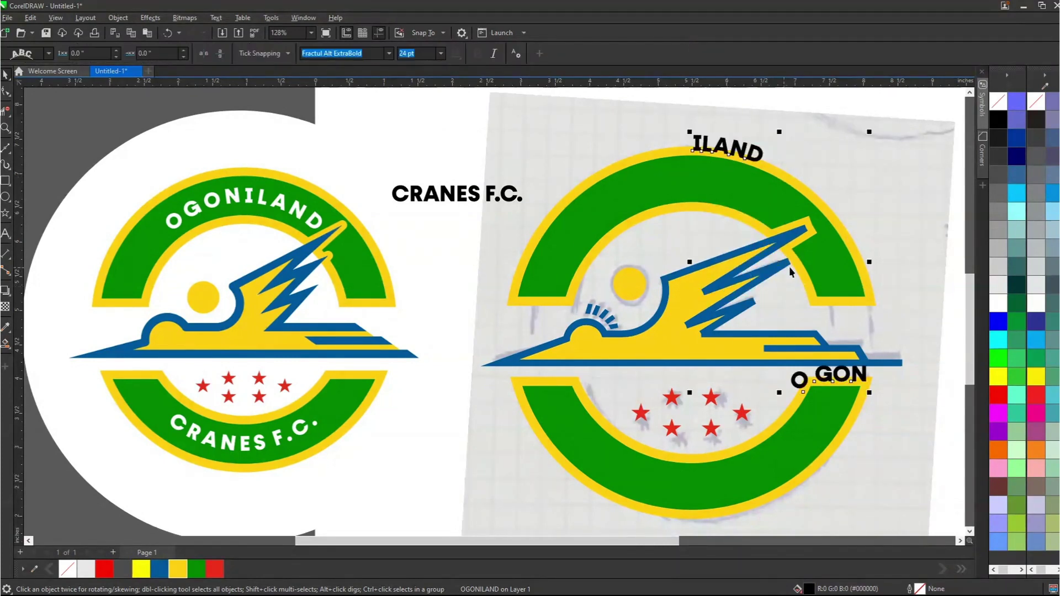
pyautogui.moveTo(777, 261); pyautogui.dragTo(780, 176)
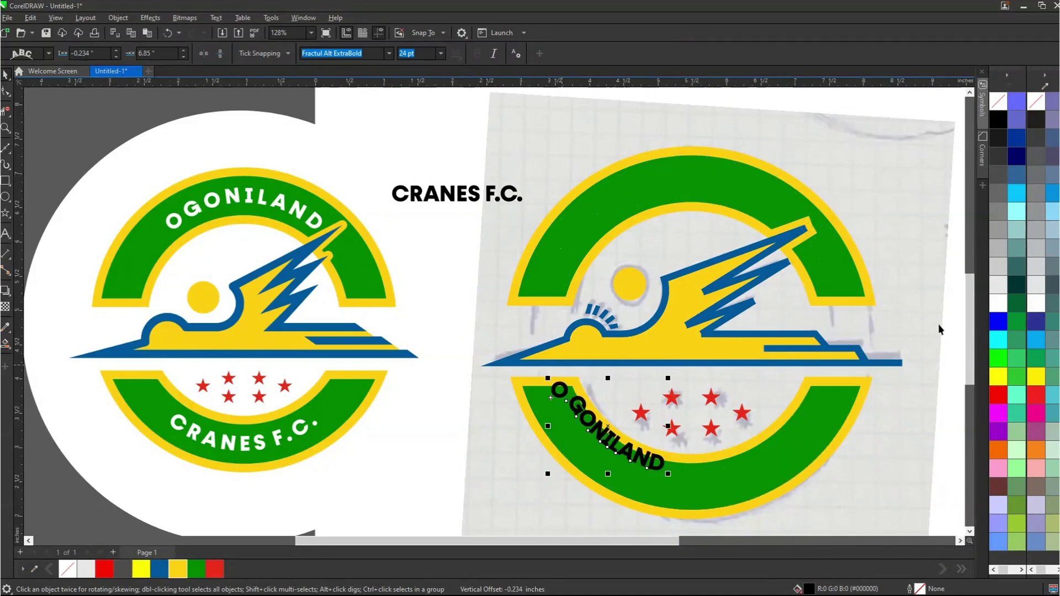
pyautogui.hotkey('ctrl', 'z')
pyautogui.hotkey('ctrl', 'z')
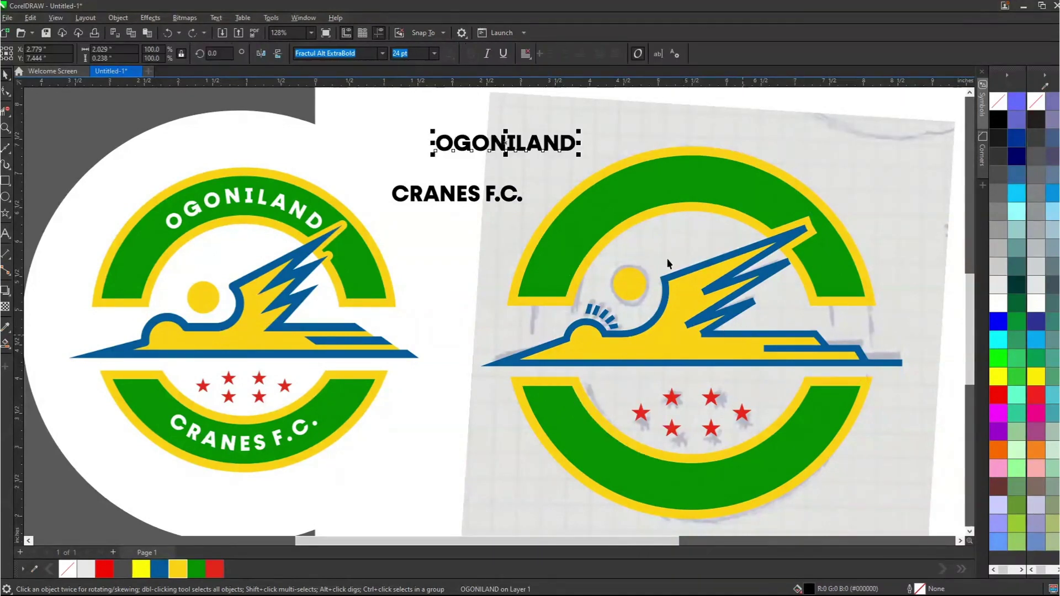
pyautogui.click(590, 219)
# Step: Draw a guide circle centred on the green ring and shrink it to 96.5%
pyautogui.click(5, 197)
pyautogui.moveTo(533, 170)
pyautogui.mouseDown()
pyautogui.moveTo(718, 369)
pyautogui.moveTo(864, 445)
pyautogui.moveTo(868, 504)
pyautogui.mouseUp()
pyautogui.press('space')
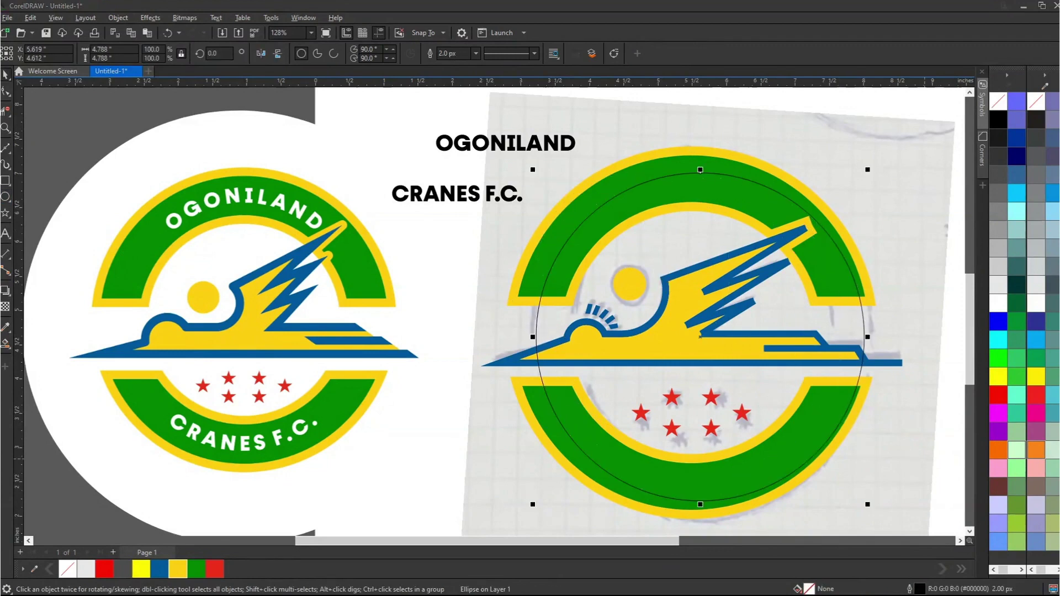
pyautogui.moveTo(681, 219); pyautogui.dragTo(667, 214)
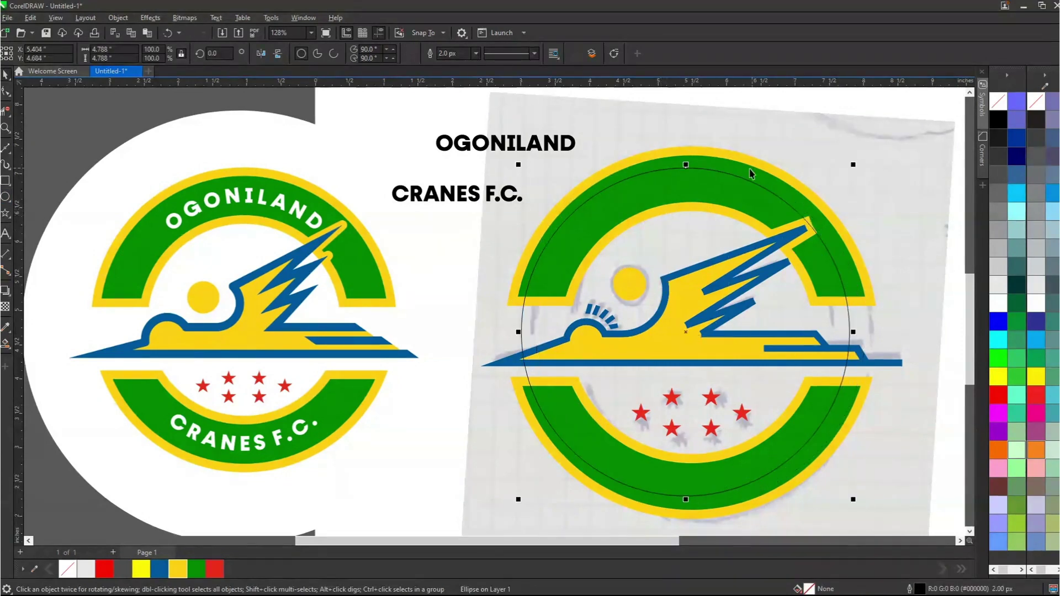
pyautogui.keyDown('shift'); pyautogui.click(746, 172); pyautogui.keyUp('shift')
pyautogui.press('c')
pyautogui.click(749, 175)
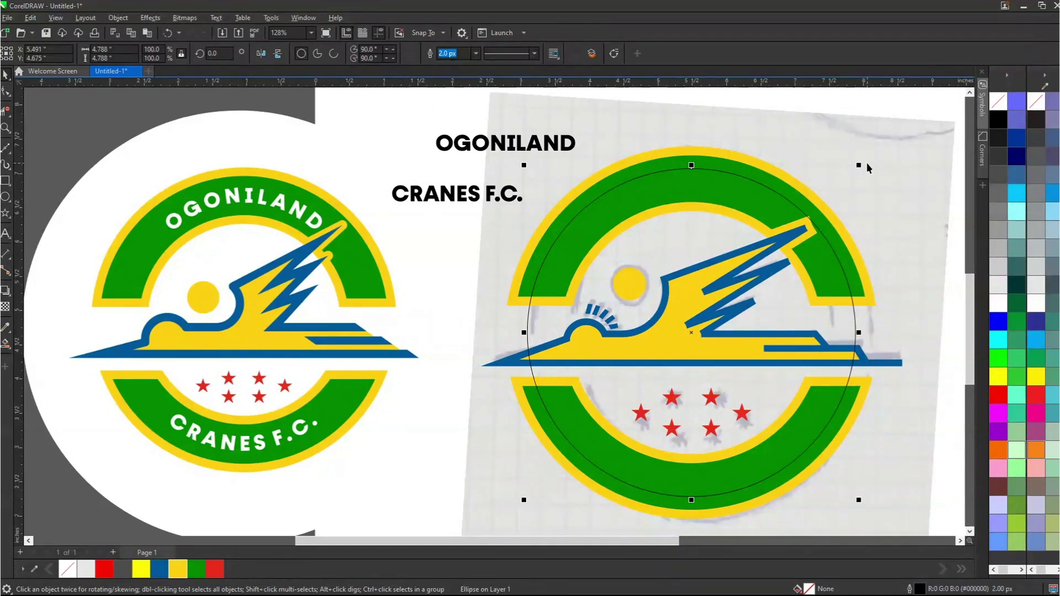
pyautogui.moveTo(858, 168); pyautogui.dragTo(854, 159)
# Step: Fit the OGONILAND text along the guide circle and lower it onto the green arc
pyautogui.click(498, 145)
pyautogui.moveTo(499, 145); pyautogui.dragTo(686, 225)
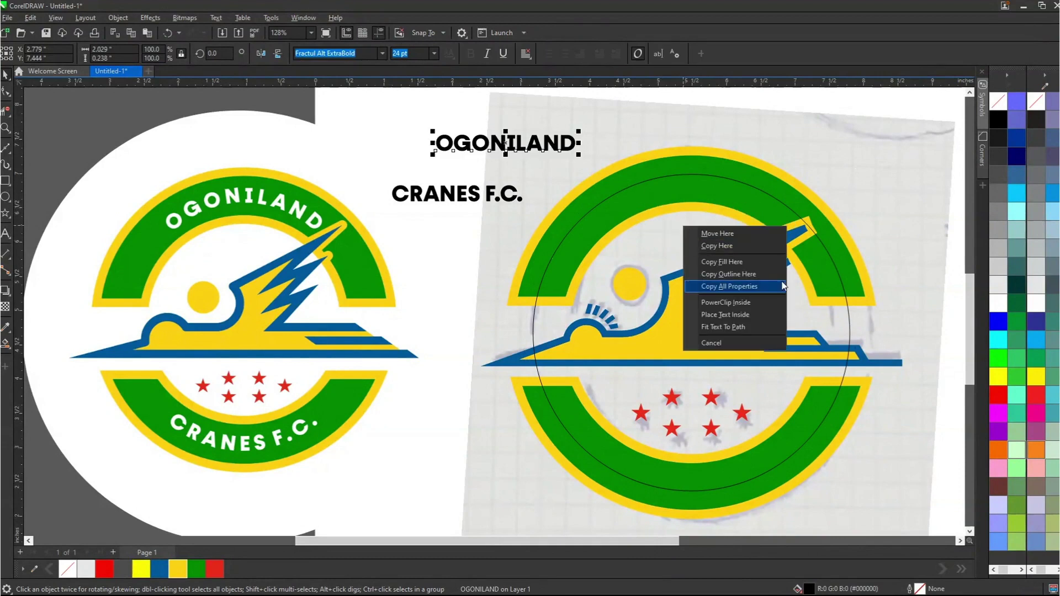
pyautogui.click(721, 325)
pyautogui.click(691, 176)
pyautogui.moveTo(690, 176); pyautogui.dragTo(686, 181)
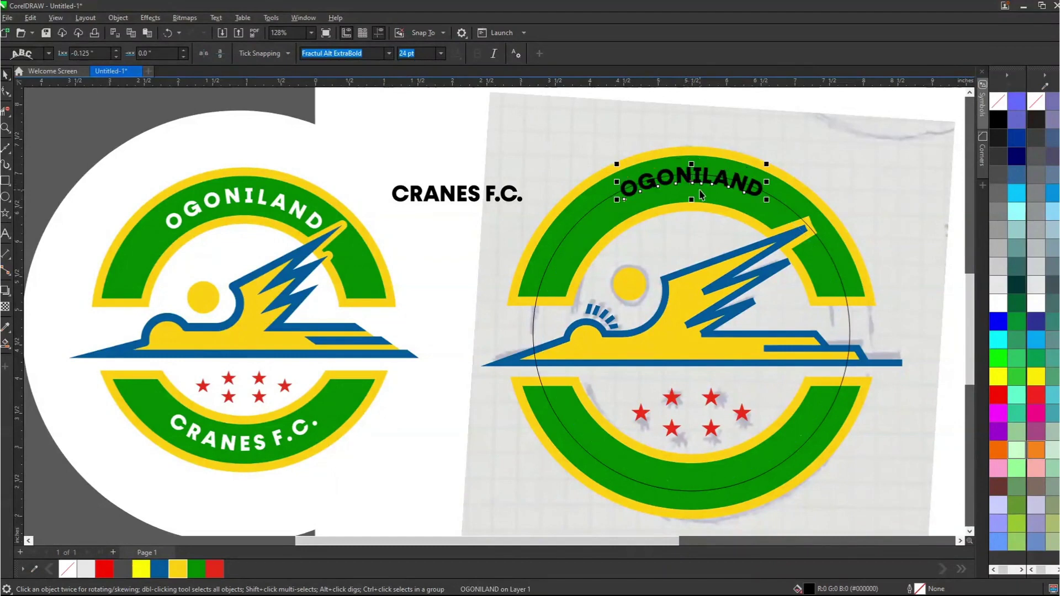
pyautogui.scroll(2, 686, 181)
pyautogui.scroll(2, 686, 181)
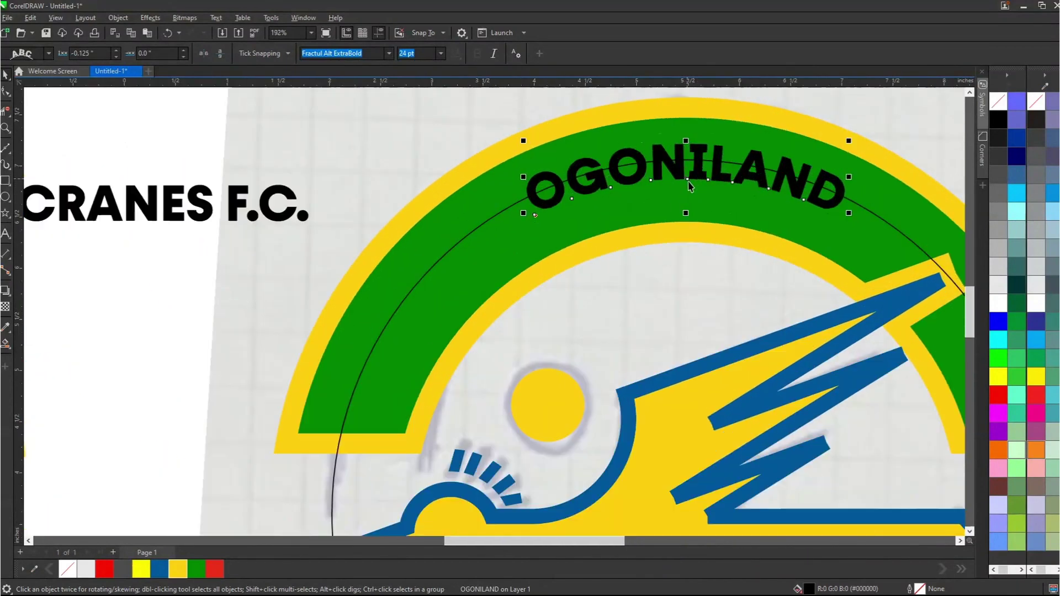
pyautogui.moveTo(686, 182); pyautogui.dragTo(686, 184)
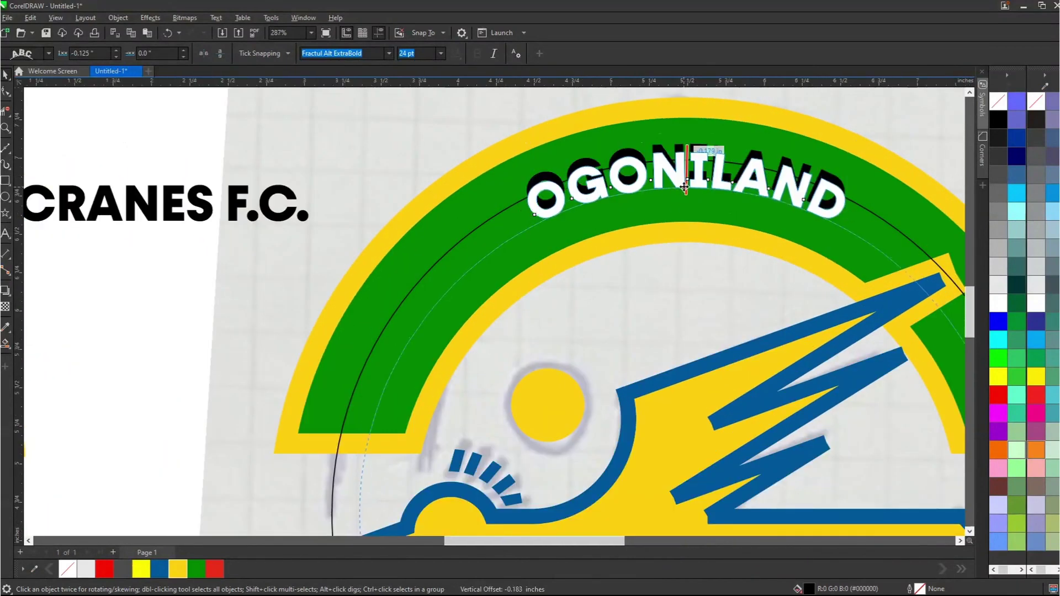
pyautogui.scroll(-2, 713, 213)
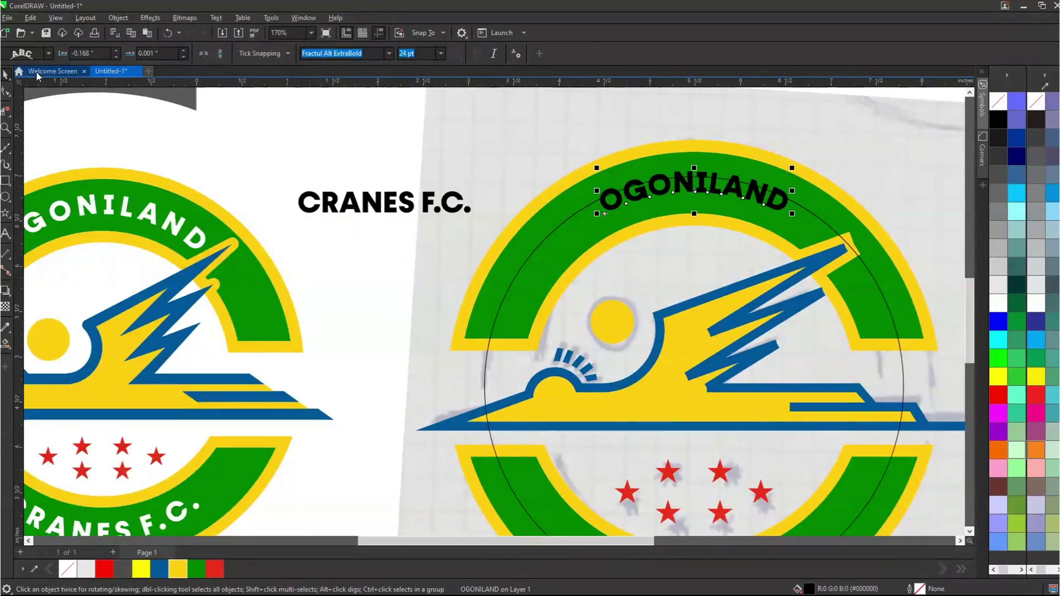
# Step: Widen OGONILAND's letter spacing, enlarge it to about 110%, and re-centre it on the ring
pyautogui.click(7, 96)
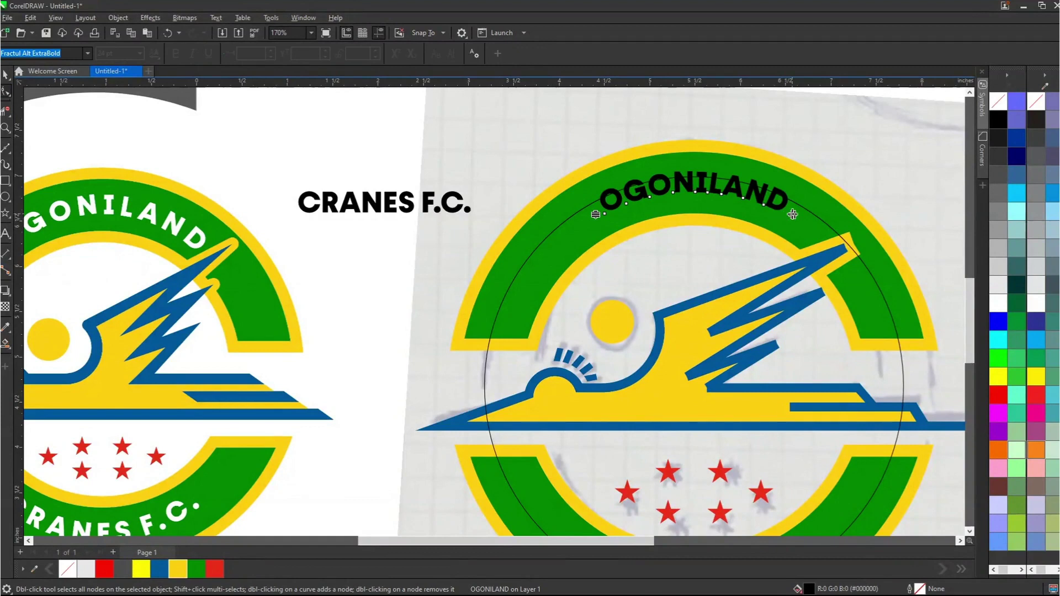
pyautogui.moveTo(791, 216); pyautogui.dragTo(826, 237)
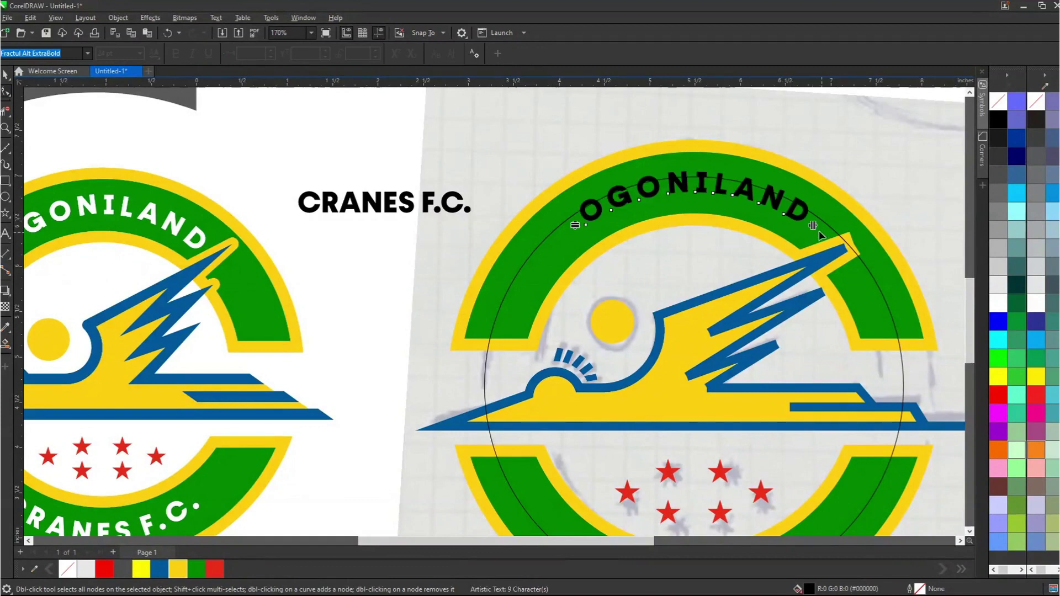
pyautogui.press('space')
pyautogui.moveTo(814, 168); pyautogui.dragTo(827, 166)
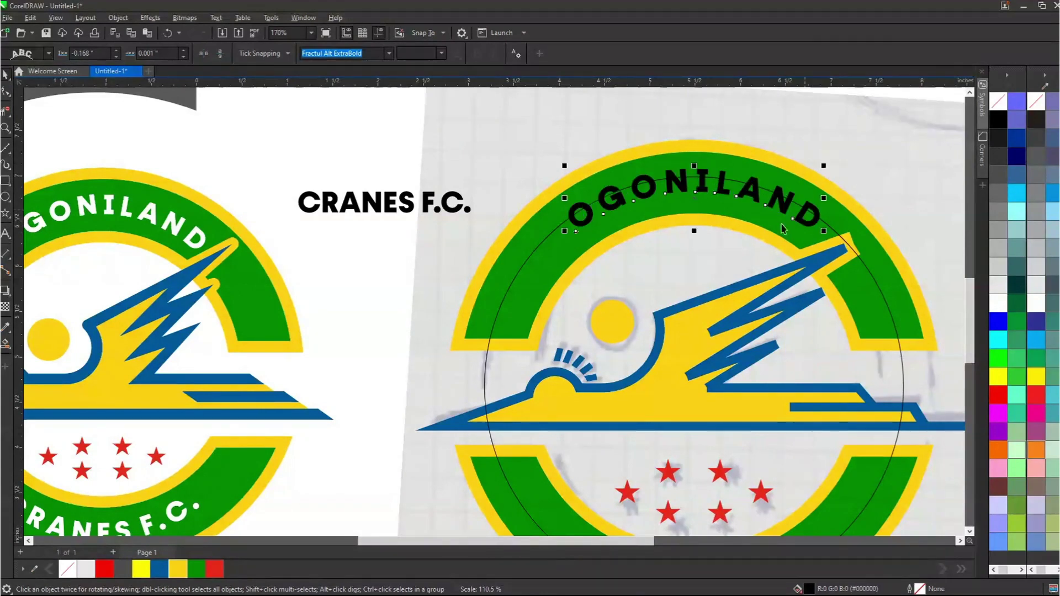
pyautogui.scroll(-1, 764, 276)
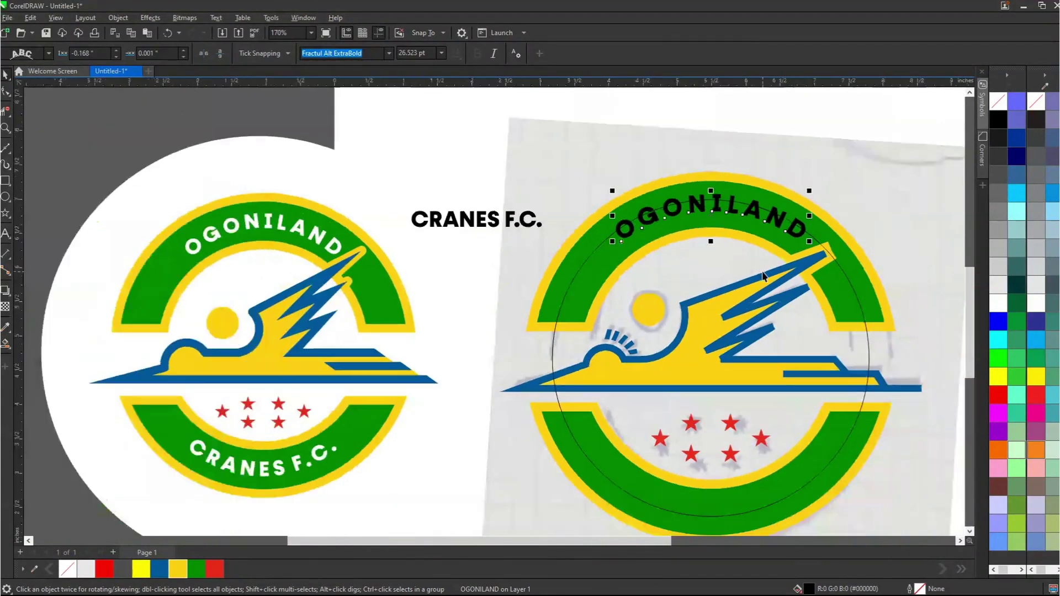
pyautogui.click(708, 256)
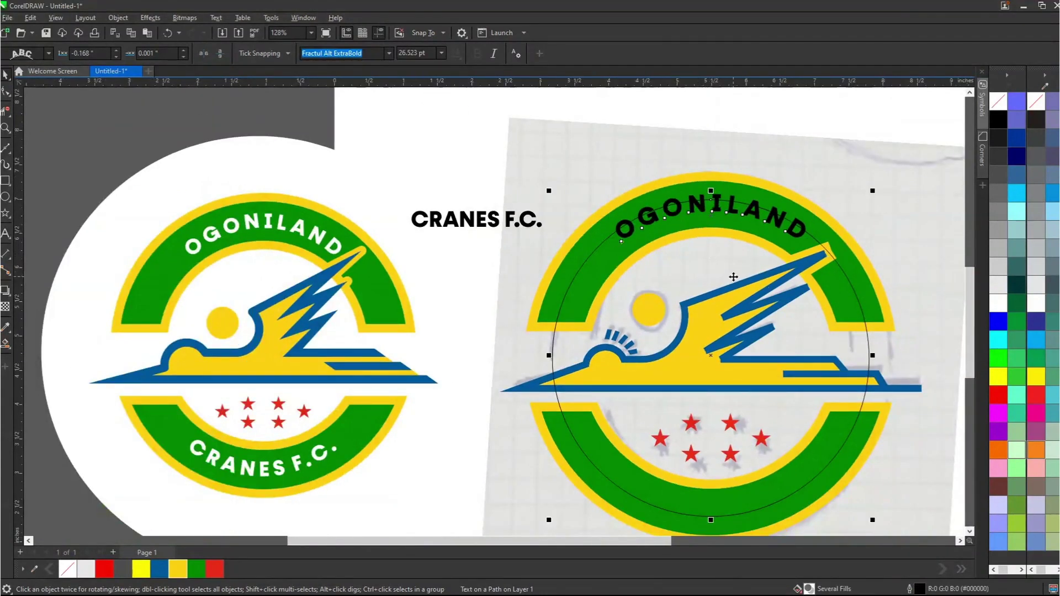
pyautogui.moveTo(706, 257); pyautogui.dragTo(573, 241)
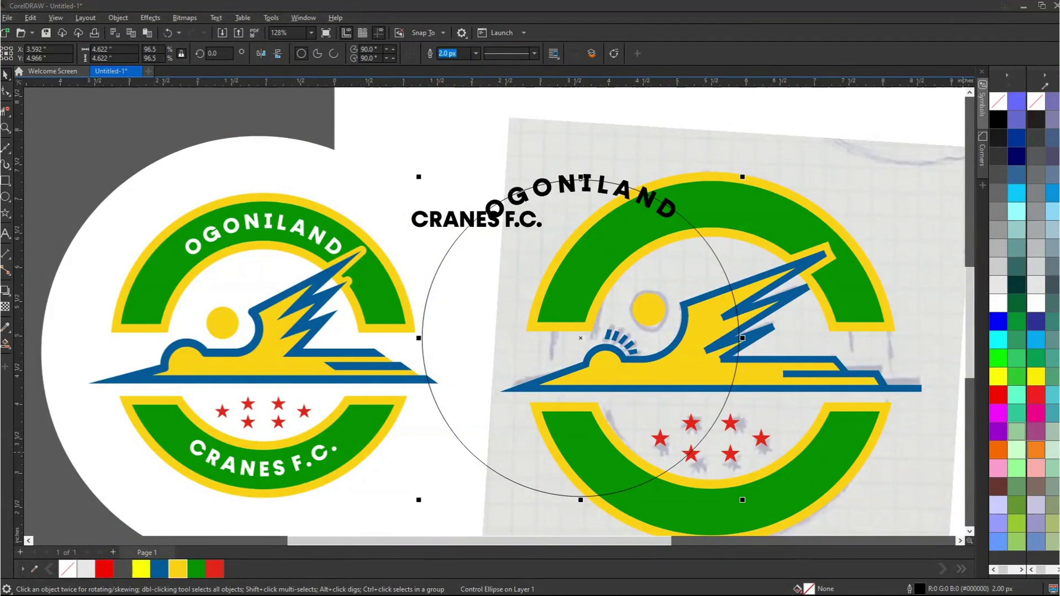
pyautogui.moveTo(573, 279); pyautogui.dragTo(703, 297)
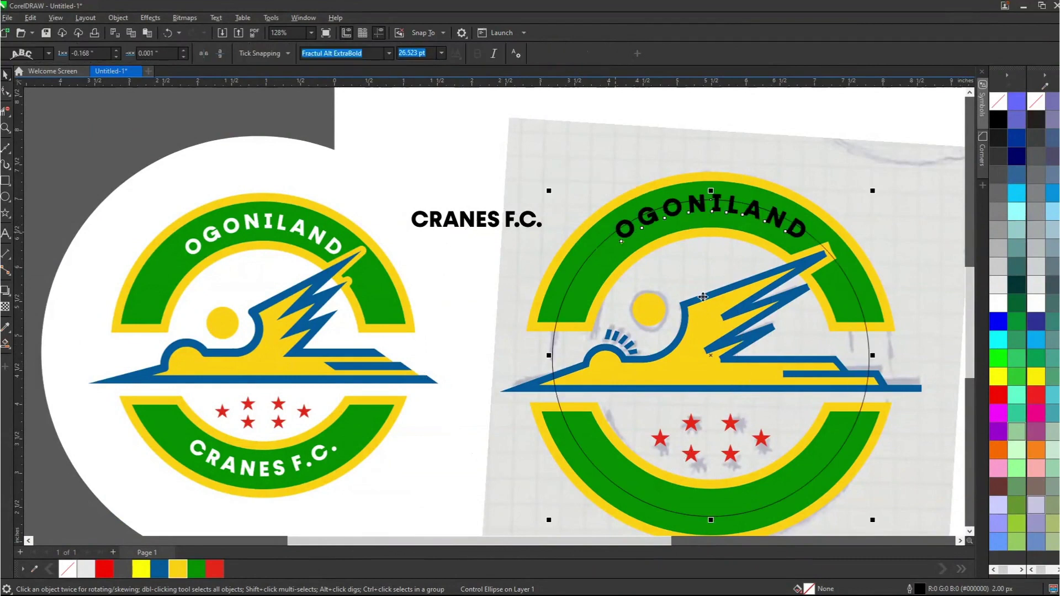
# Step: Detach the curved OGONILAND text from its circle and colour it white
pyautogui.click(118, 18)
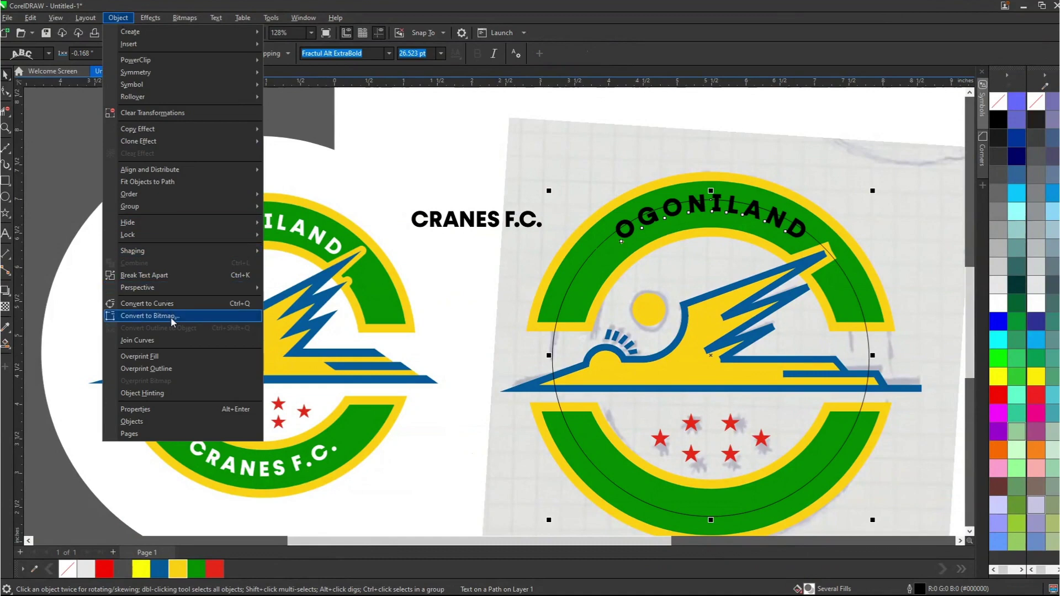
pyautogui.click(700, 254)
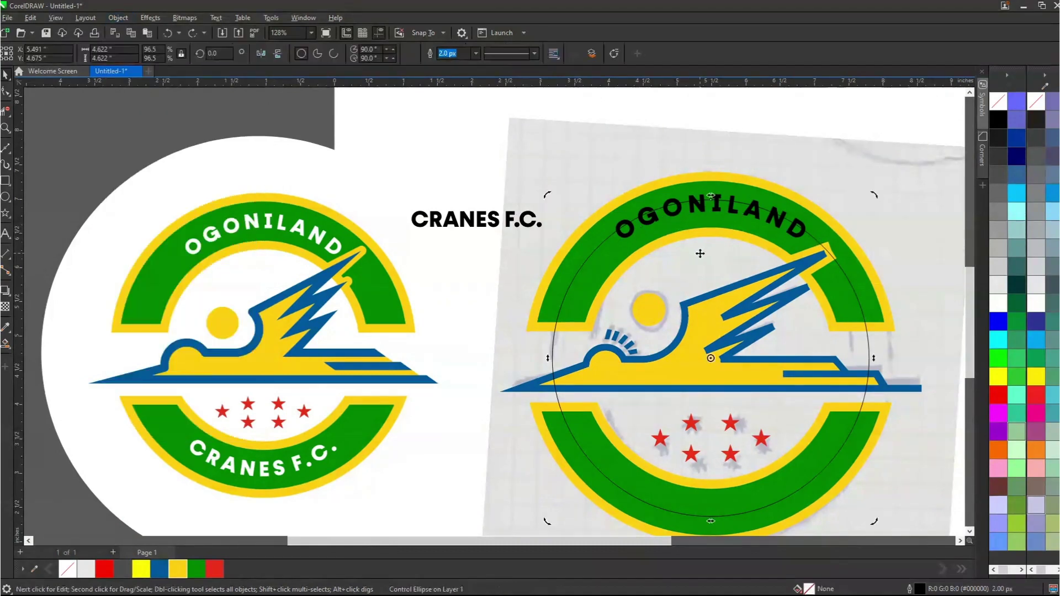
pyautogui.click(646, 214)
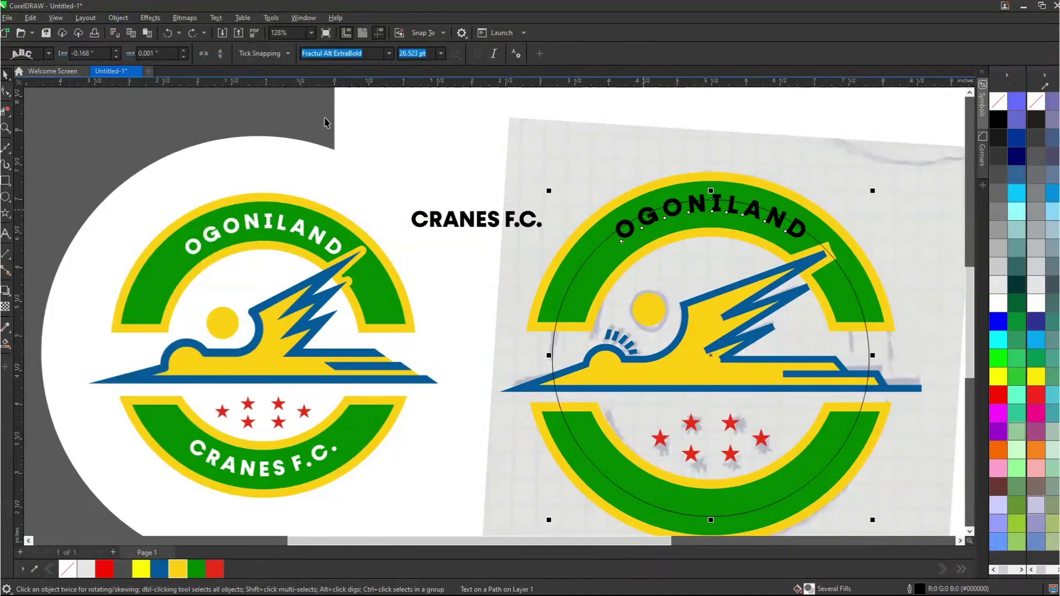
pyautogui.click(122, 19)
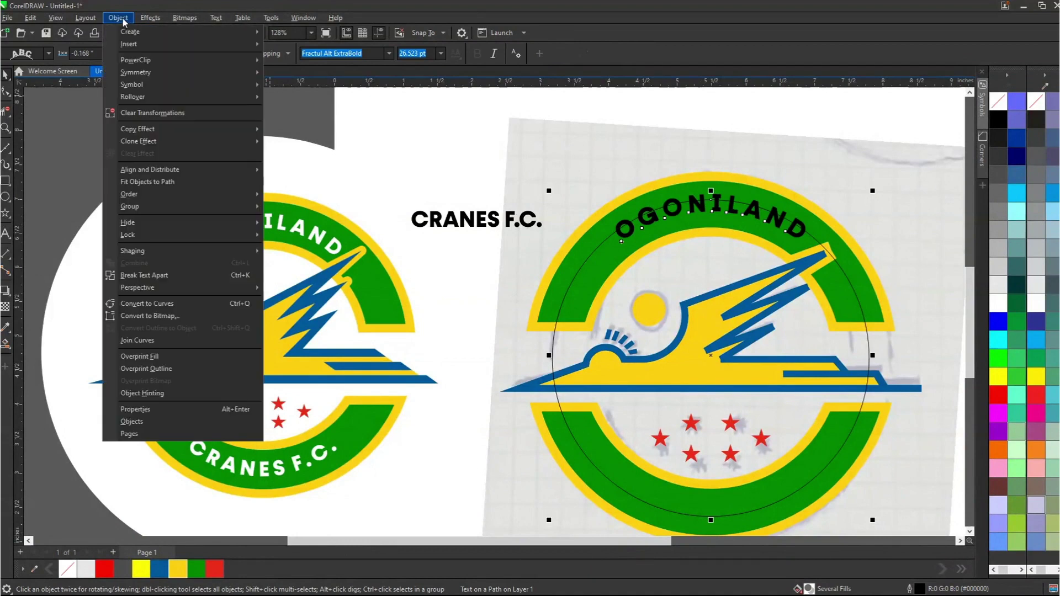
pyautogui.click(167, 276)
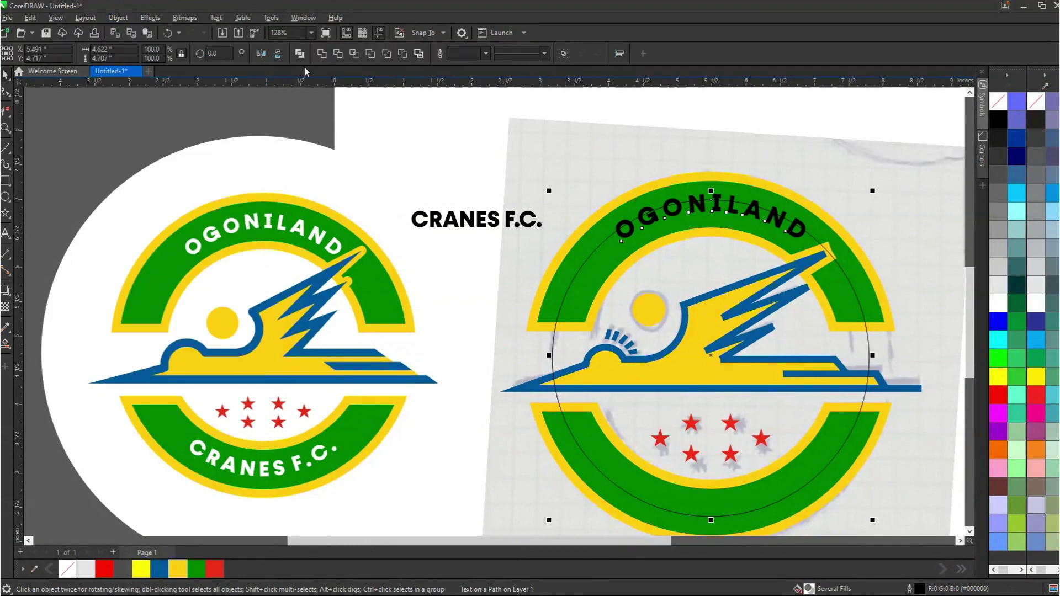
pyautogui.moveTo(411, 215); pyautogui.dragTo(475, 224)
pyautogui.press('Escape')
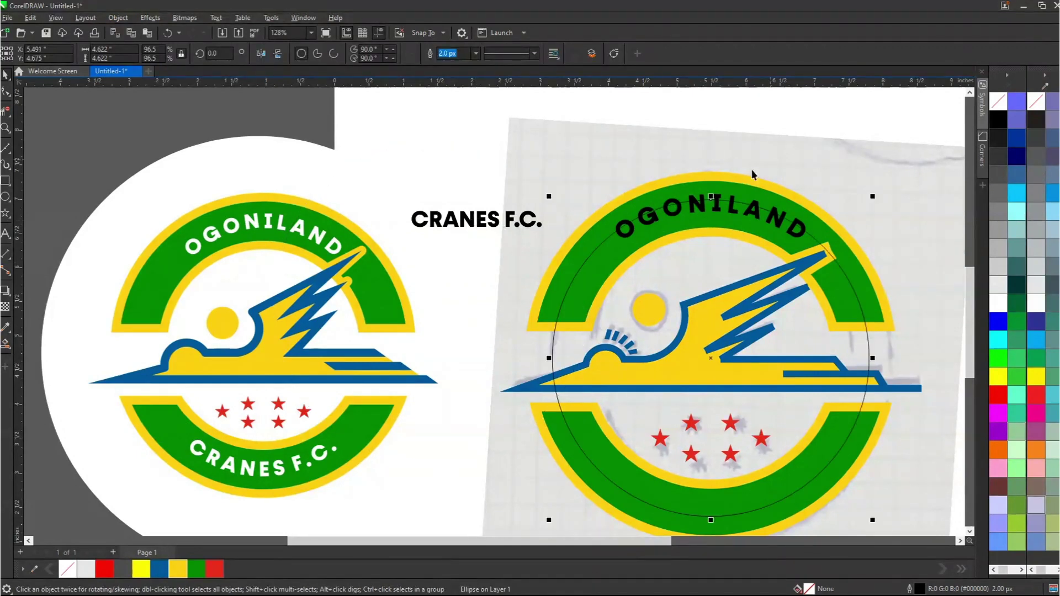
pyautogui.click(651, 214)
pyautogui.click(999, 303)
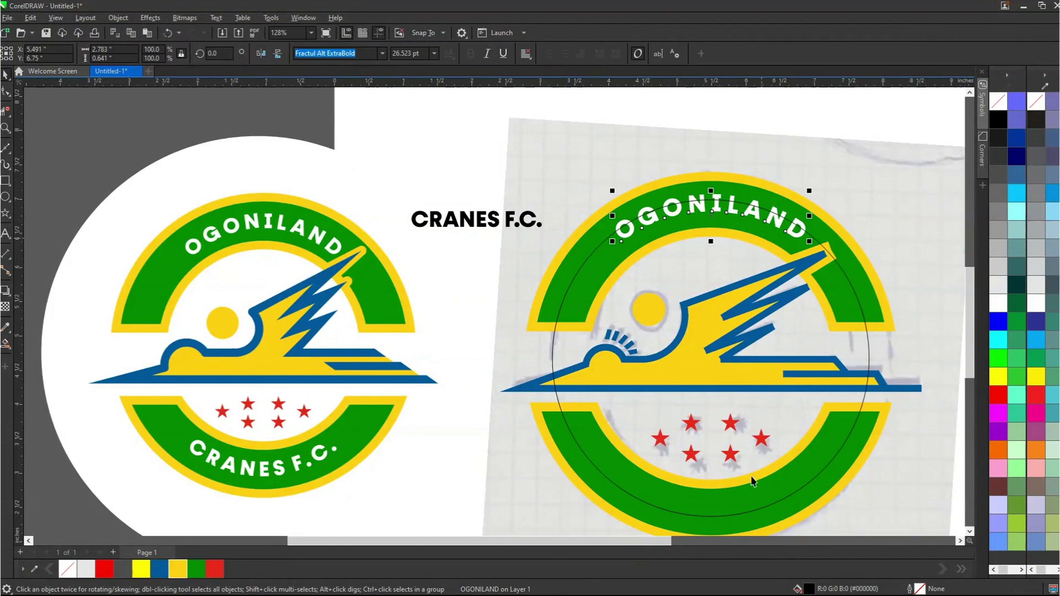
# Step: Fit CRANES F.C. onto the guide circle and slide it to the bottom arc
pyautogui.click(471, 220)
pyautogui.moveTo(472, 220); pyautogui.dragTo(778, 417)
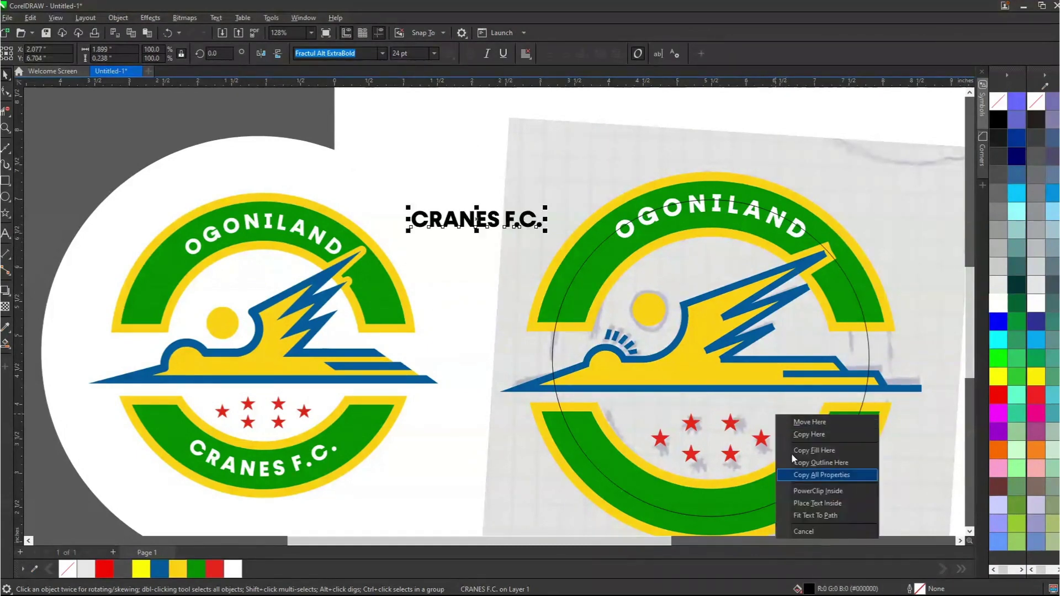
pyautogui.click(815, 515)
pyautogui.moveTo(707, 194)
pyautogui.mouseDown()
pyautogui.moveTo(823, 245)
pyautogui.moveTo(790, 495)
pyautogui.moveTo(704, 515)
pyautogui.moveTo(700, 503)
pyautogui.mouseUp()
pyautogui.scroll(3, 705, 505)
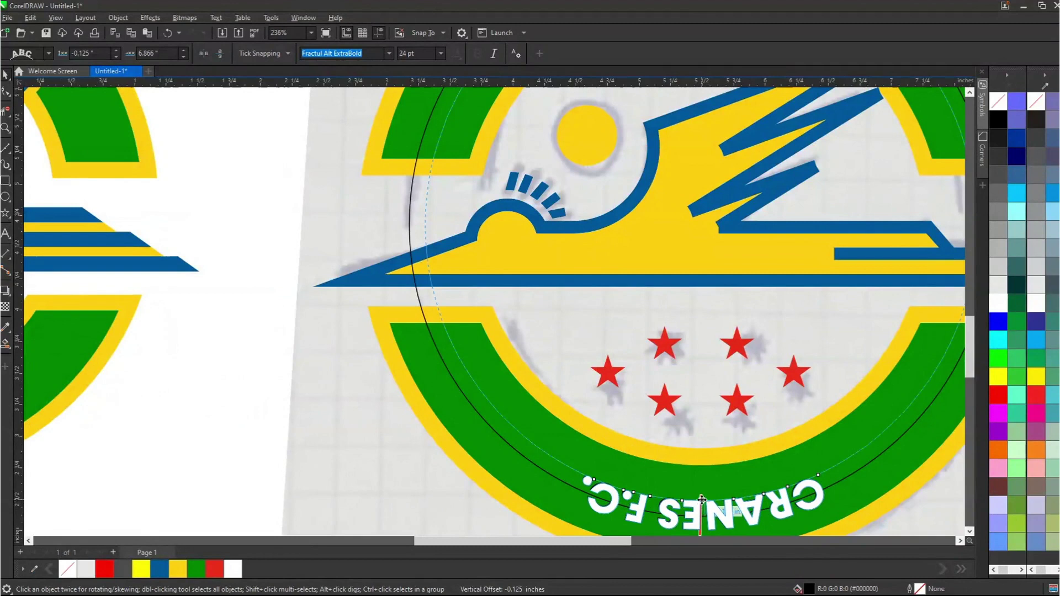
pyautogui.moveTo(702, 498); pyautogui.dragTo(702, 496)
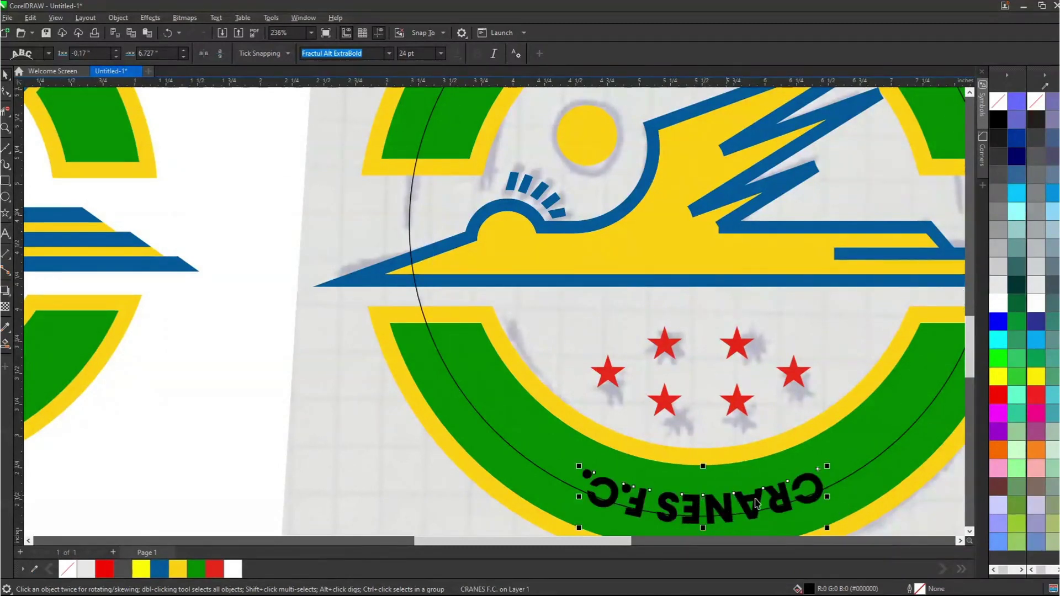
pyautogui.scroll(-1, 756, 504)
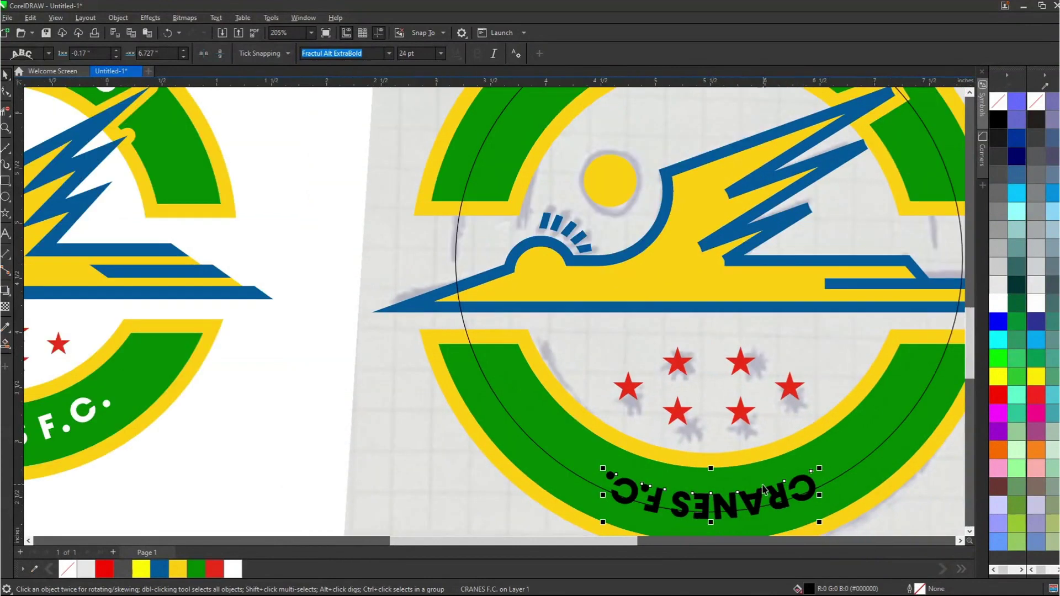
# Step: Mirror CRANES F.C. vertically and horizontally, offset it downward, and spread its letters apart
pyautogui.click(220, 54)
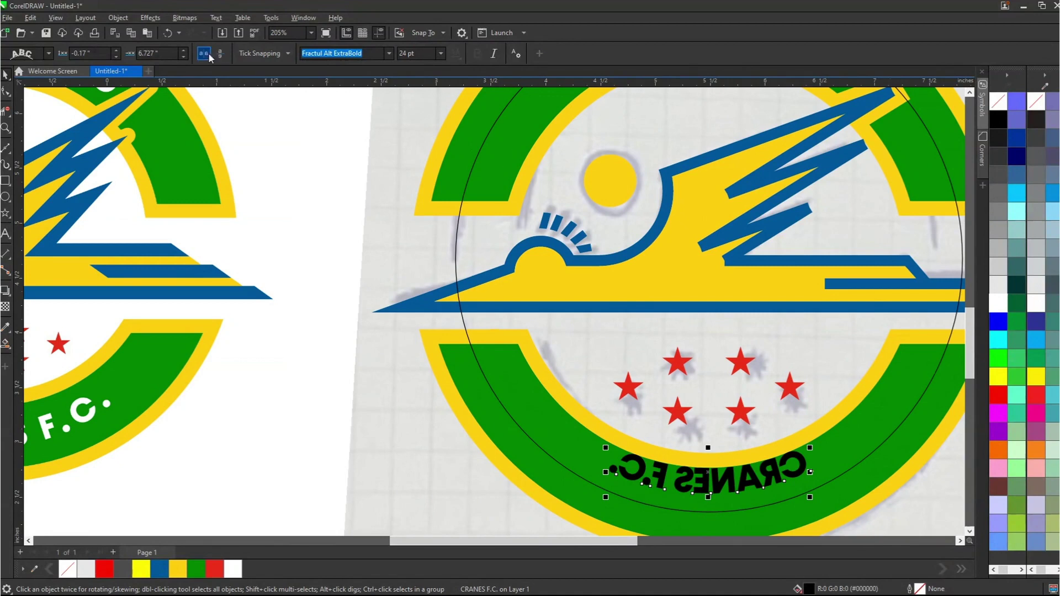
pyautogui.click(204, 54)
pyautogui.scroll(-3, 673, 411)
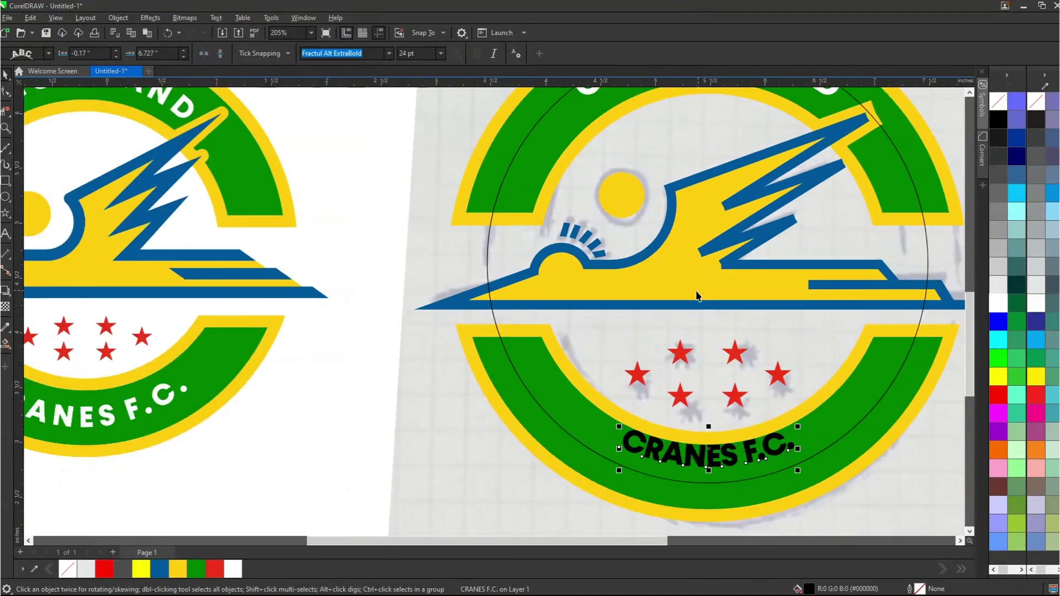
pyautogui.scroll(4, 700, 475)
pyautogui.moveTo(710, 380); pyautogui.dragTo(709, 411)
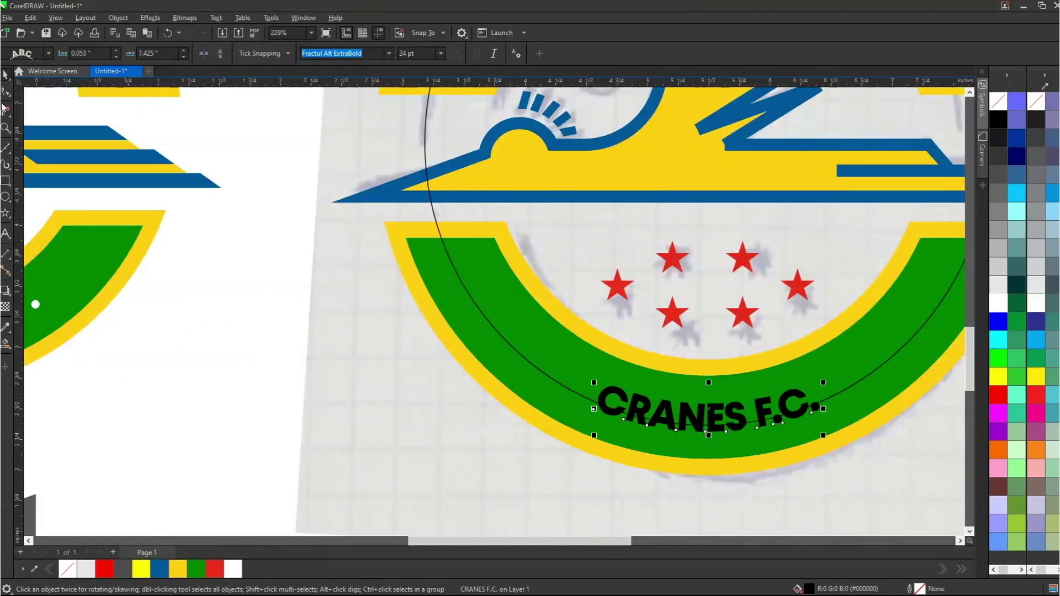
pyautogui.moveTo(824, 436); pyautogui.dragTo(852, 435)
pyautogui.scroll(-4, 852, 436)
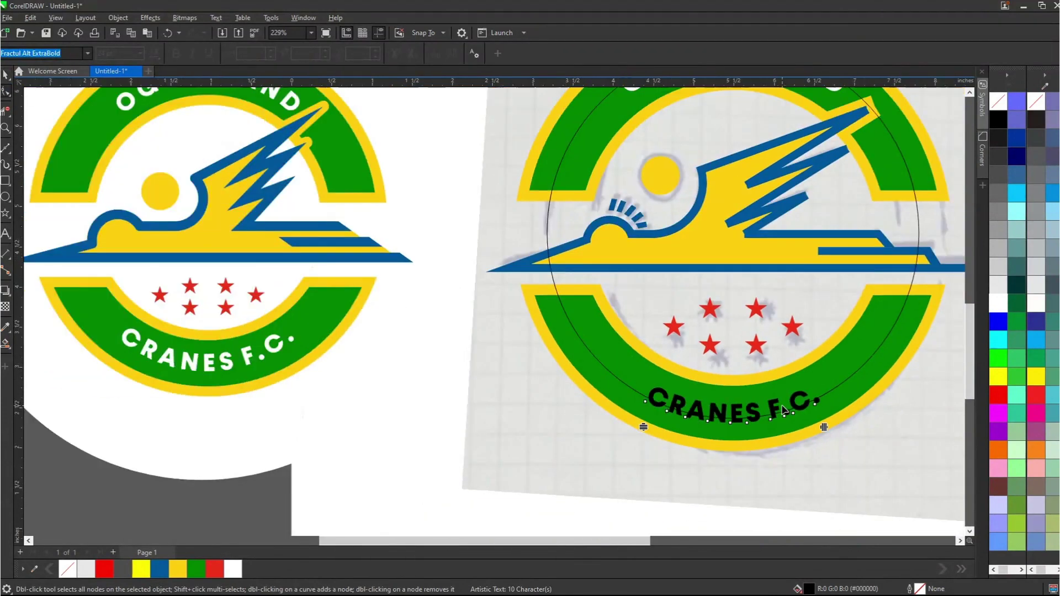
# Step: Separate CRANES F.C. from its guide circle and fill it white
pyautogui.click(824, 420)
pyautogui.press('space')
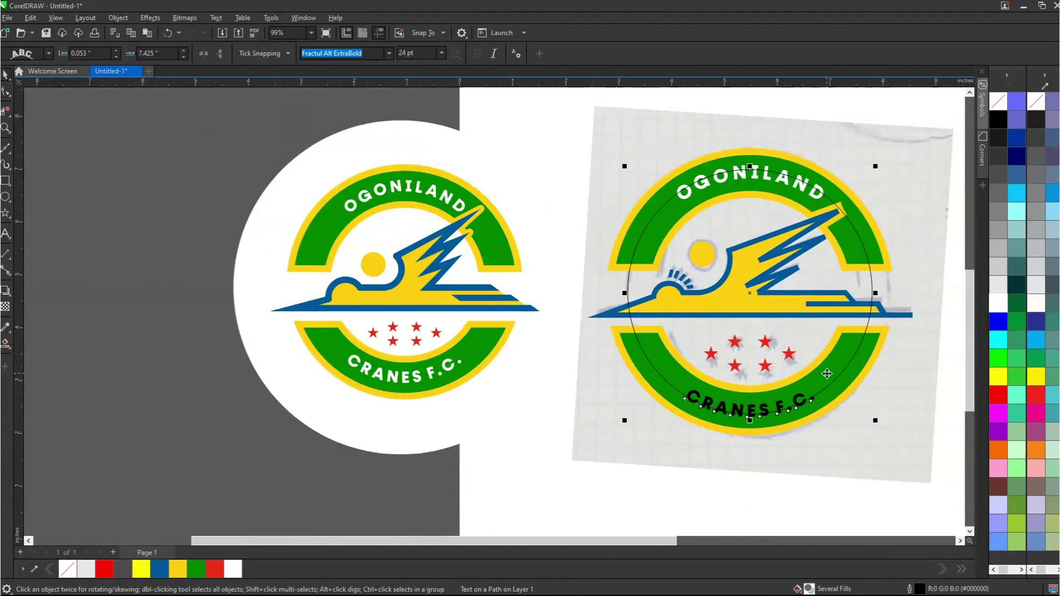
pyautogui.hotkey('ctrl', 'k')
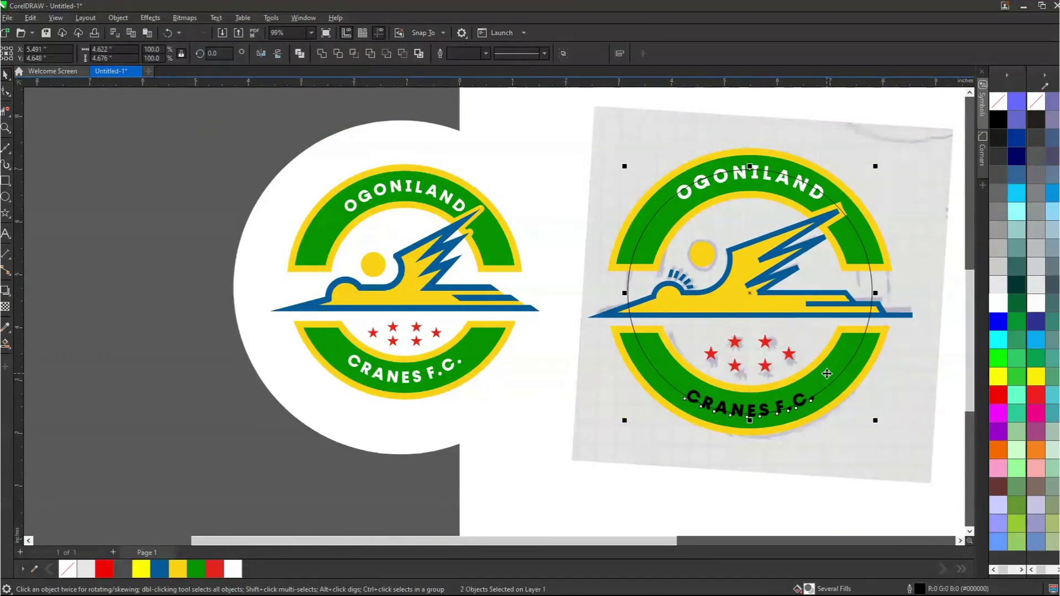
pyautogui.press('Escape')
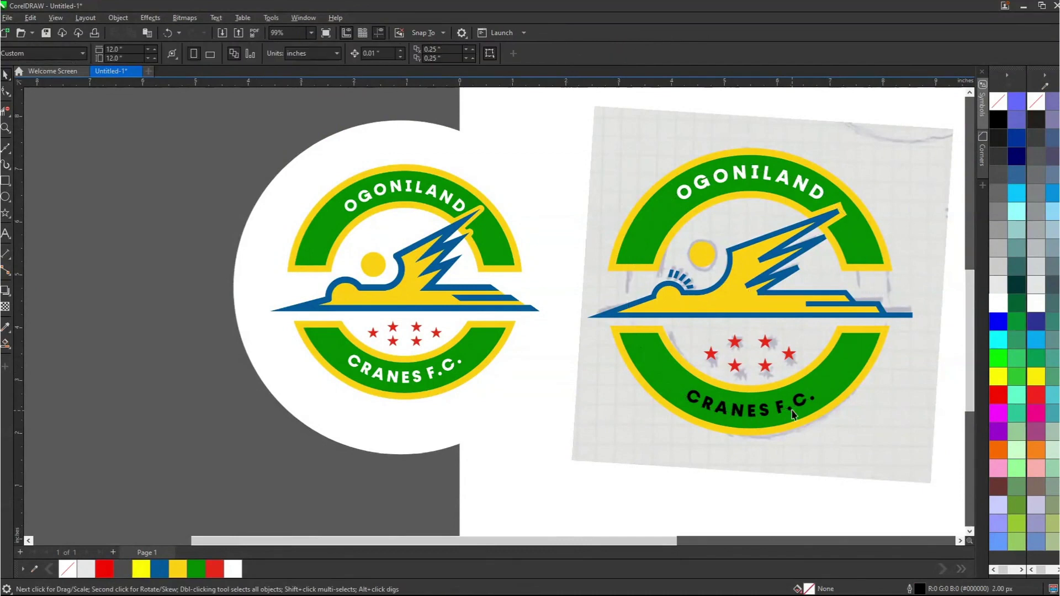
pyautogui.click(797, 406)
pyautogui.click(999, 304)
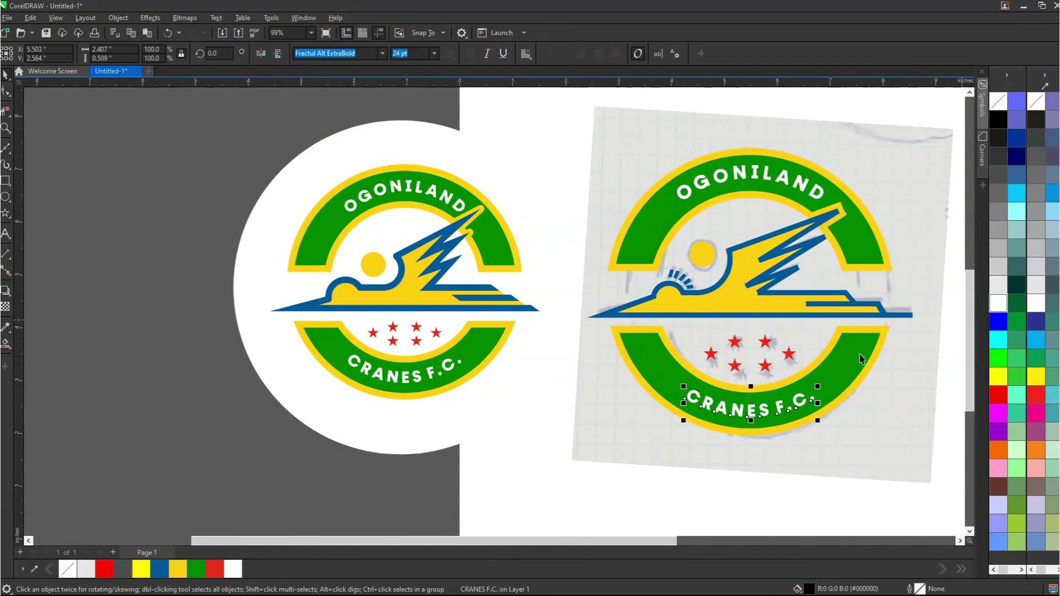
pyautogui.press('Escape')
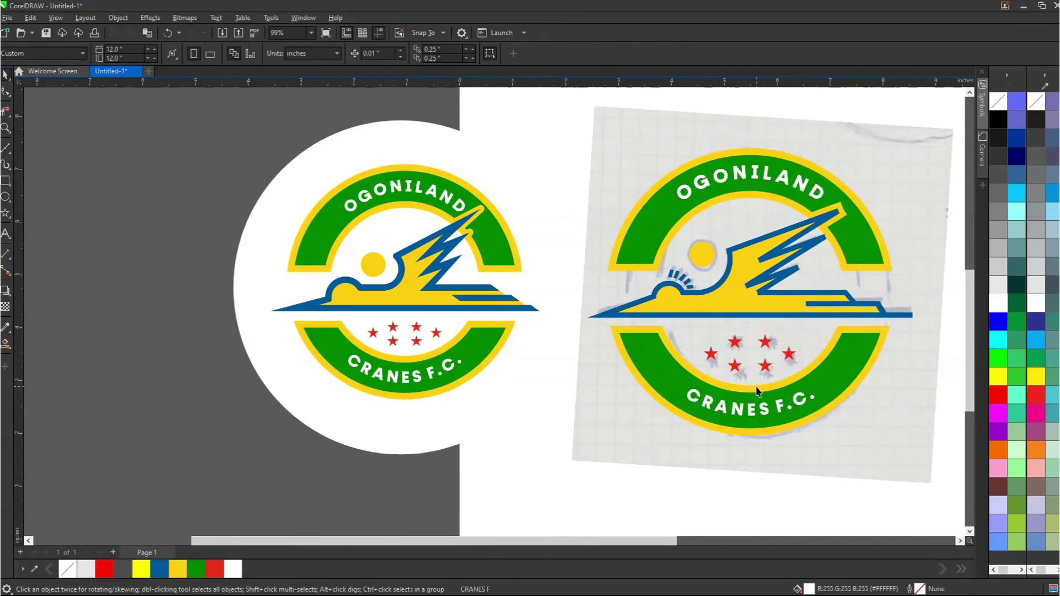
# Step: Move the sketch photo aside, group the emblem's 11 parts, and shrink it to 4.118 in wide
pyautogui.scroll(-1, 625, 374)
pyautogui.scroll(-2, 624, 375)
pyautogui.moveTo(800, 259); pyautogui.dragTo(286, 260)
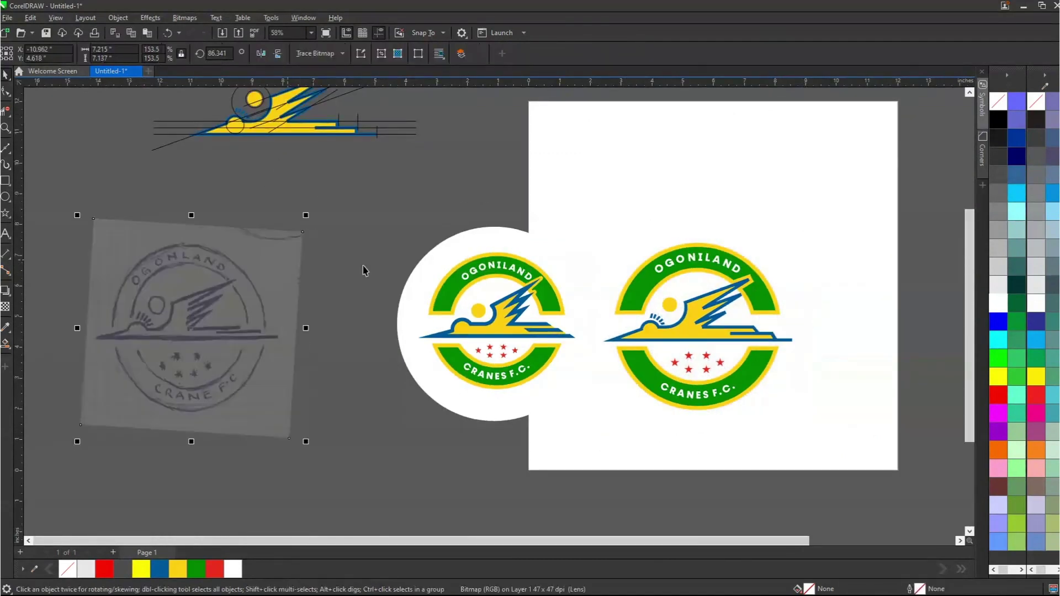
pyautogui.moveTo(625, 218); pyautogui.dragTo(854, 435)
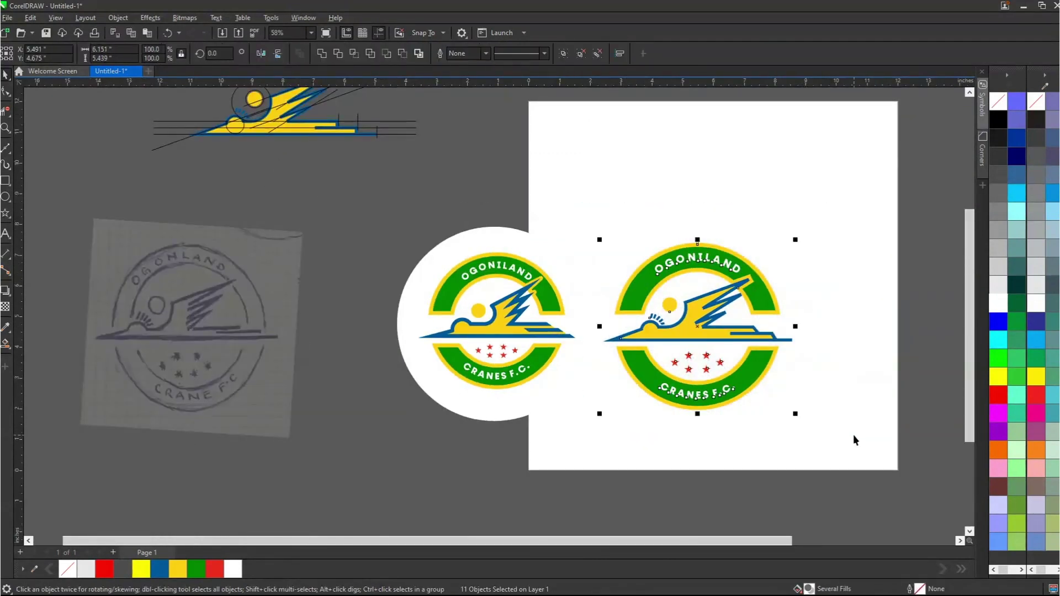
pyautogui.hotkey('ctrl', 'g')
pyautogui.moveTo(798, 414); pyautogui.dragTo(764, 386)
pyautogui.moveTo(708, 336); pyautogui.dragTo(720, 300)
# Step: Move the circular reference logo image up and left, then zoom in on both logos
pyautogui.moveTo(505, 316); pyautogui.dragTo(455, 287)
pyautogui.press('z')
pyautogui.moveTo(325, 171); pyautogui.dragTo(804, 377)
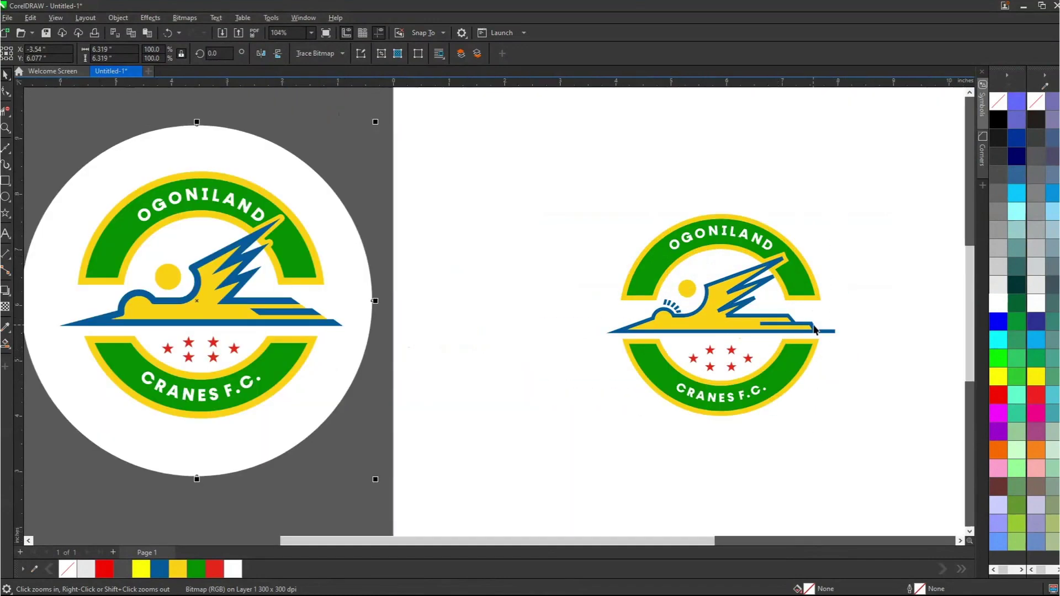
# Step: Select the emblem group and zoom out to view the whole page
pyautogui.press('space')
pyautogui.click(736, 310)
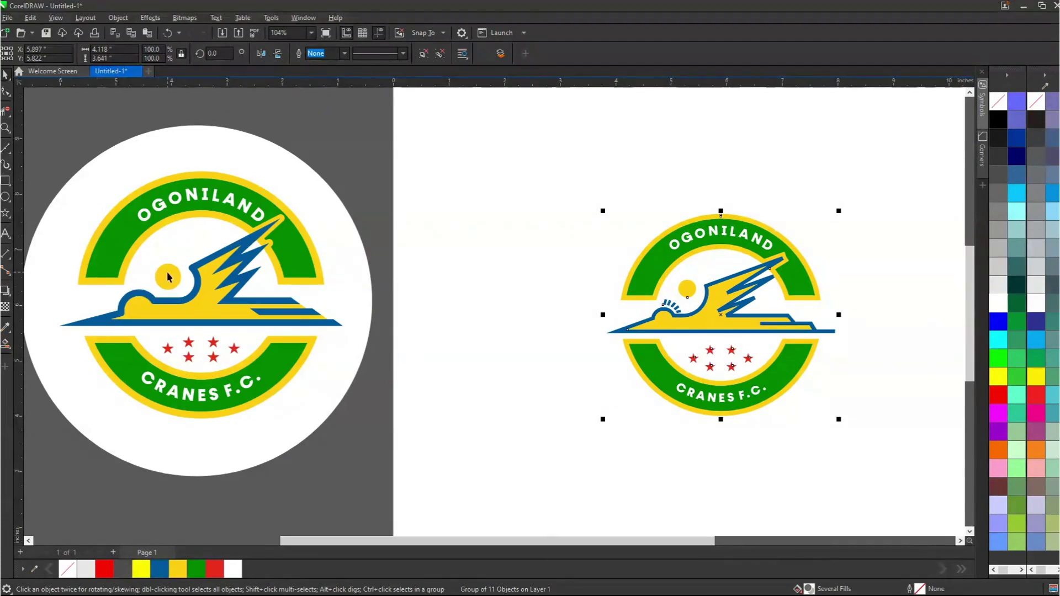
pyautogui.click(878, 295)
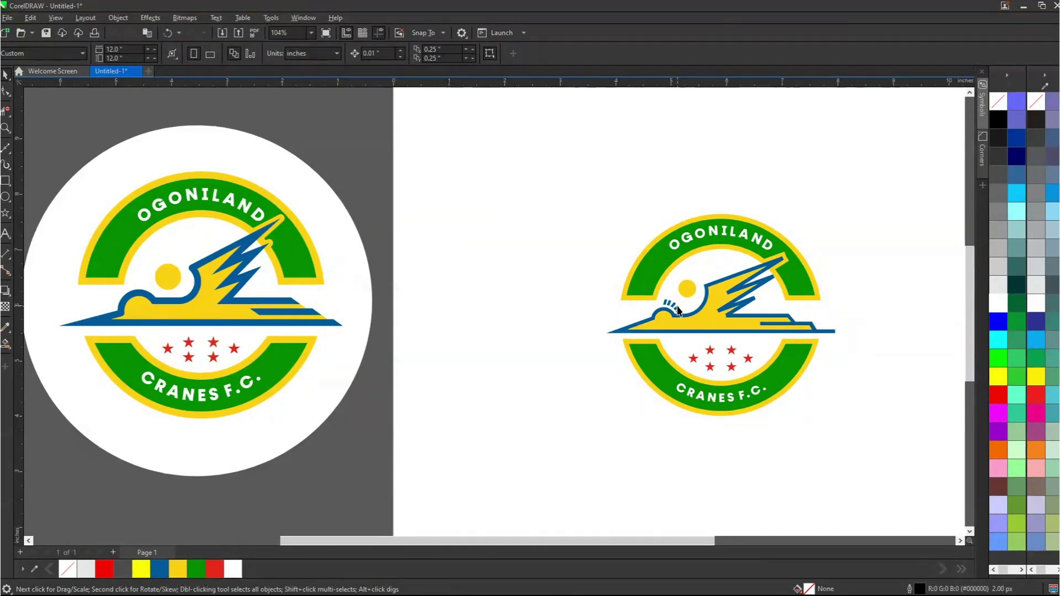
pyautogui.scroll(2, 762, 286)
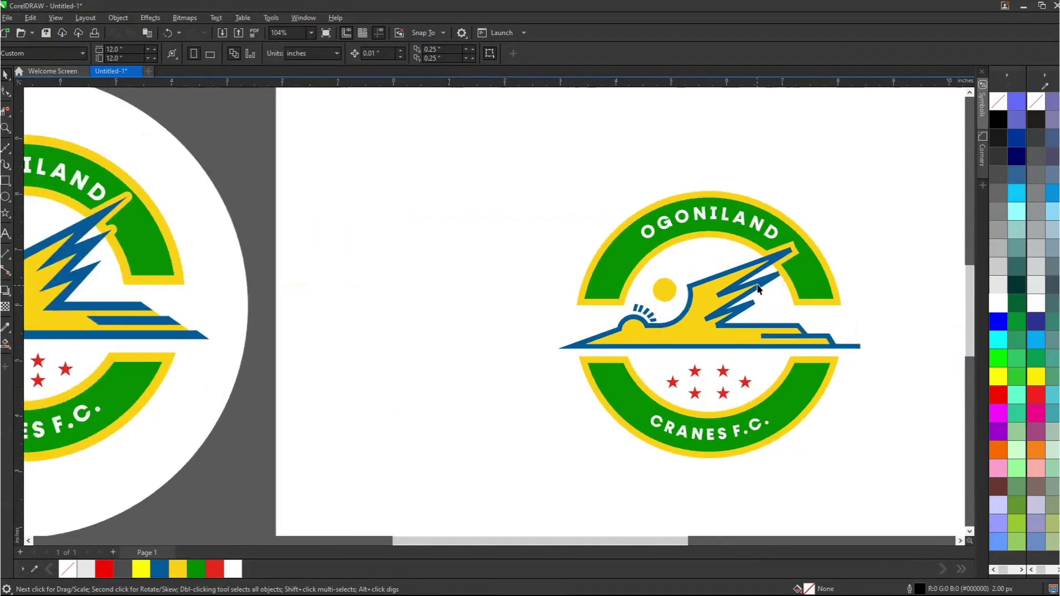
pyautogui.scroll(-2, 769, 279)
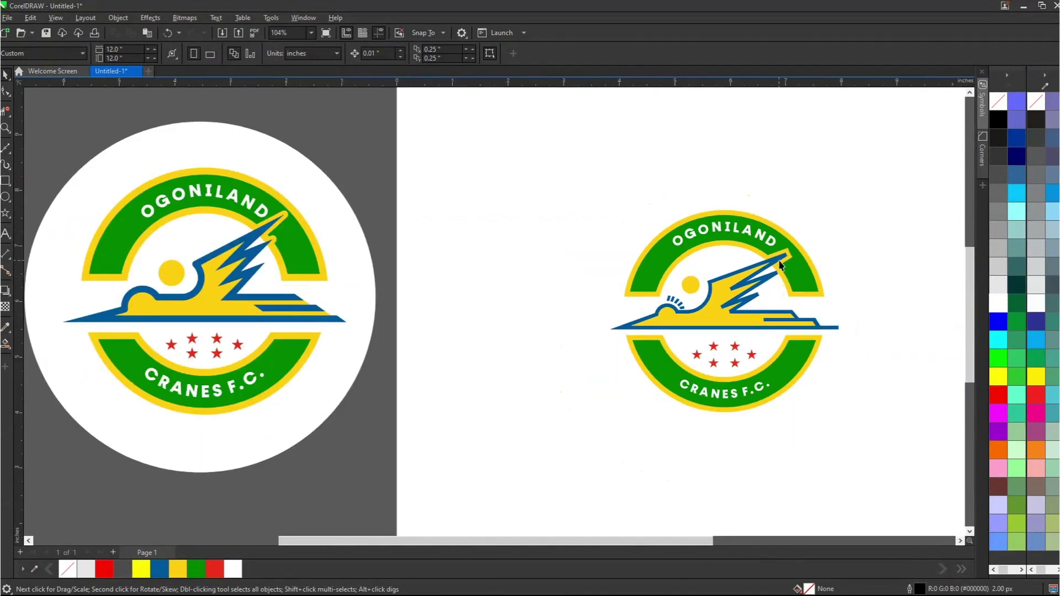
pyautogui.click(779, 261)
pyautogui.scroll(-3, 760, 256)
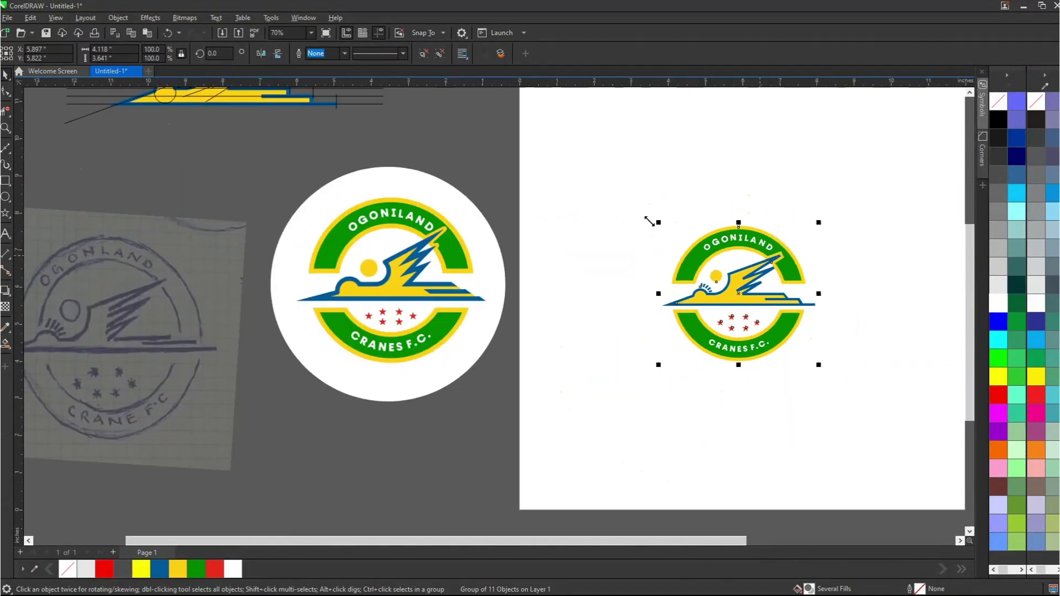
pyautogui.press('z')
pyautogui.rightClick(563, 303)
pyautogui.moveTo(517, 156); pyautogui.dragTo(823, 441)
pyautogui.scroll(-2, 497, 310)
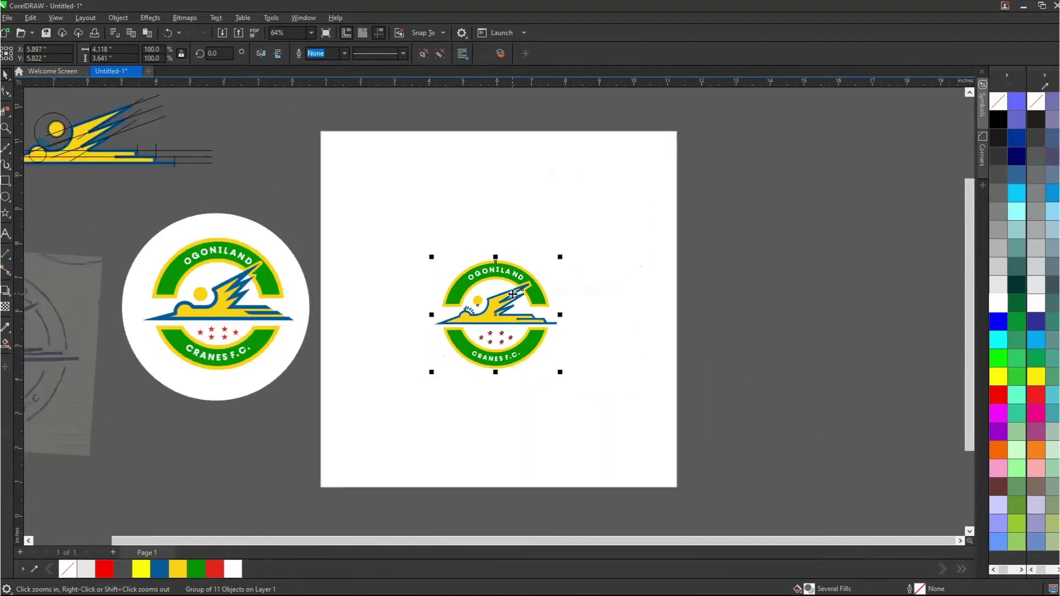
# Step: Move the crane construction drawing to just above the page's left corner
pyautogui.press('space')
pyautogui.click(138, 166)
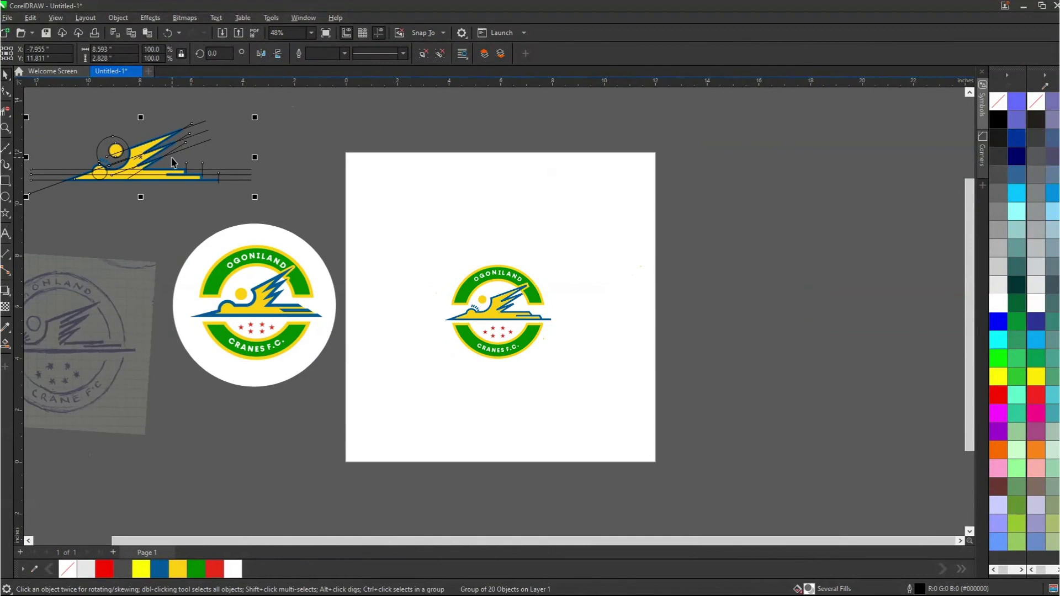
pyautogui.moveTo(171, 160)
pyautogui.mouseDown()
pyautogui.moveTo(419, 221)
pyautogui.moveTo(540, 216)
pyautogui.mouseUp()
pyautogui.press('Escape')
pyautogui.press('z')
pyautogui.moveTo(353, 154); pyautogui.dragTo(681, 277)
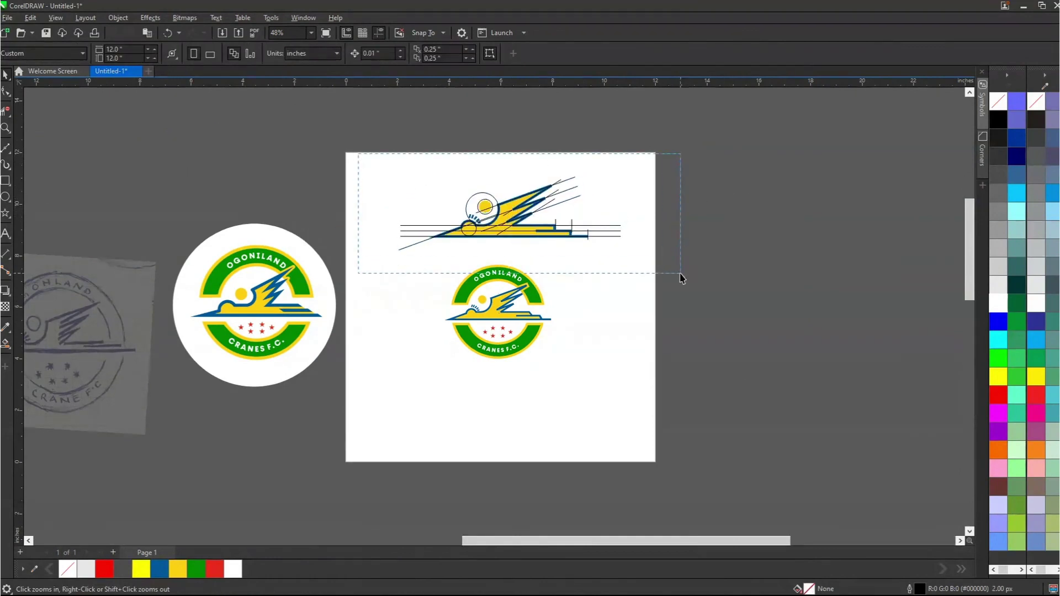
pyautogui.click(527, 291)
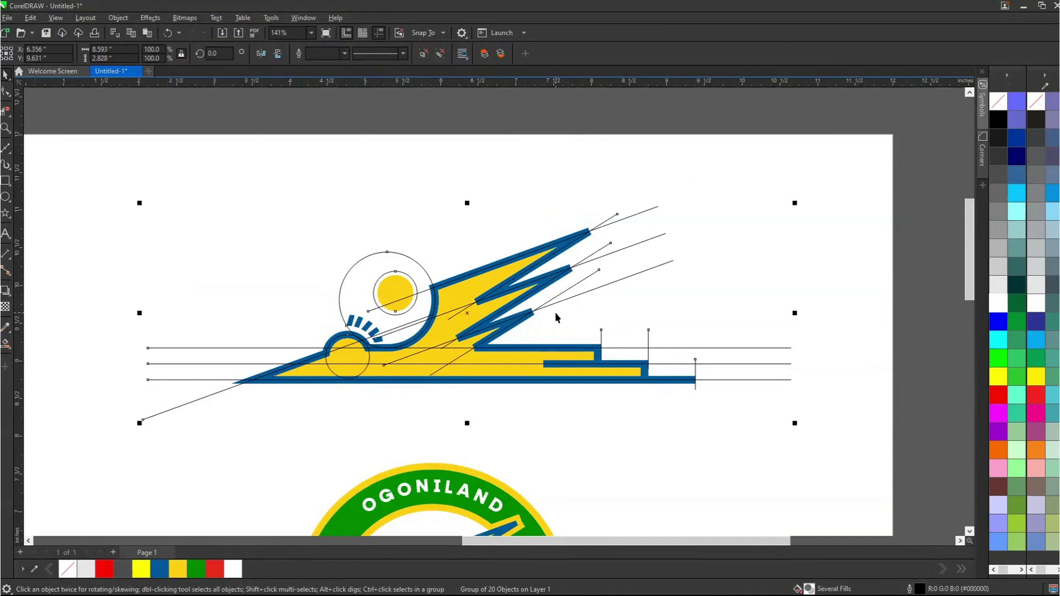
pyautogui.scroll(-3, 557, 311)
pyautogui.moveTo(561, 309); pyautogui.dragTo(325, 161)
pyautogui.moveTo(504, 345)
pyautogui.mouseDown()
pyautogui.moveTo(353, 265)
pyautogui.moveTo(256, 185)
pyautogui.mouseUp()
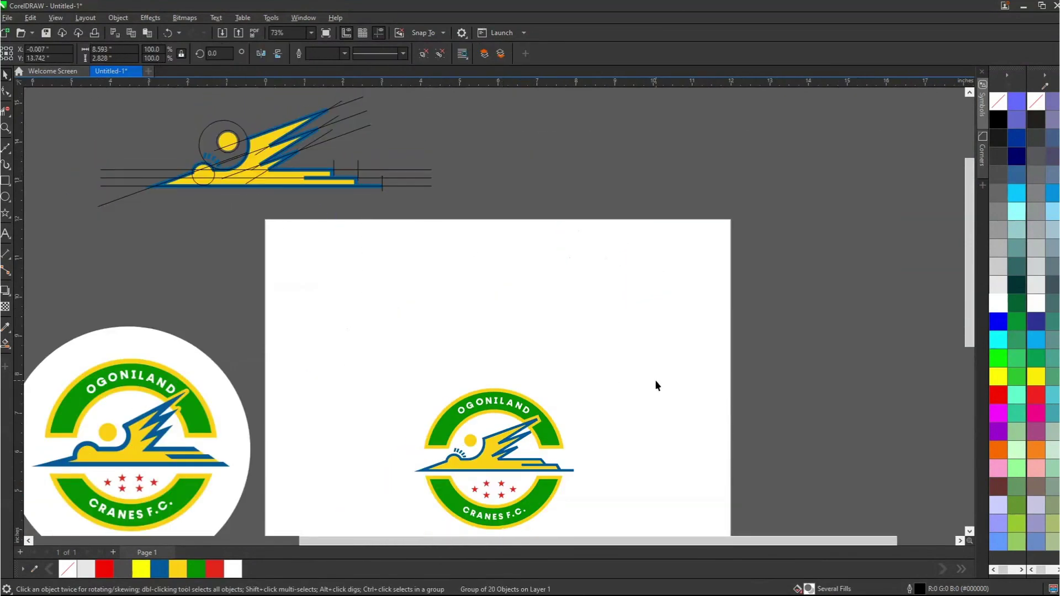
pyautogui.click(656, 386)
# Step: Scale the grouped emblem up to 6.265 × 5.539 inches, comparing it with the original size
pyautogui.press('z')
pyautogui.moveTo(120, 283); pyautogui.dragTo(626, 510)
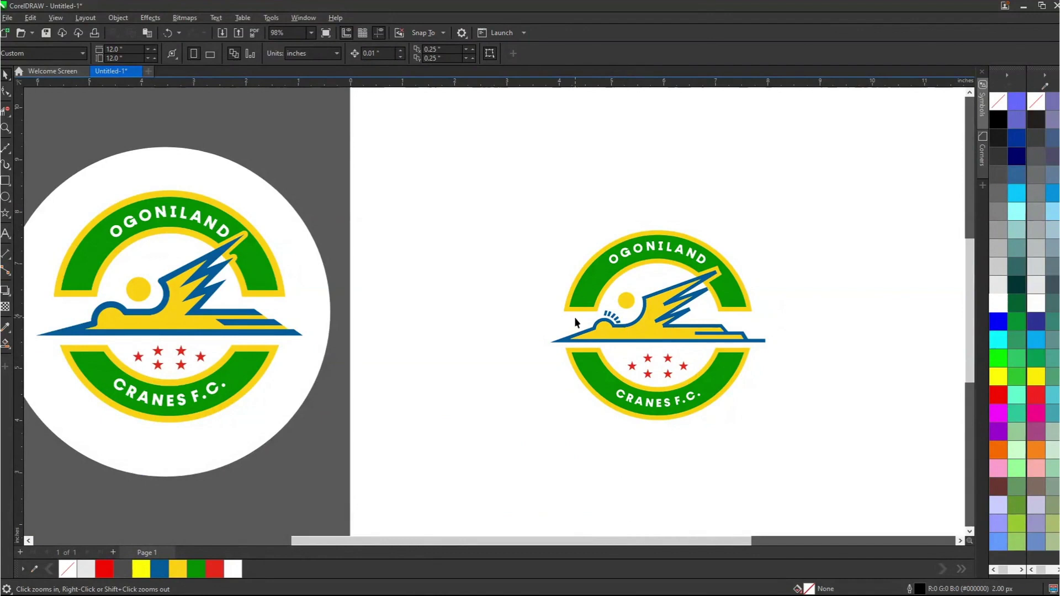
pyautogui.press('space')
pyautogui.moveTo(773, 227); pyautogui.dragTo(828, 177)
pyautogui.hotkey('ctrl', 'z')
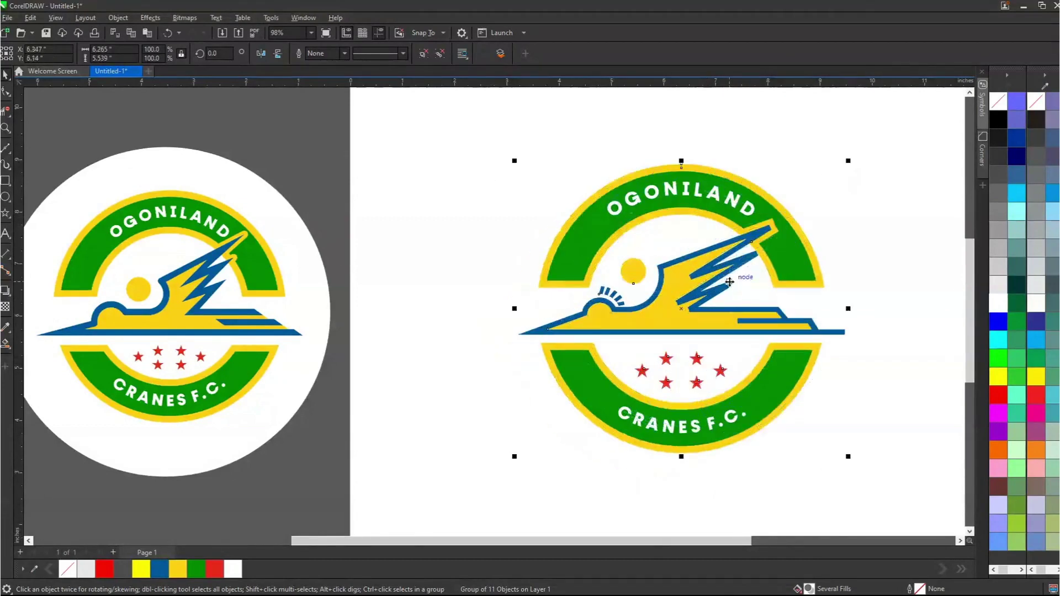
pyautogui.scroll(-1, 687, 326)
pyautogui.press('z')
pyautogui.moveTo(154, 161); pyautogui.dragTo(836, 450)
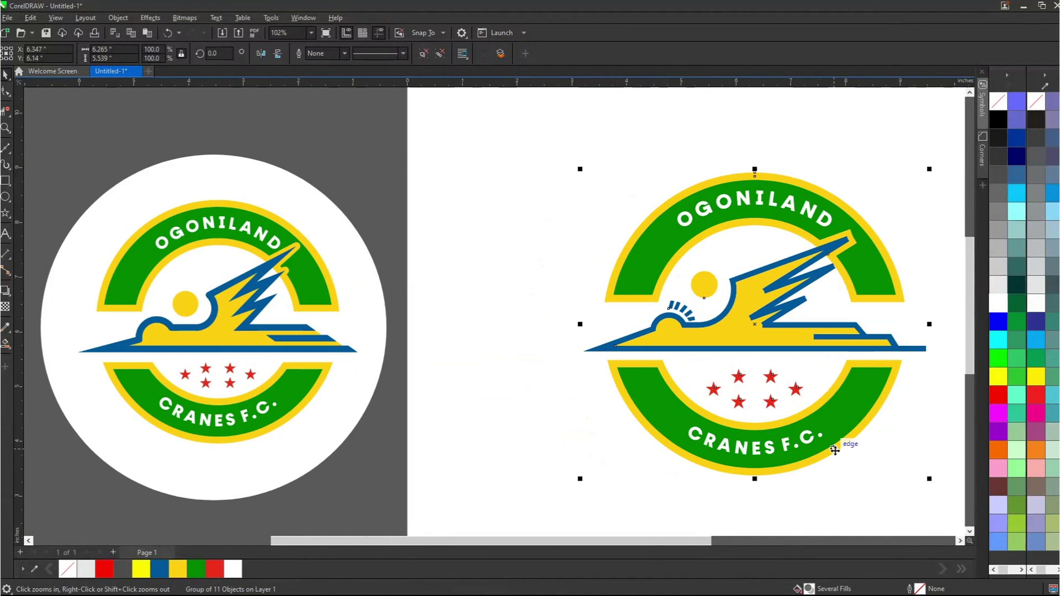